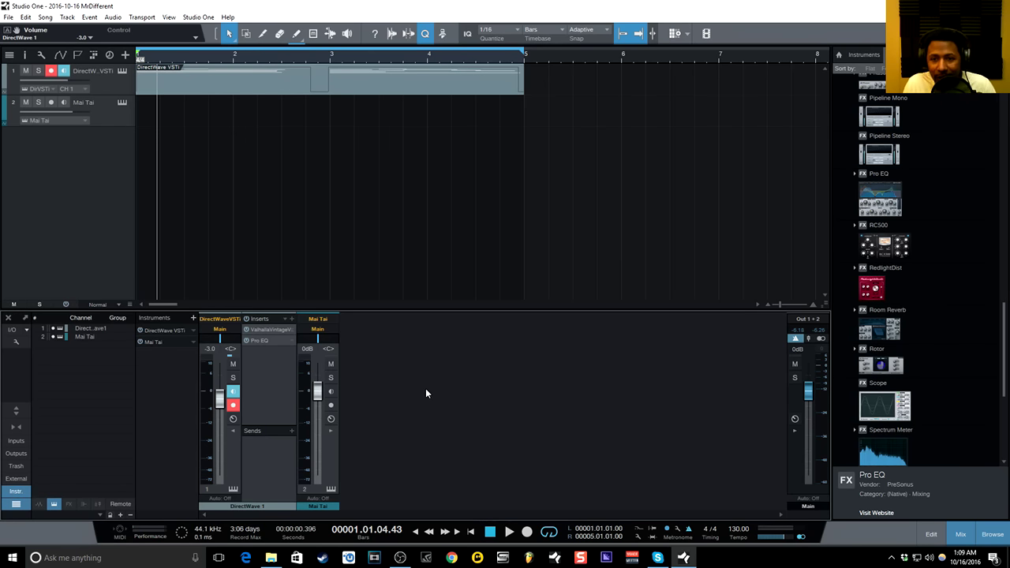
- Inspect the DirectWave instrument on the first track and its ValhallaVintageVerb and Pro EQ inserts, closing each window again
left_click(110, 87)
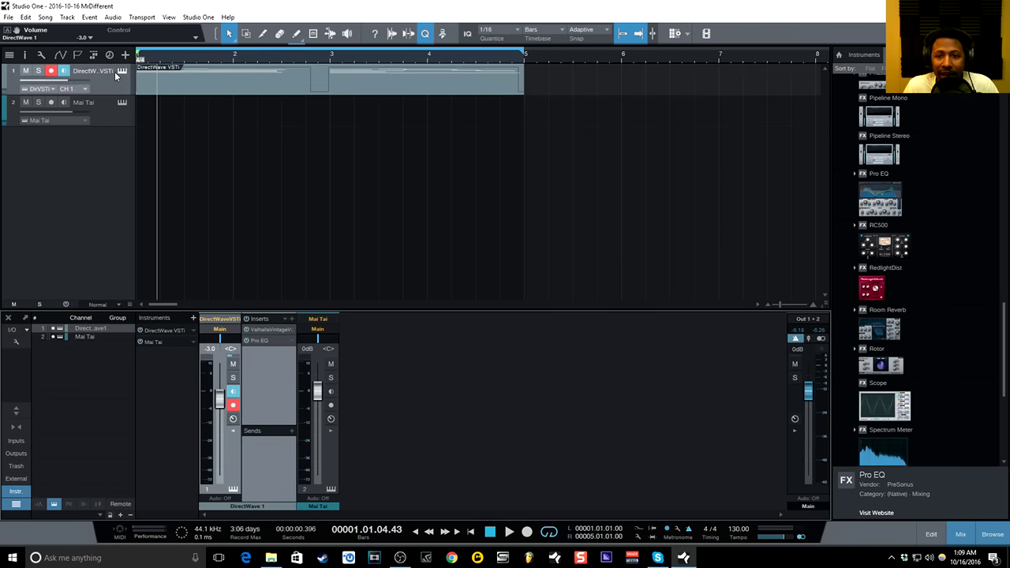
left_click(122, 71)
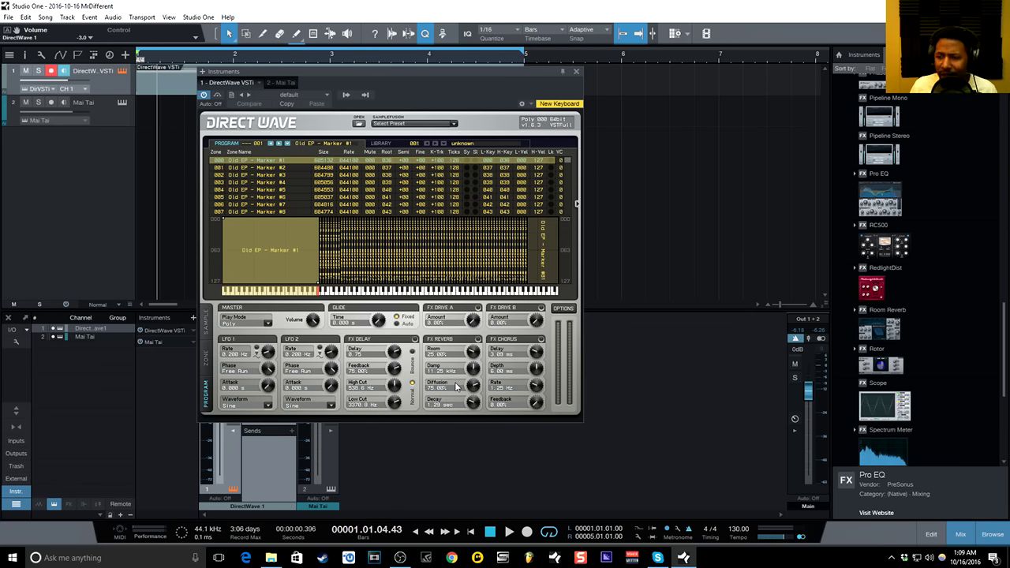
left_click(574, 71)
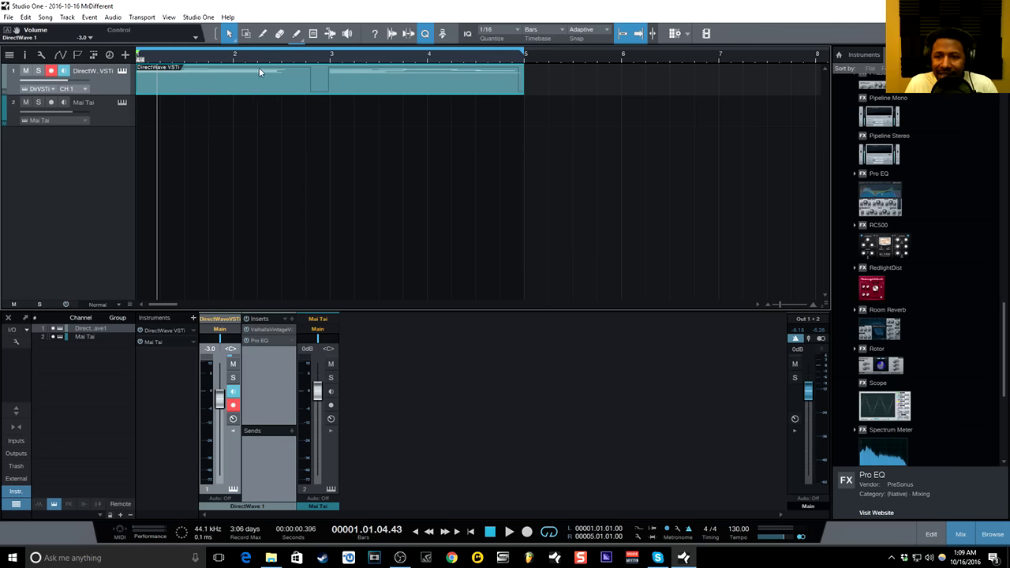
left_click(263, 328)
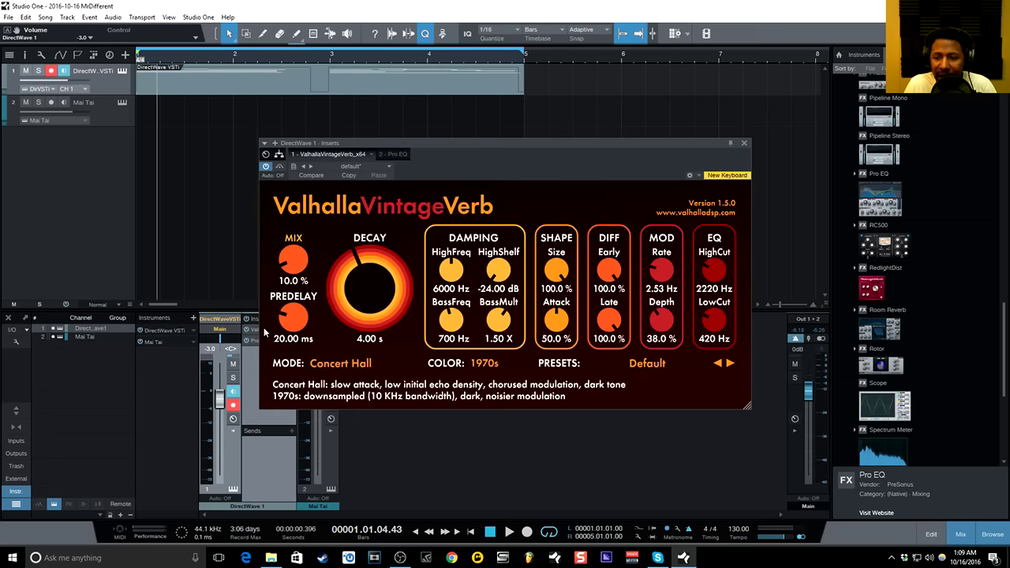
left_click(741, 144)
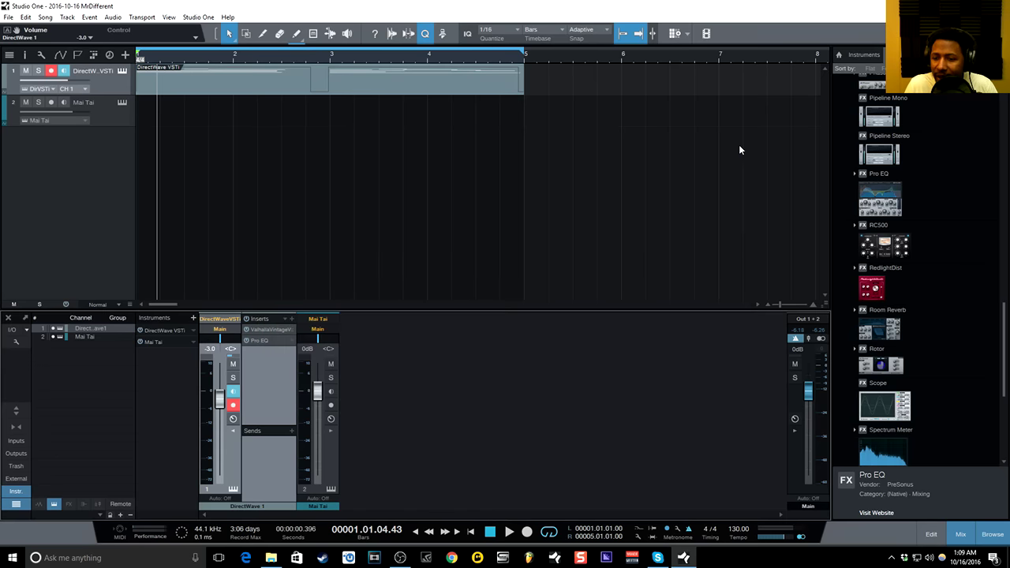
left_click(279, 346)
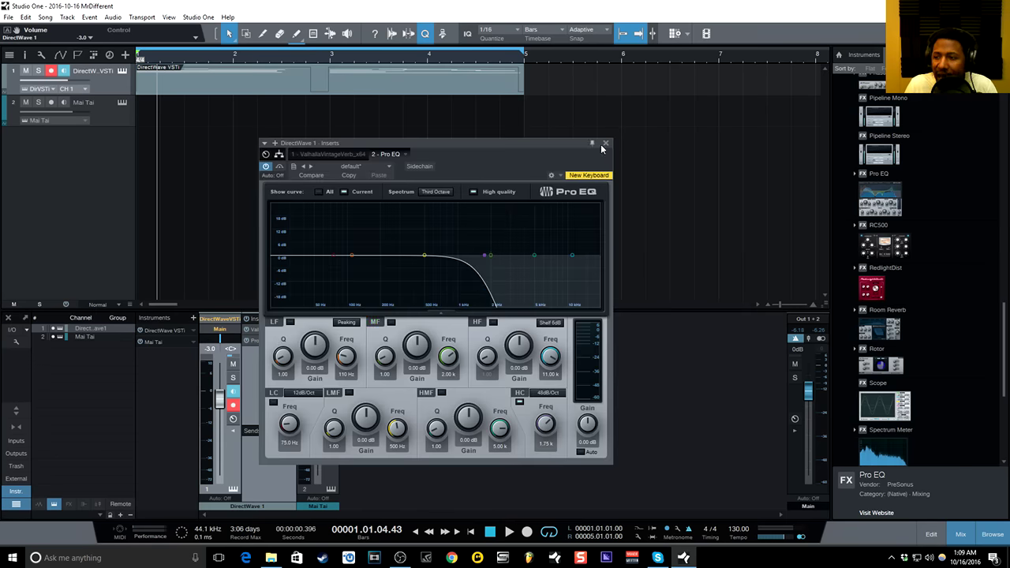
left_click(606, 143)
- Return to the start of the song, play the opening of the DirectWave part and stop playback
left_click(471, 533)
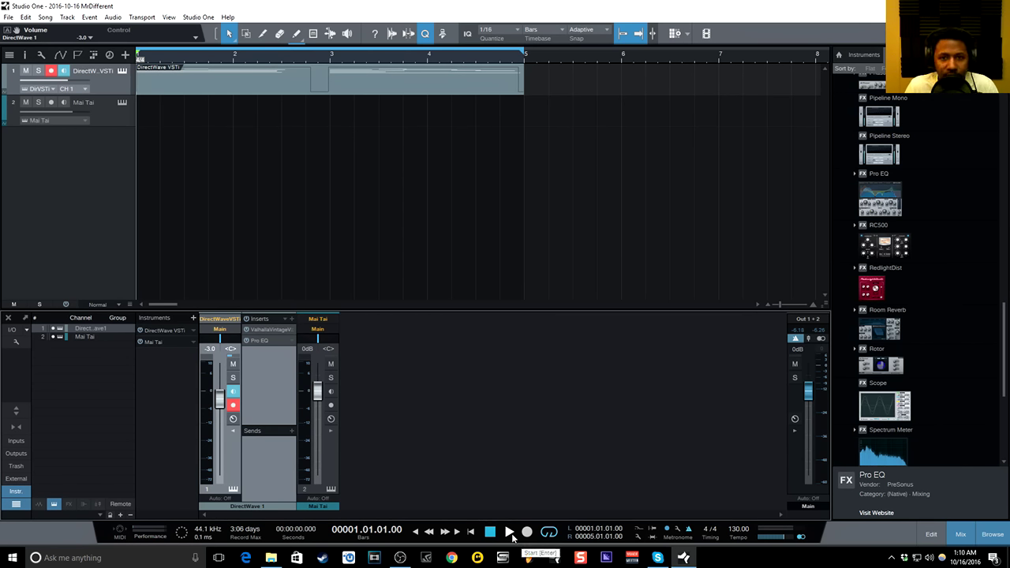
left_click(510, 532)
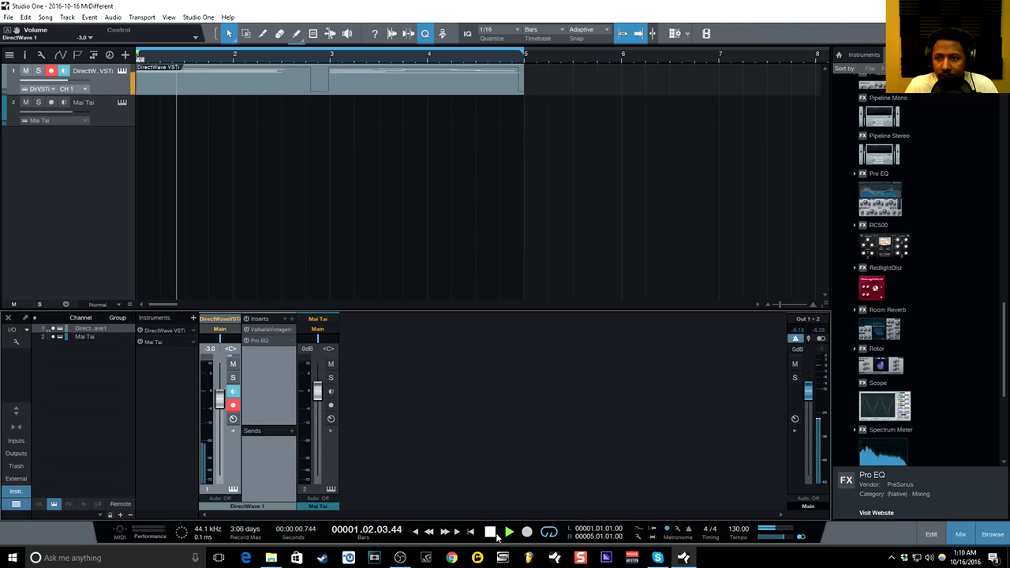
left_click(490, 533)
- Humanize all notes of the DirectWave part, listen to the result and close the note editor
double_click(366, 82)
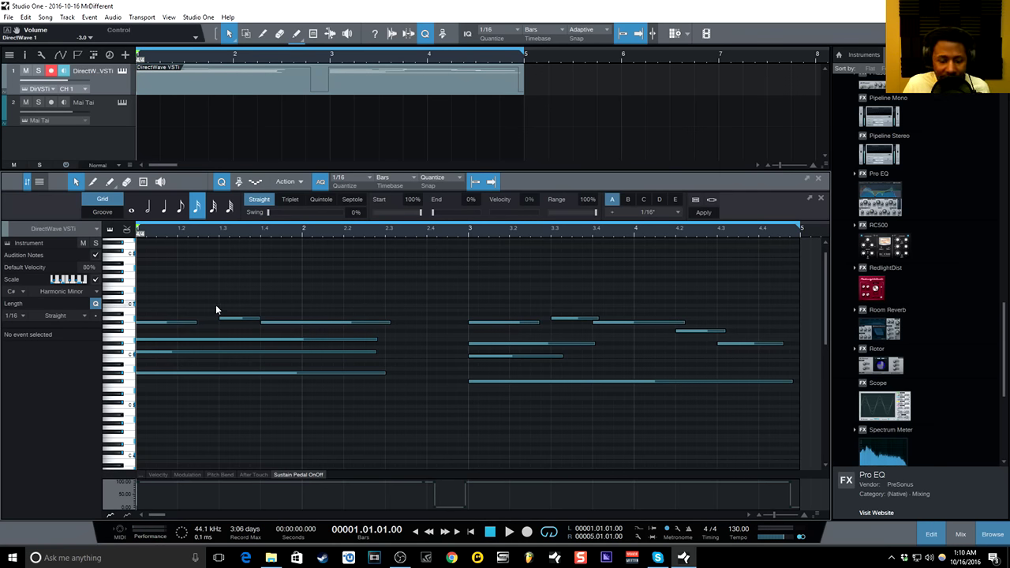
left_click_drag(718, 274, 162, 412)
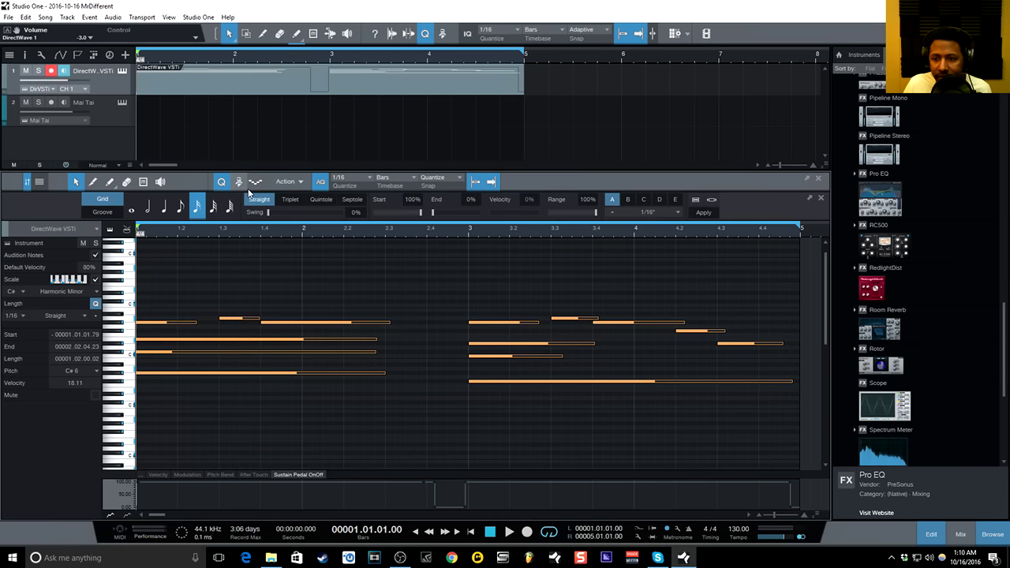
left_click(285, 181)
left_click(296, 338)
key("space")
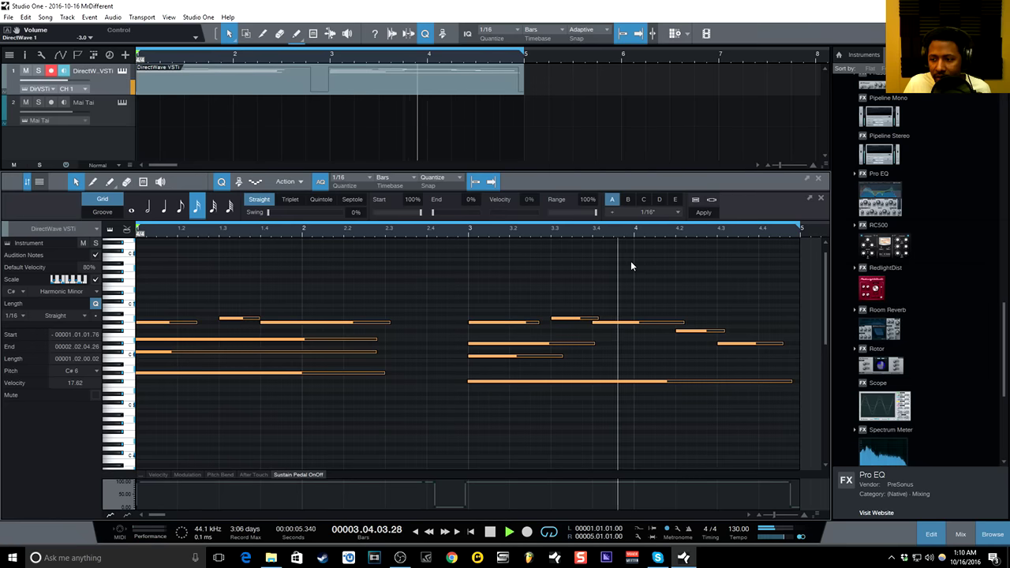
left_click(490, 533)
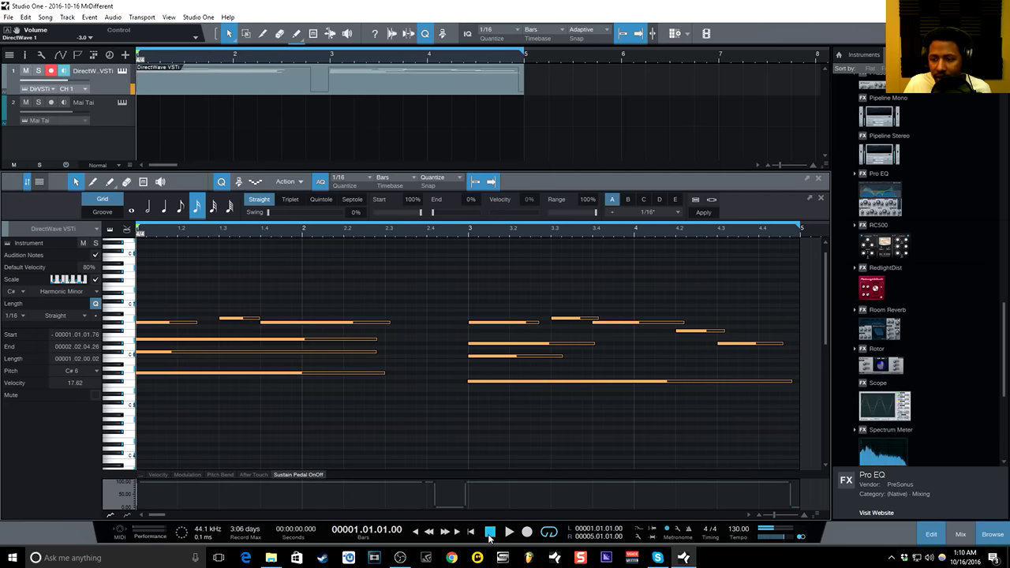
left_click(109, 145)
left_click(819, 179)
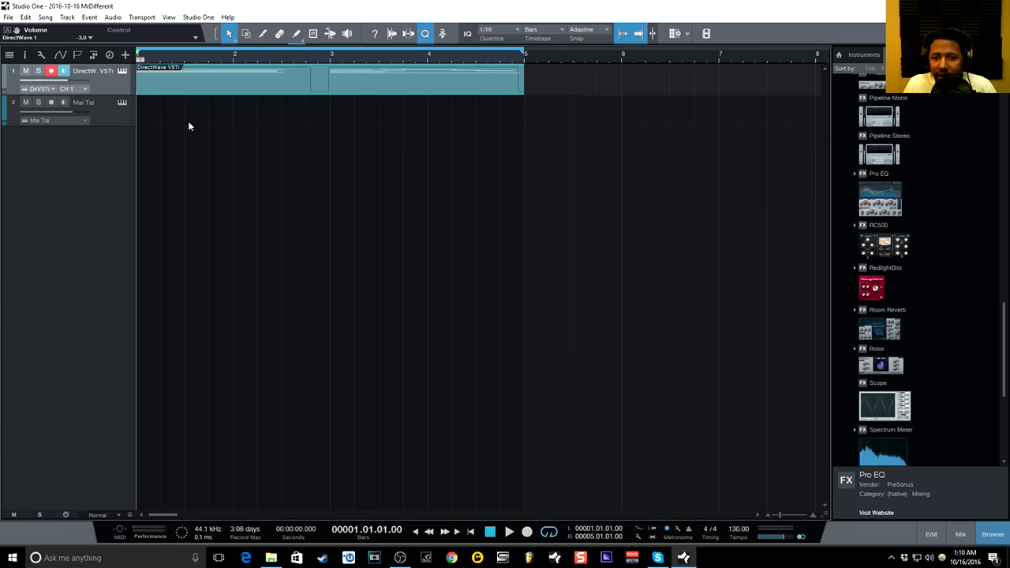
- Load the Drake saw sound preset in the Mai Tai synth and lower its filter cutoff to about 249 Hz
left_click(101, 114)
left_click(121, 103)
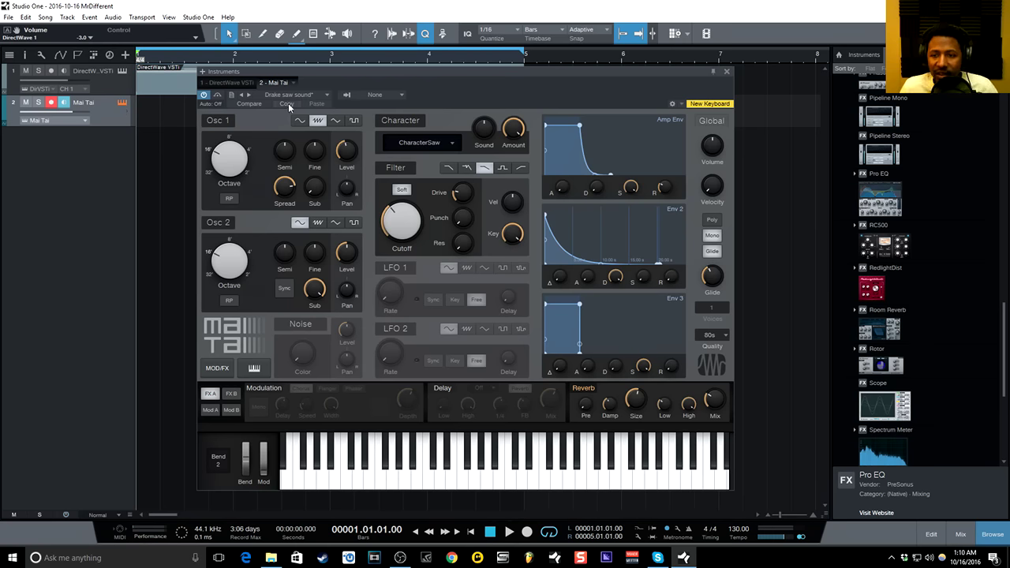
left_click(300, 96)
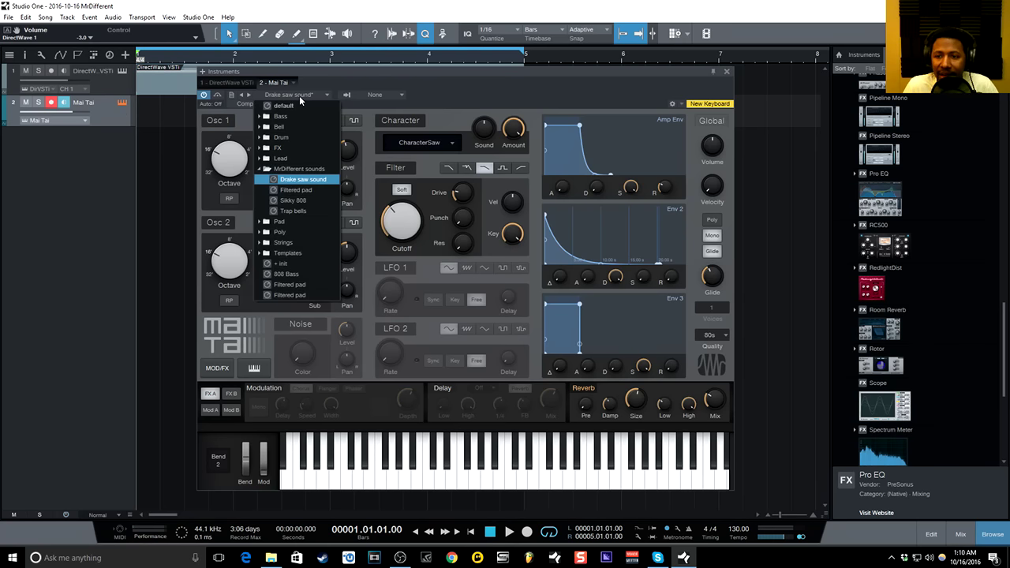
left_click(304, 180)
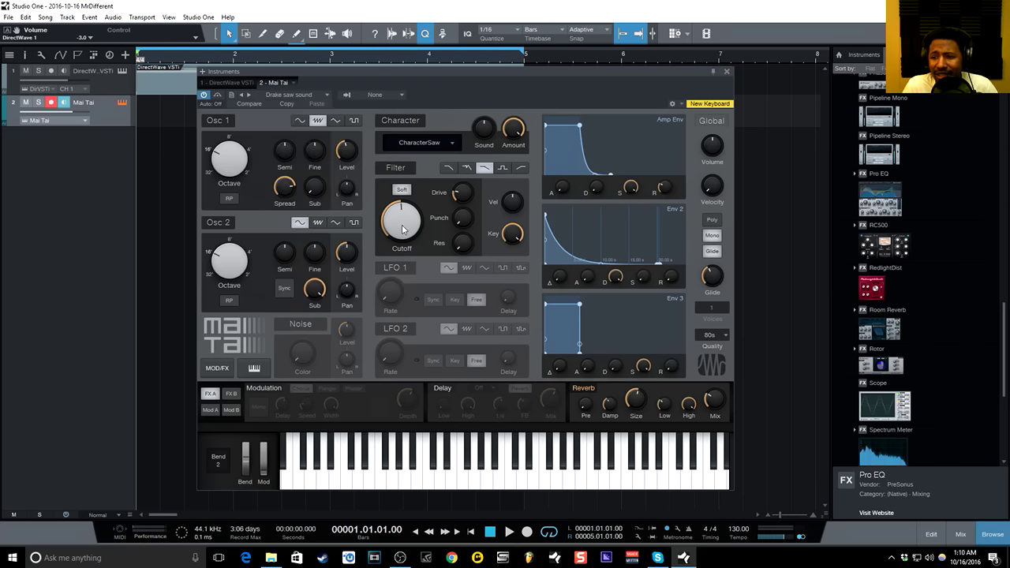
left_click_drag(403, 229, 398, 239)
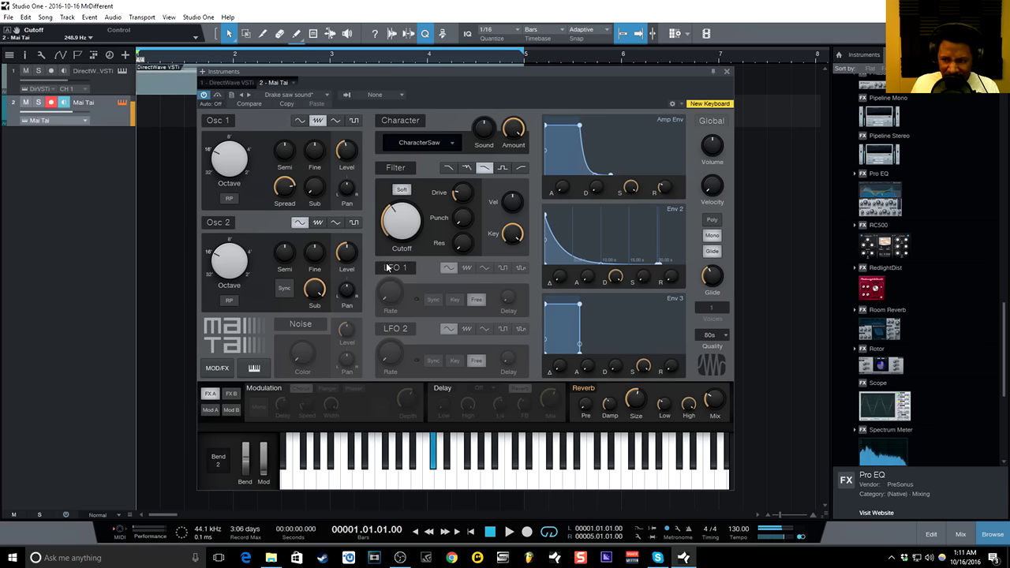
left_click(726, 71)
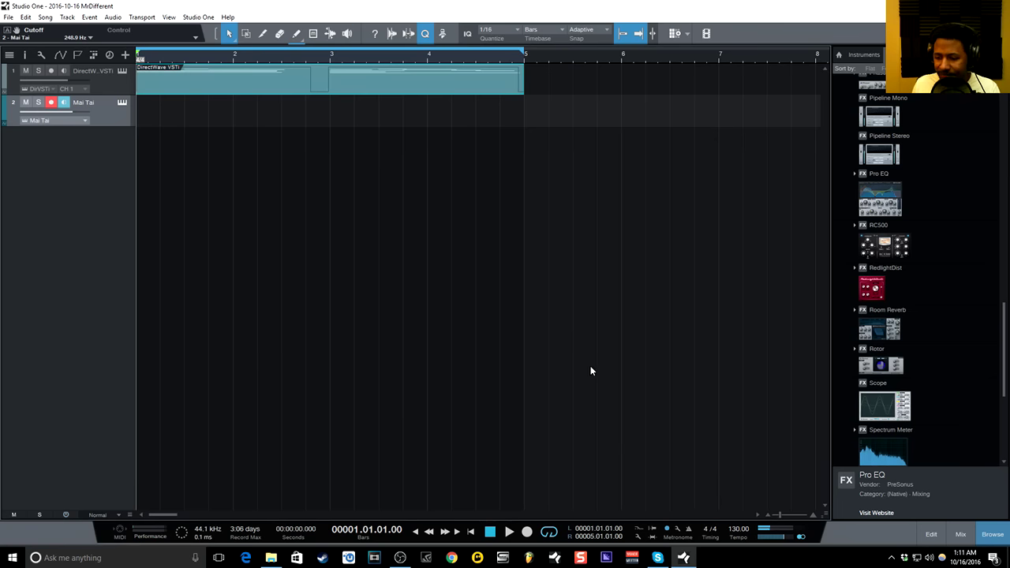
- Play the loop and audition the Mai Tai sound over it while viewing the synth's settings
left_click(509, 533)
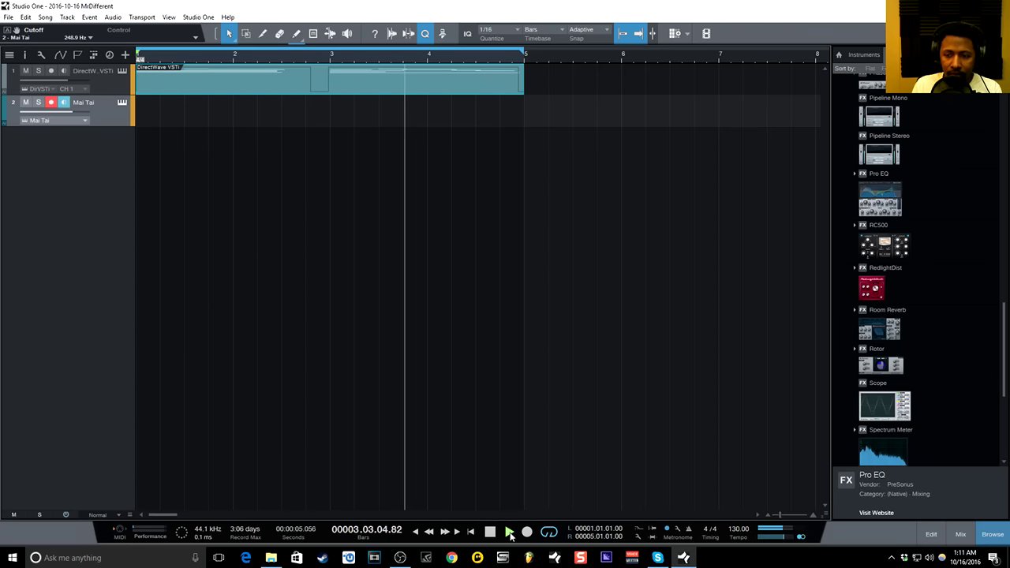
left_click(122, 101)
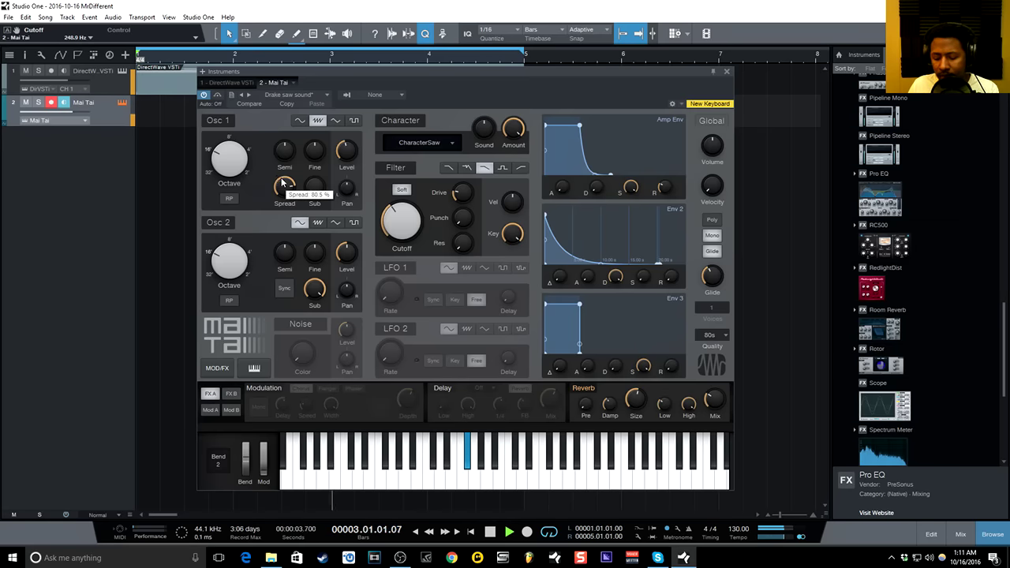
left_click(726, 72)
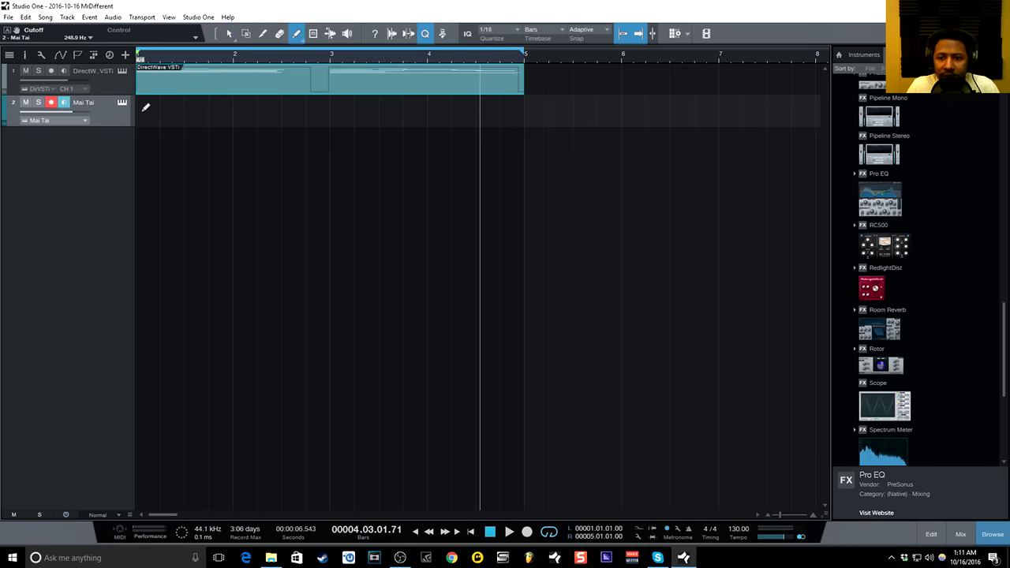
- Draw an empty part on the Mai Tai track from bar 1 to bar 5 and open it for note editing
left_click_drag(149, 107, 528, 102)
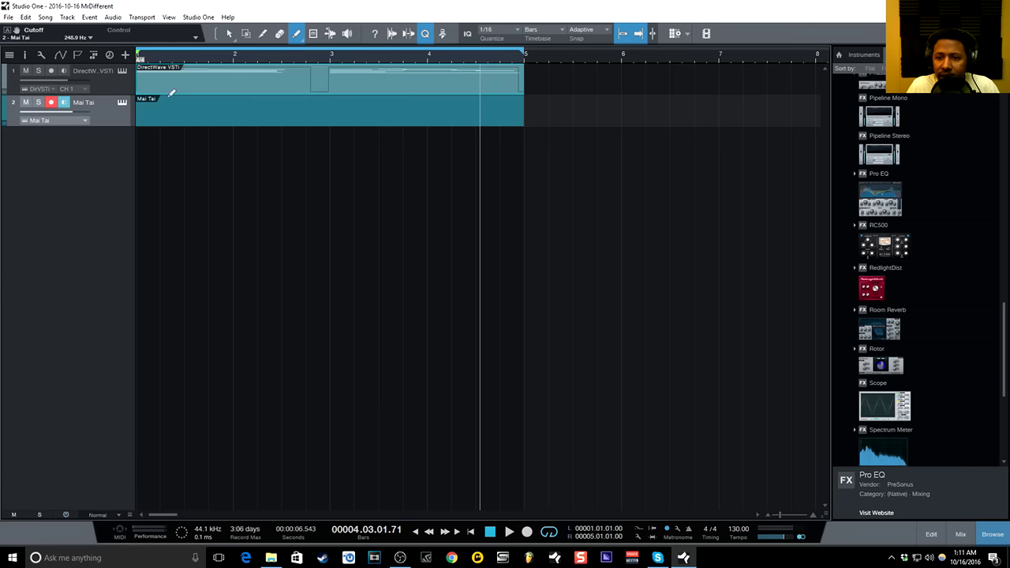
left_click(228, 36)
double_click(219, 103)
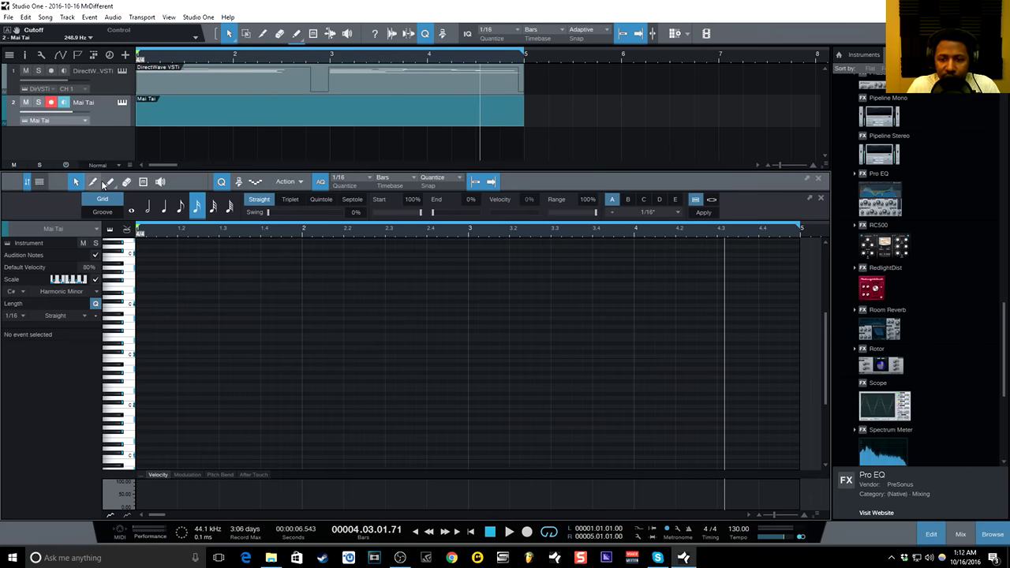
- Draw a one-bar note at the start of the Mai Tai part, lower it to C#2 and listen to it
left_click(142, 305)
left_click_drag(147, 305, 302, 307)
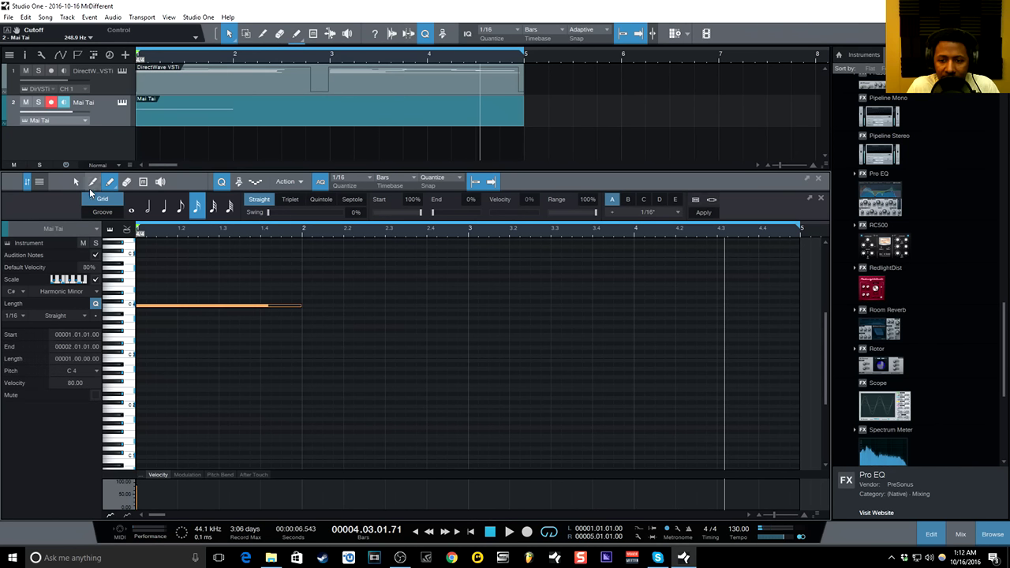
left_click_drag(162, 309, 152, 403)
key("space")
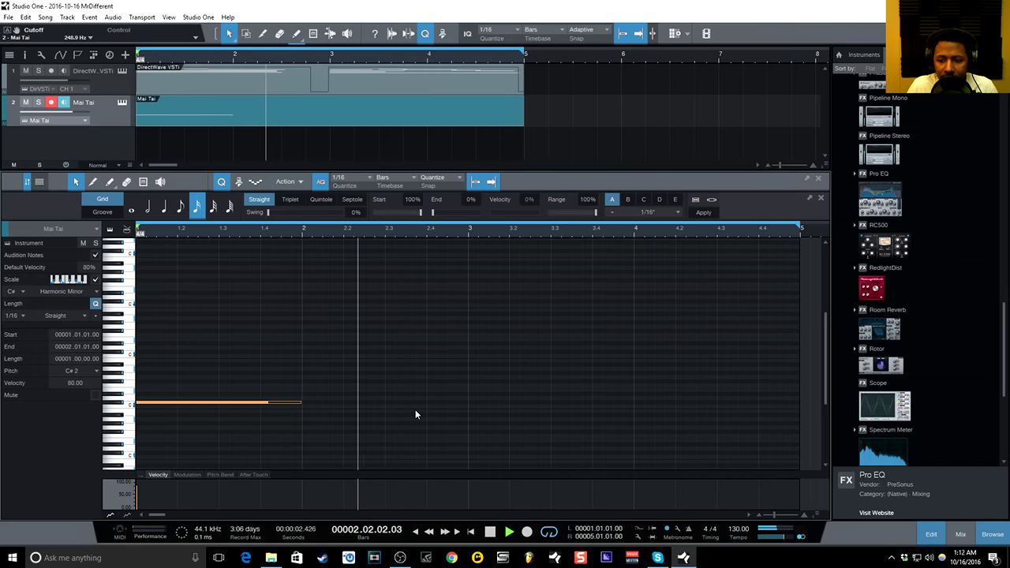
- Move the first Mai Tai note to A2, checking it by repeated playback, and shorten it to three beats
left_click_drag(161, 402, 156, 369)
key("space")
key("space")
key("space")
key("space")
key("space")
key("space")
key("space")
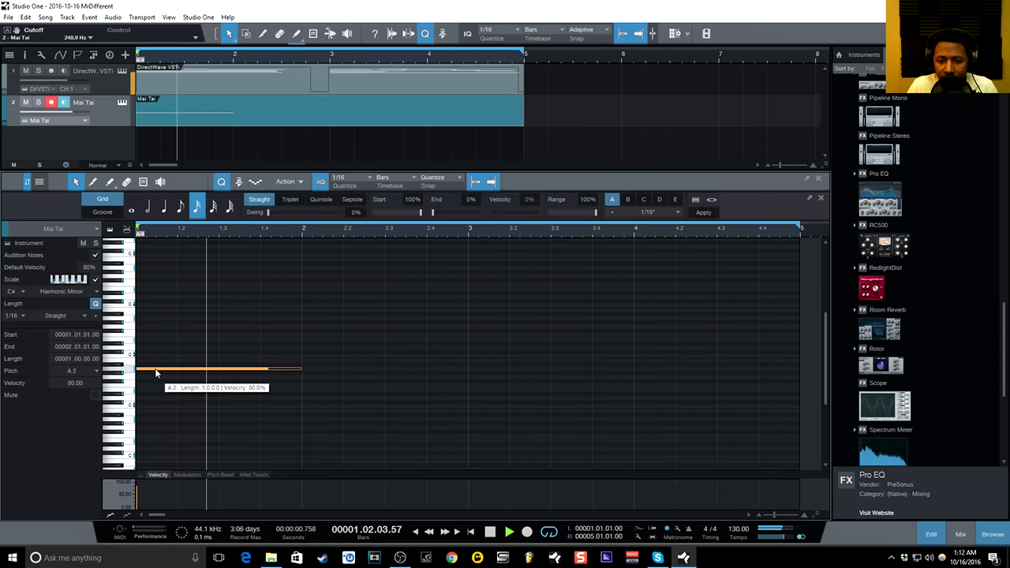
key("space")
key("space")
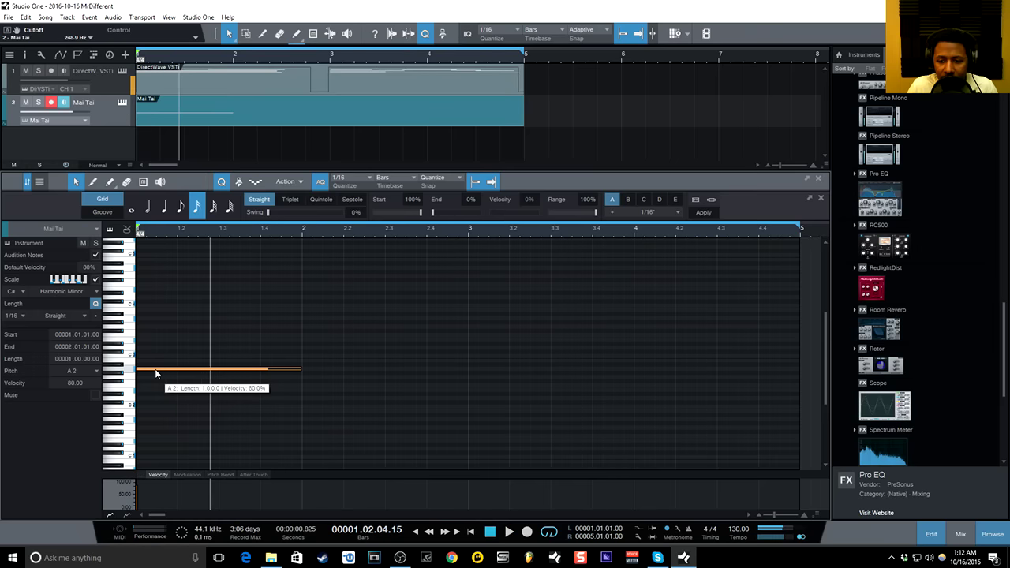
left_click_drag(154, 368, 156, 369)
key("space")
key("space")
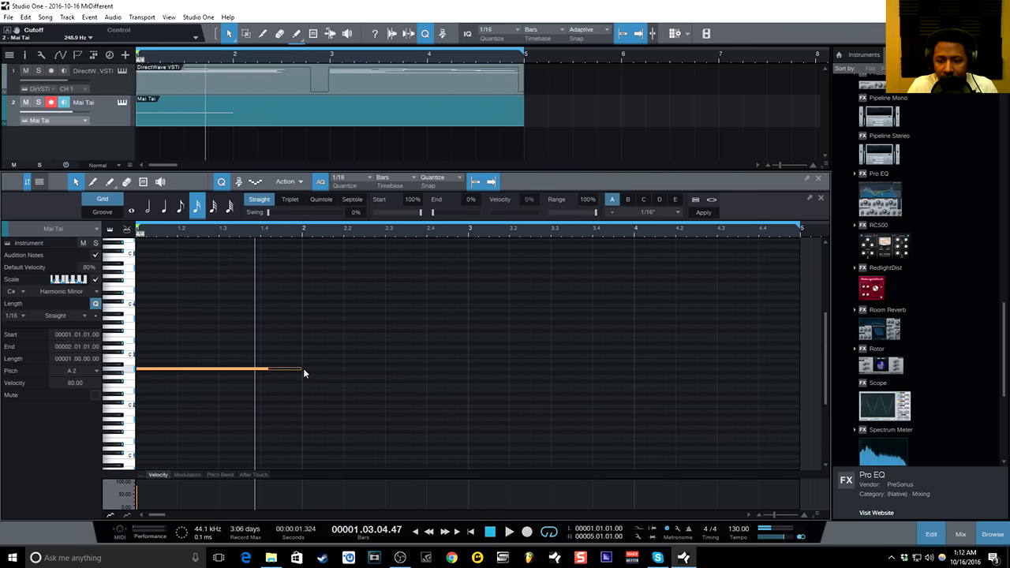
left_click_drag(304, 369, 259, 368)
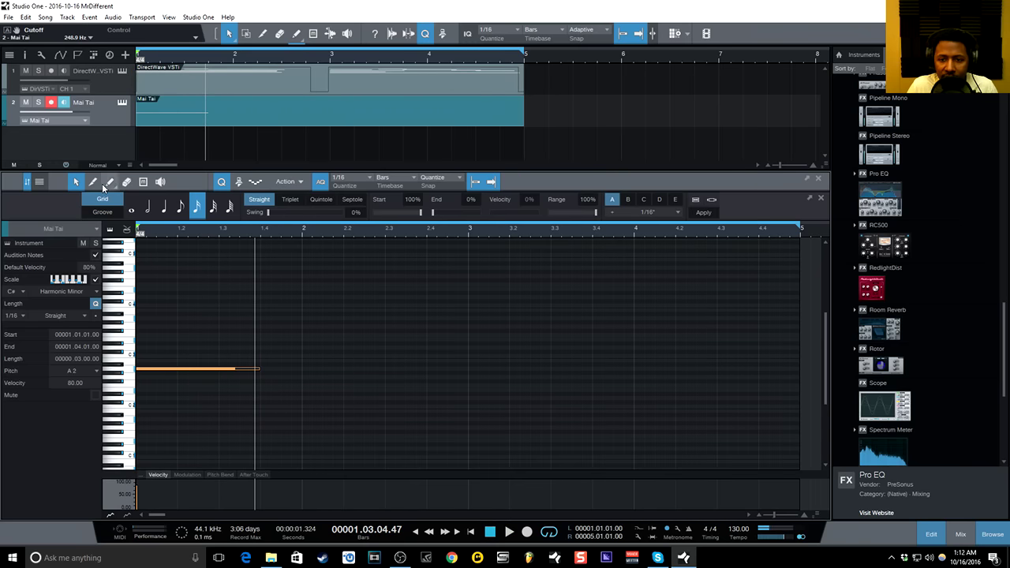
- Draw a G#2 note starting on beat 4 of bar 1, extend it to the start of bar 3 and play it back
left_click(105, 182)
left_click(265, 373)
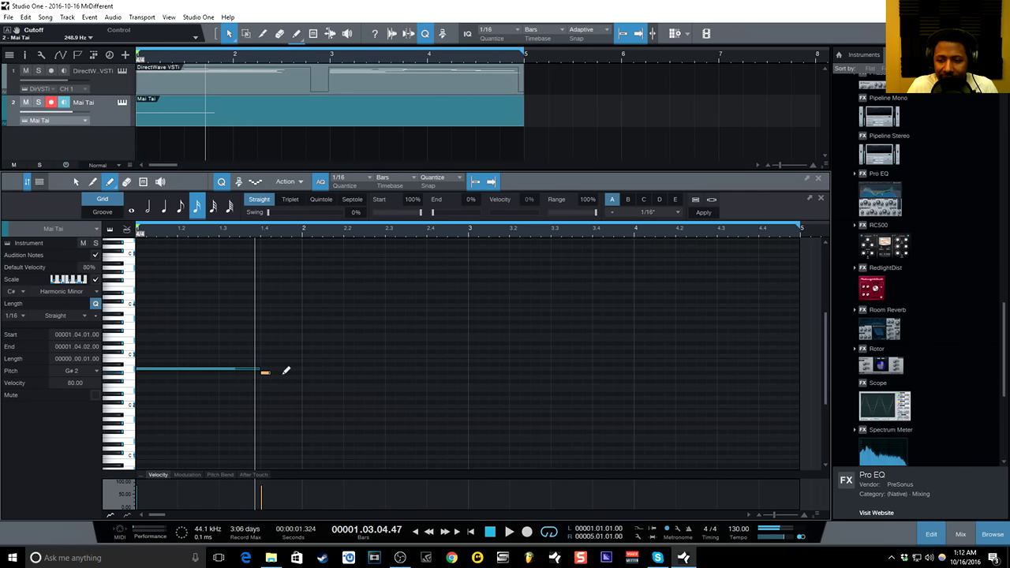
left_click_drag(272, 372, 384, 372)
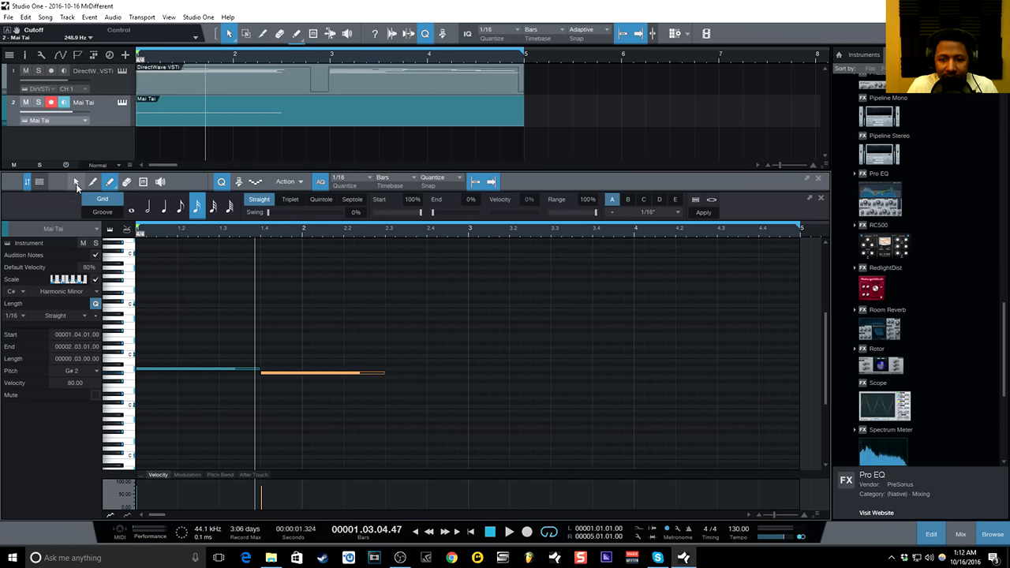
key("space")
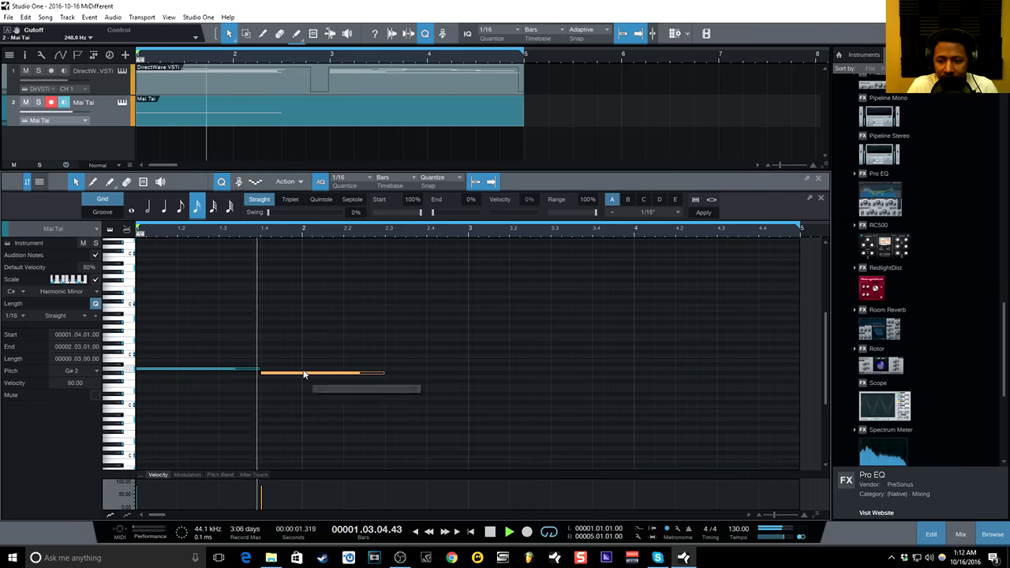
left_click_drag(386, 376, 466, 381)
key("space")
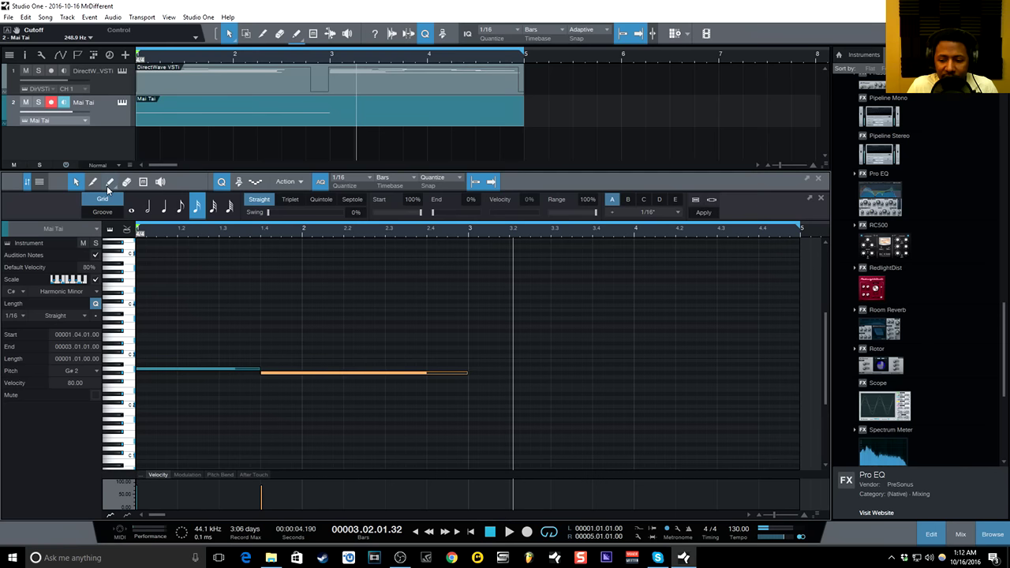
- Draw an F#2 note at the start of bar 3 on the Mai Tai part, lengthen it to one bar and play it back
left_click(108, 182)
left_click(473, 383)
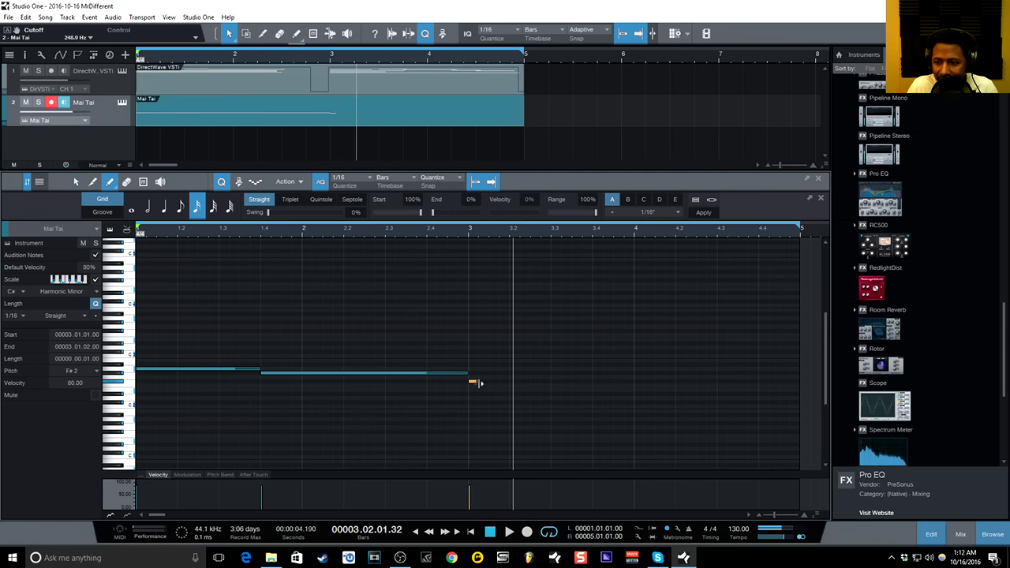
left_click(75, 182)
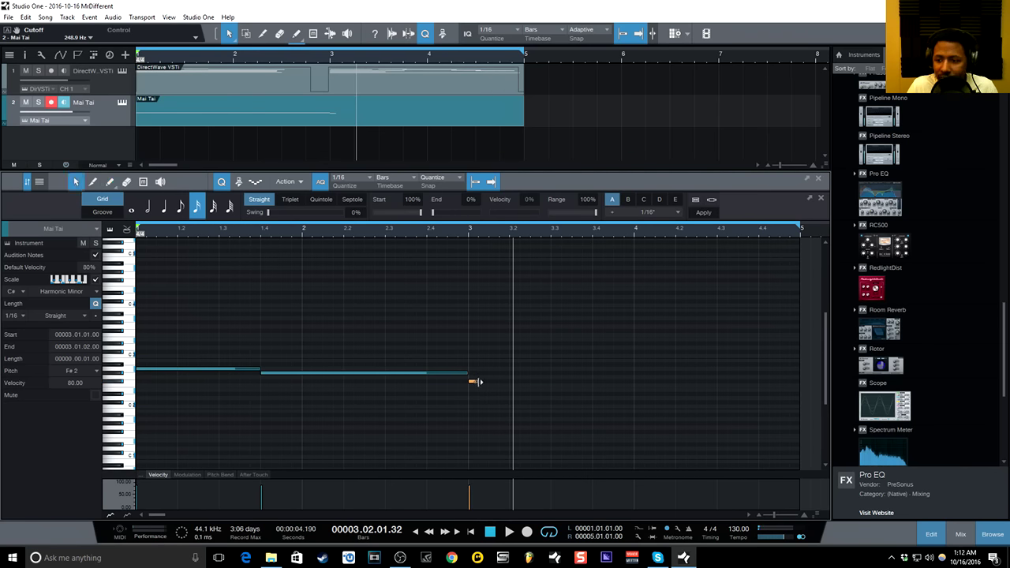
left_click_drag(475, 382, 628, 384)
left_click_drag(473, 385, 474, 384)
key("space")
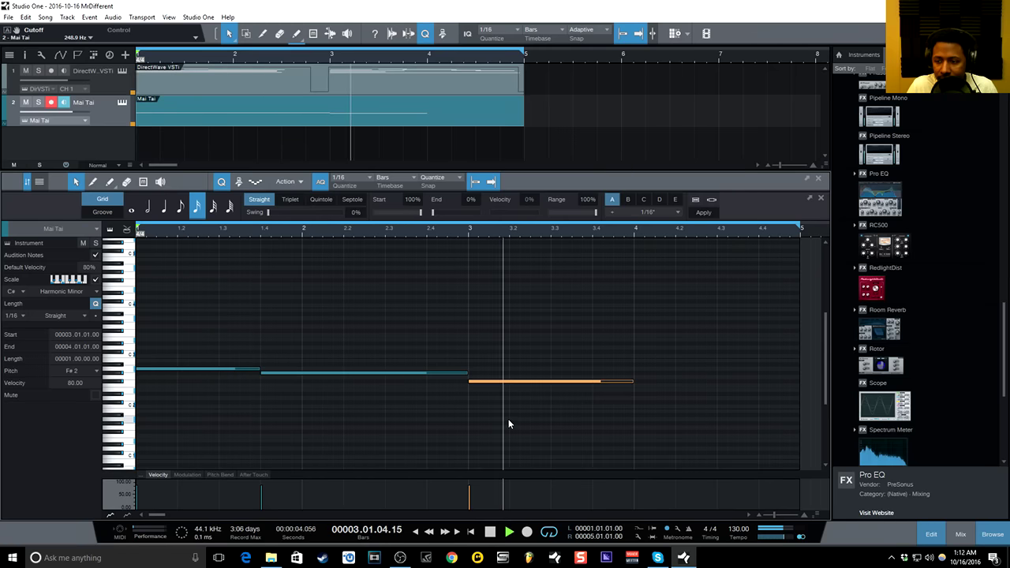
key("space")
- Lower the bar 3 note to C#2 by way of D#2, checking each pitch by playback, and shorten it to three beats
left_click_drag(482, 385, 483, 394)
key("space")
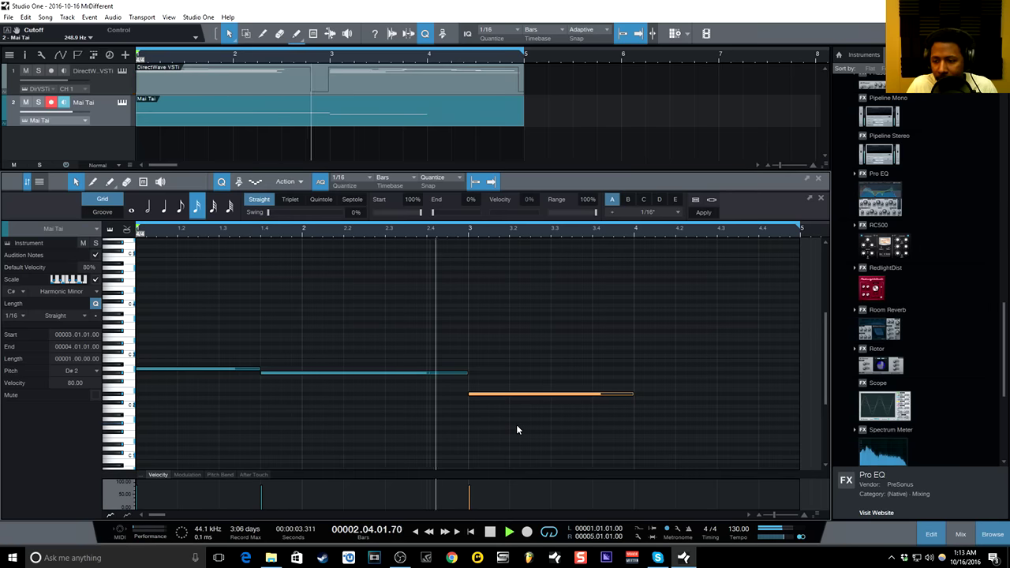
key("space")
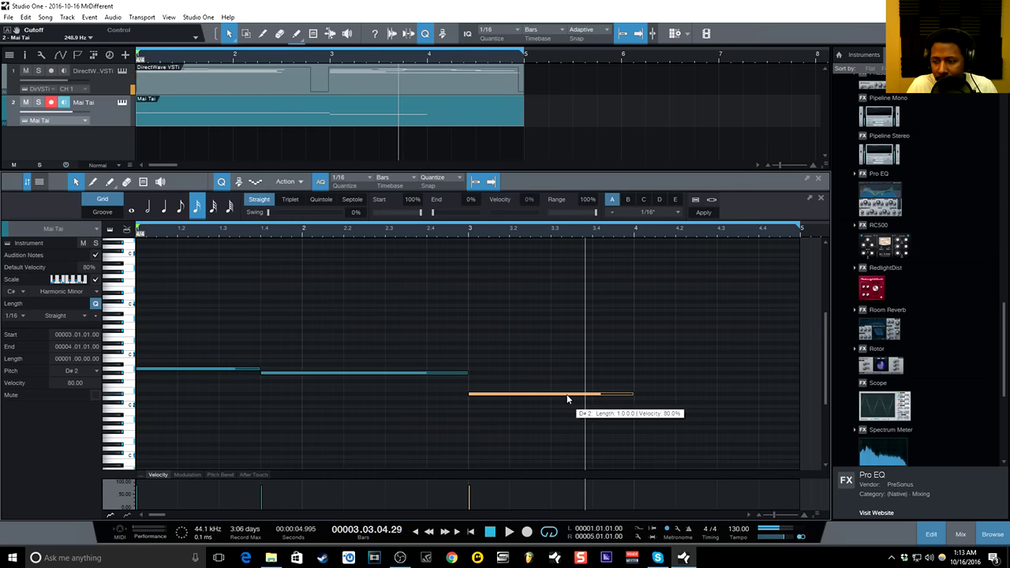
key("space")
left_click_drag(506, 397, 508, 403)
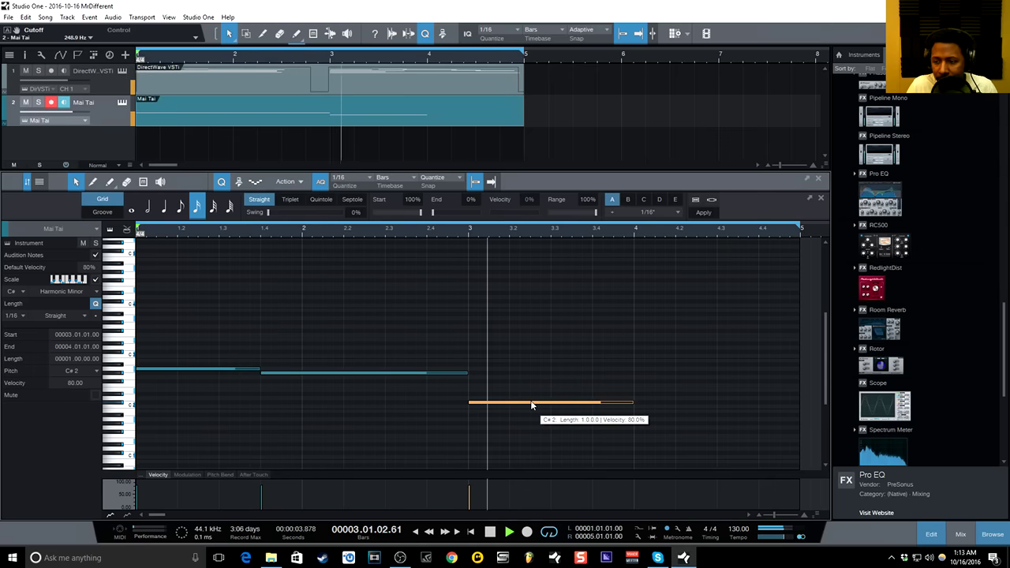
key("space")
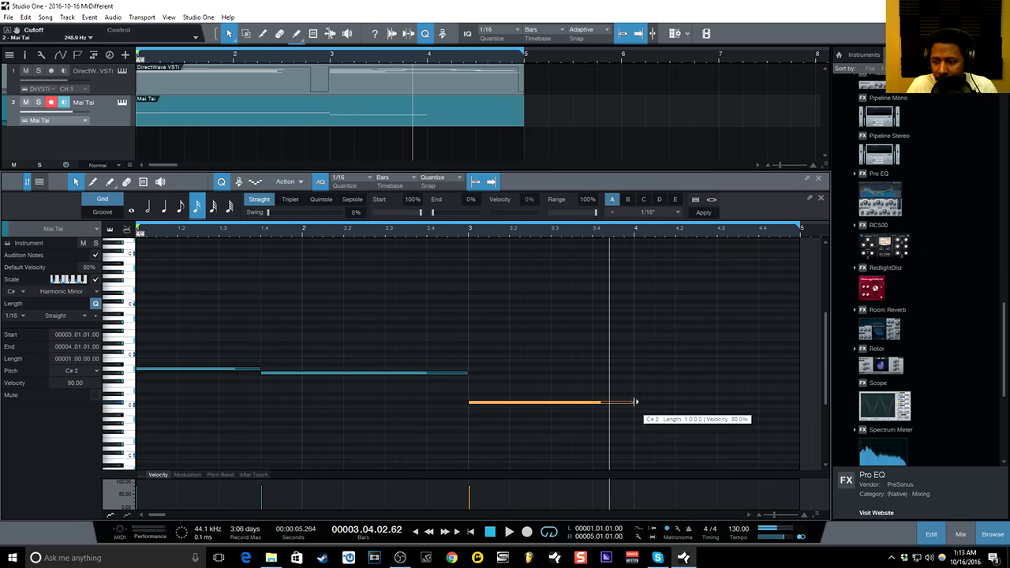
left_click_drag(634, 403, 592, 402)
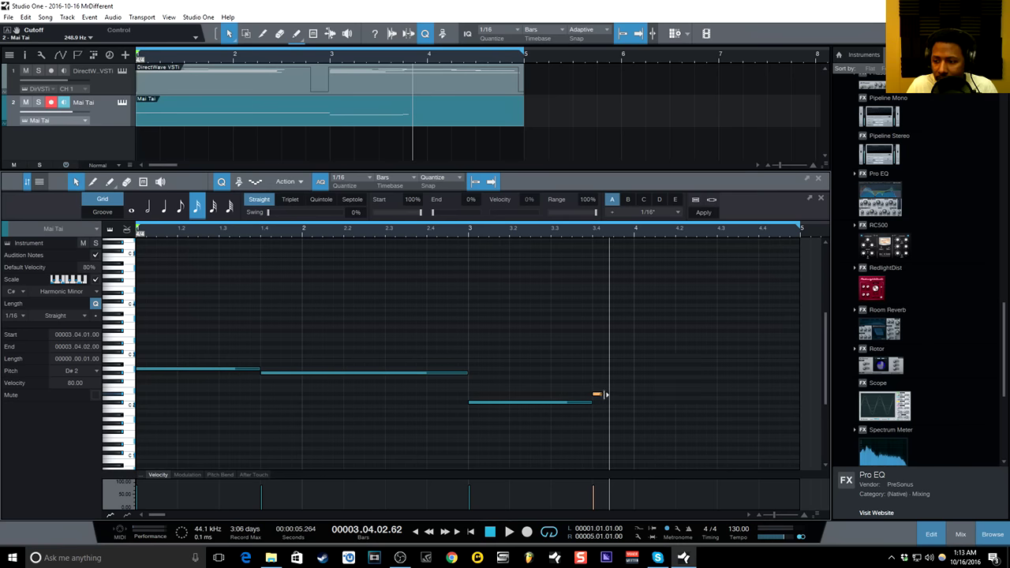
- Extend the new D#2 note on beat 4 of bar 3 to the start of bar 5, raise it to E2 and play it back
left_click_drag(604, 393, 868, 401)
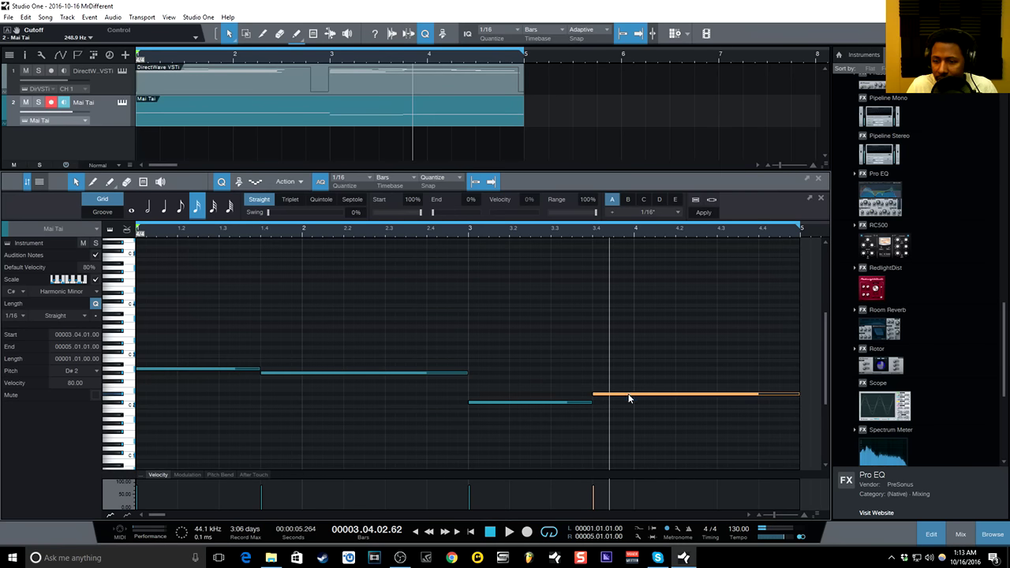
left_click_drag(629, 399, 624, 388)
key("space")
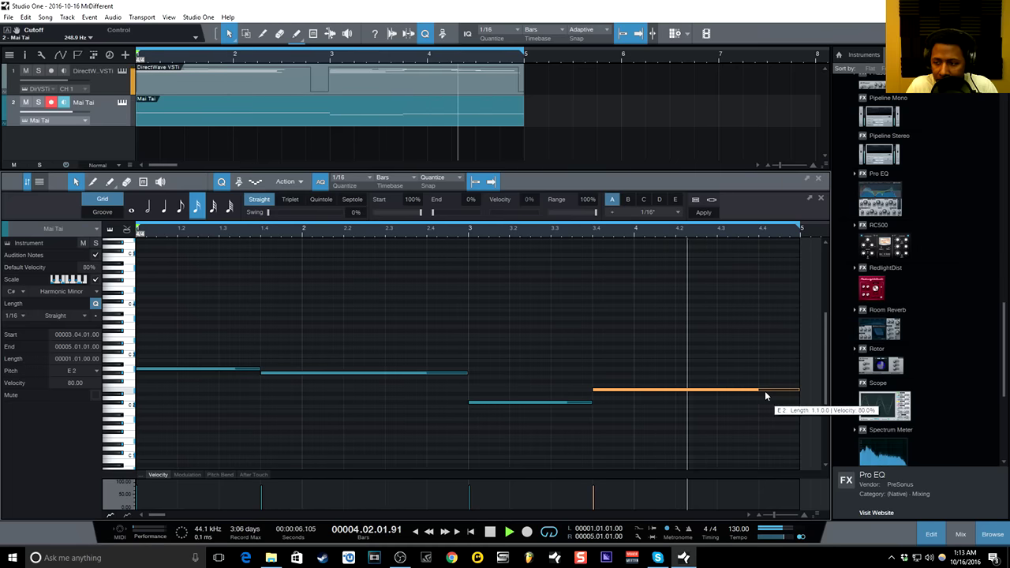
- Set the Mai Tai filter cutoff to 105 Hz during playback and give the arrangement area more height above the note editor
left_click(122, 103)
left_click_drag(408, 225, 408, 236)
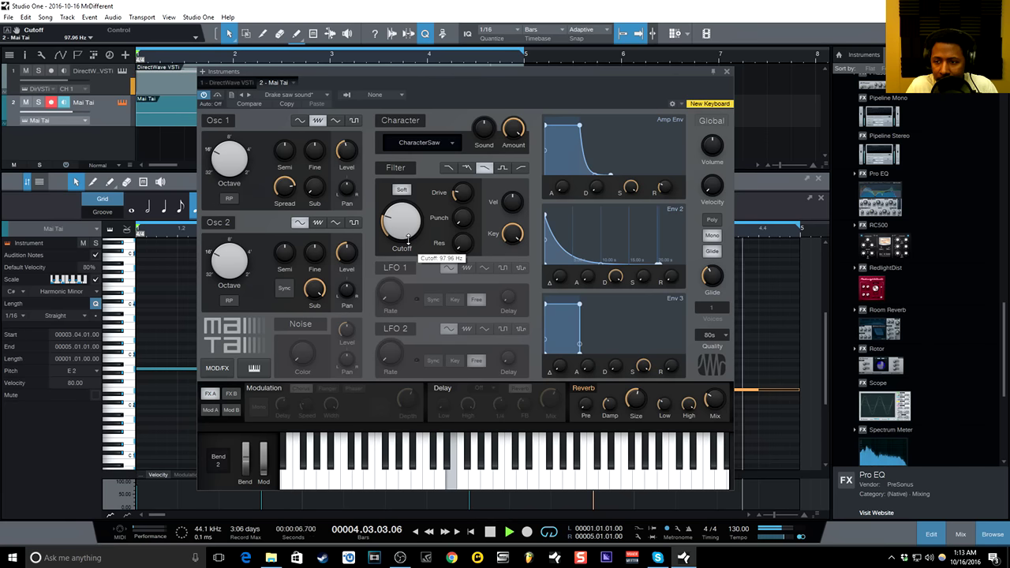
left_click_drag(407, 237, 407, 232)
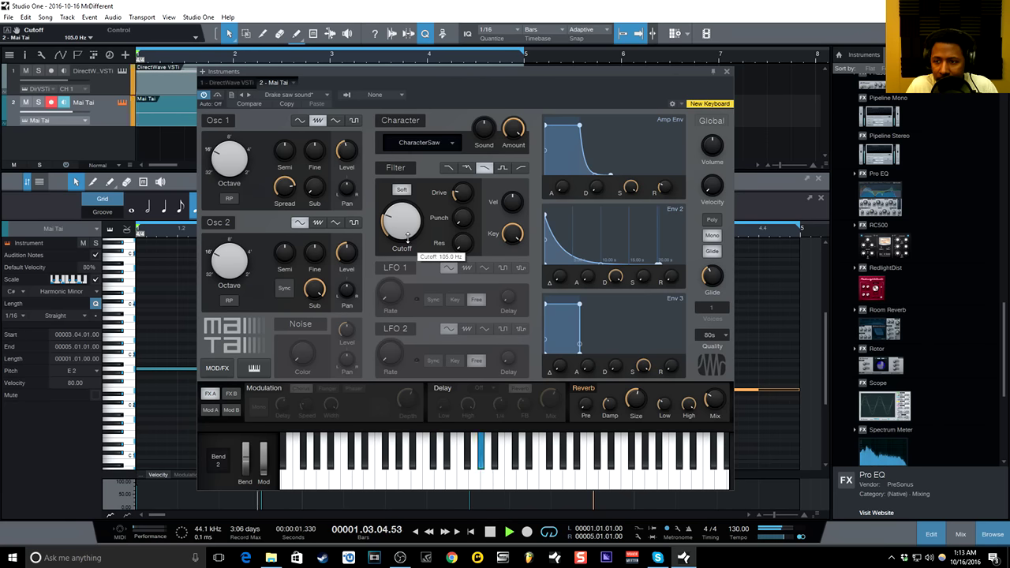
left_click(727, 73)
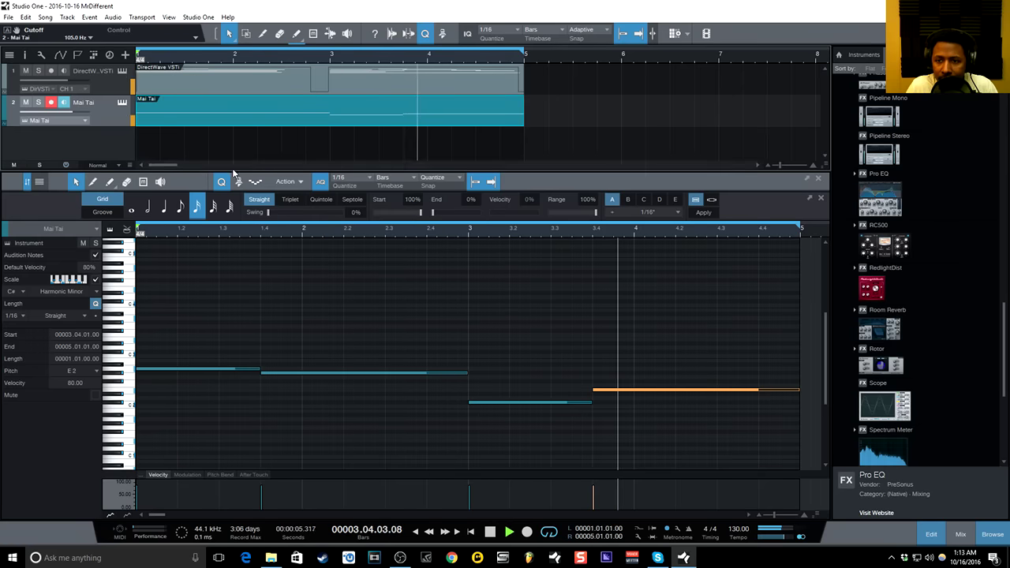
left_click_drag(232, 172, 221, 231)
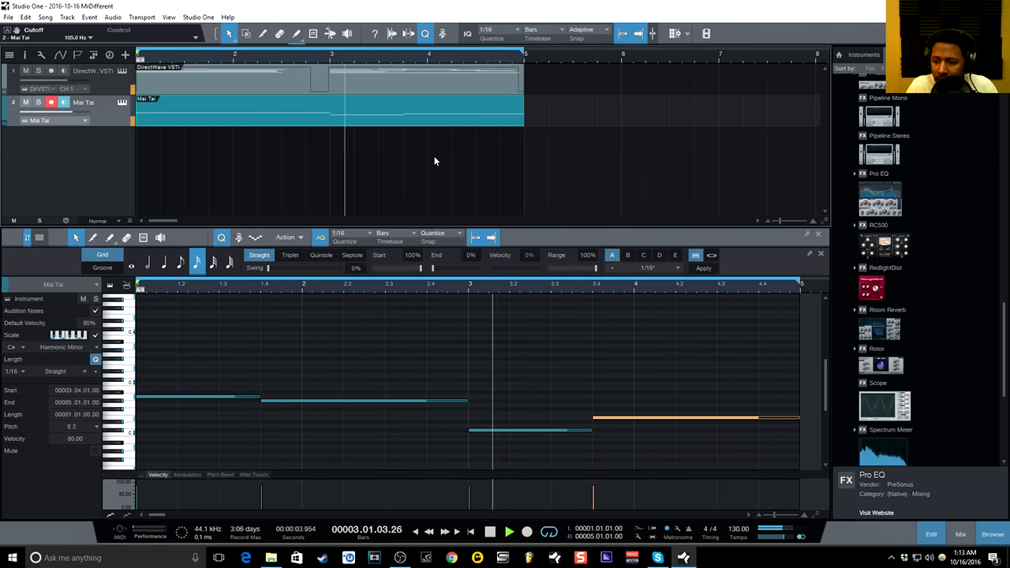
left_click(490, 532)
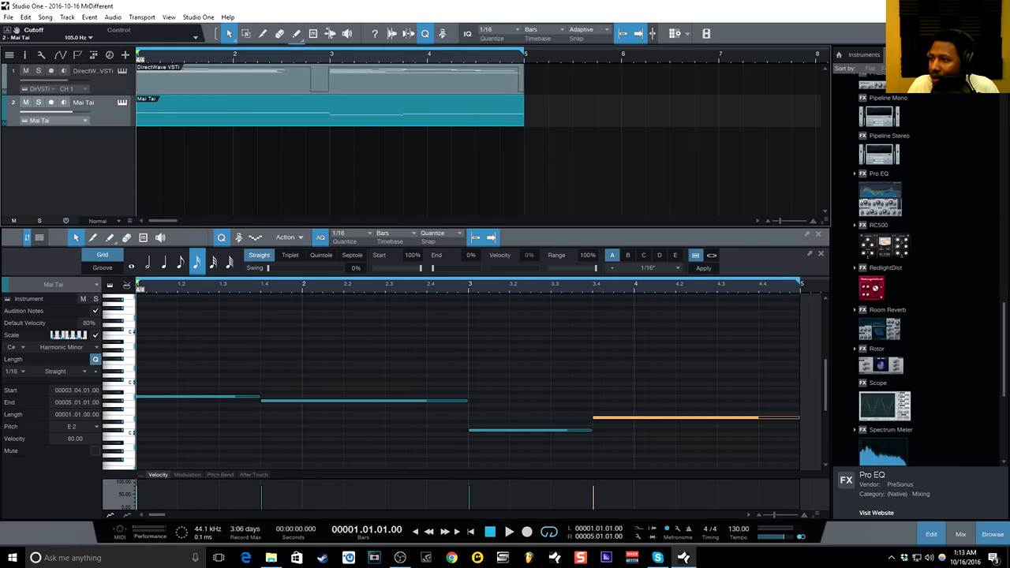
- Browse the files to the Percussion Loops folder inside Kush Drums - Drums and Loops
left_click(948, 54)
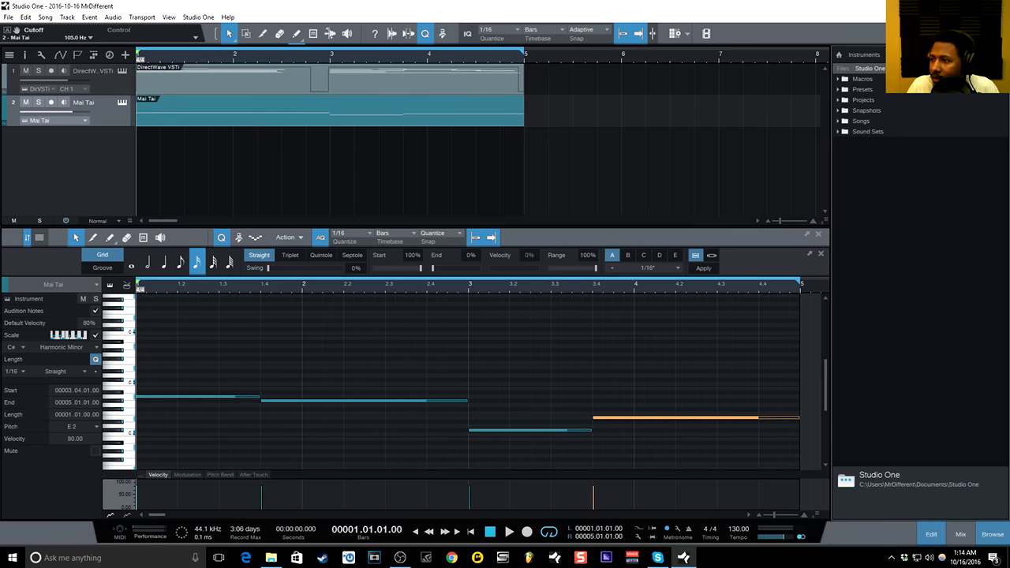
left_click(970, 55)
left_click(947, 54)
left_click(843, 69)
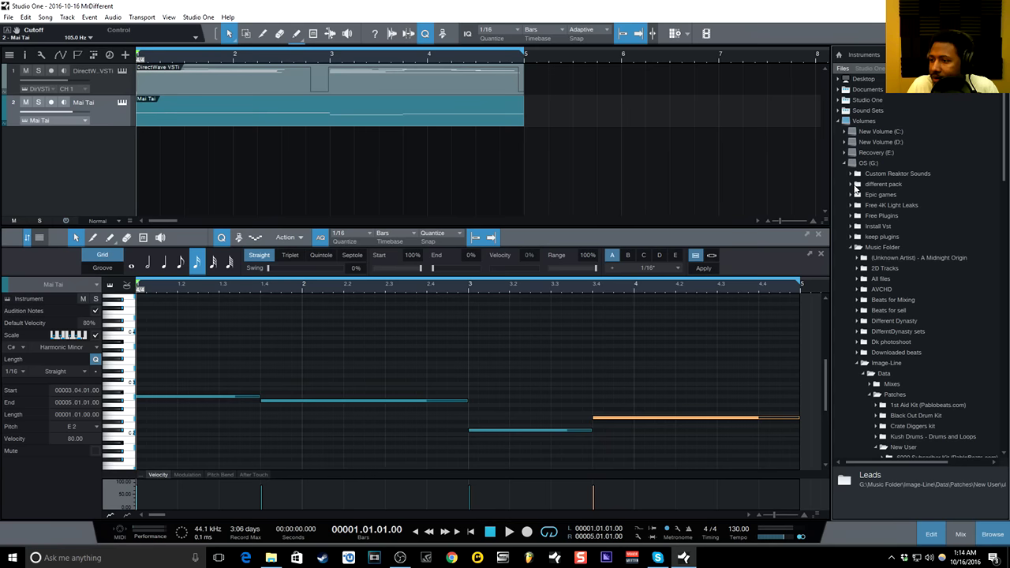
scroll(894, 264, "down", 5)
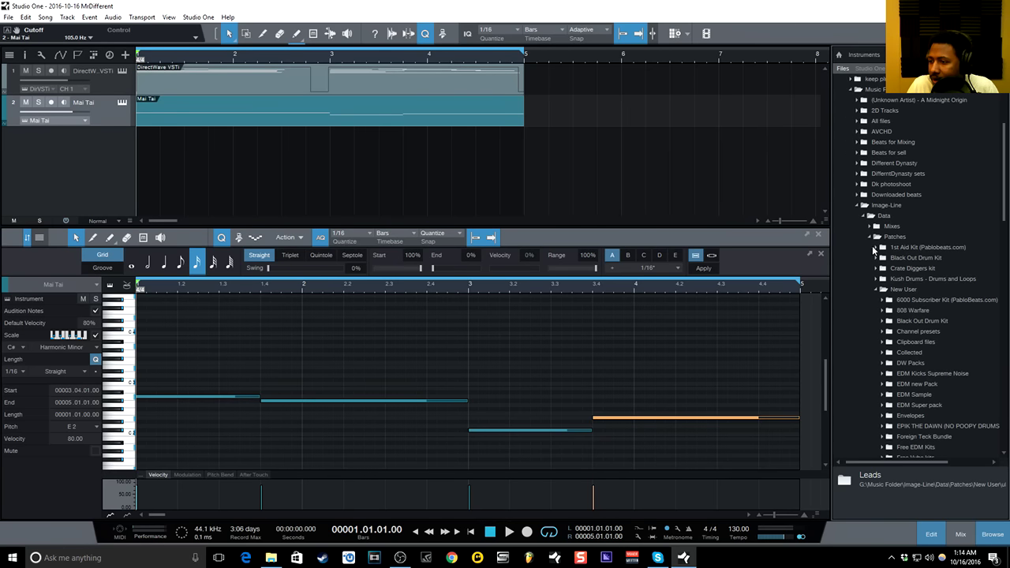
left_click(877, 292)
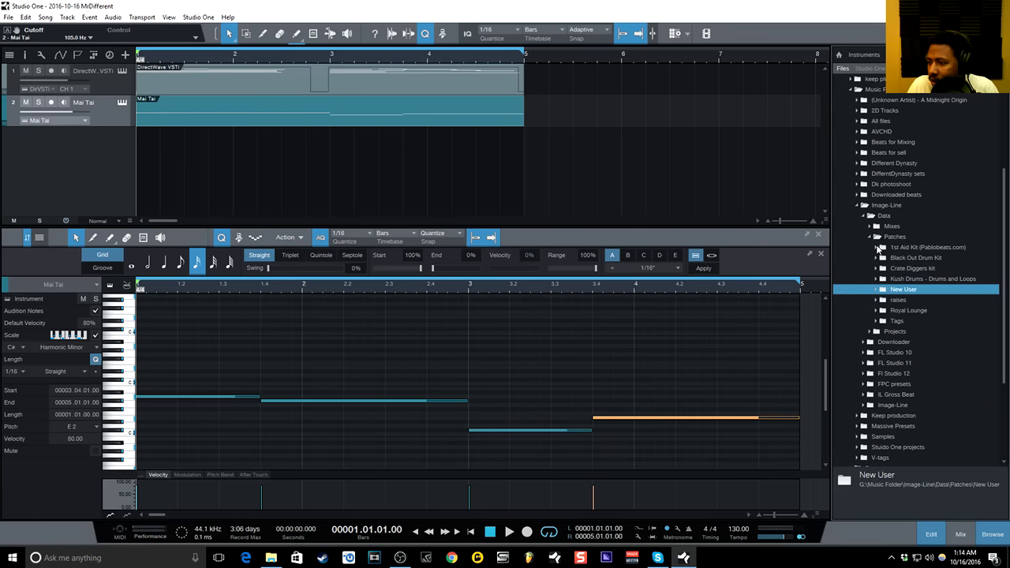
left_click(879, 281)
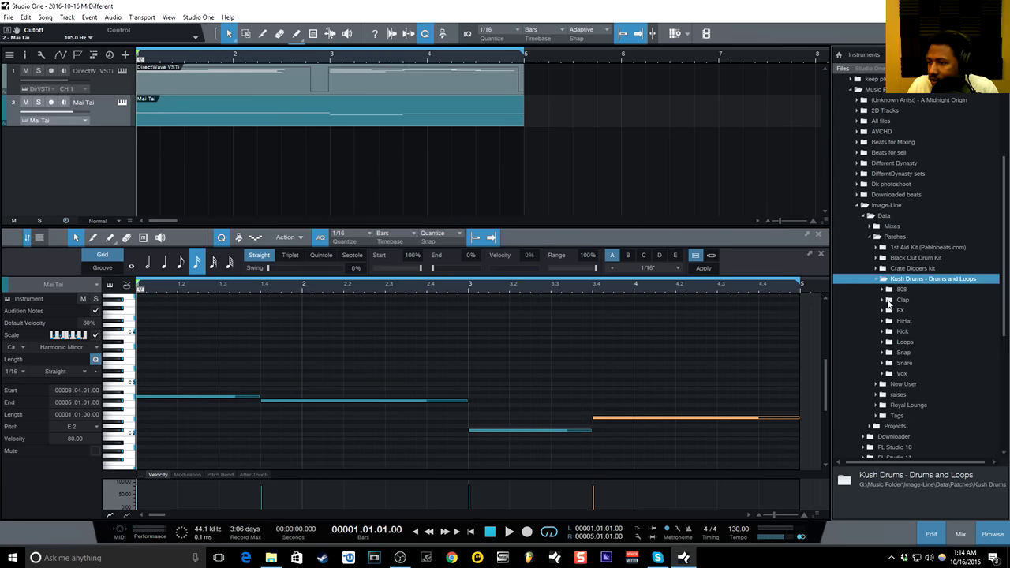
left_click(884, 344)
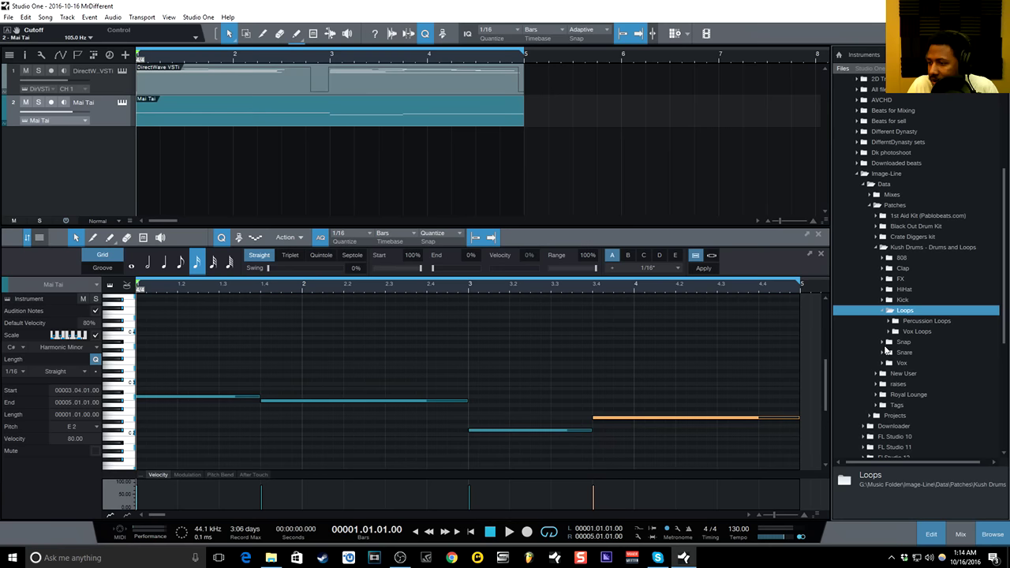
left_click(890, 324)
- Preview several percussion loops and add Loop TIMFO_105 1.wav on a new track starting at bar 1
left_click(915, 341)
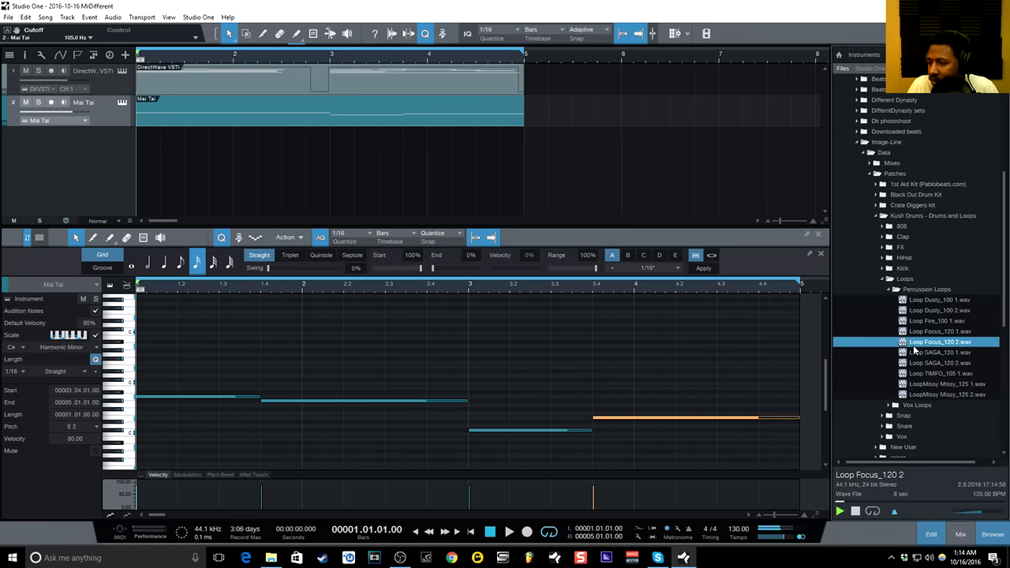
left_click(916, 352)
left_click(914, 364)
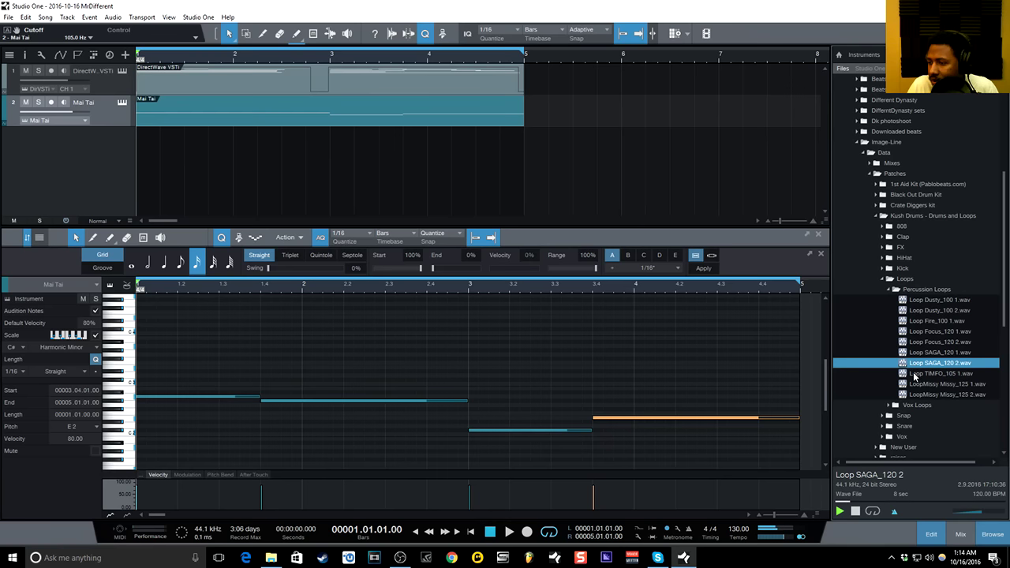
left_click(914, 374)
left_click(917, 384)
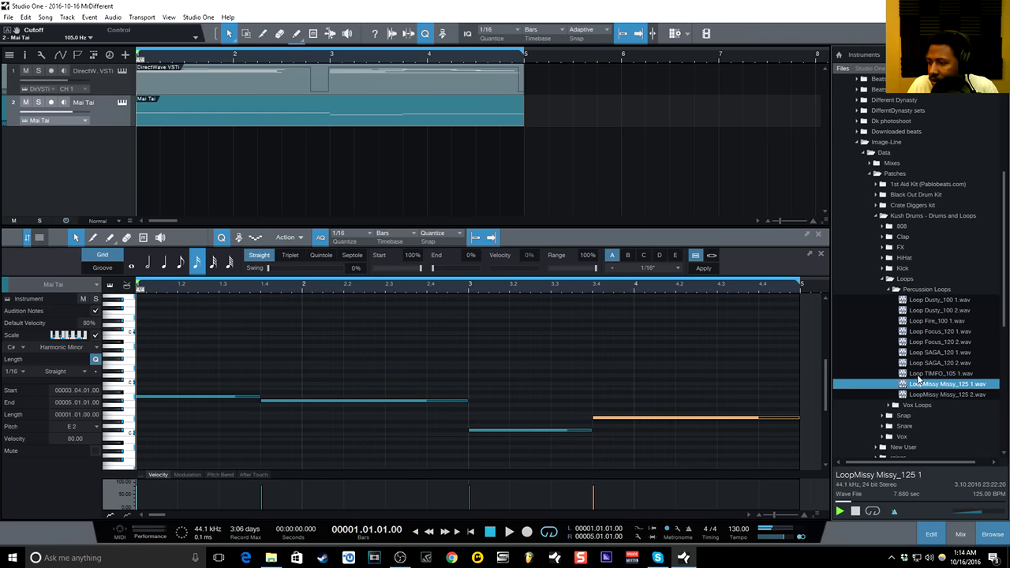
left_click(919, 374)
left_click_drag(921, 377, 143, 153)
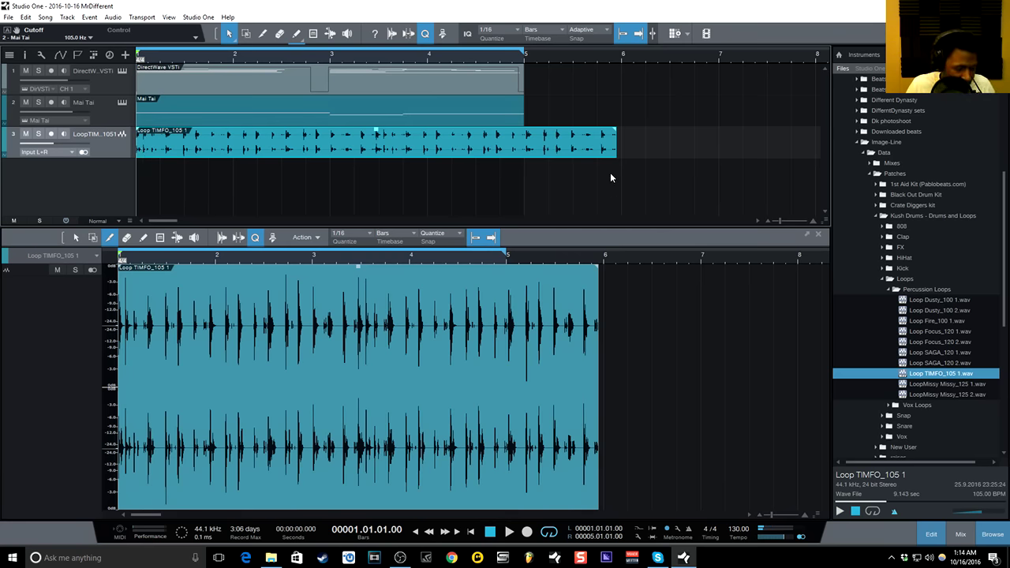
- Time-stretch the TIMFO loop to end at bar 5, play it back, and stretch it further to end at bar 9
left_click_drag(615, 157, 528, 163)
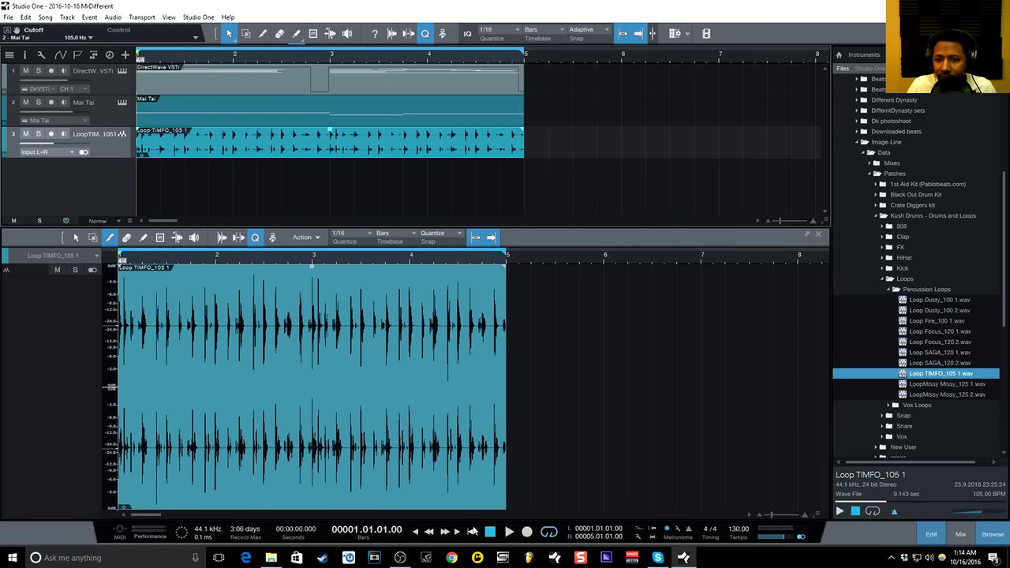
key("space")
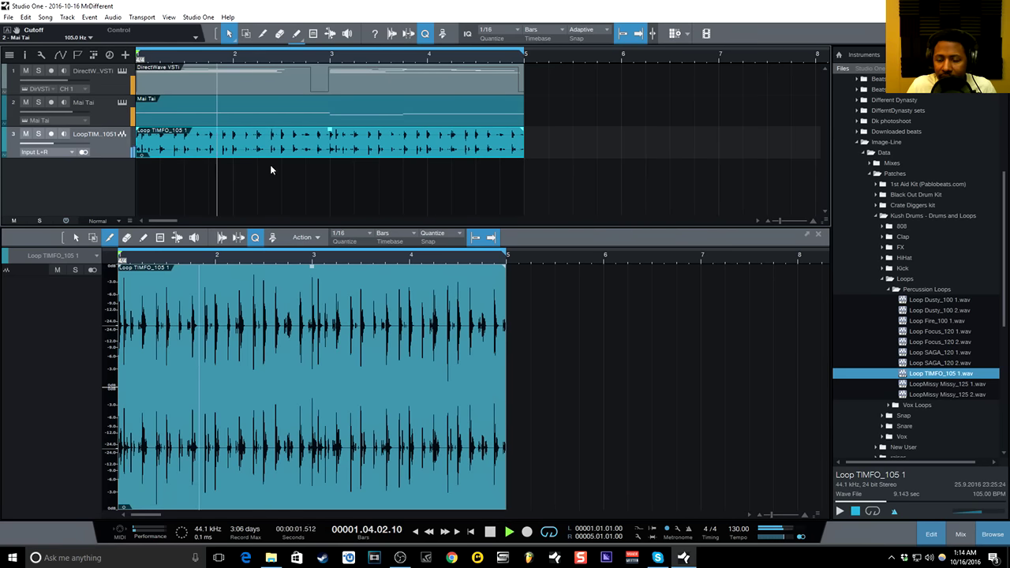
key("space")
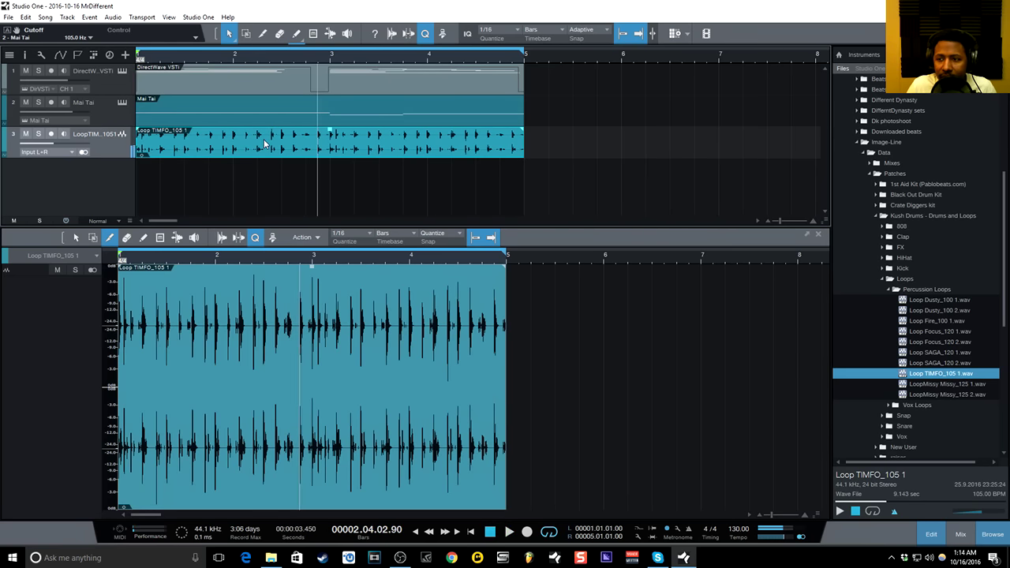
scroll(475, 61, "down", 4)
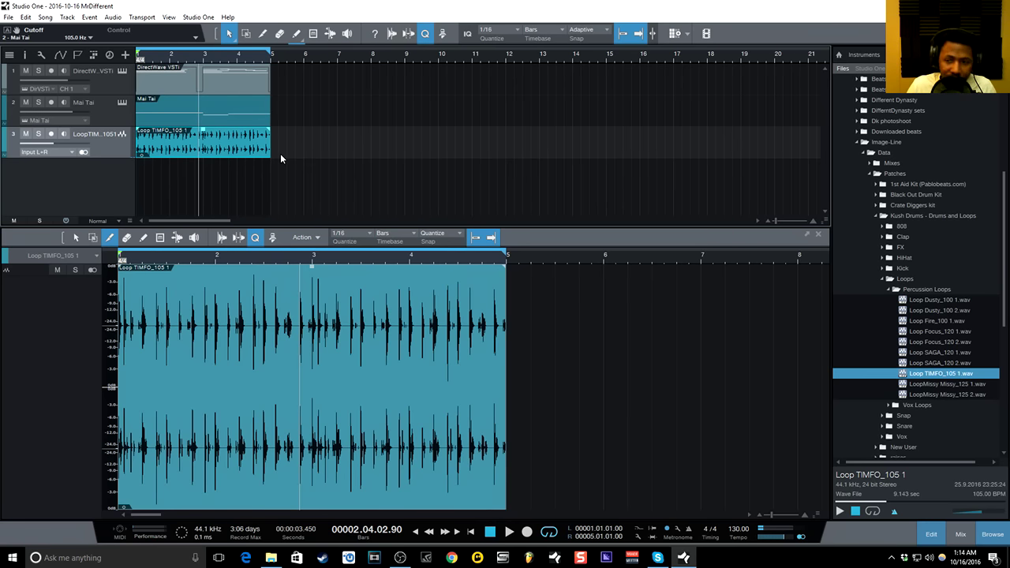
left_click_drag(269, 154, 404, 155)
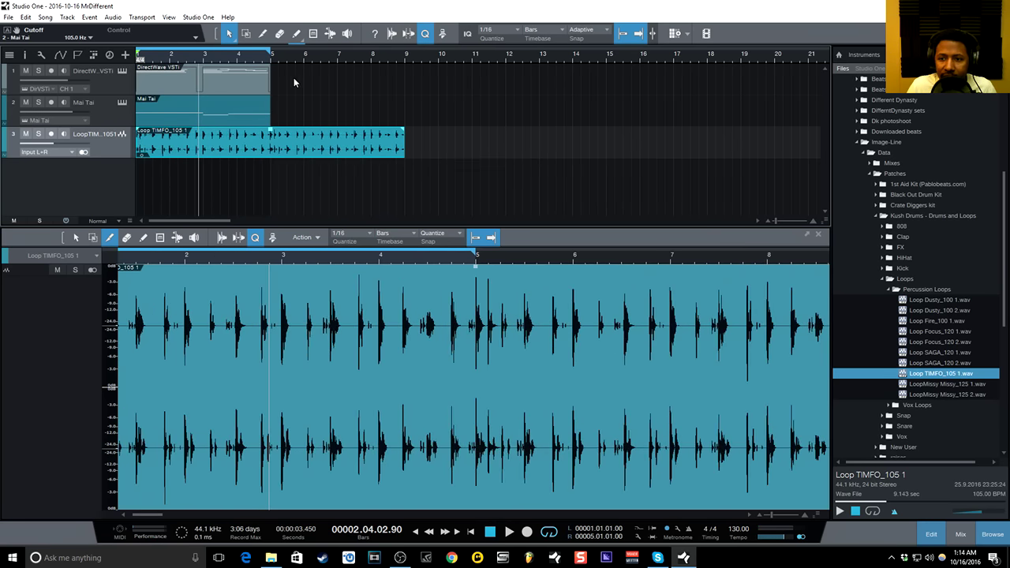
- Duplicate the DirectWave and Mai Tai parts into bars 5 to 9 and extend the playback loop range to bar 9
left_click_drag(294, 78, 242, 114)
key("d")
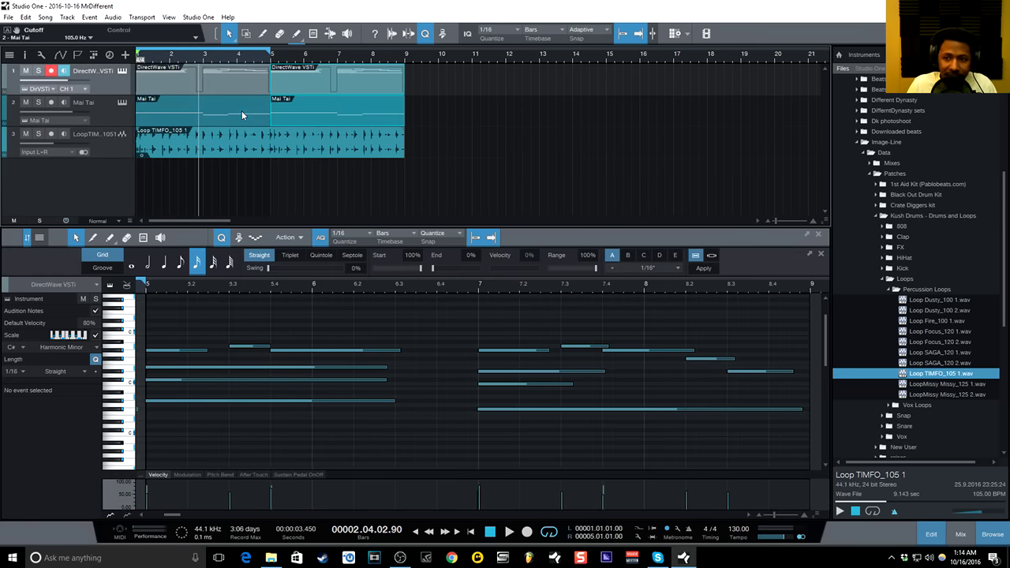
left_click(316, 146)
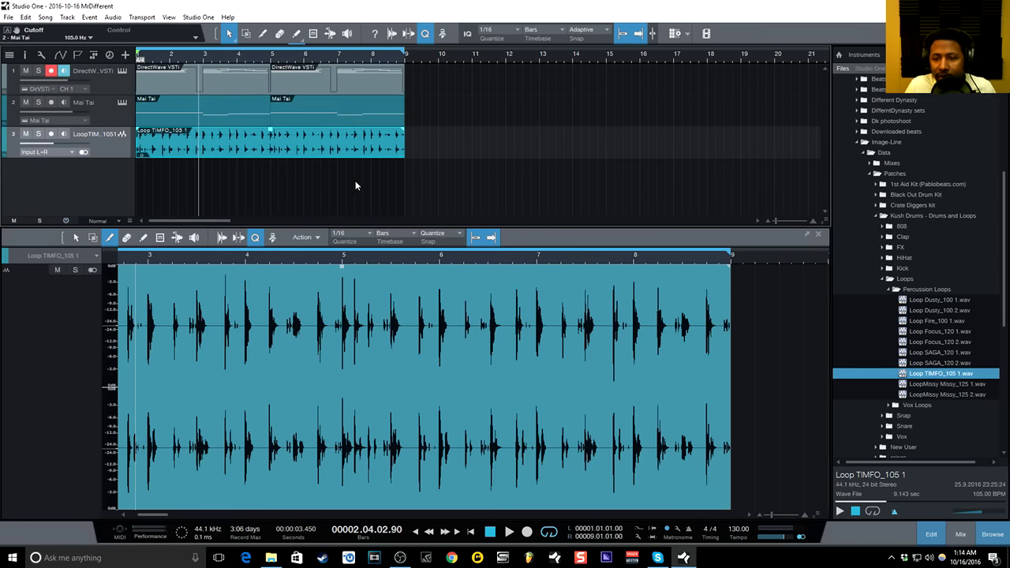
- Listen to the arrangement, time-compress the TIMFO loop to end at bar 3 and play it back again
key("space")
right_click(284, 139)
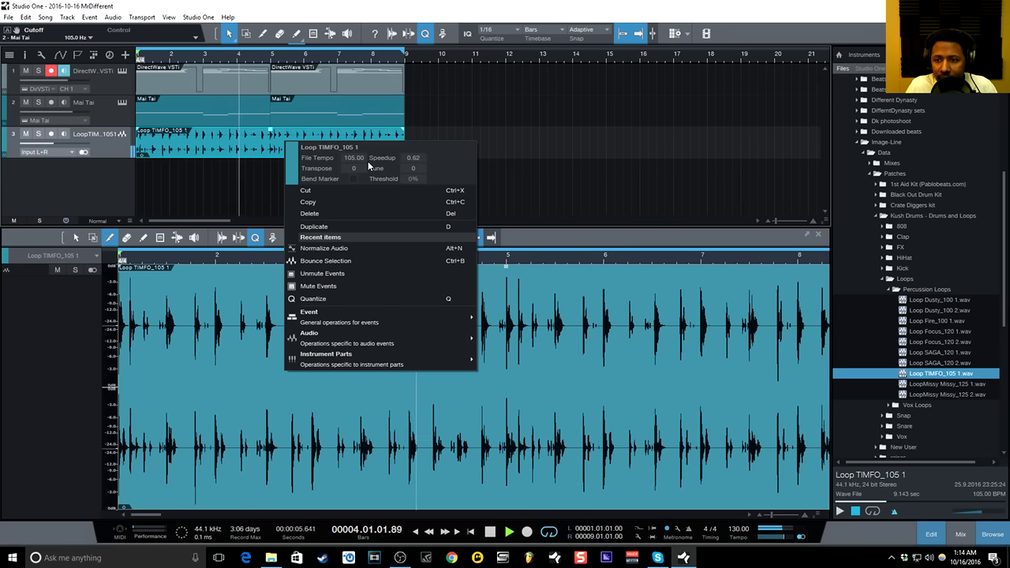
left_click(160, 179)
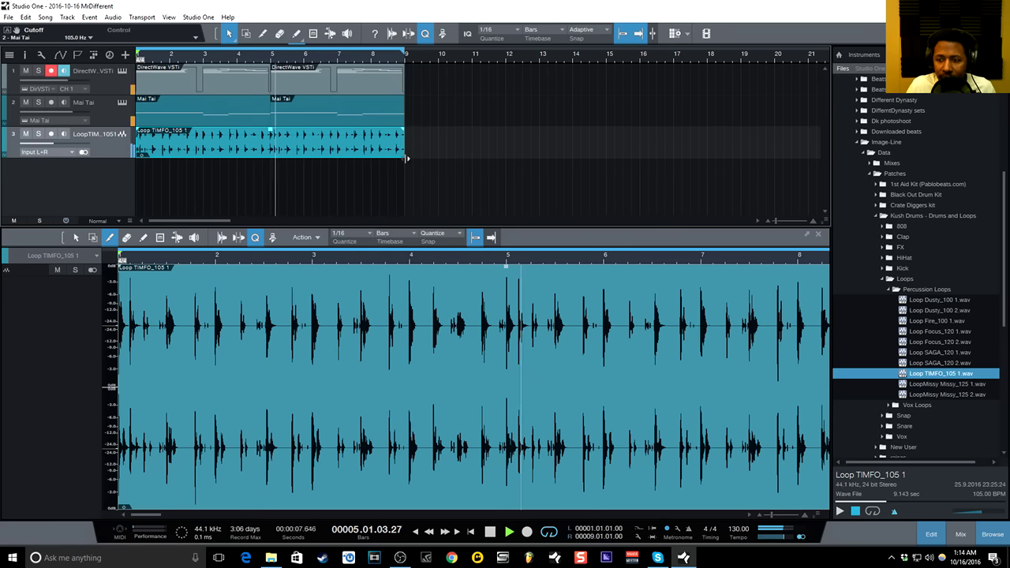
left_click_drag(402, 158, 215, 159)
key("space")
key("space")
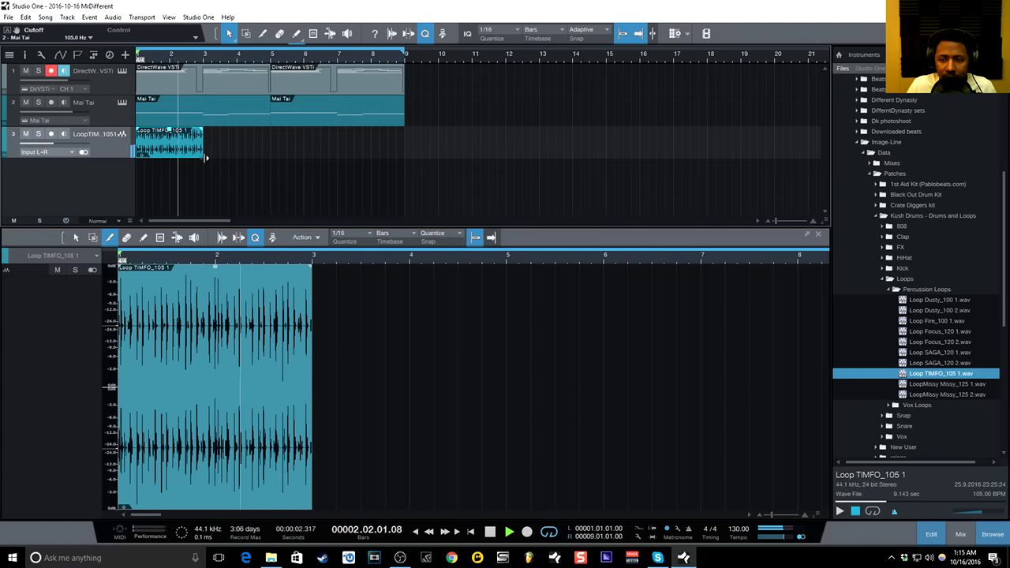
- Stretch the TIMFO loop to end at bar 5, play it back, and duplicate it into bars 5 to 9
left_click_drag(205, 158, 273, 161)
key("space")
key("space")
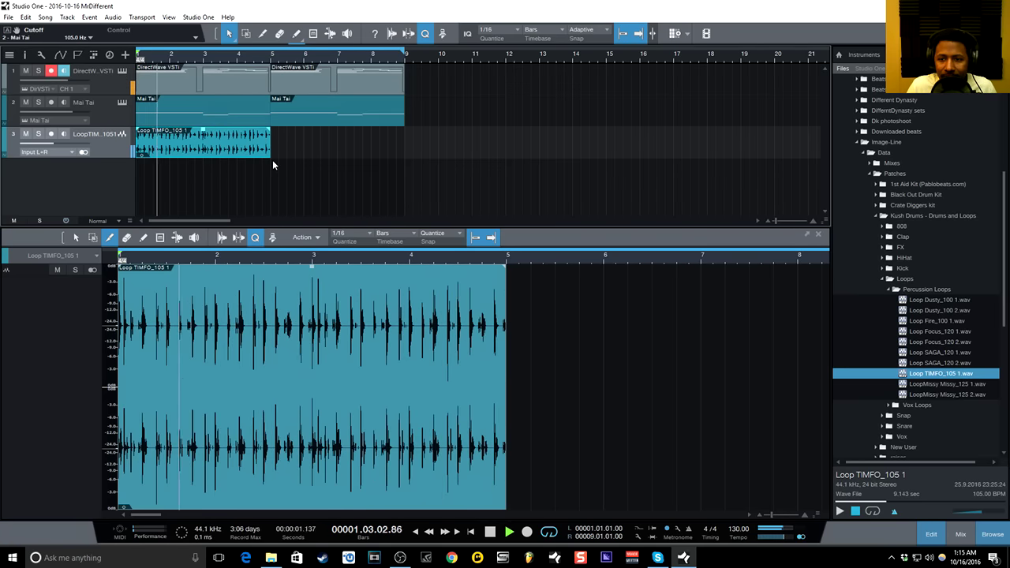
right_click(237, 146)
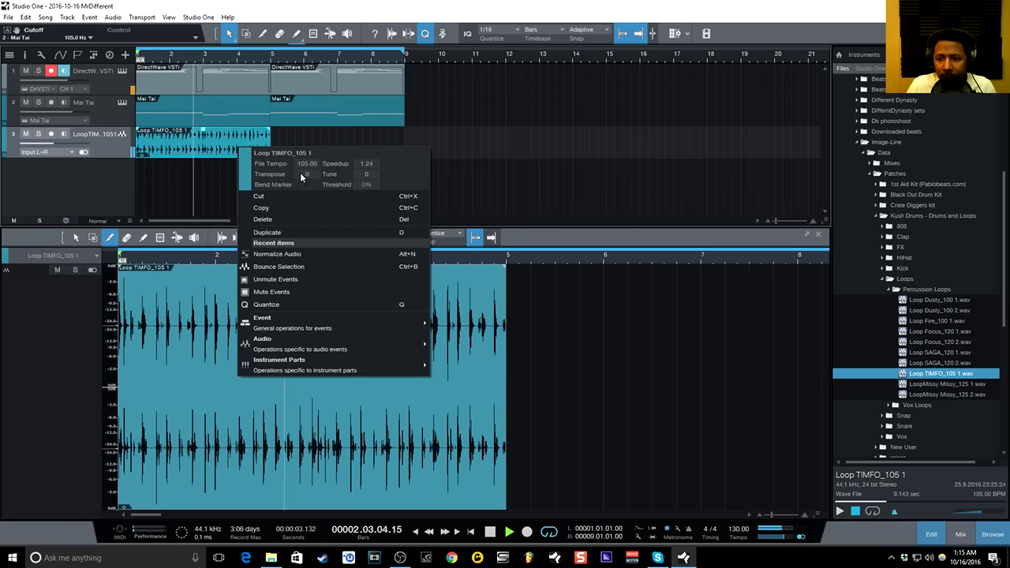
left_click(267, 232)
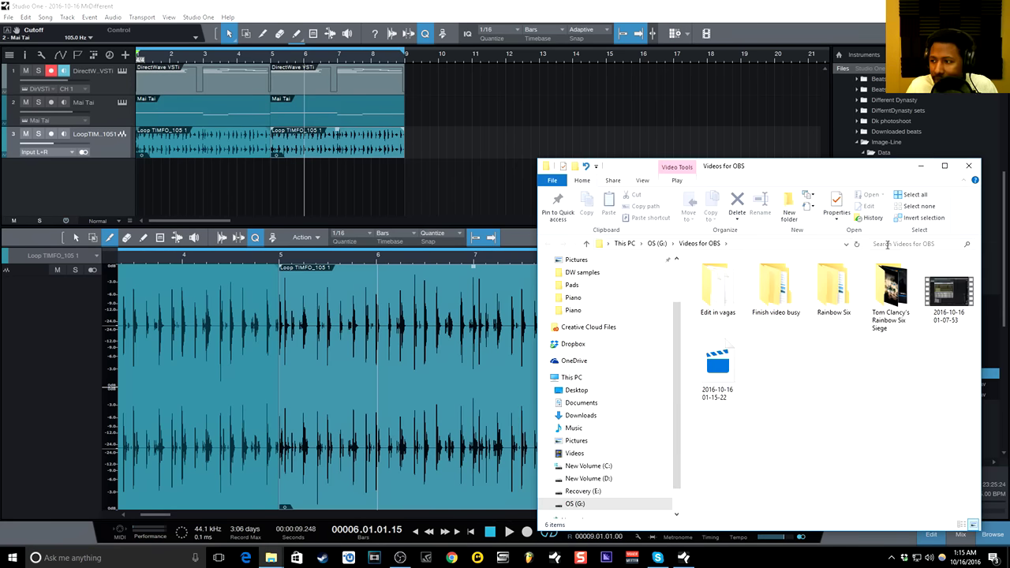
left_click(918, 167)
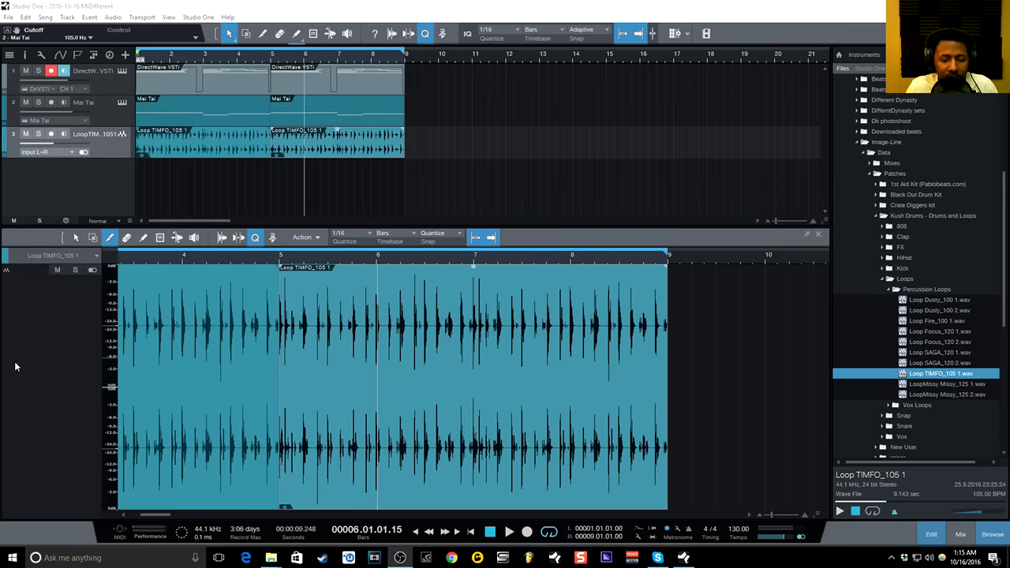
left_click(82, 341)
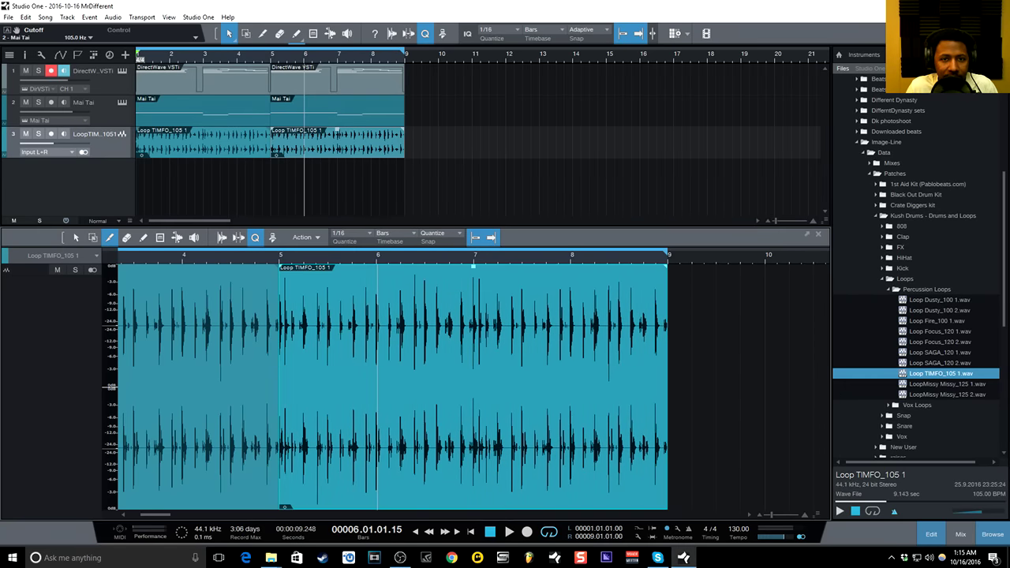
key("alt+Tab")
left_click(72, 331)
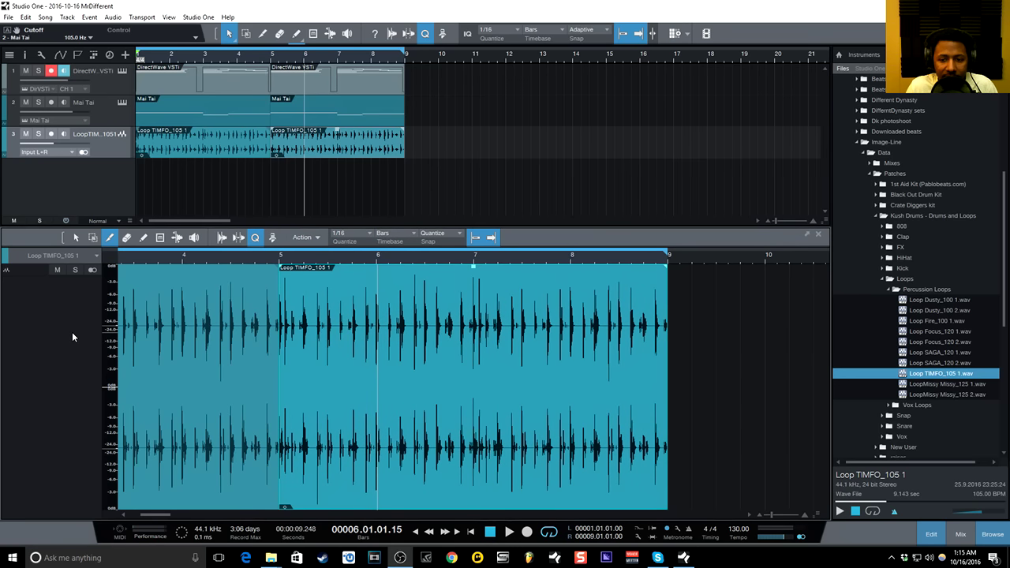
- Play the song from bar 1 and lower the TIMFO loop channel's volume to -17.5 dB in the mixer
left_click(470, 533)
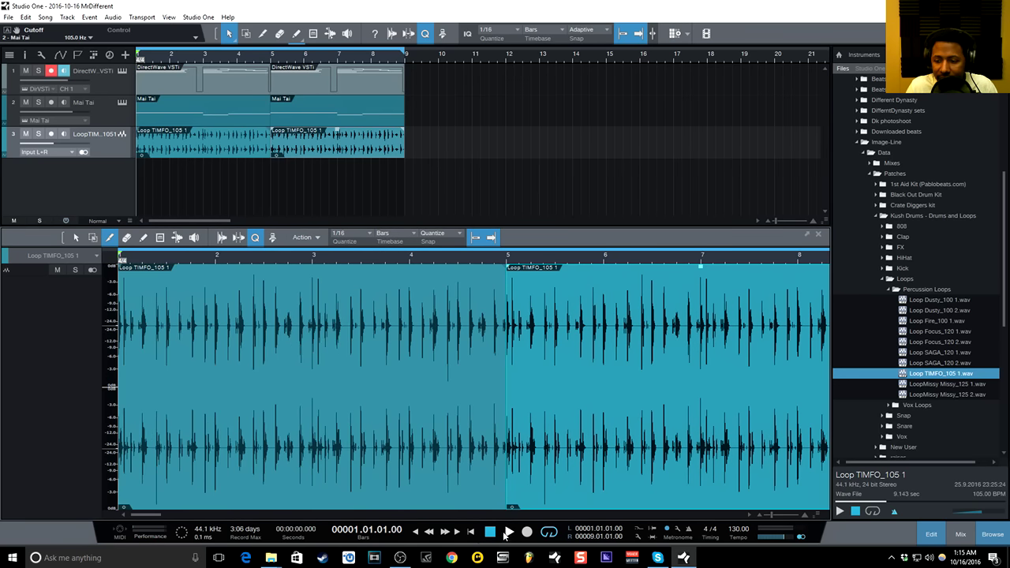
left_click(508, 533)
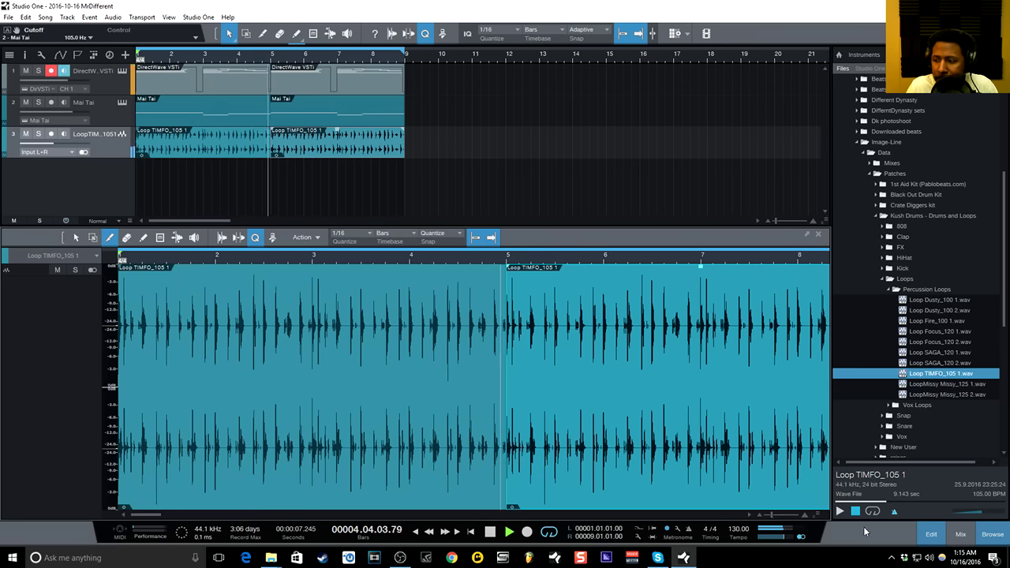
left_click(960, 535)
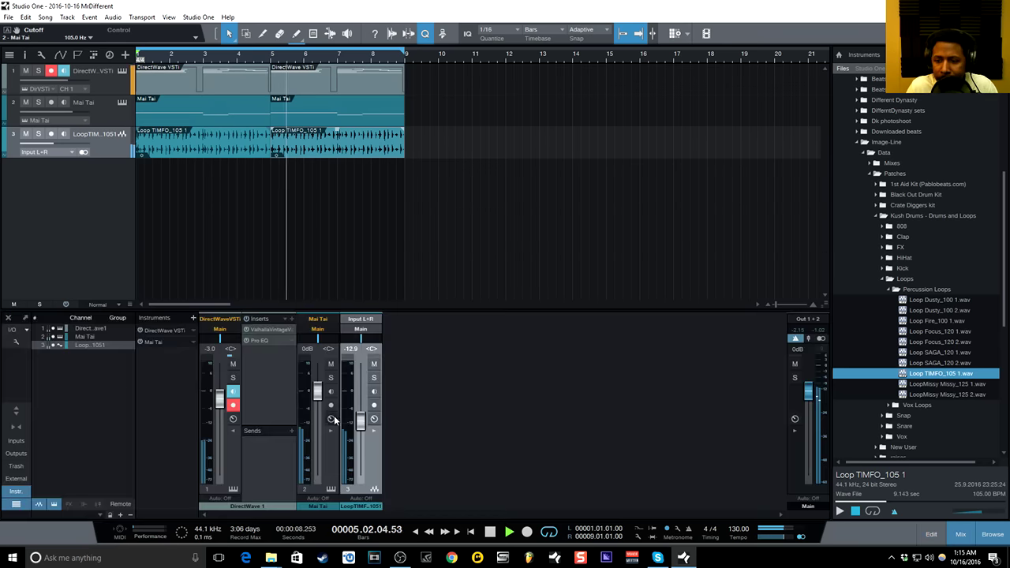
left_click(374, 431)
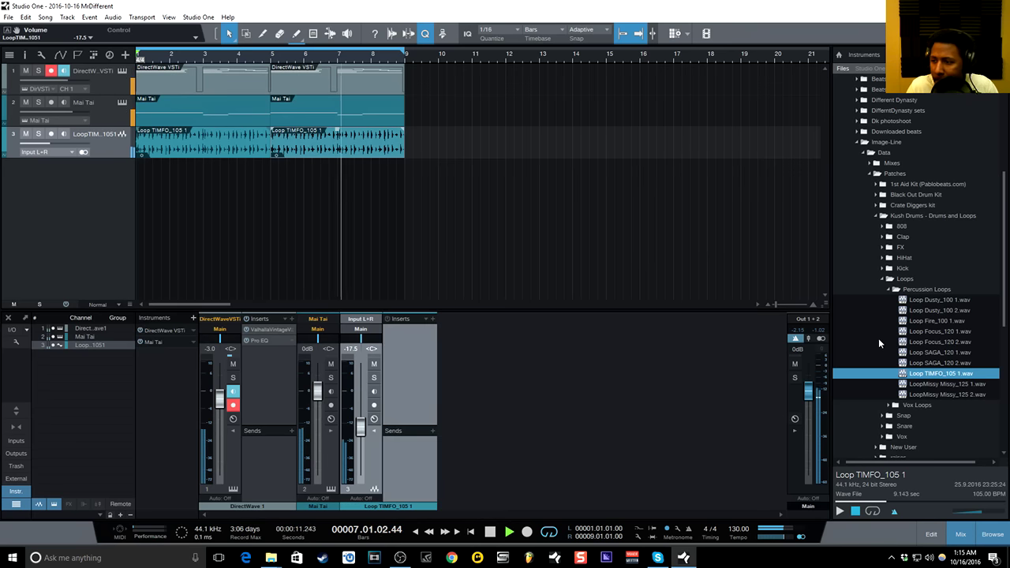
- Insert the Pro EQ effect on the TIMFO loop channel
left_click(900, 55)
scroll(897, 360, "down", 6)
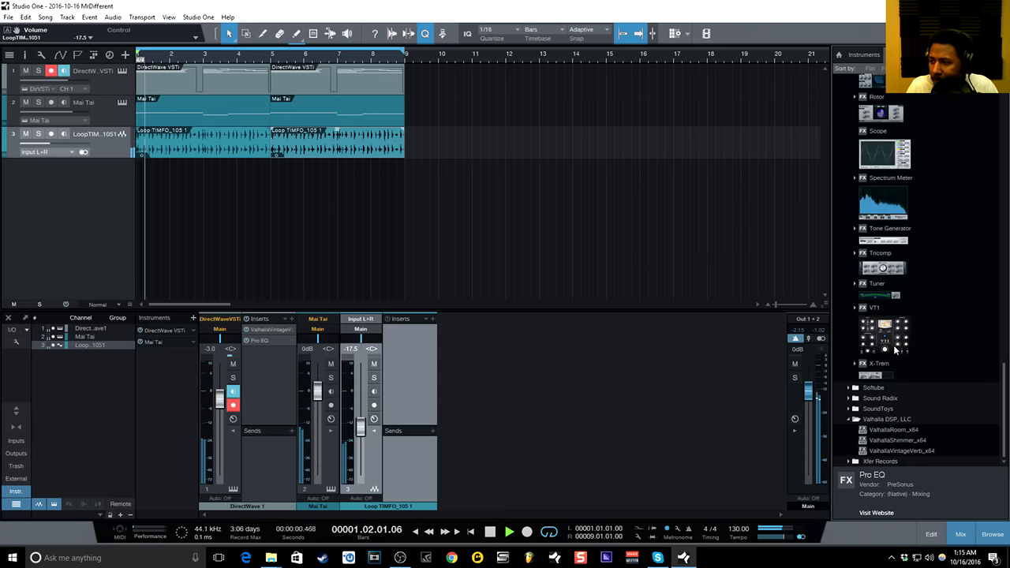
scroll(895, 352, "up", 3)
scroll(895, 347, "up", 2)
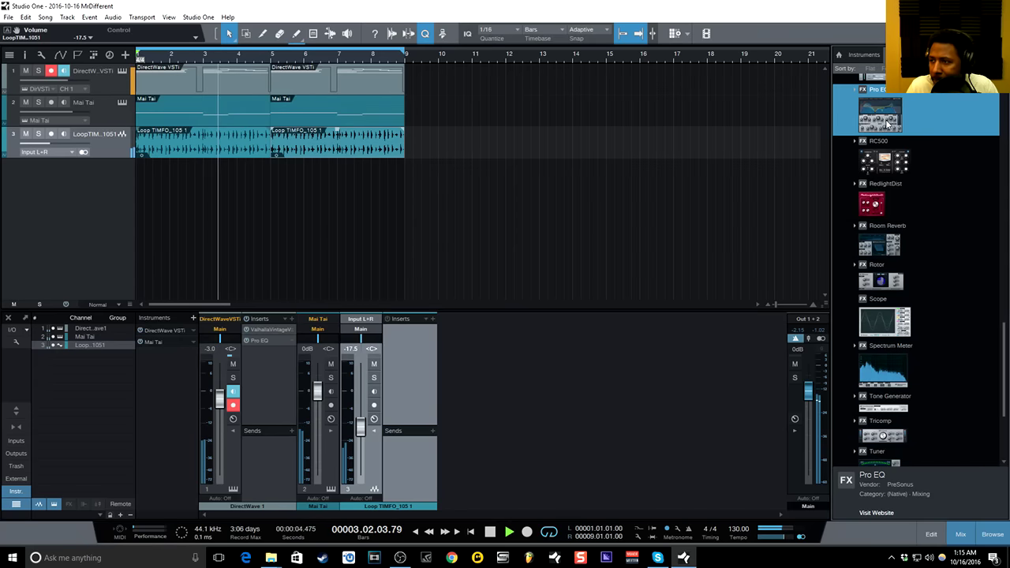
left_click_drag(888, 122, 399, 368)
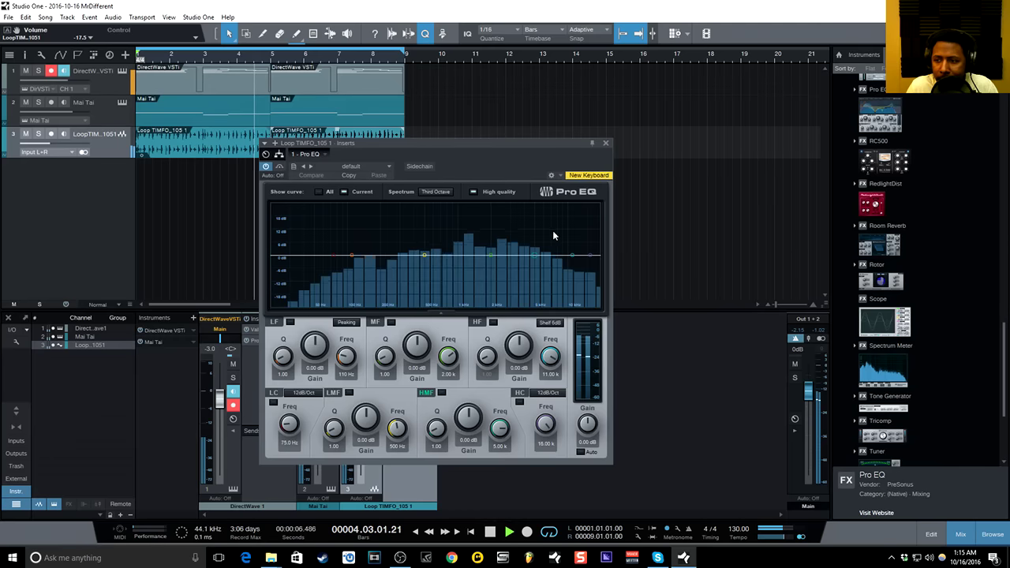
- Set the Pro EQ high cut to 48 dB/Oct at 2.75 kHz, listen to the song and stop playback
left_click(549, 392)
left_click(543, 430)
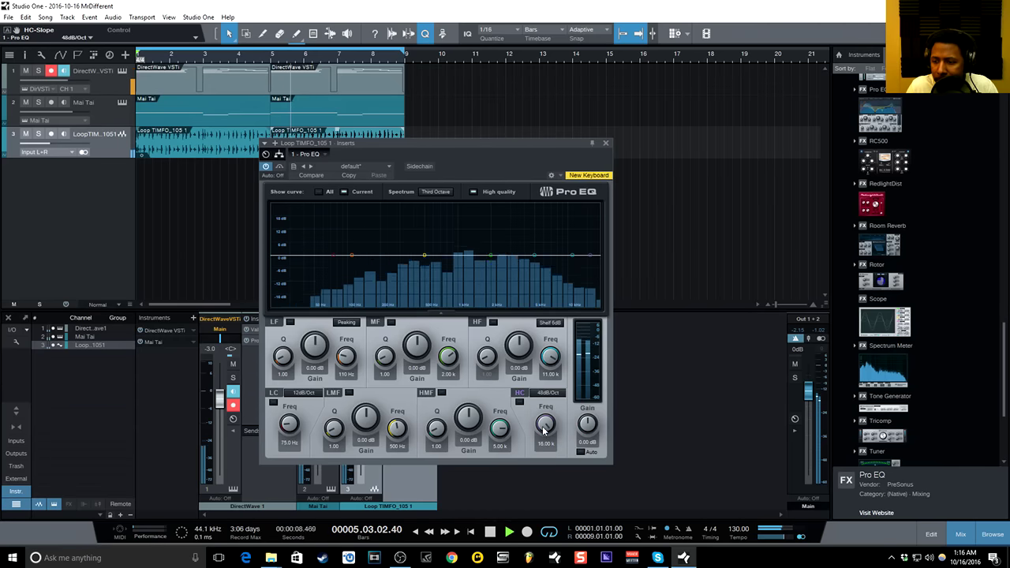
left_click_drag(543, 430, 547, 452)
left_click(606, 144)
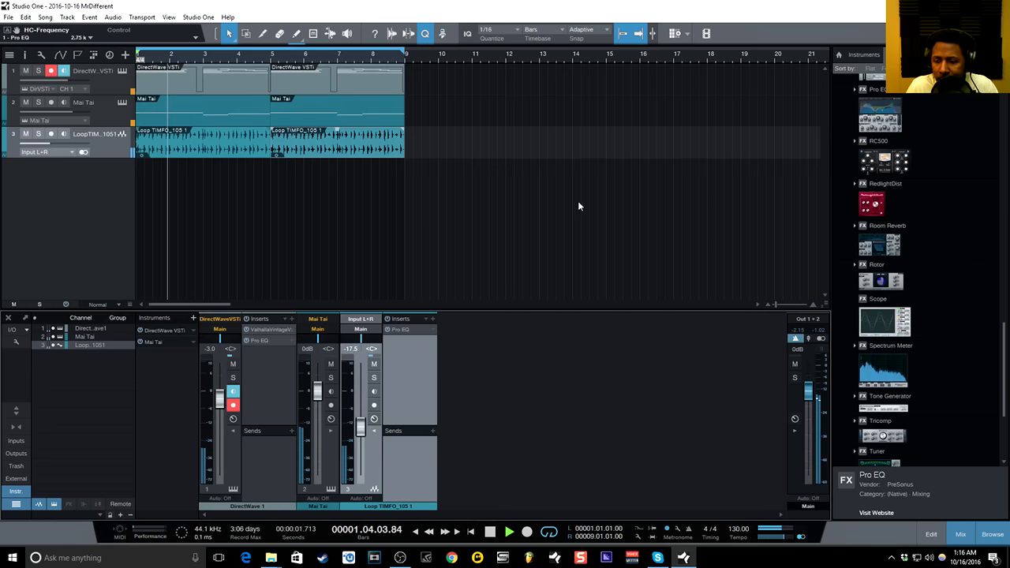
left_click(489, 532)
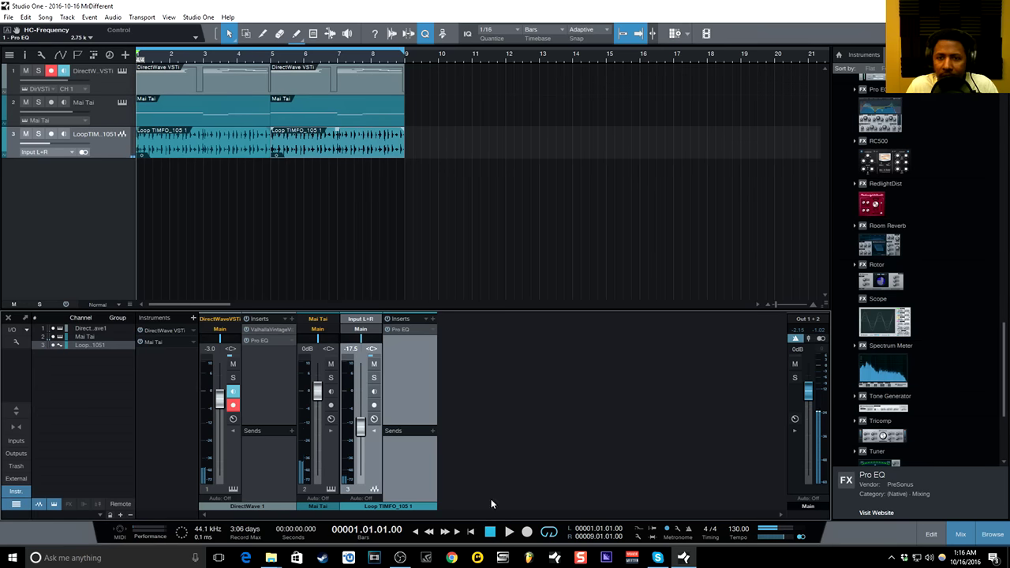
- Disarm recording on the DirectWave track and collapse the PreSonus and Valhalla DSP effects folders
left_click(52, 71)
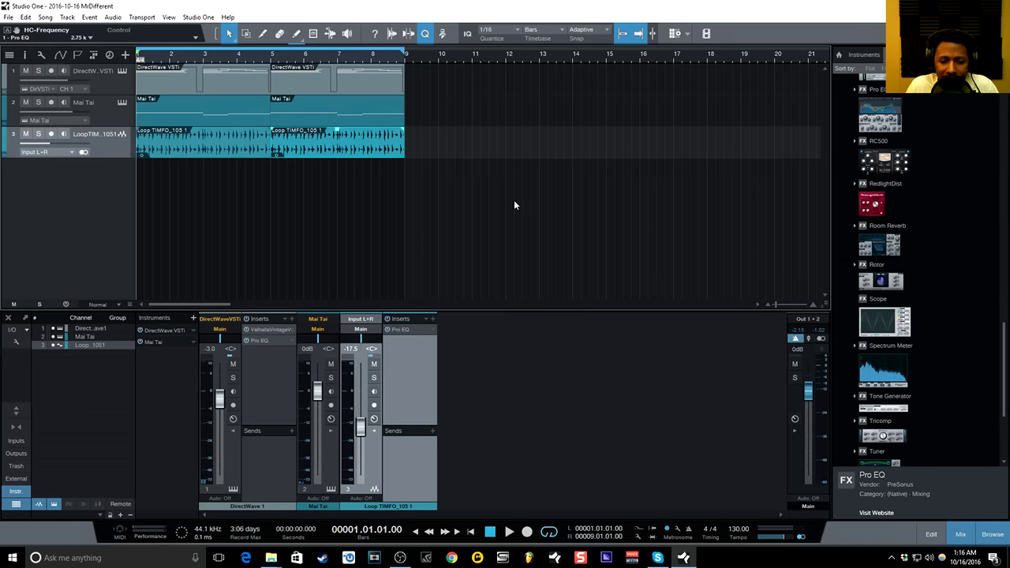
scroll(938, 186, "up", 15)
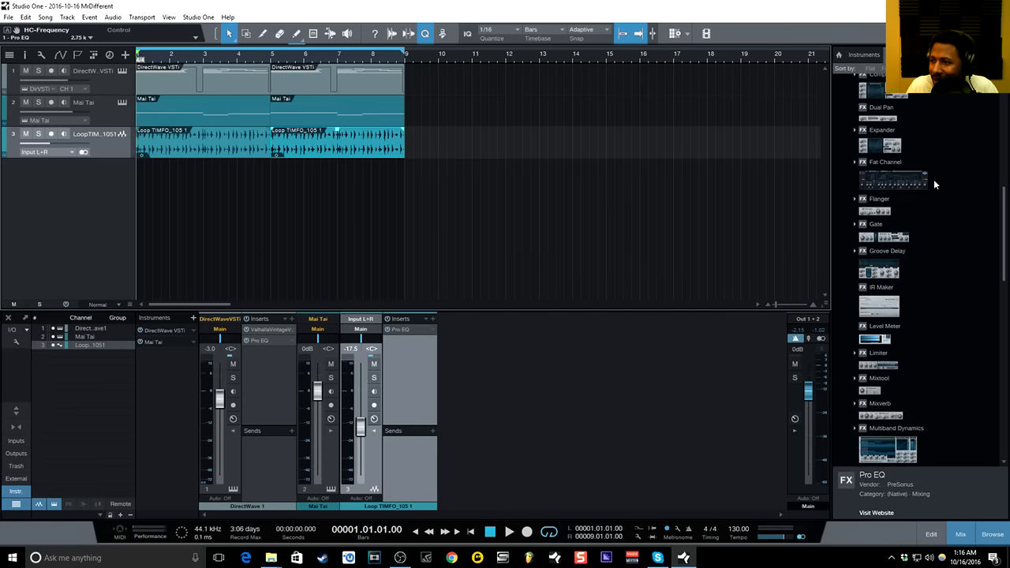
scroll(927, 187, "up", 2)
left_click(850, 253)
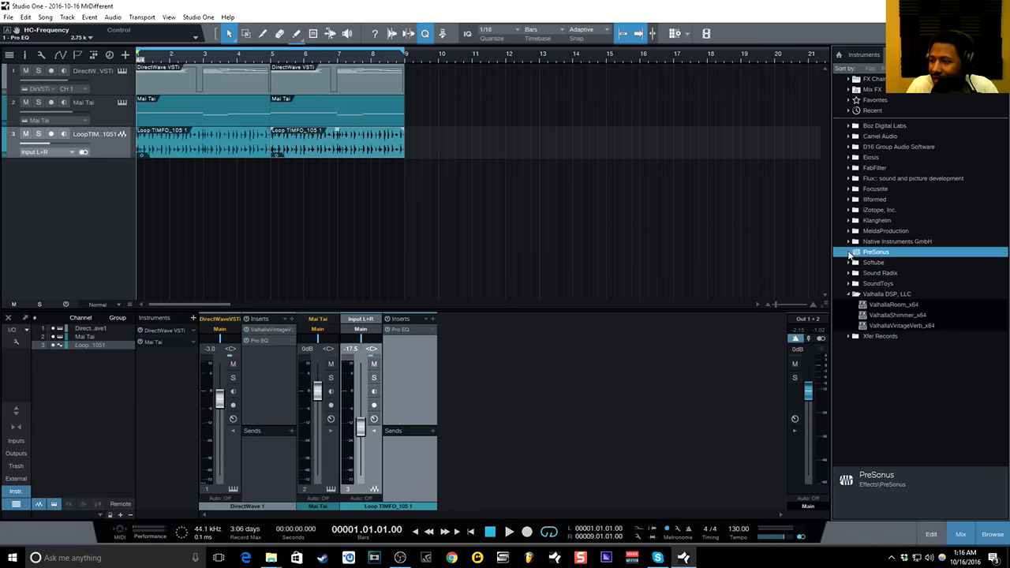
left_click(850, 295)
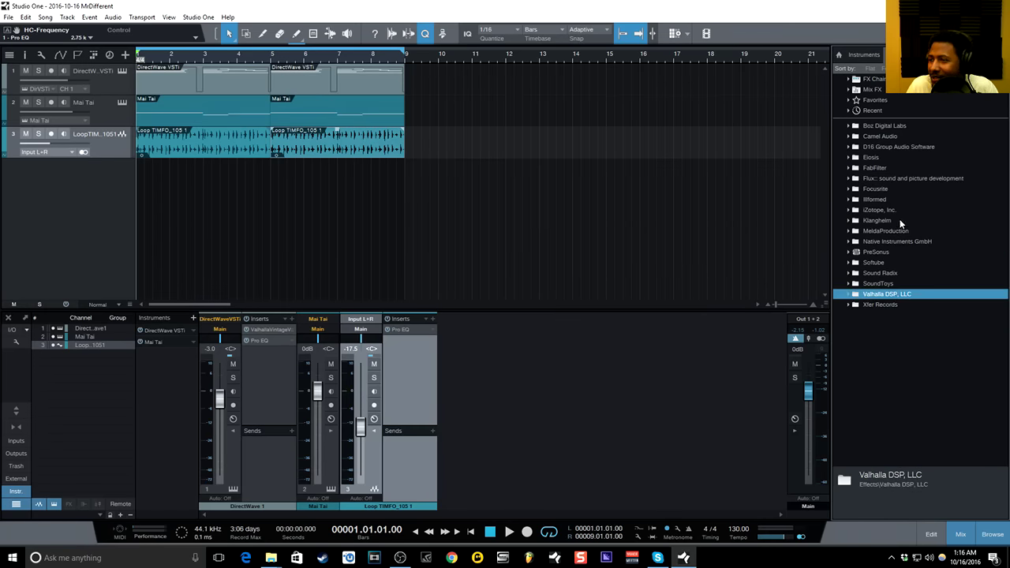
- Add the PreSonus SampleOne instrument on a new track below the TIMFO loop
left_click(876, 53)
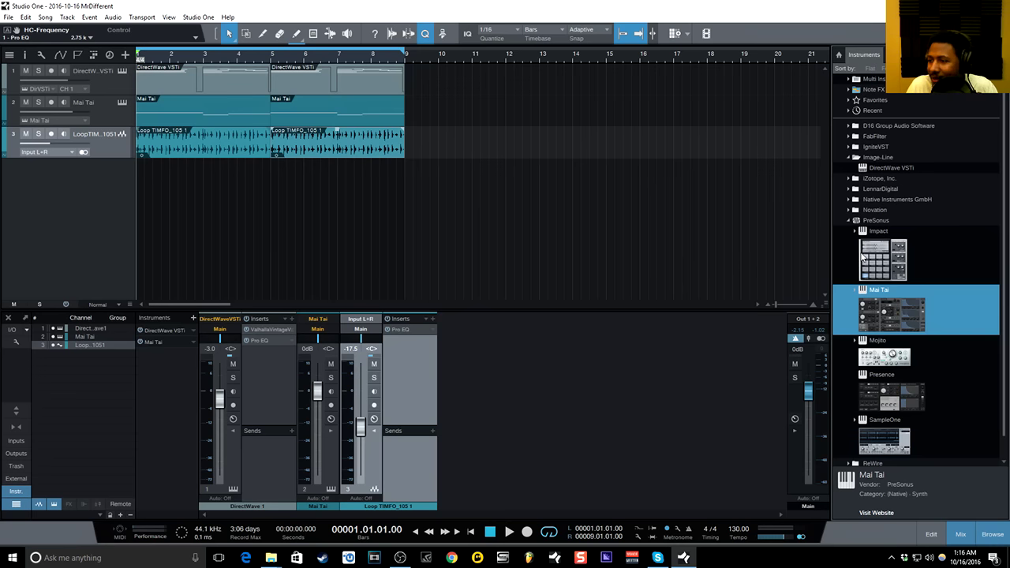
scroll(850, 209, "down", 1)
left_click(849, 198)
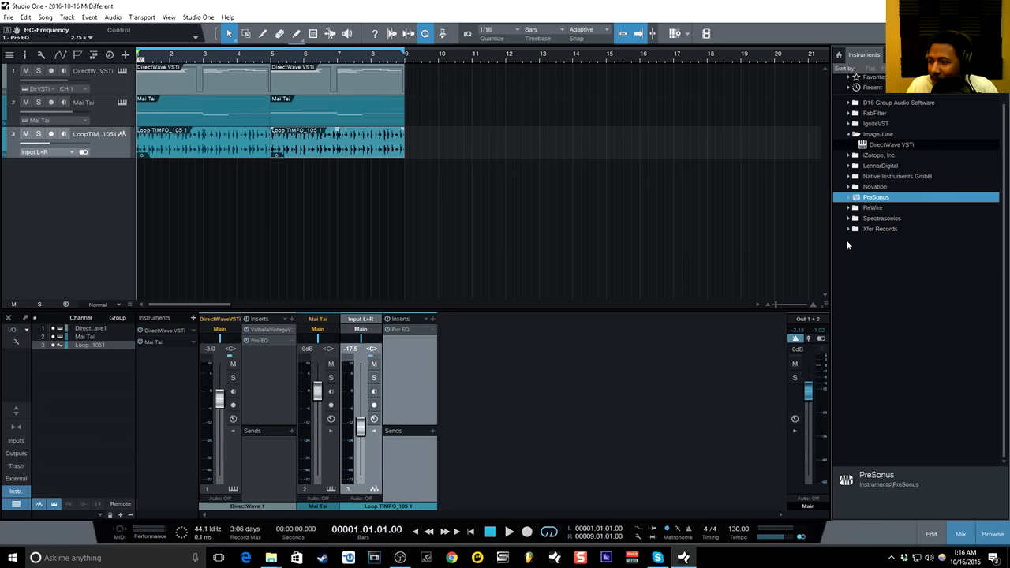
left_click(849, 199)
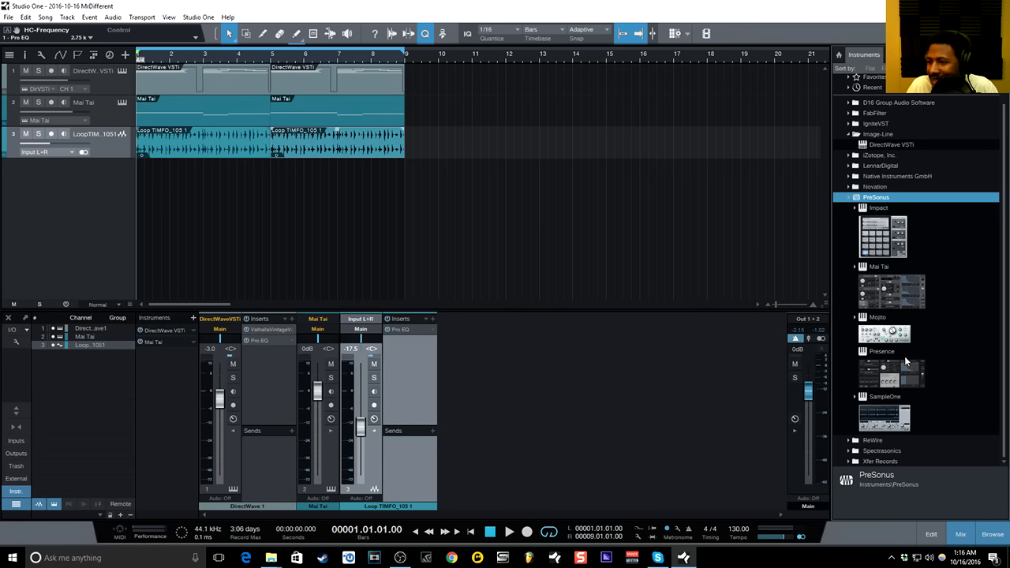
left_click_drag(890, 423, 112, 197)
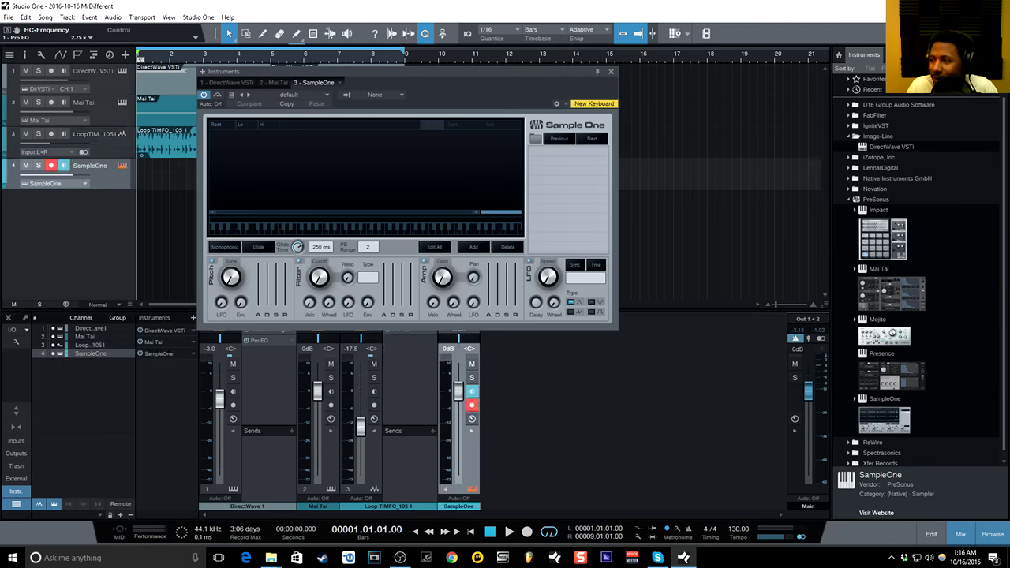
- Load Snare 6ix 1.wav from the Kush Drums Snare folder into SampleOne
left_click(953, 54)
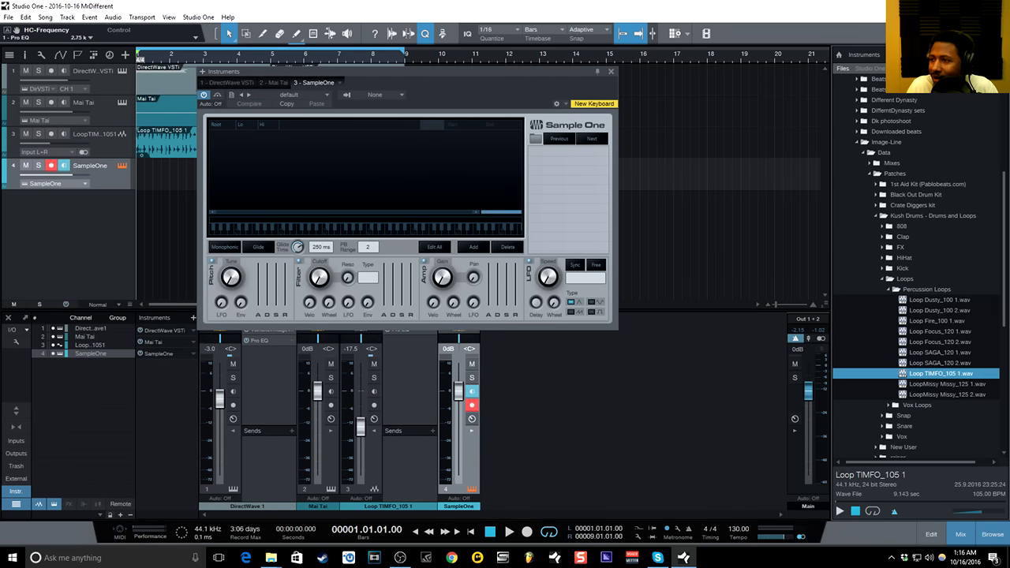
left_click(883, 281)
left_click(885, 299)
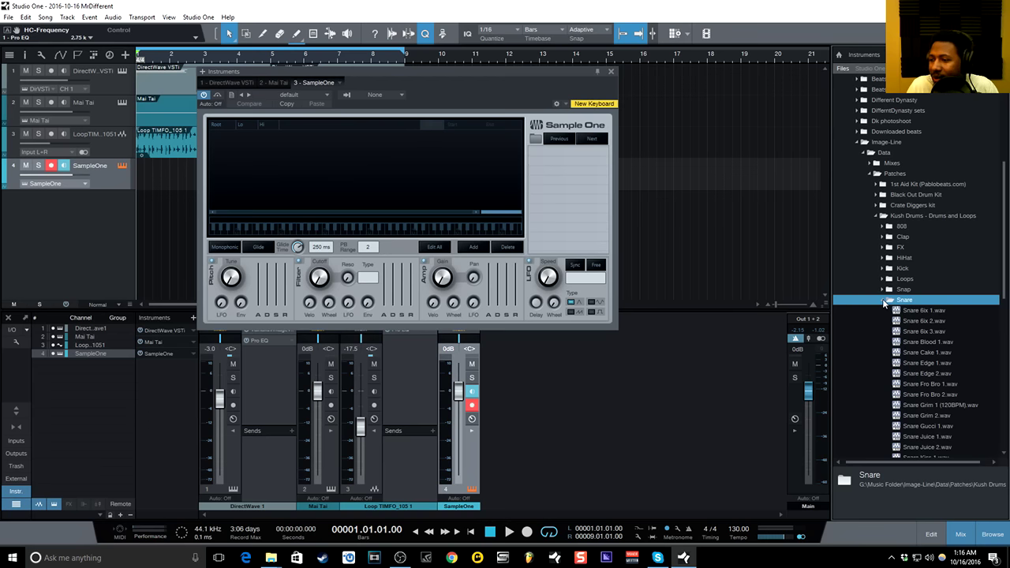
left_click(922, 279)
left_click_drag(922, 279, 580, 177)
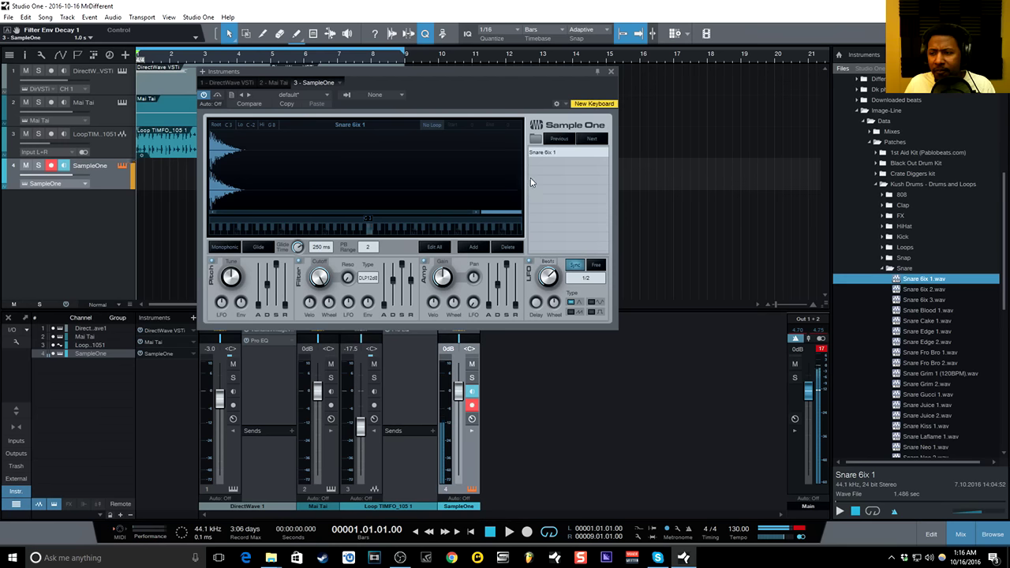
- Switch the SampleOne sample to Snare Cake 1 and lower the SampleOne channel's volume to -8.7 dB
left_click(590, 141)
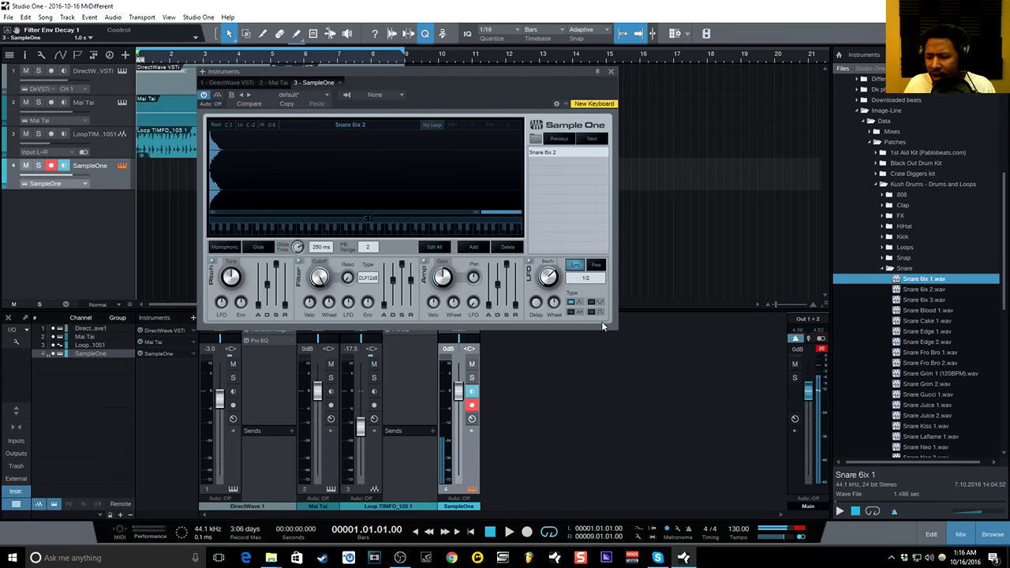
left_click_drag(461, 393, 463, 414)
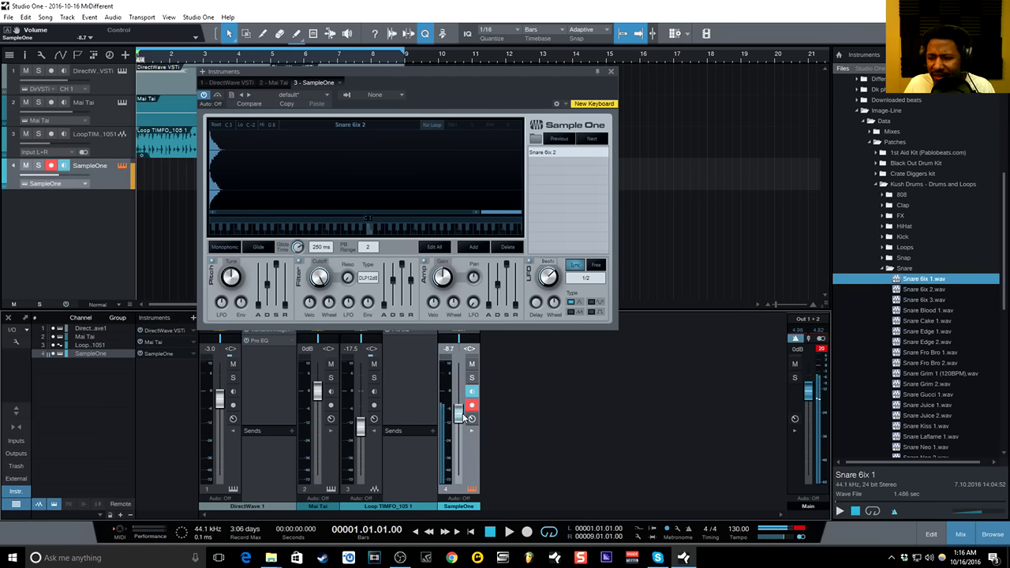
left_click(592, 140)
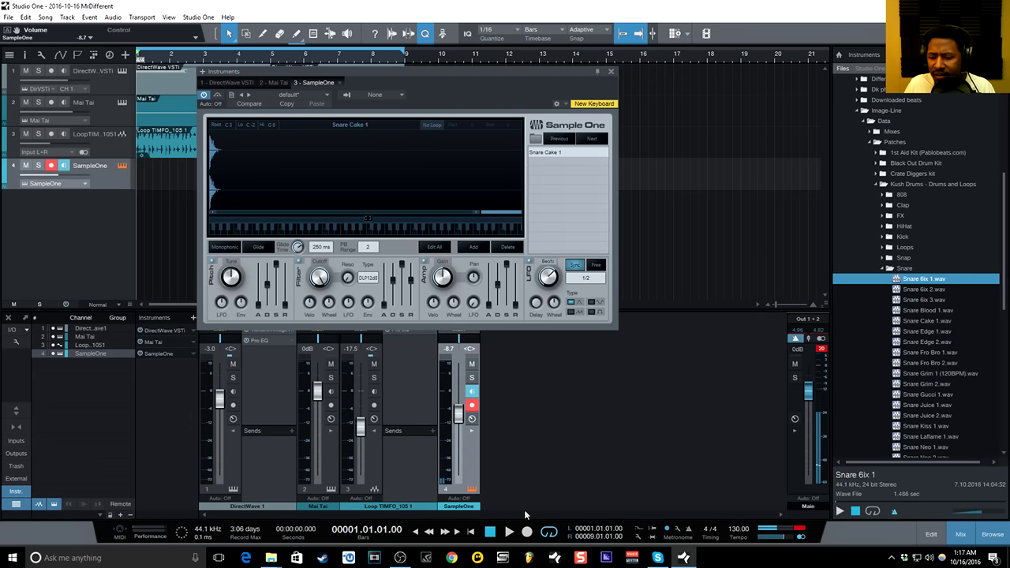
- Play the song to try the snare against it, close the SampleOne window and stop playback
left_click(509, 531)
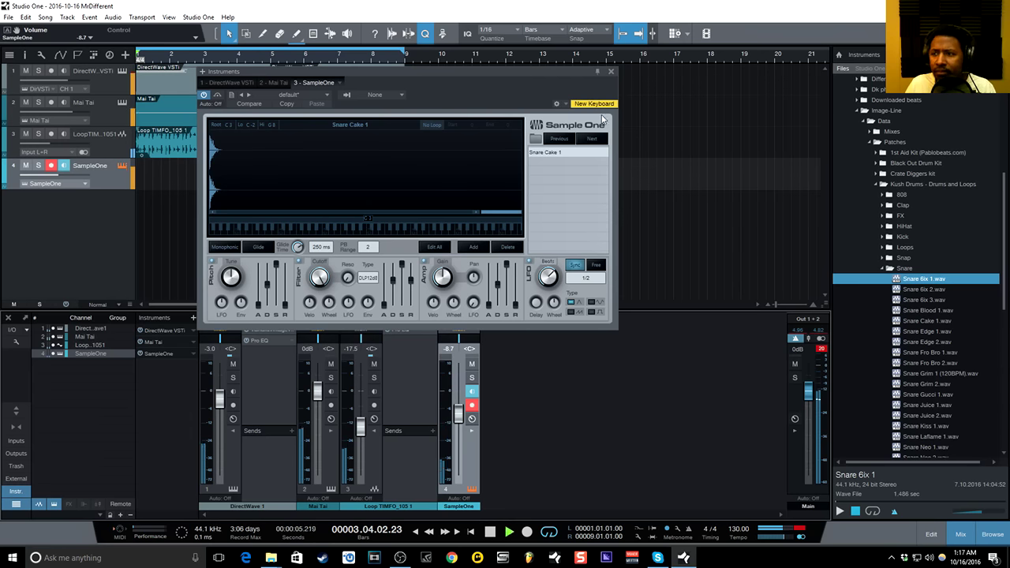
left_click(611, 71)
left_click(489, 532)
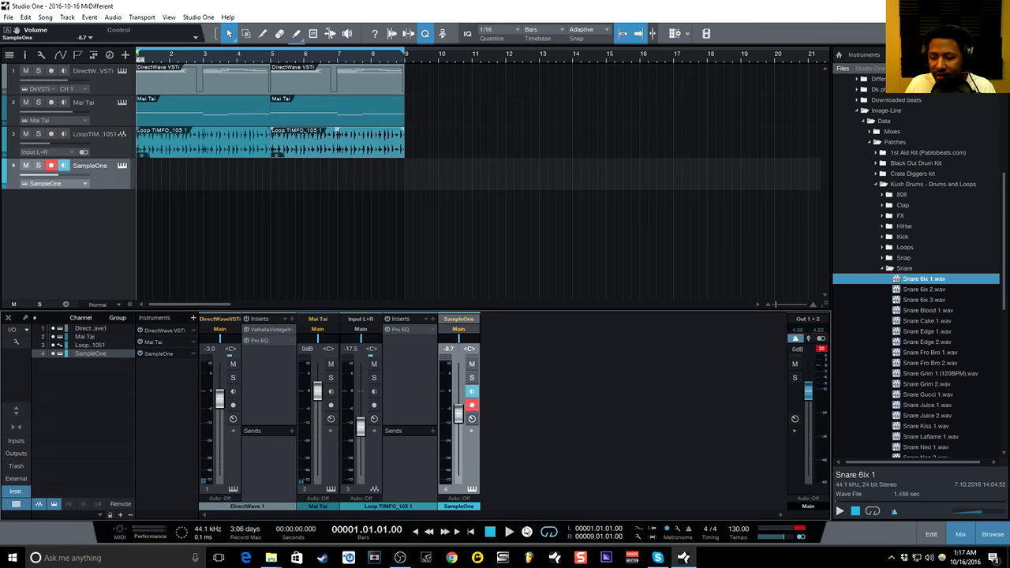
- Record a snare part over bars 1 to 5 on the SampleOne track and open it in the note editor
left_click(526, 531)
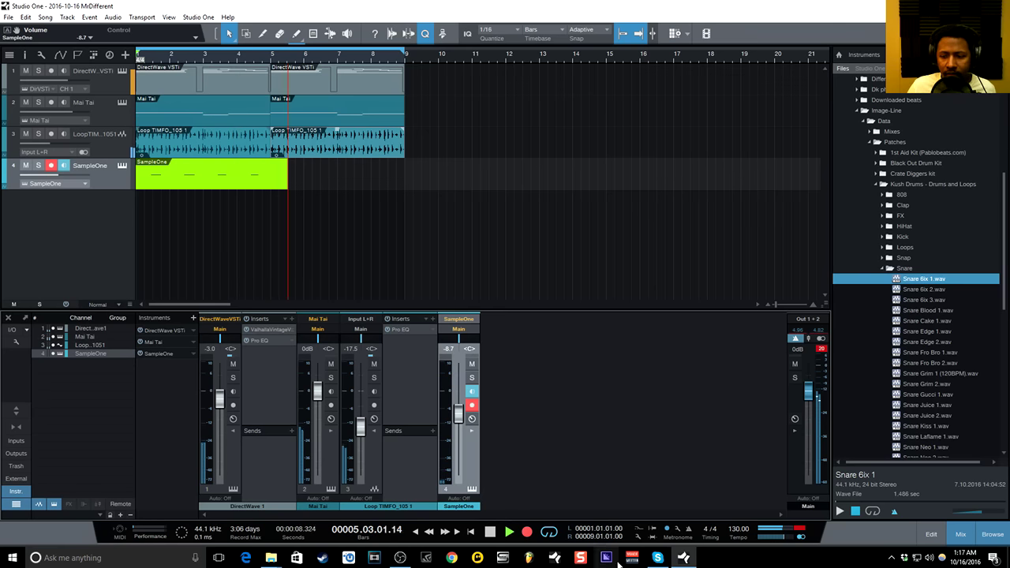
key("space")
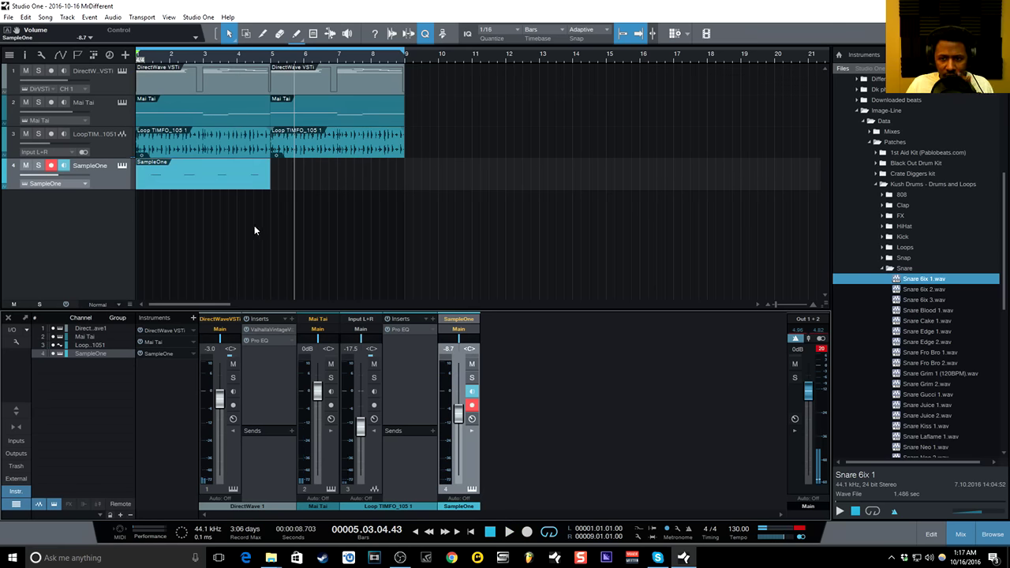
double_click(244, 174)
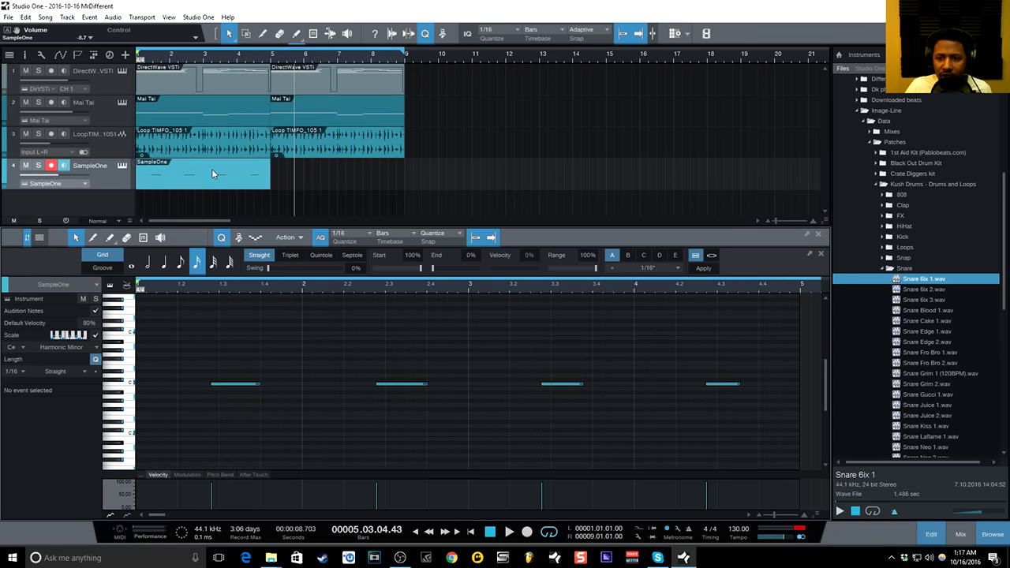
- Quantize all the recorded snare notes to a 1/8 grid and duplicate the snare part into bars 5 to 9
left_click_drag(780, 327, 218, 409)
left_click(181, 264)
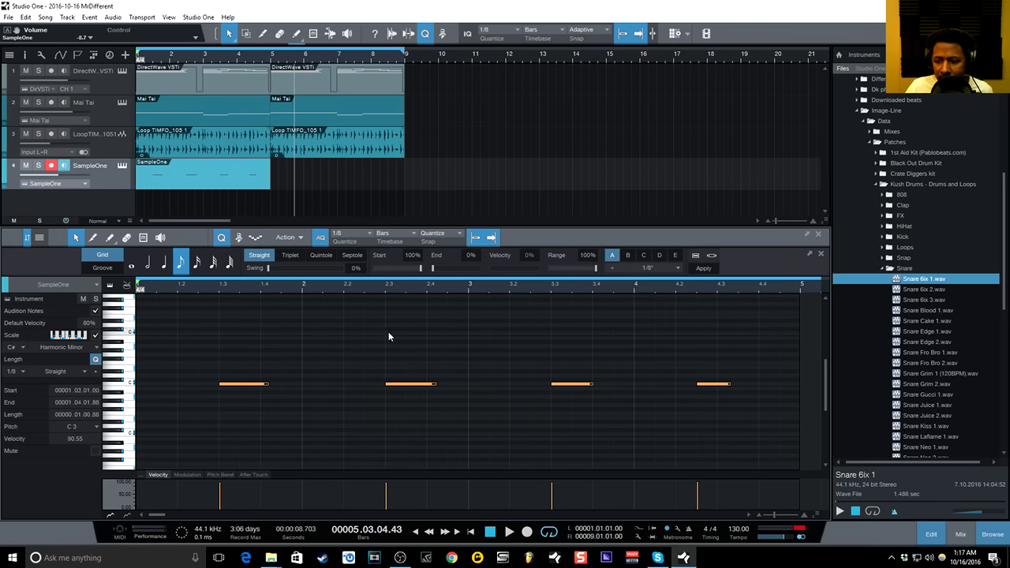
left_click(248, 180)
key("d")
- Switch the SampleOne snare instrument to Monophonic and close its window
left_click(123, 166)
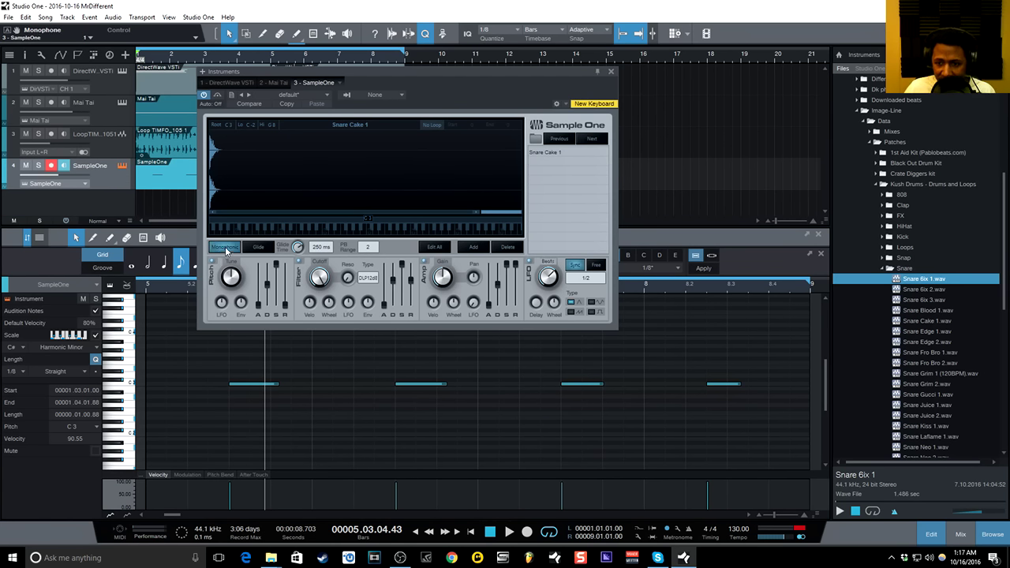
left_click(610, 73)
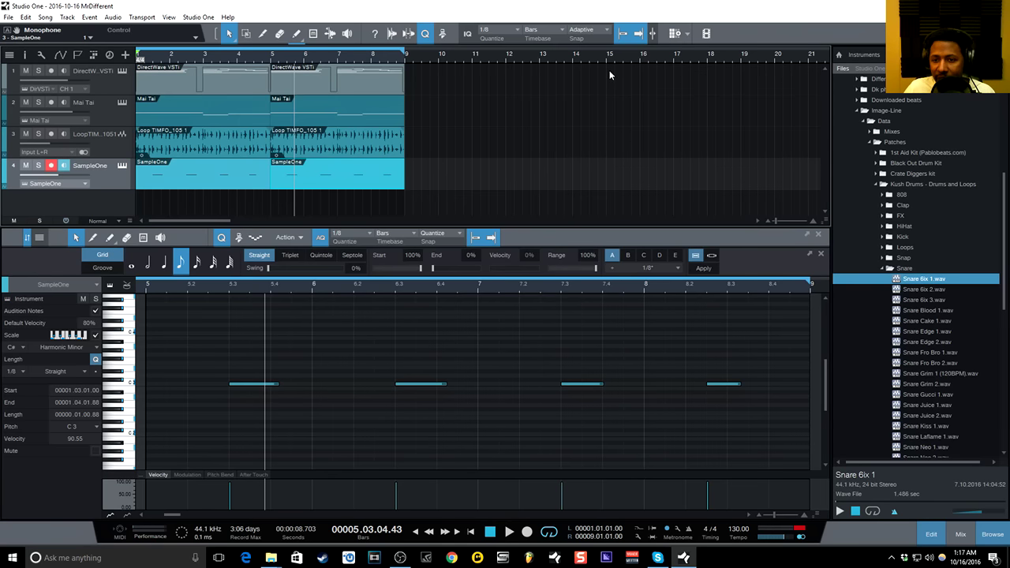
- Play the song and insert ValhallaVintageVerb_x64 on the SampleOne track, closing the reverb window and stopping playback
left_click(900, 54)
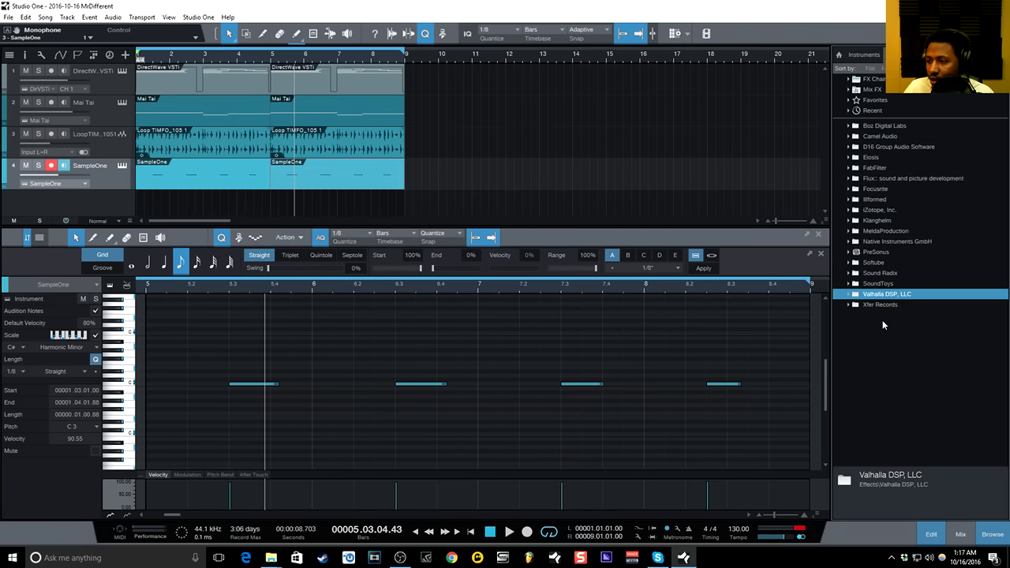
key("space")
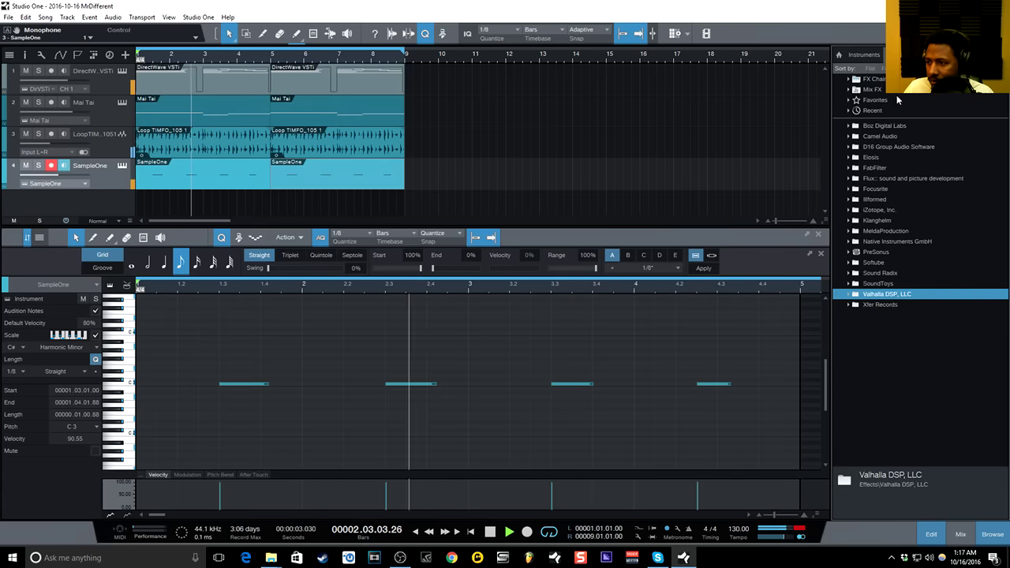
left_click(876, 294)
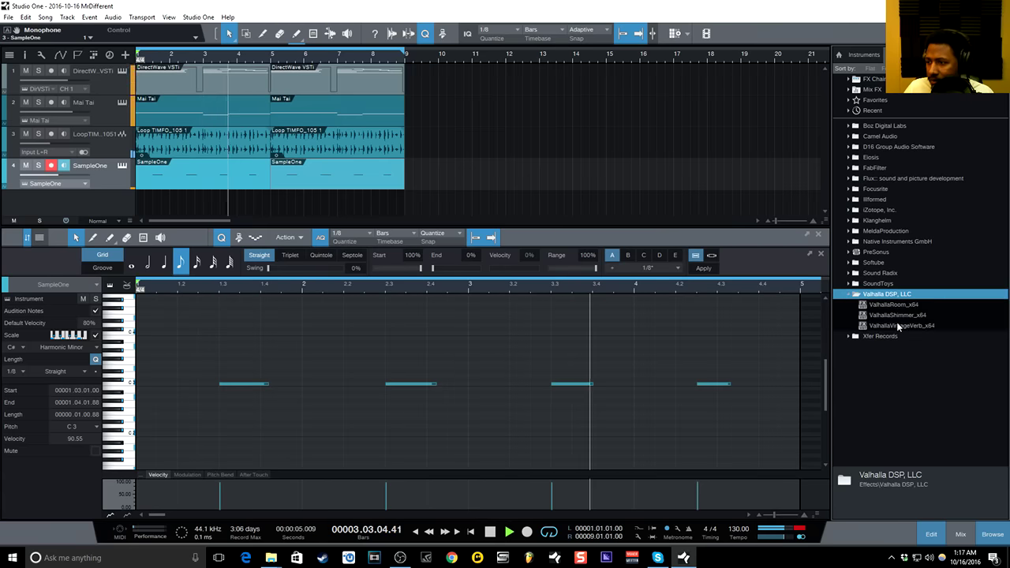
left_click_drag(899, 326, 111, 172)
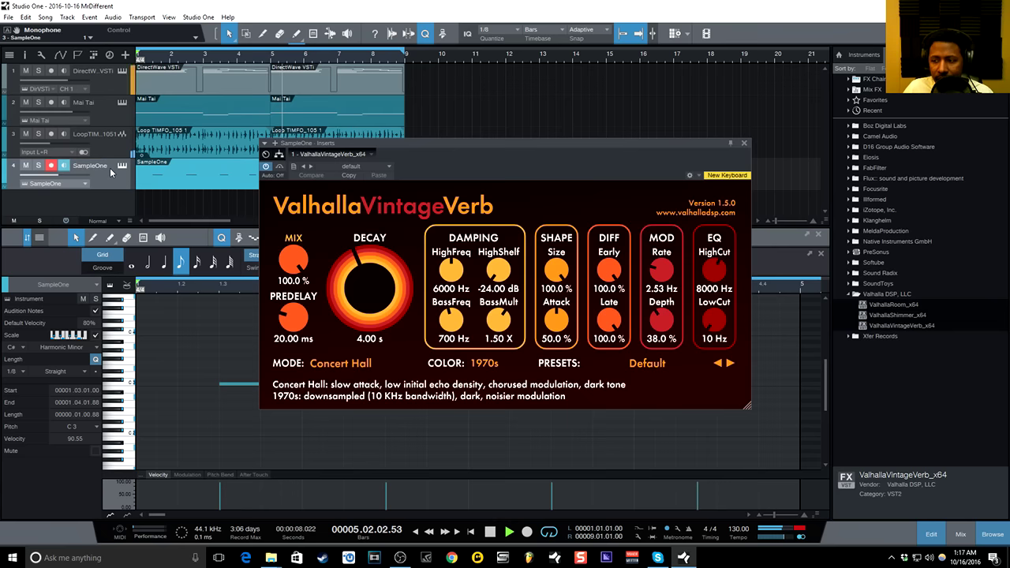
left_click(744, 144)
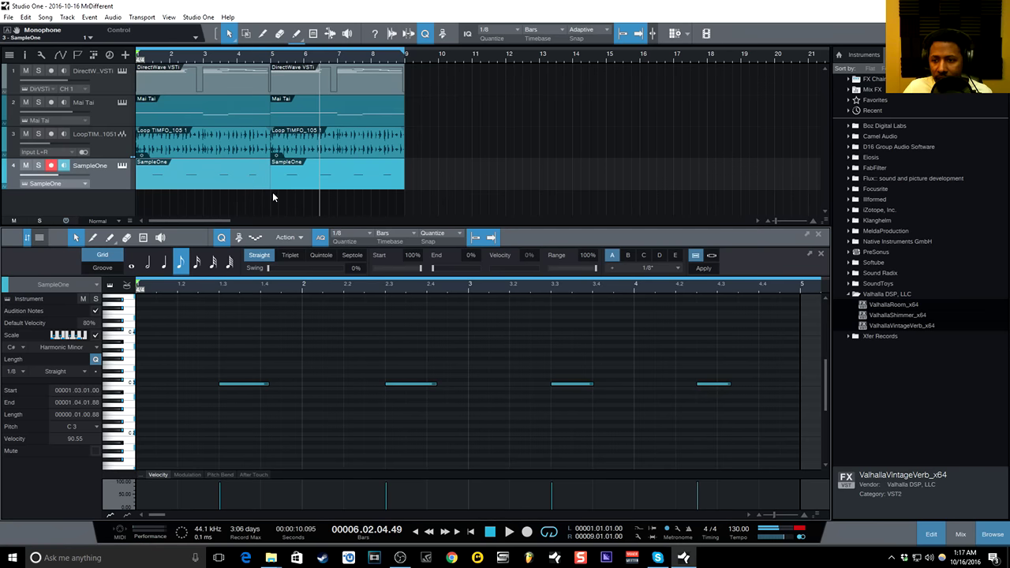
- Move the last snare note to beat 4.3 and replace the second SampleOne part with a duplicate of the corrected one
left_click_drag(709, 385, 729, 386)
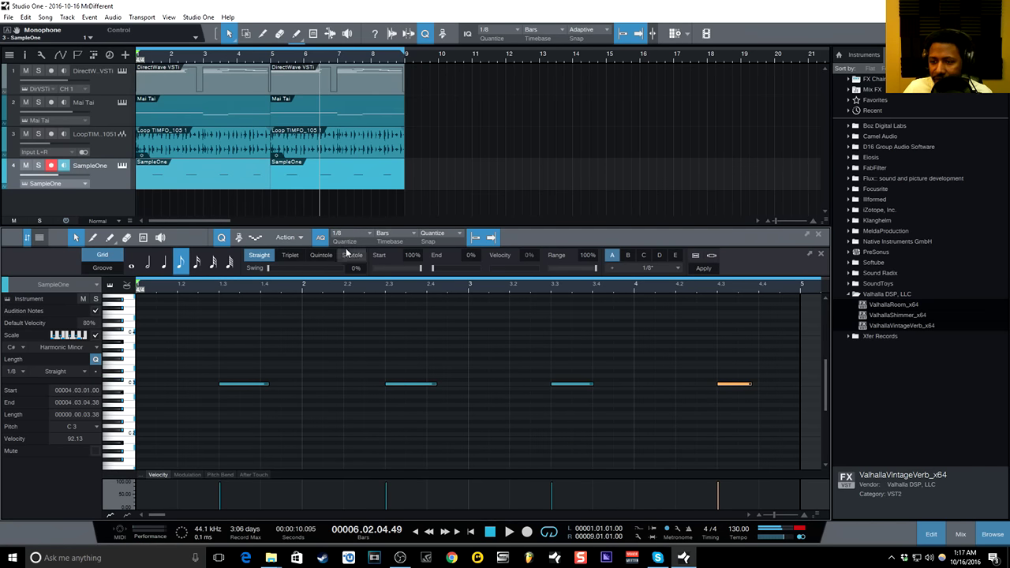
left_click(310, 180)
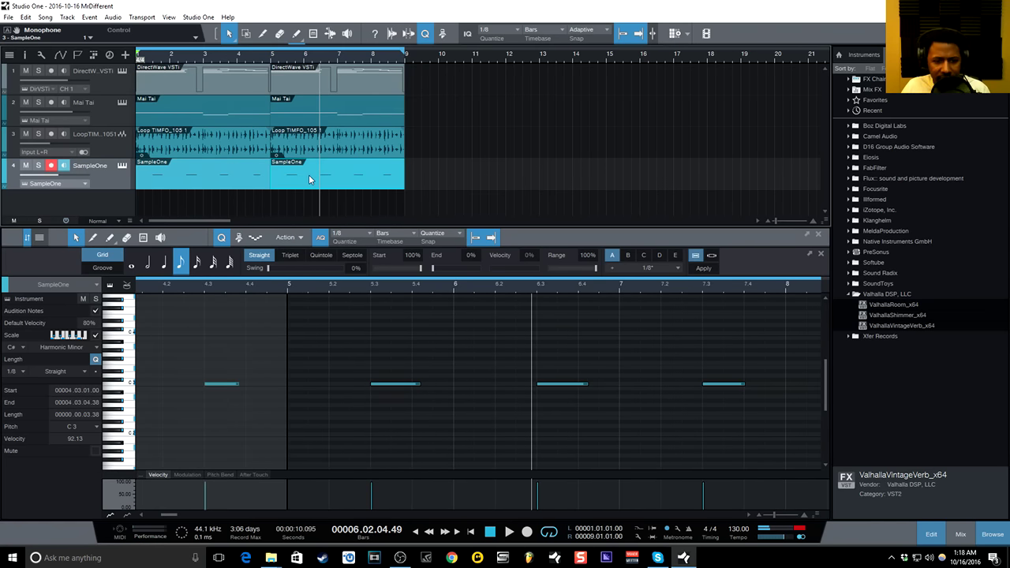
key("Delete")
key("ctrl+z")
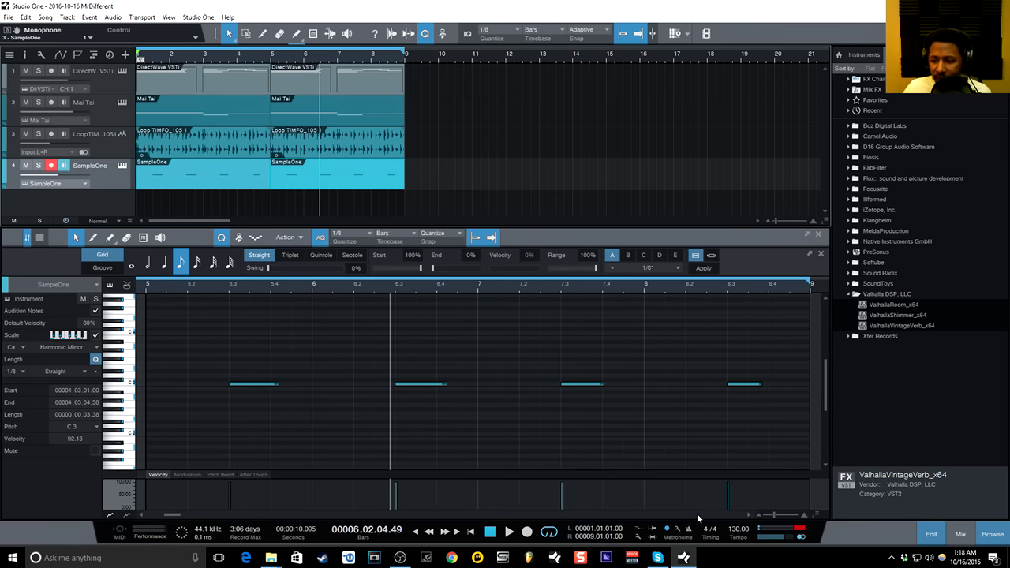
- Play the song with the mixer shown and set the ValhallaVintageVerb mix on the SampleOne channel to 10%
key("space")
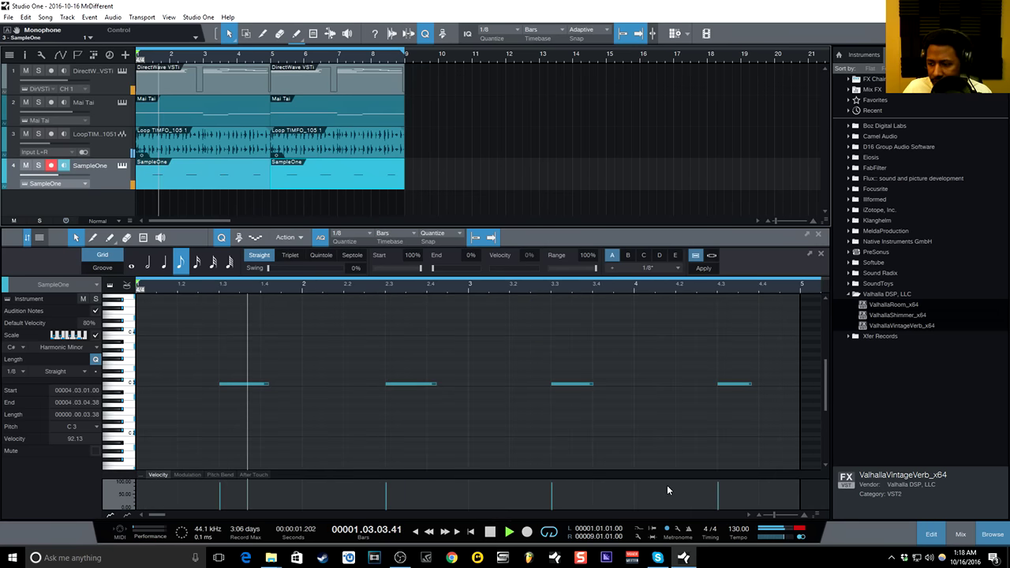
key("F3")
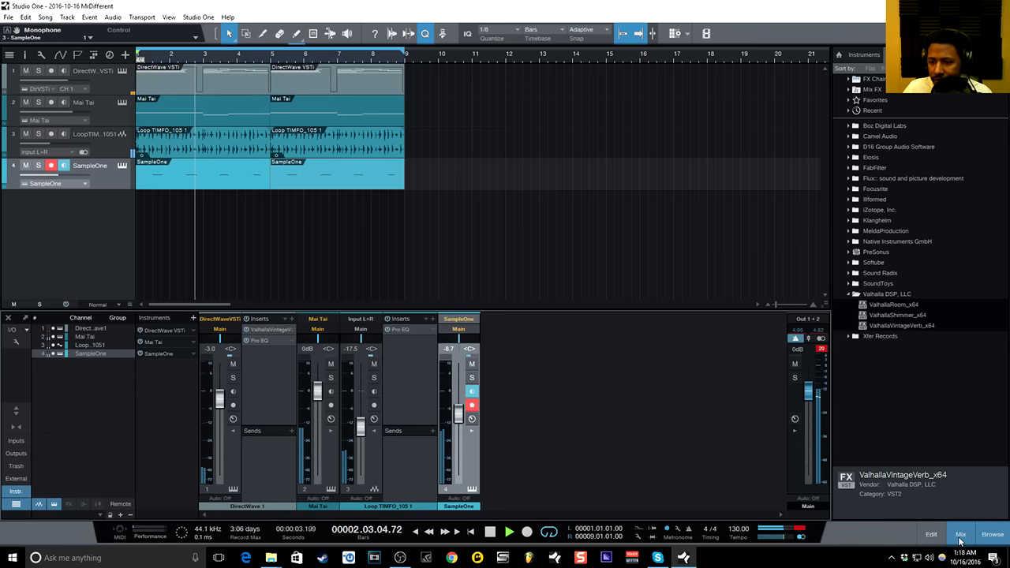
left_click(472, 430)
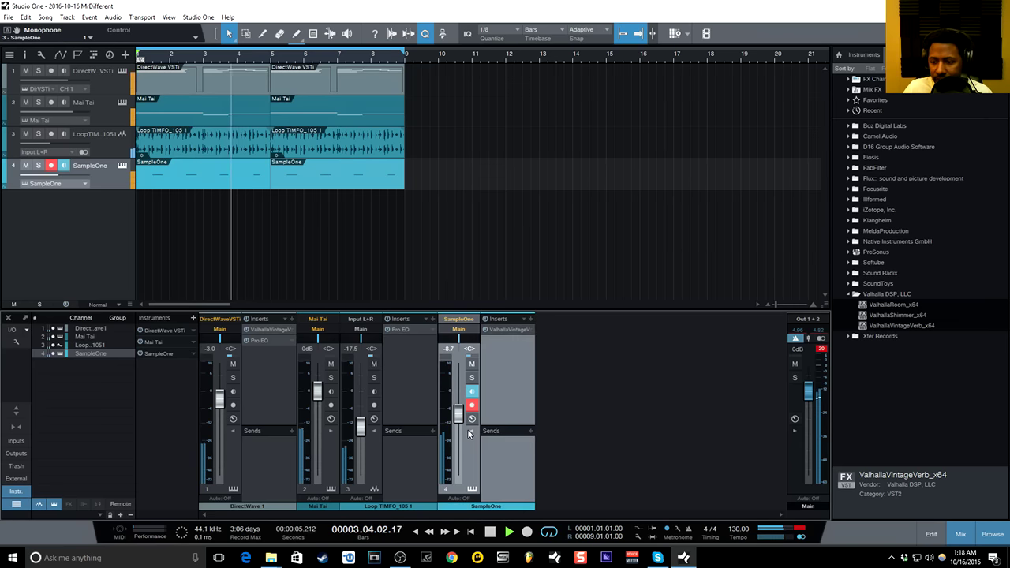
left_click(499, 330)
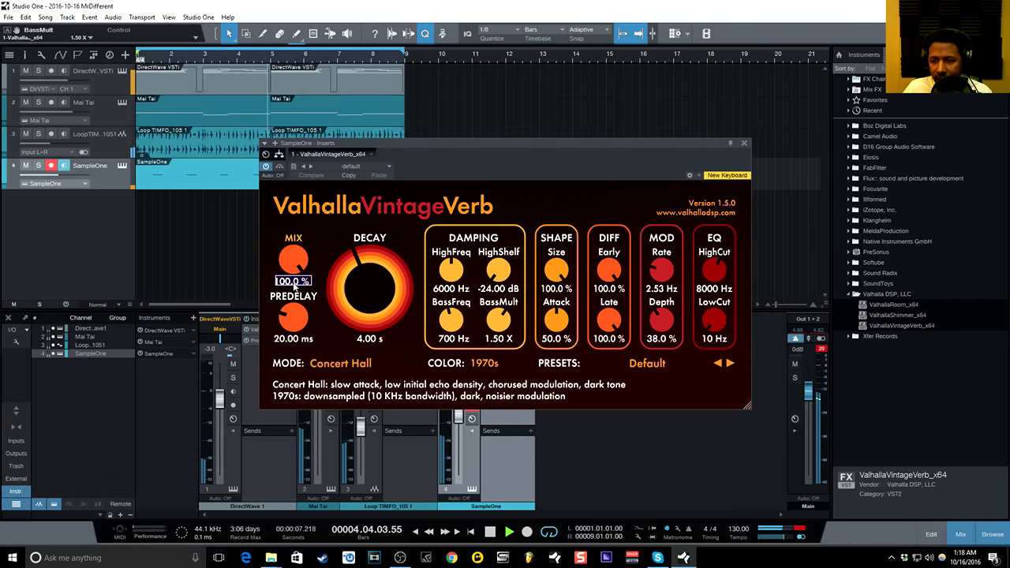
key("Return")
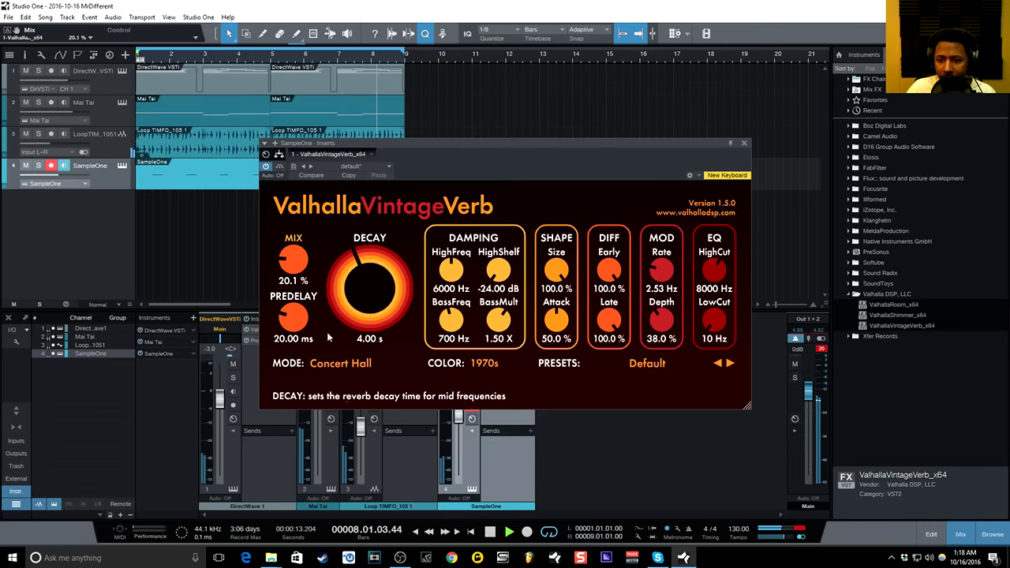
left_click(294, 282)
type("10")
key("Return")
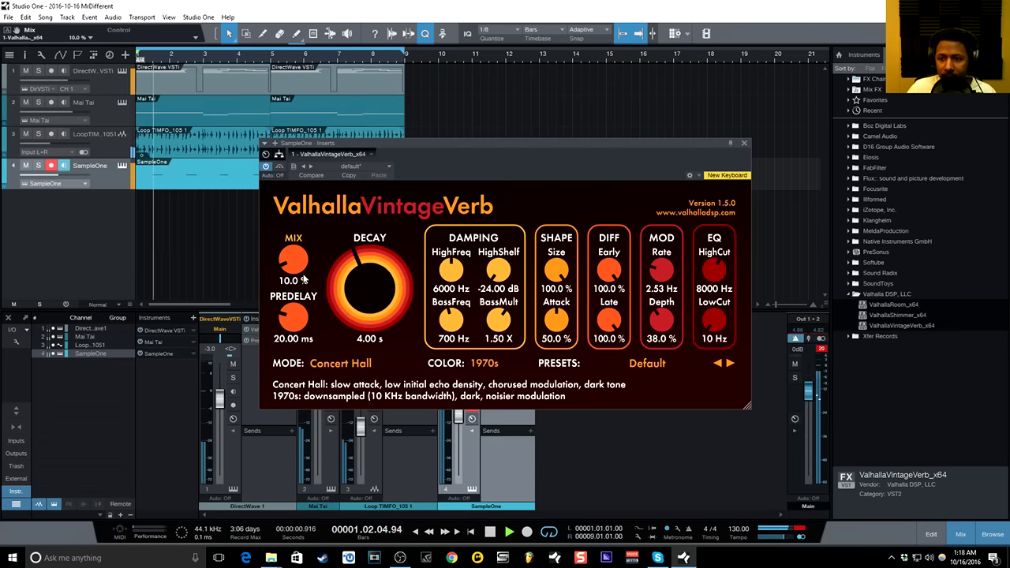
left_click(743, 145)
- Audition other snare samples in SampleOne during playback, settle on Snare Juice 1, close the instrument and stop the song
left_click(122, 166)
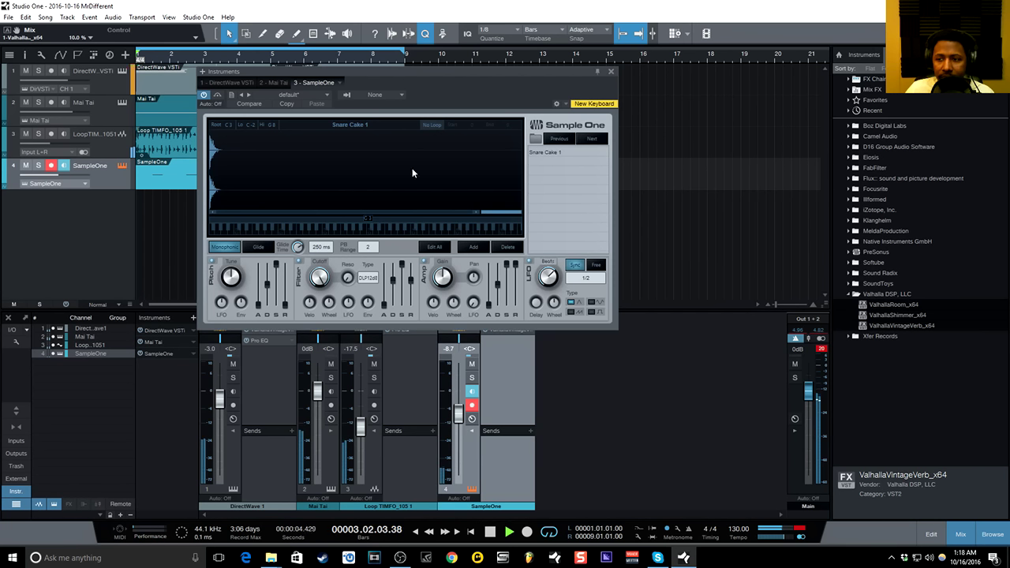
left_click(588, 144)
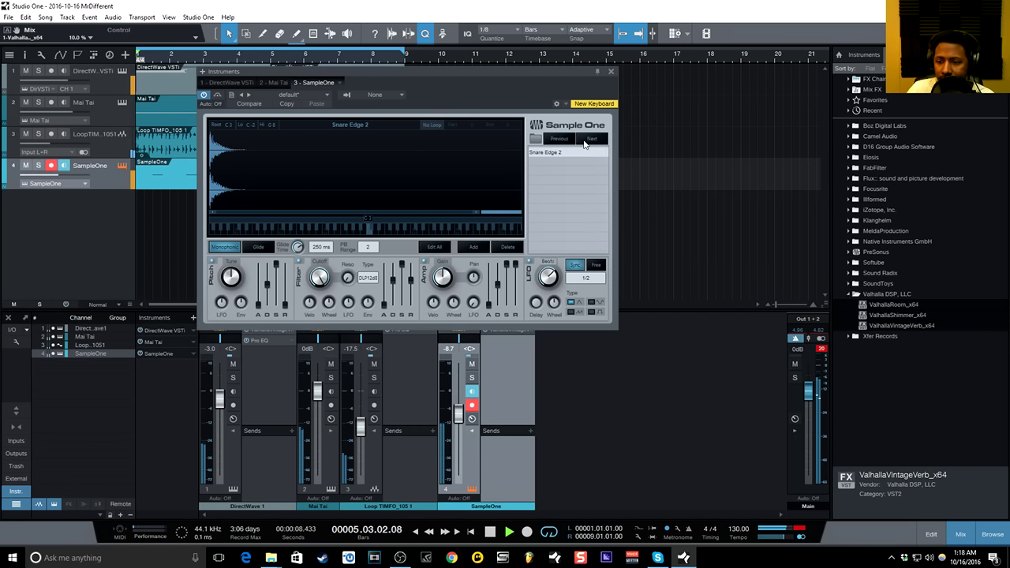
left_click(585, 143)
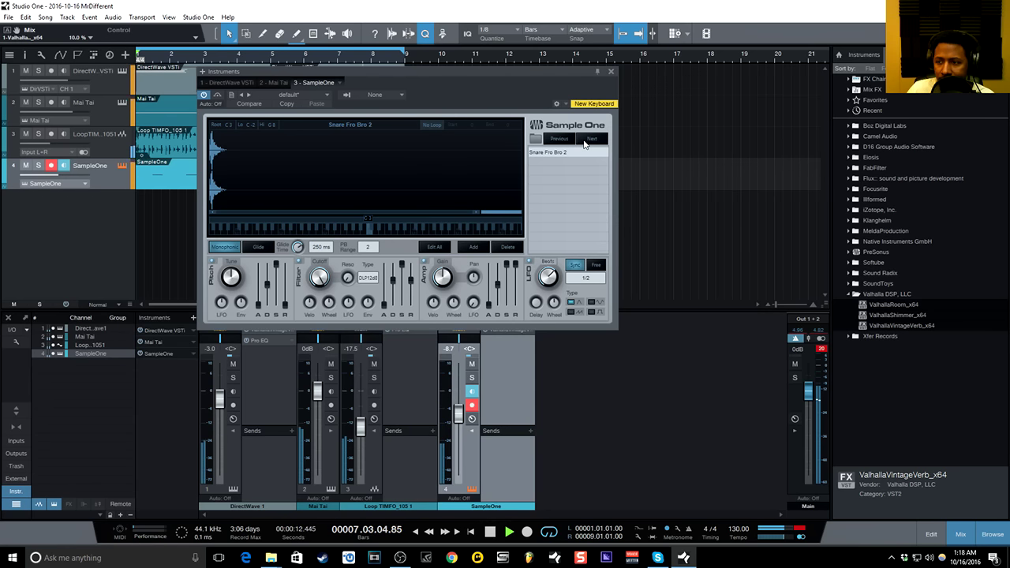
left_click(584, 143)
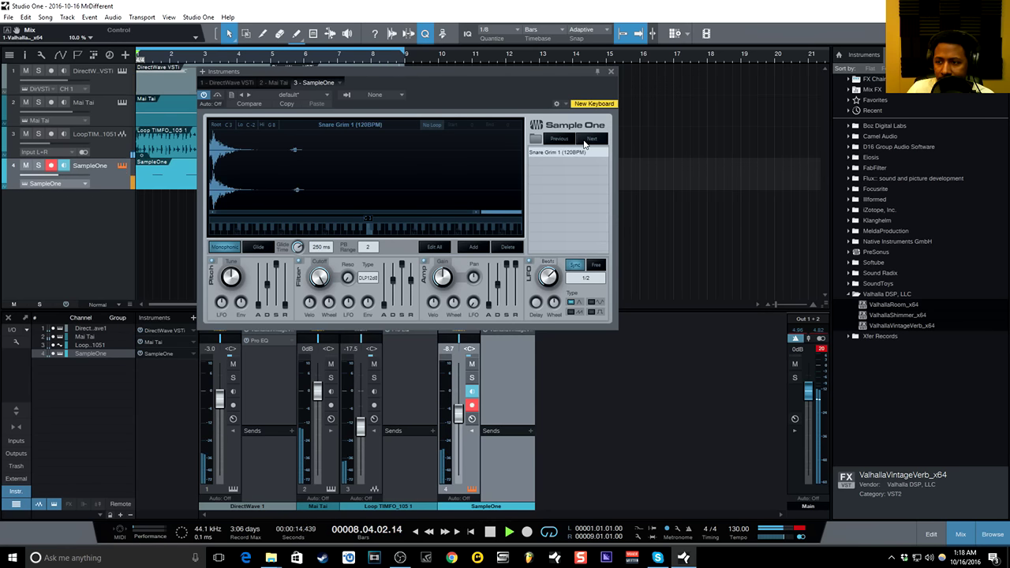
left_click(585, 143)
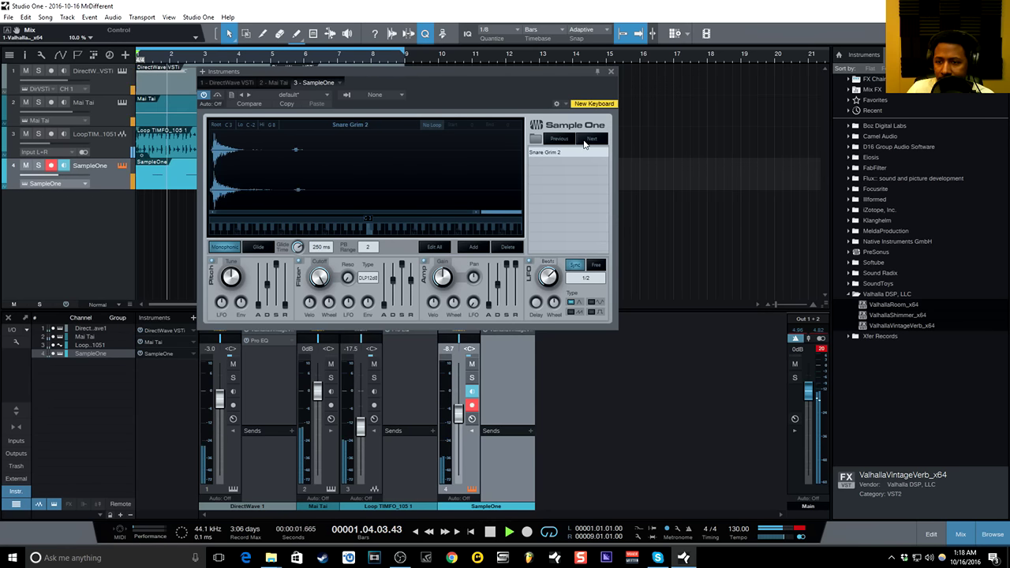
left_click(585, 142)
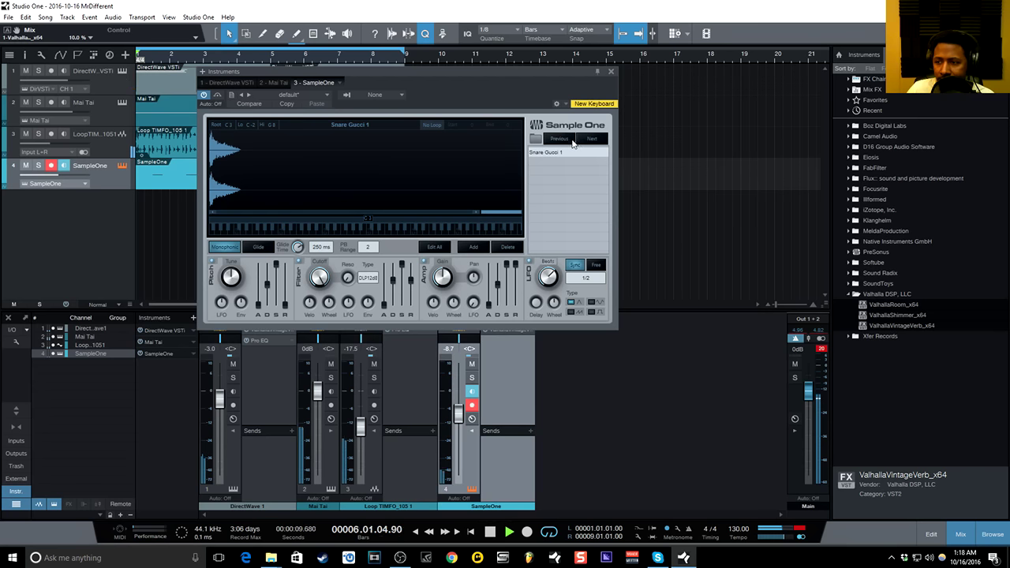
left_click(573, 142)
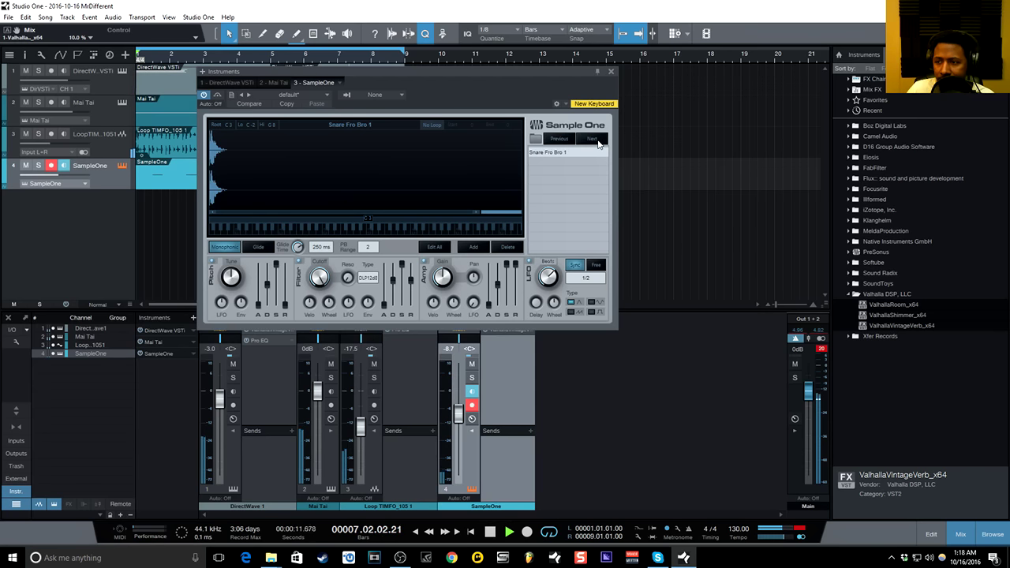
left_click(597, 142)
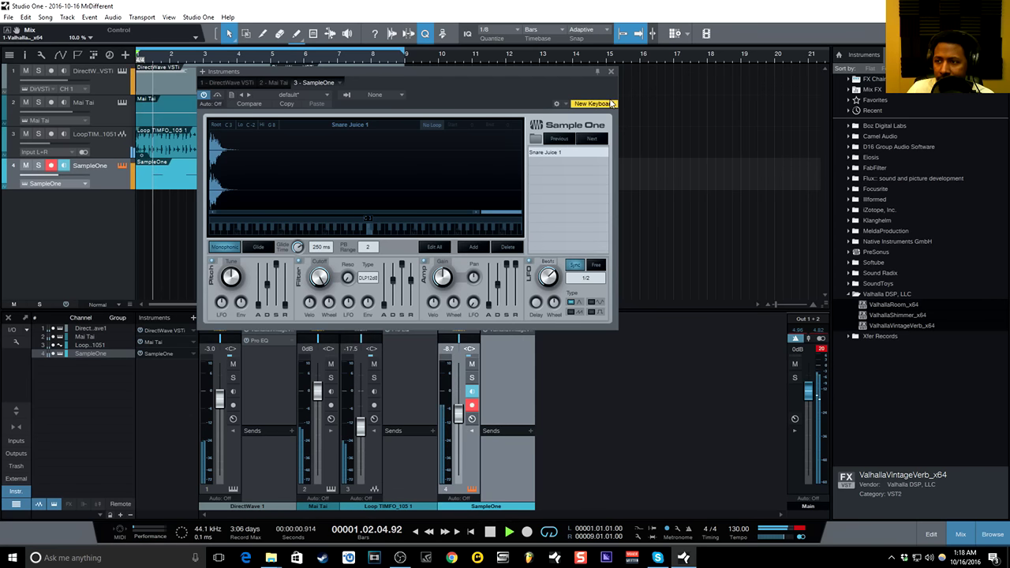
left_click(610, 72)
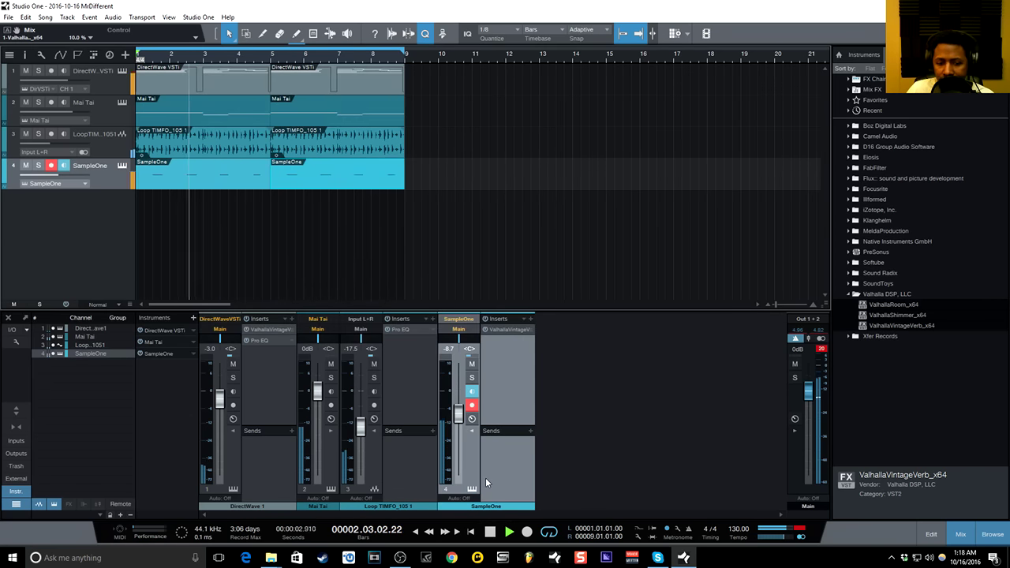
left_click(490, 533)
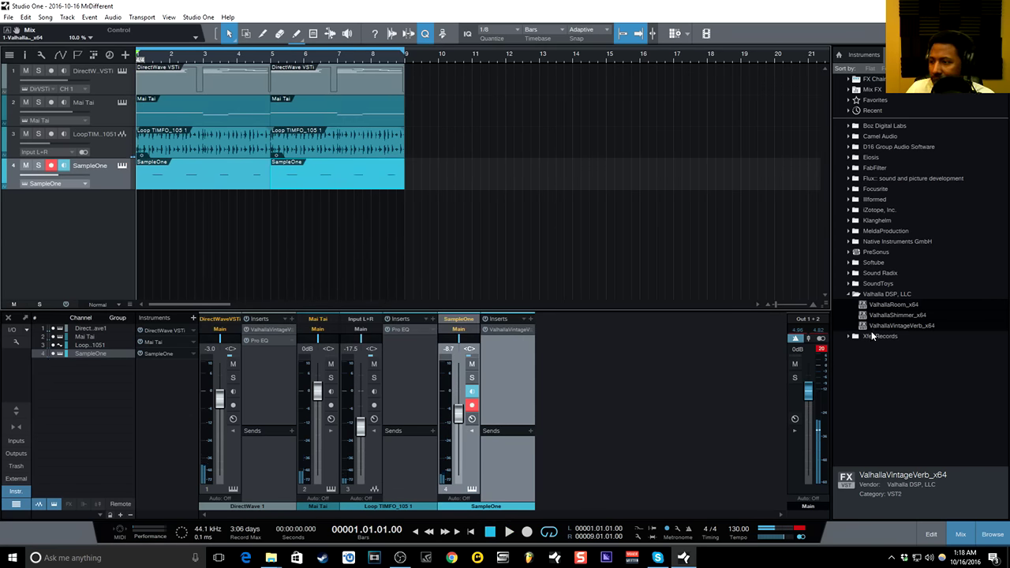
- Add a second SampleOne instrument on a new track below the snare track
left_click(856, 293)
left_click(865, 56)
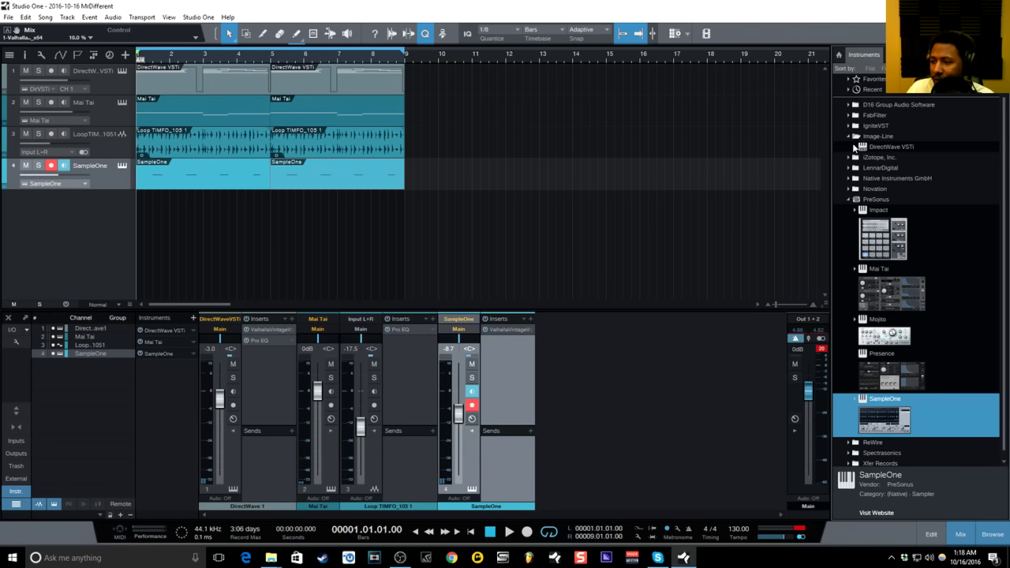
left_click_drag(904, 421, 106, 229)
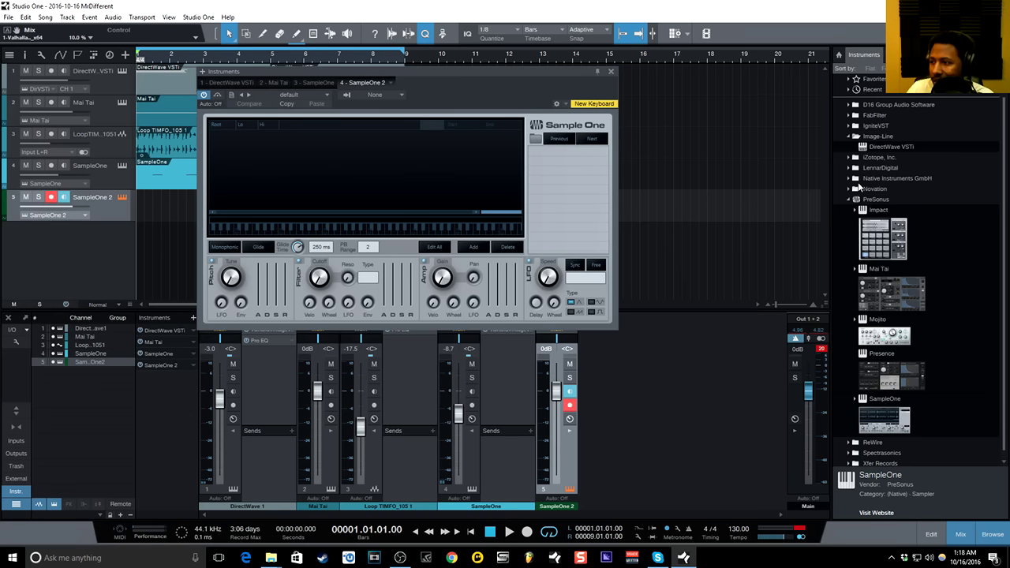
- Load HiHat Arcade 1.wav from the Kush Drums HiHat folder into the second SampleOne
left_click(944, 55)
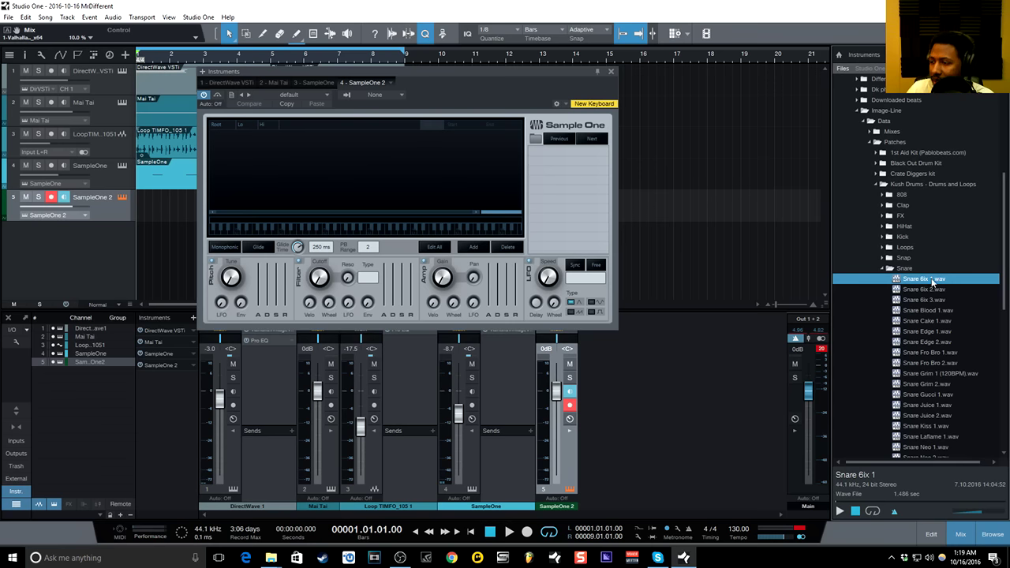
left_click(888, 270)
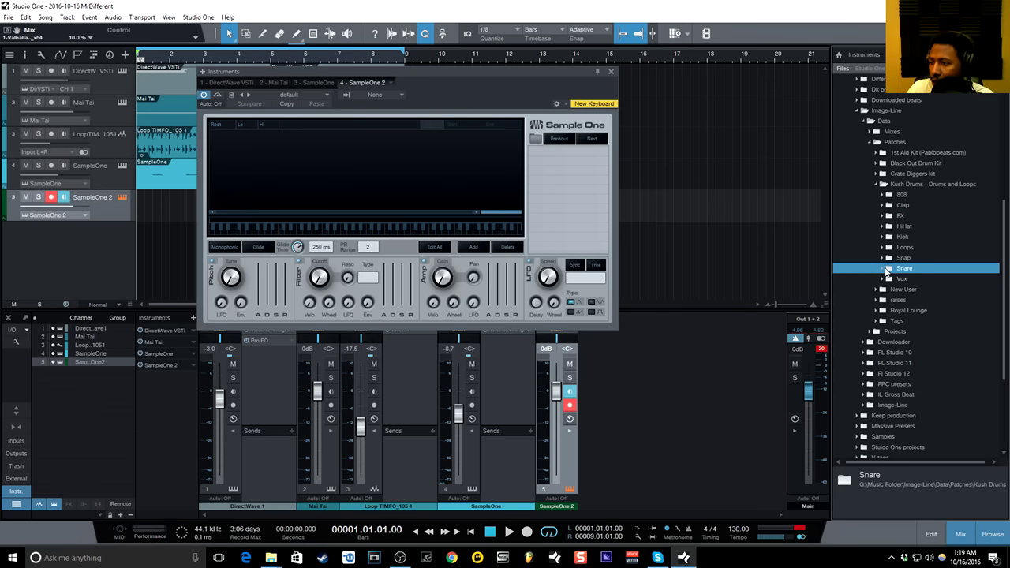
left_click(887, 226)
left_click_drag(924, 237, 553, 172)
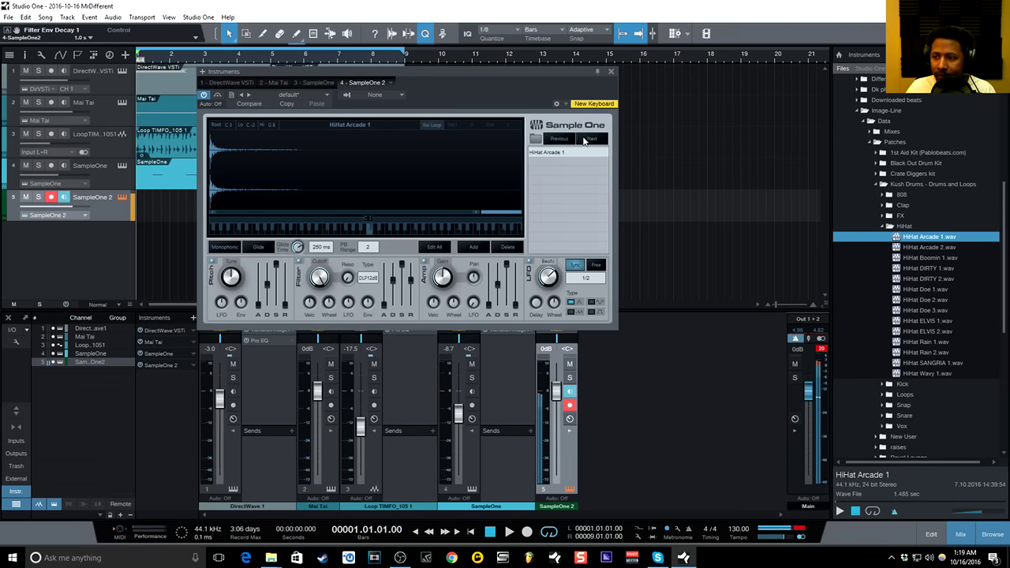
- Lower the SampleOne 2 channel's volume to -7.3 dB and switch its sample to HiHat Boomin 1
left_click_drag(557, 392, 561, 406)
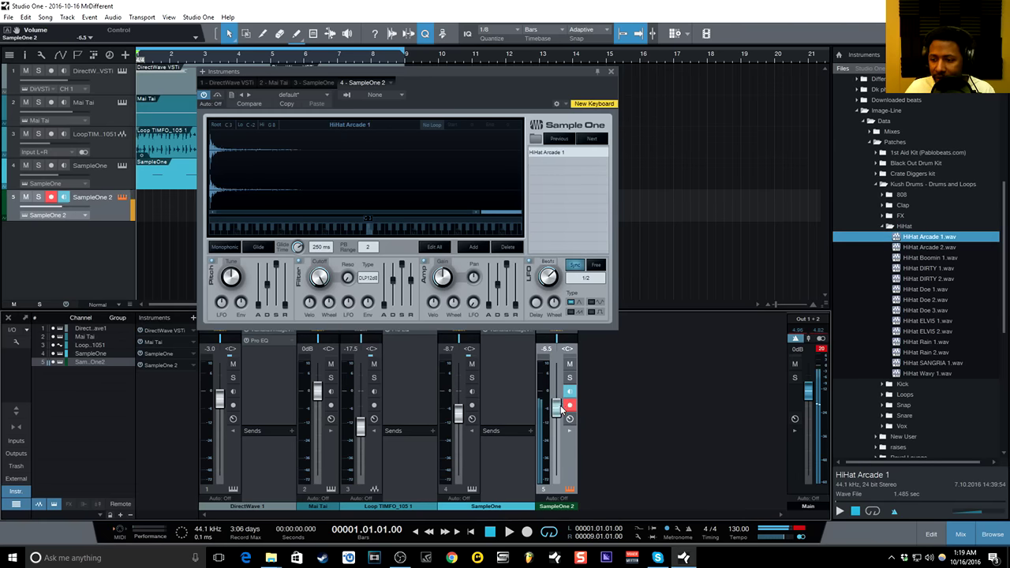
left_click(600, 139)
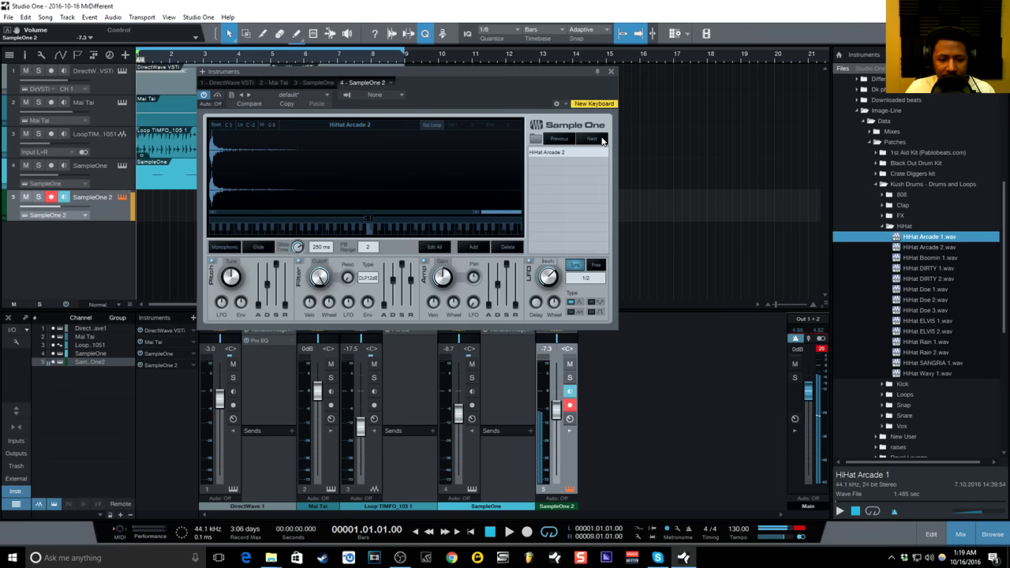
left_click(600, 139)
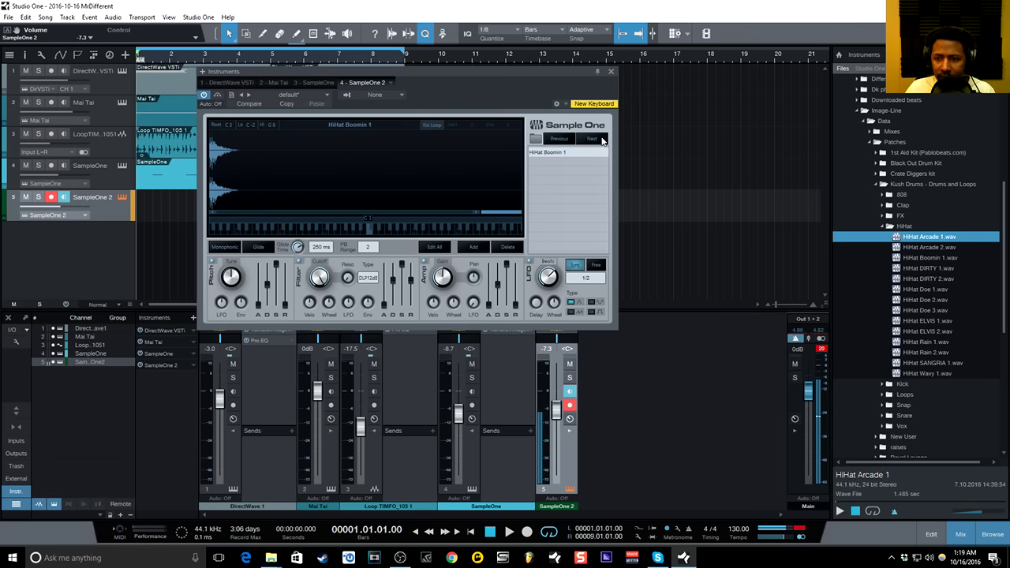
- Advance through further hi-hat samples in the second SampleOne and close the instrument window
left_click(602, 139)
left_click(581, 140)
left_click(611, 72)
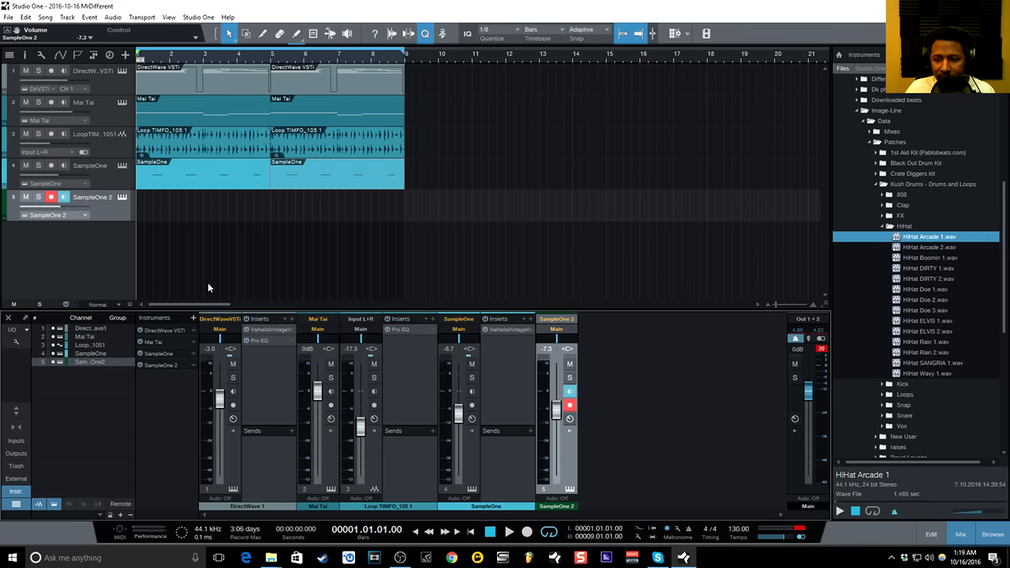
- Record a four-bar hi-hat part on the SampleOne 2 track and quantize all its notes to 1/8
left_click(527, 531)
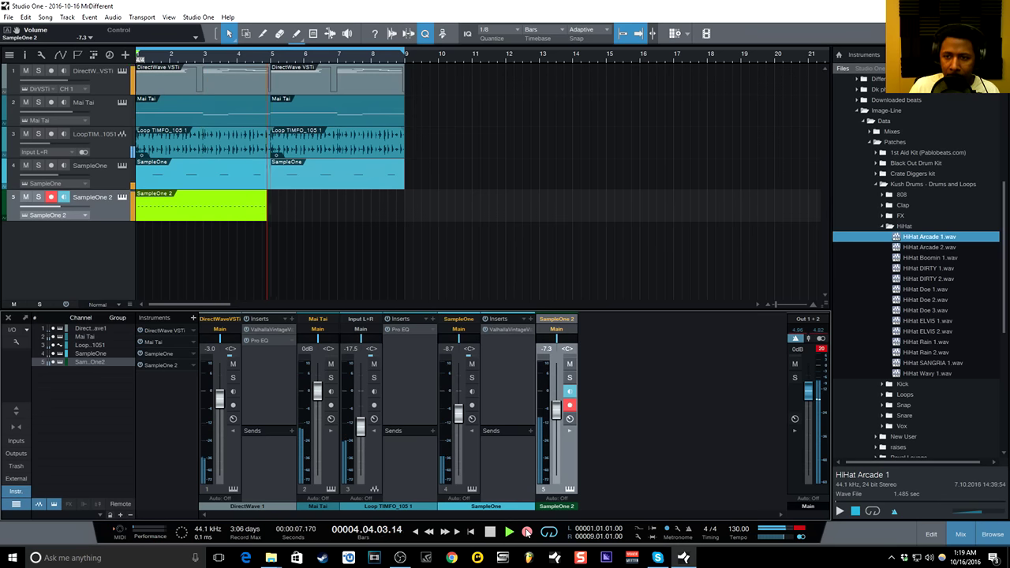
left_click(527, 532)
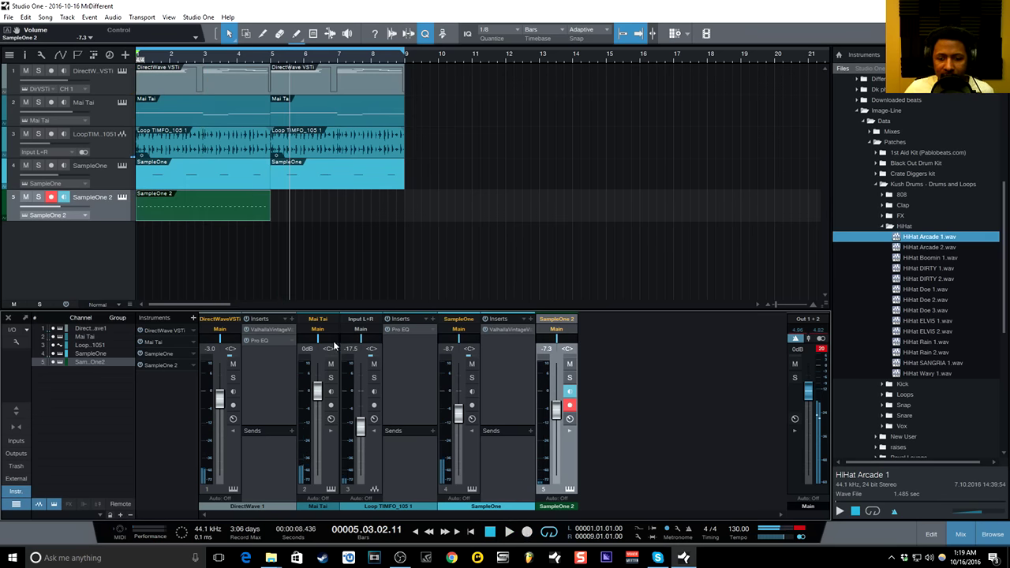
double_click(207, 209)
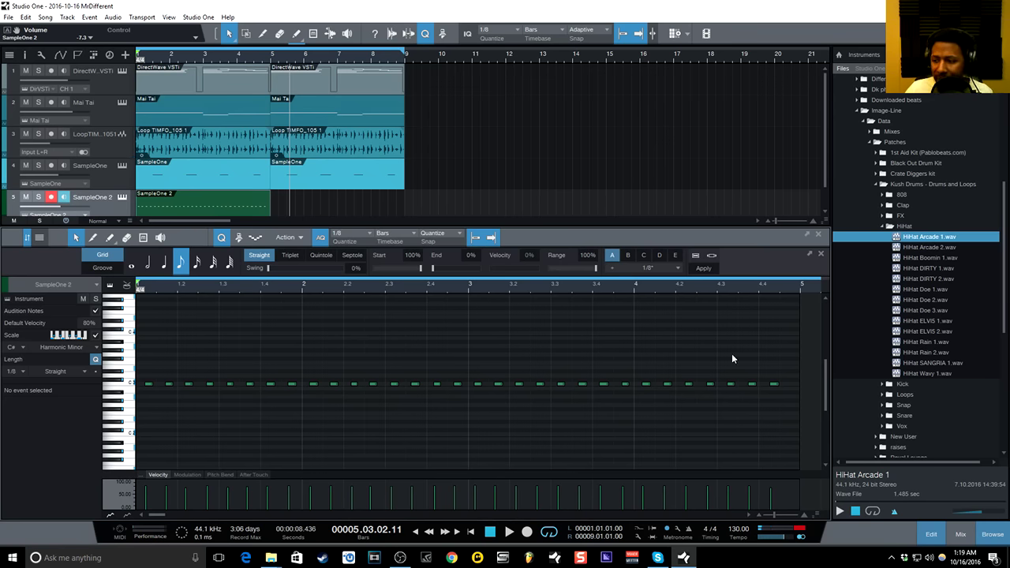
left_click_drag(780, 344, 247, 413)
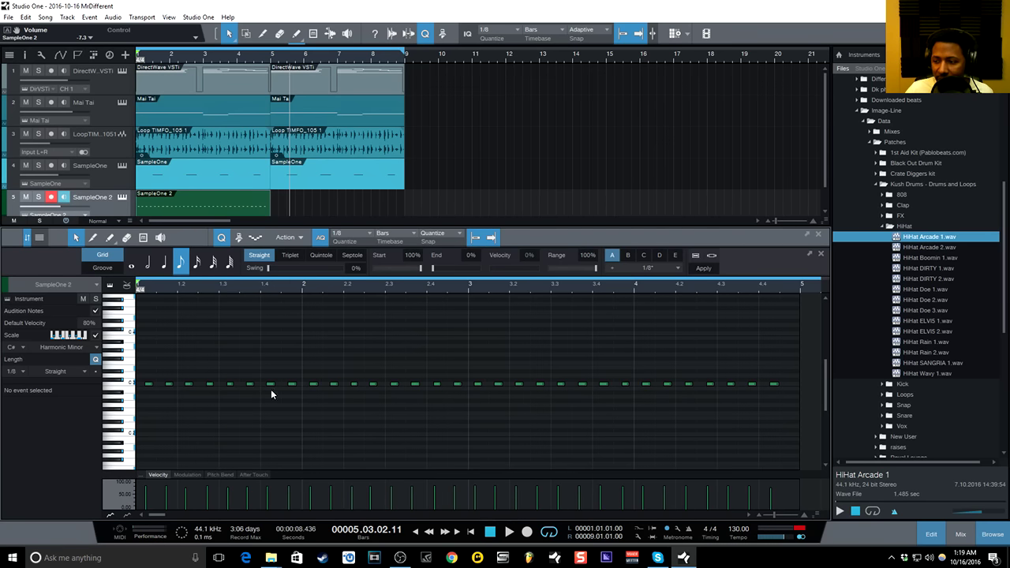
left_click_drag(782, 329, 85, 422)
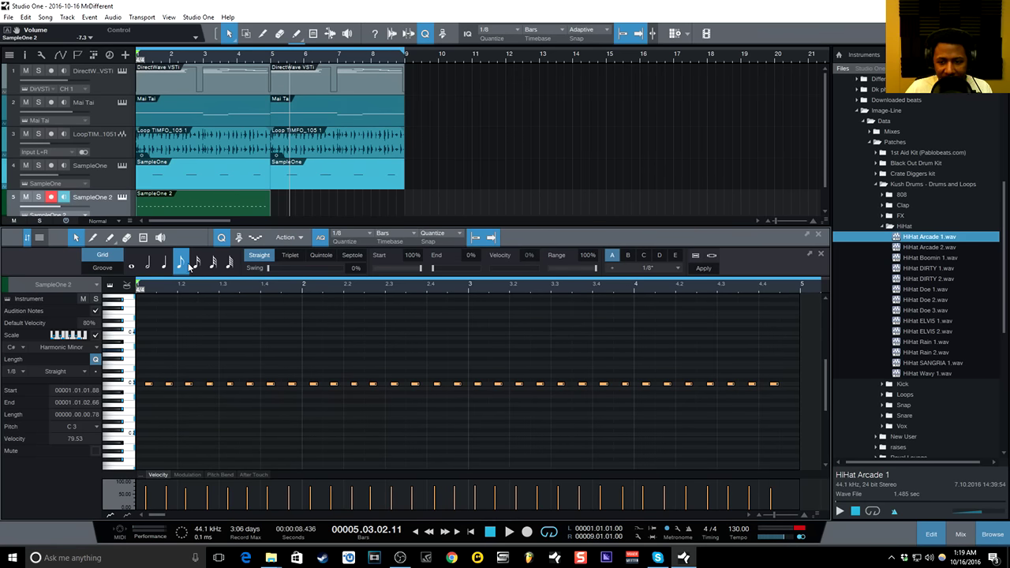
key("q")
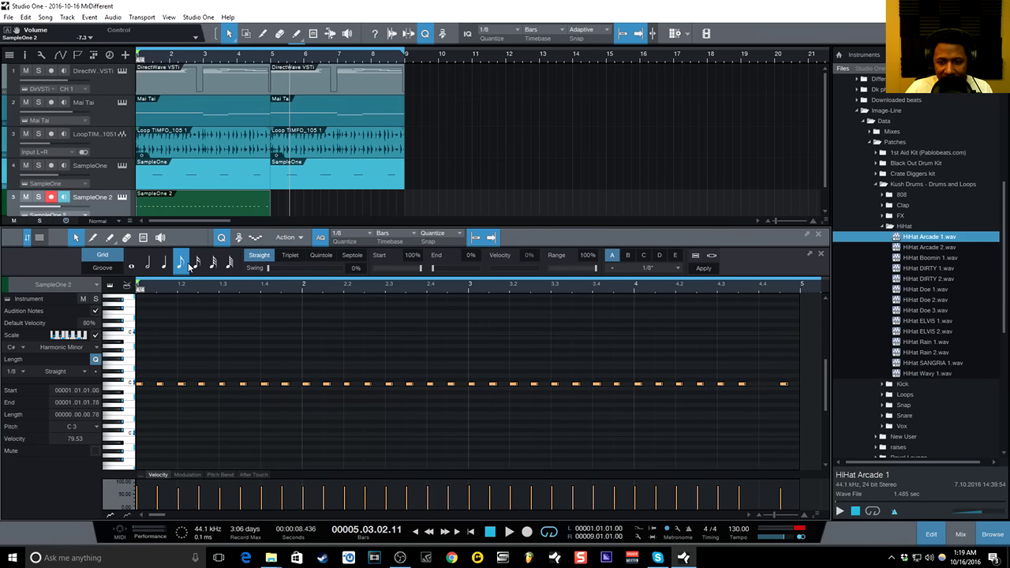
- Fill the missing eighth note in the last beat of bar 4 and duplicate the hi-hat event into bars 5 to 8
left_click(470, 533)
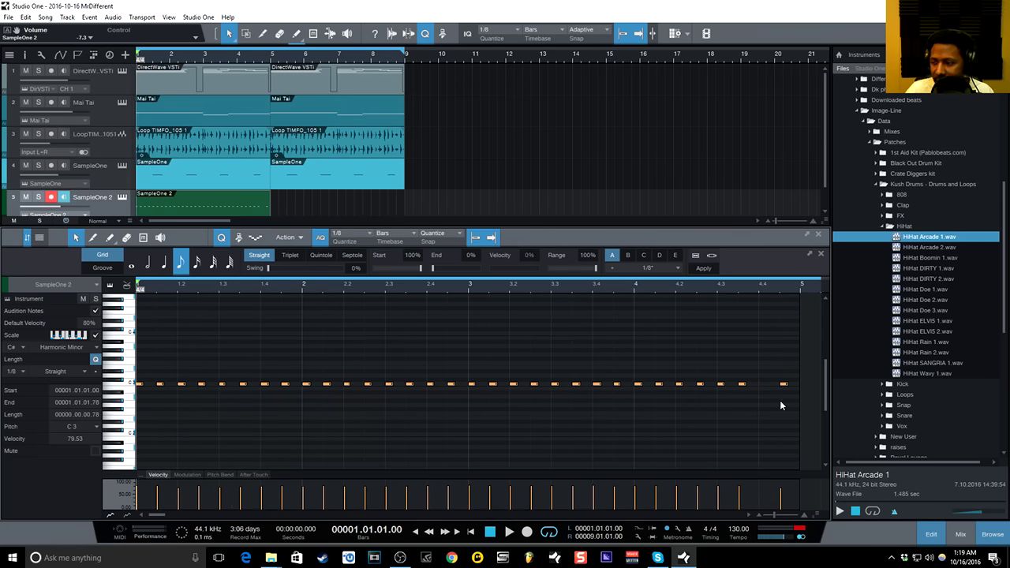
mouse_move(782, 385)
left_mouse_down()
mouse_move(766, 387)
mouse_move(783, 386)
left_mouse_up()
left_click(767, 424)
left_click(508, 532)
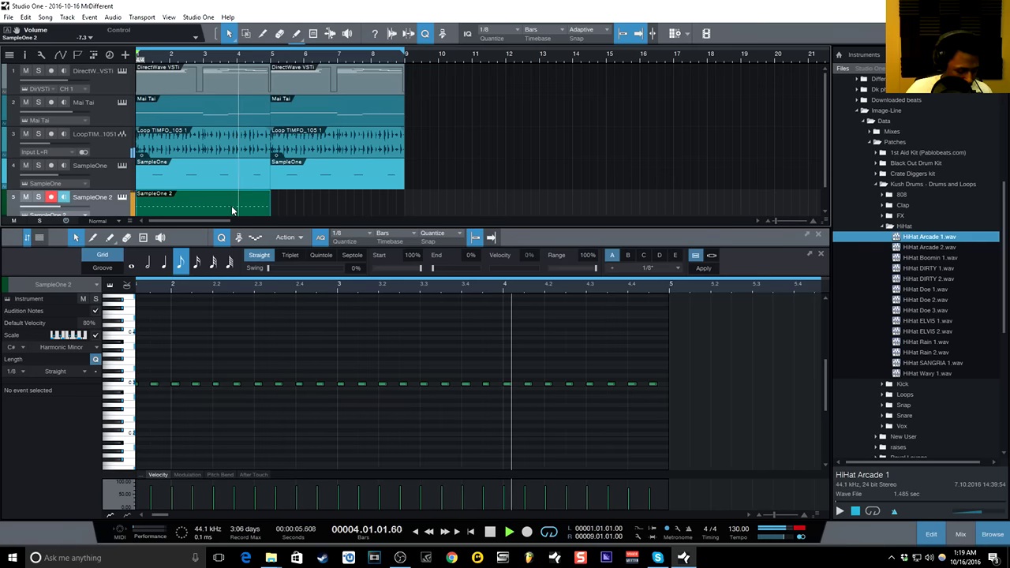
key("d")
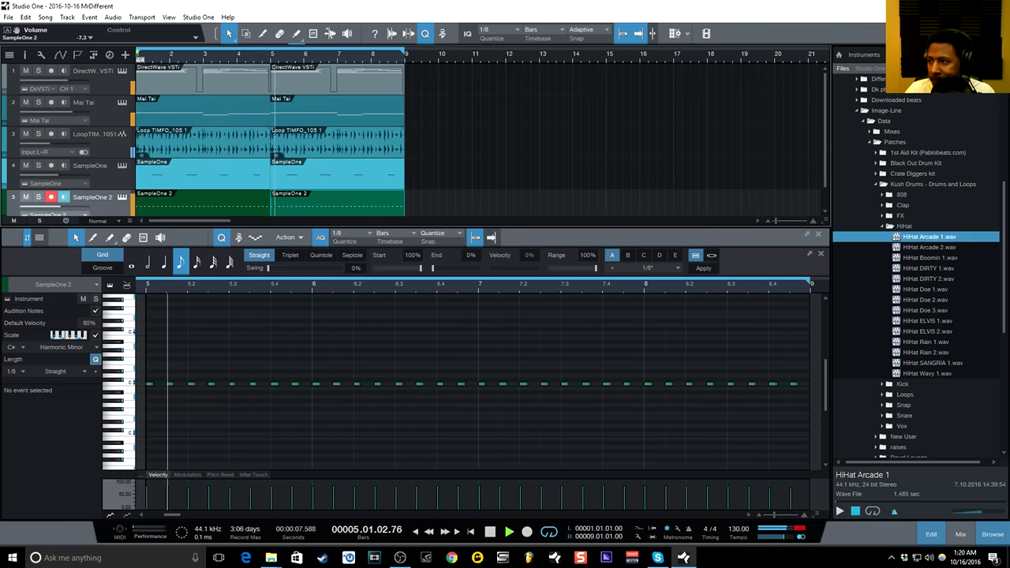
- Insert the PreSonus Analog Delay on the SampleOne 2 track and shrink the note editor to uncover the whole track
left_click(901, 55)
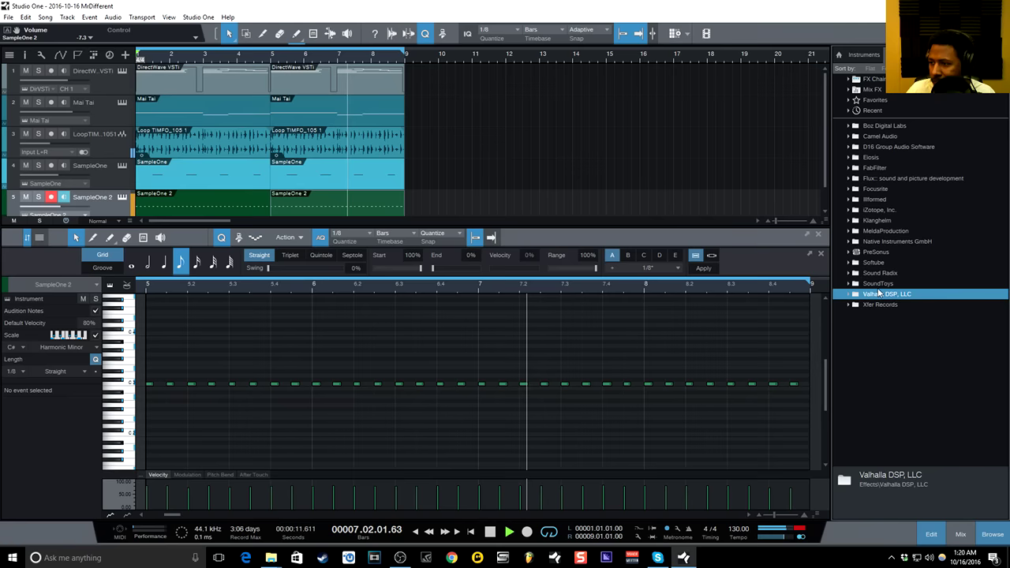
left_click(857, 253)
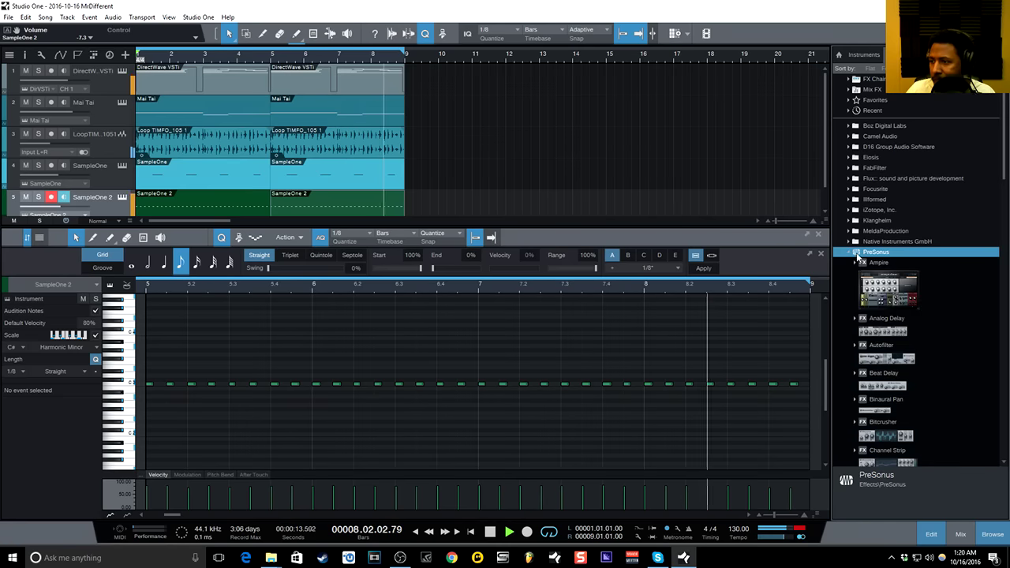
left_click_drag(885, 319, 111, 209)
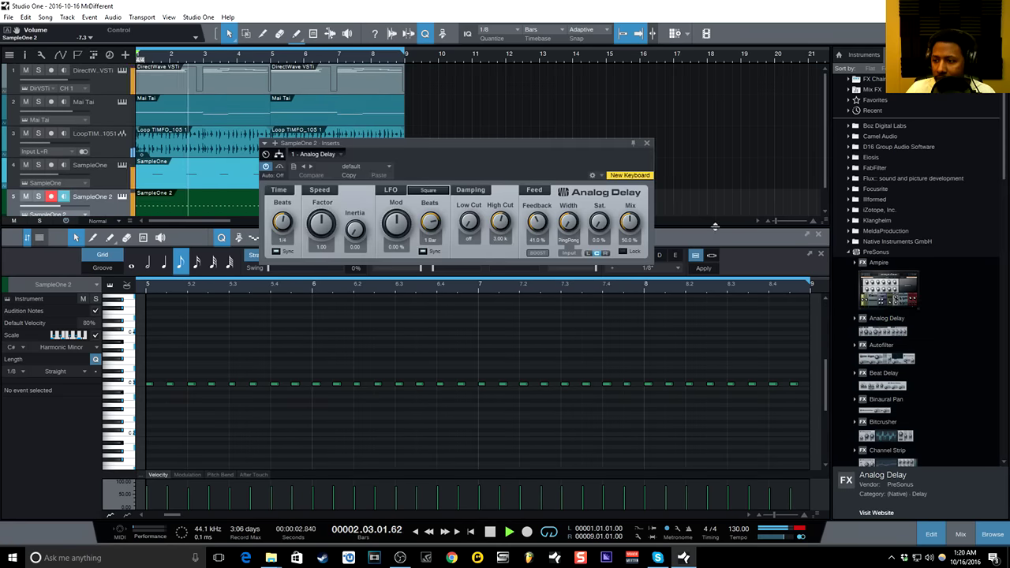
left_click_drag(715, 226, 715, 277)
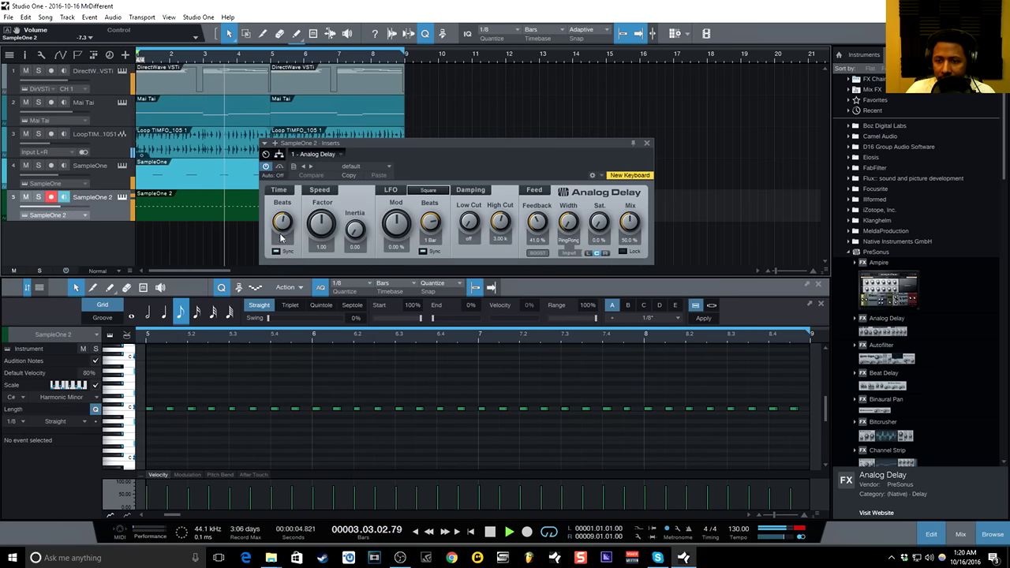
- Set the Analog Delay's delay length to 1/8 and solo the SampleOne 2 track
scroll(282, 236, "up", 3)
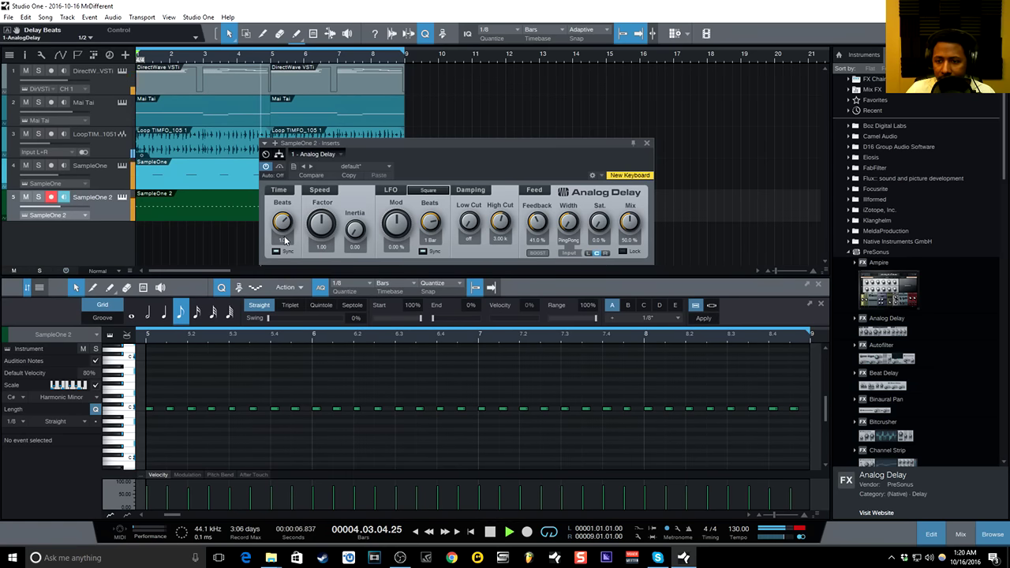
left_click(284, 240)
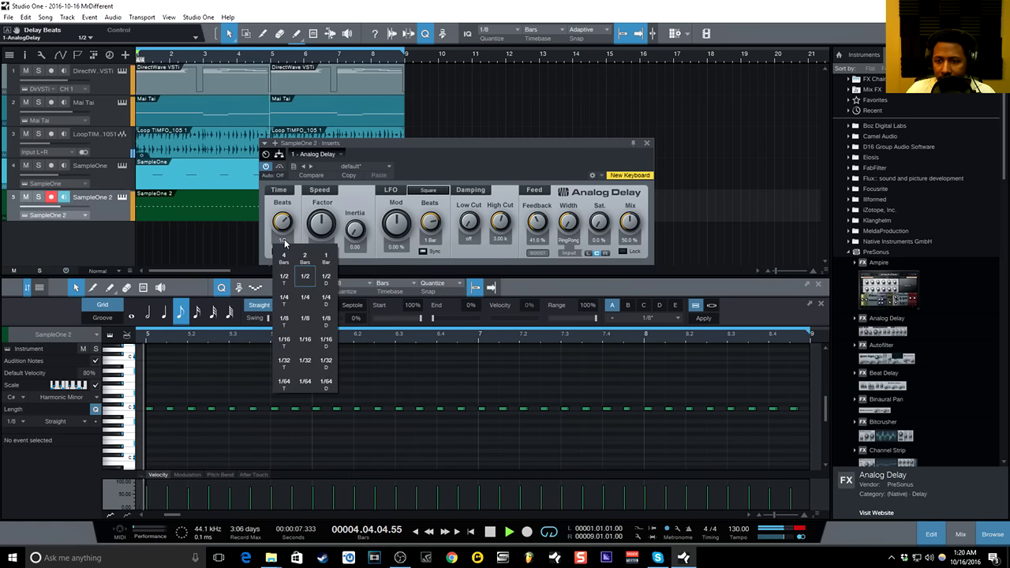
left_click(305, 320)
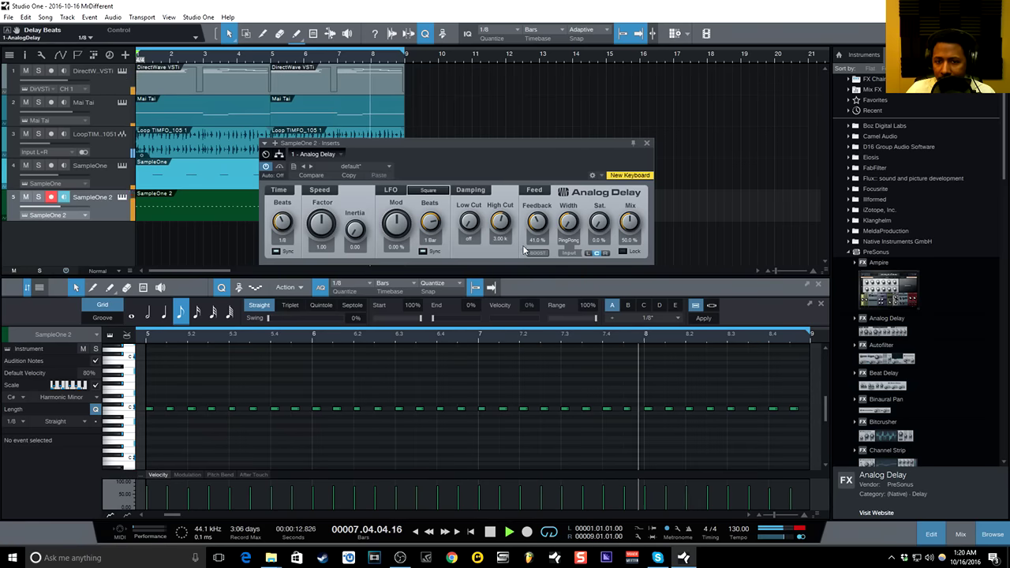
left_click(38, 197)
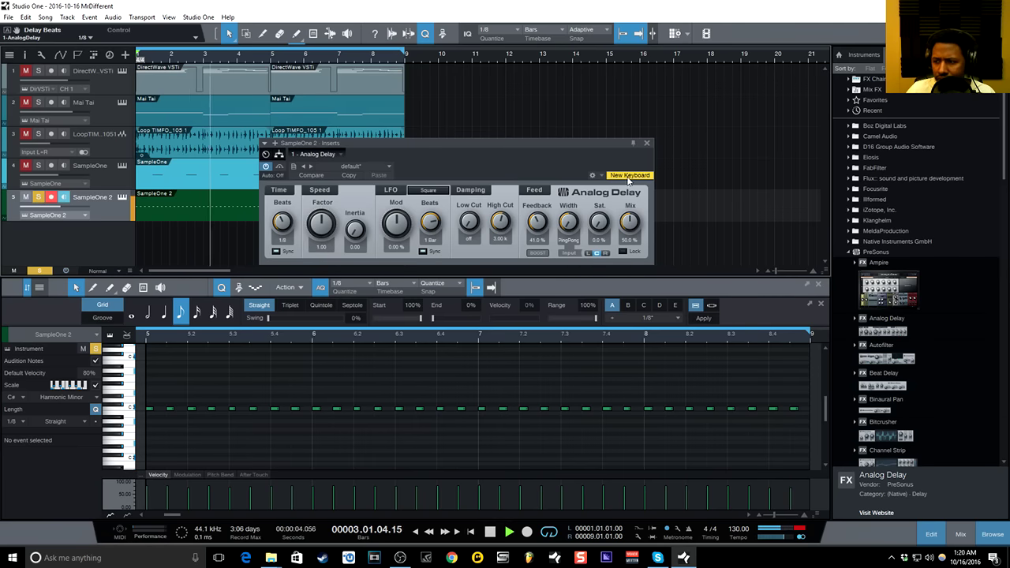
- Try Beat Delay as a second insert on SampleOne 2 with the Analog Delay bypassed, and stop playback
left_click_drag(883, 372, 93, 204)
left_click(314, 153)
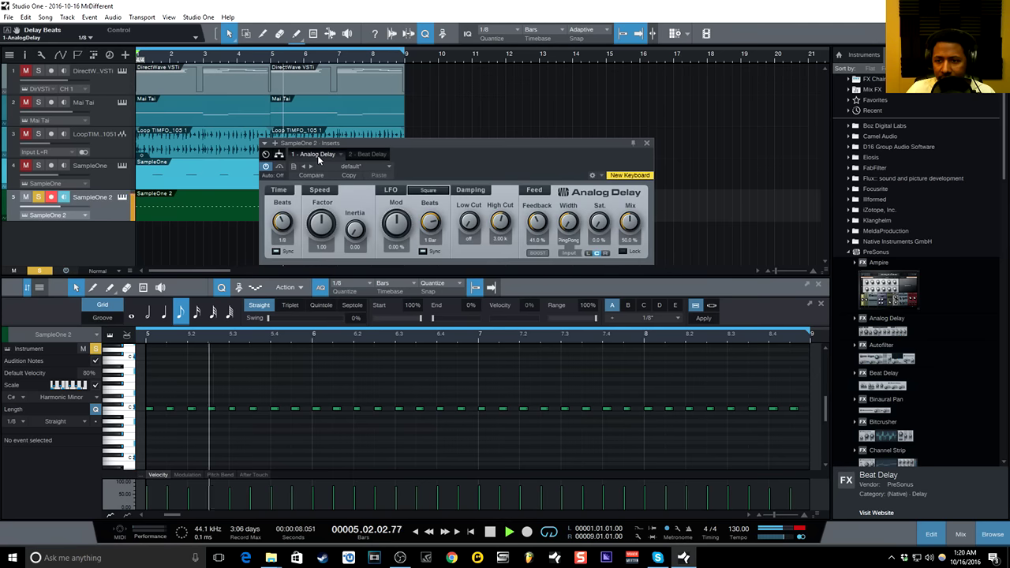
left_click(367, 154)
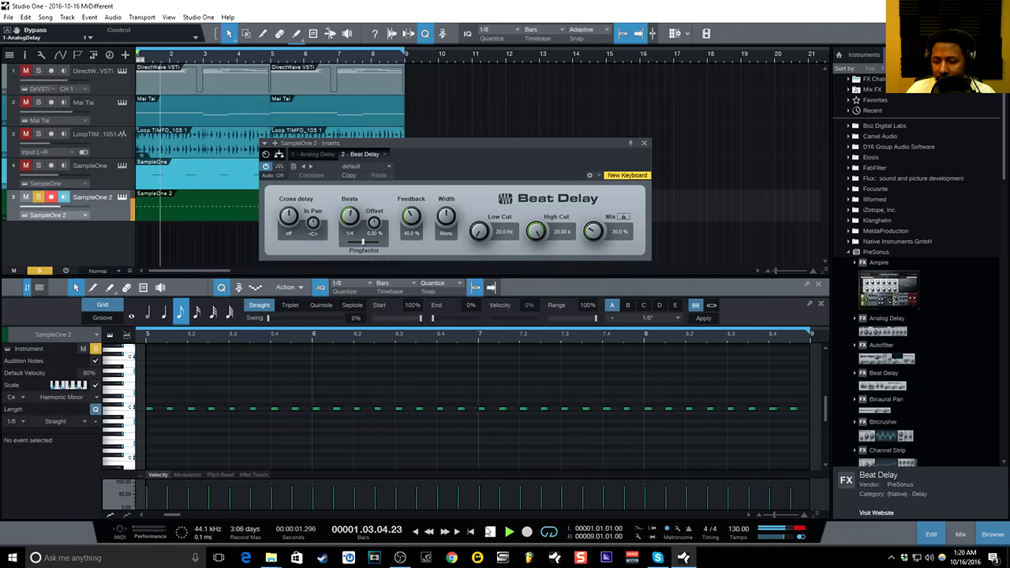
key("space")
- Show the mixer, expand the SampleOne 2 channel's inserts, and collapse the SampleOne, loop and DirectWave channels
left_click(960, 534)
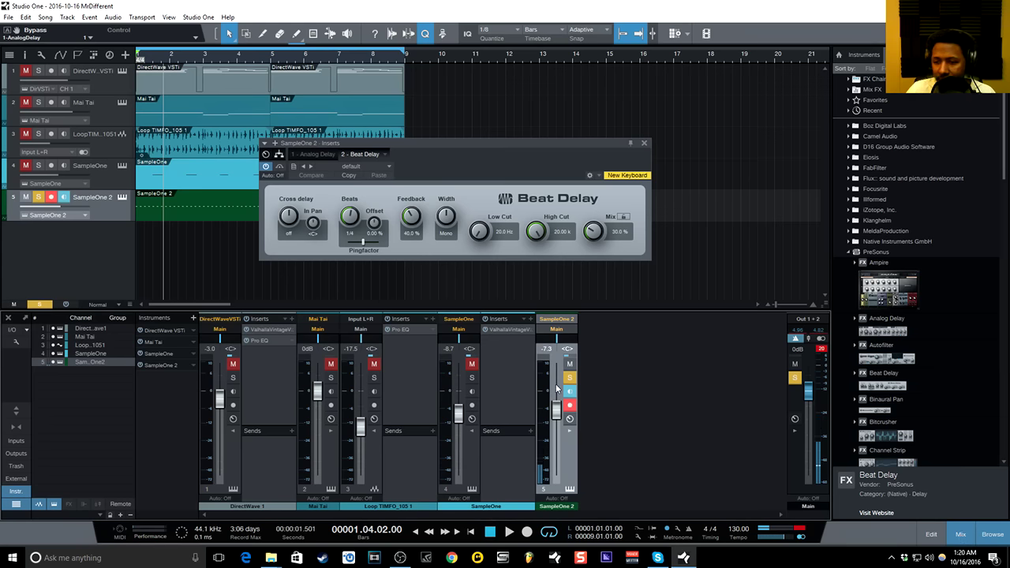
left_click(568, 431)
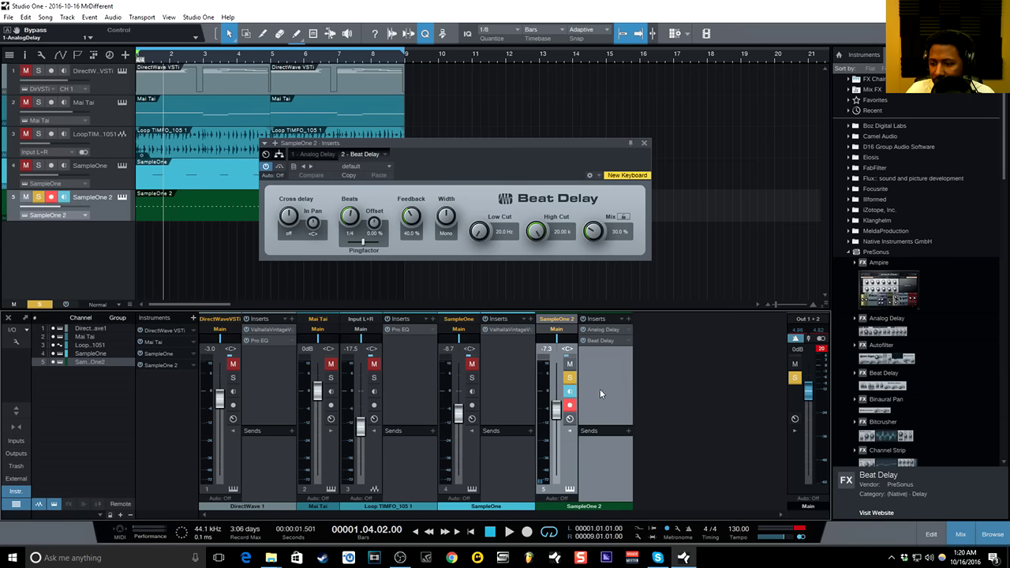
left_click(471, 431)
left_click(374, 433)
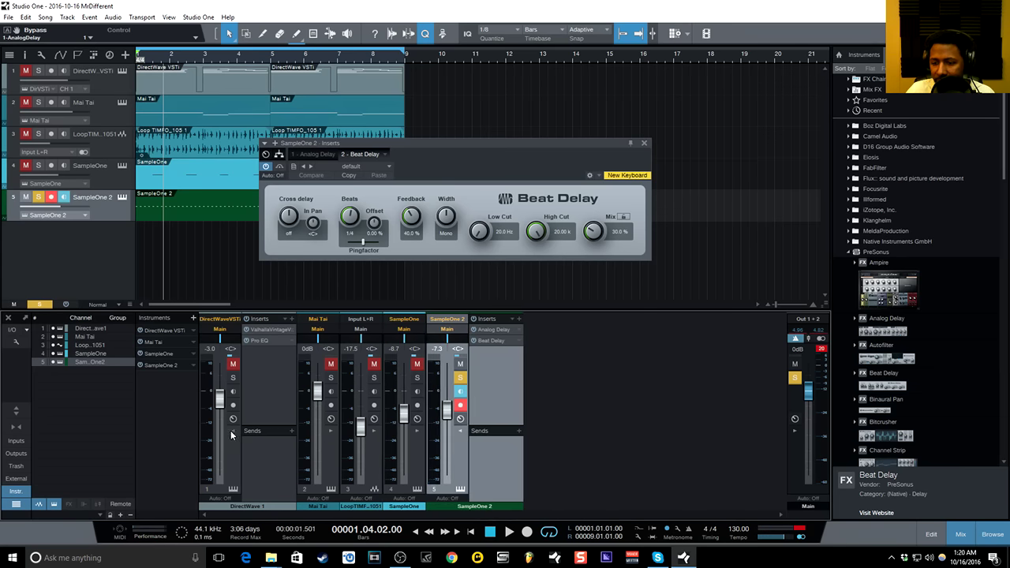
left_click(232, 433)
- Remove Beat Delay from the SampleOne 2 inserts and return to the Analog Delay with its bypass off
right_click(442, 339)
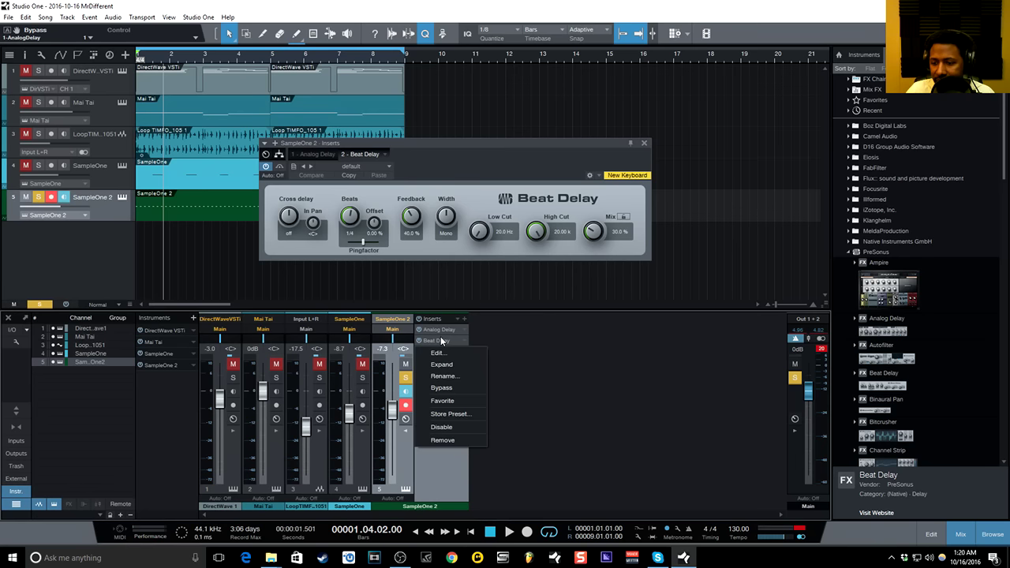
left_click(441, 441)
left_click(435, 330)
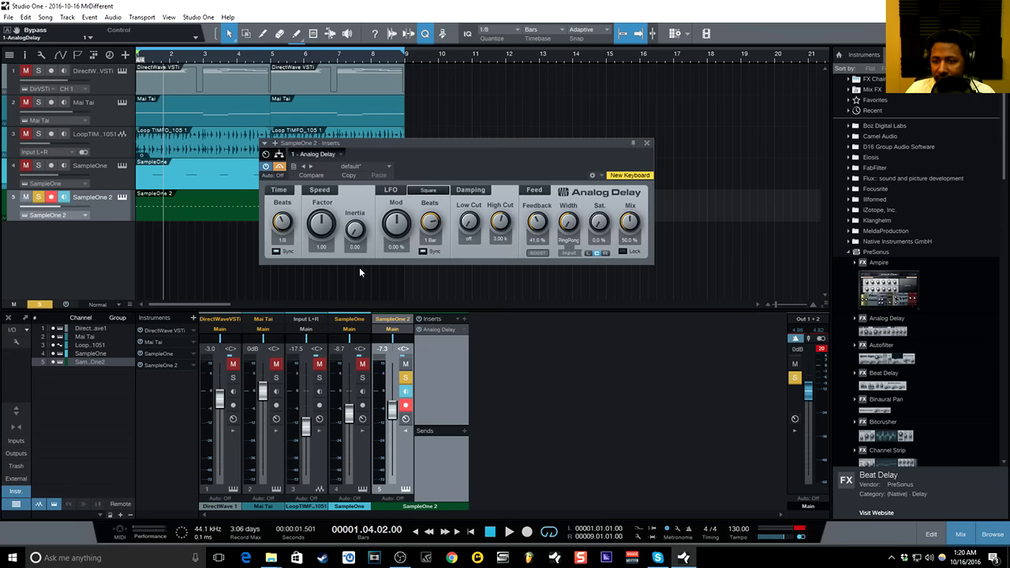
- Play the soloed hi-hat while trying Analog Delay lengths of 2 Bars, 1/4 and 1/2, settling on 1/16
left_click(509, 531)
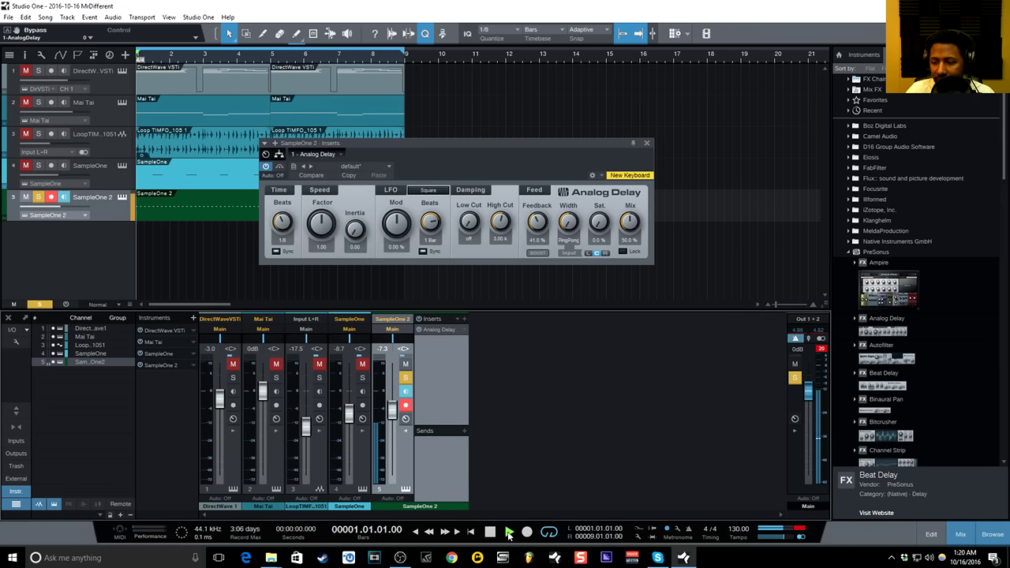
left_click(282, 241)
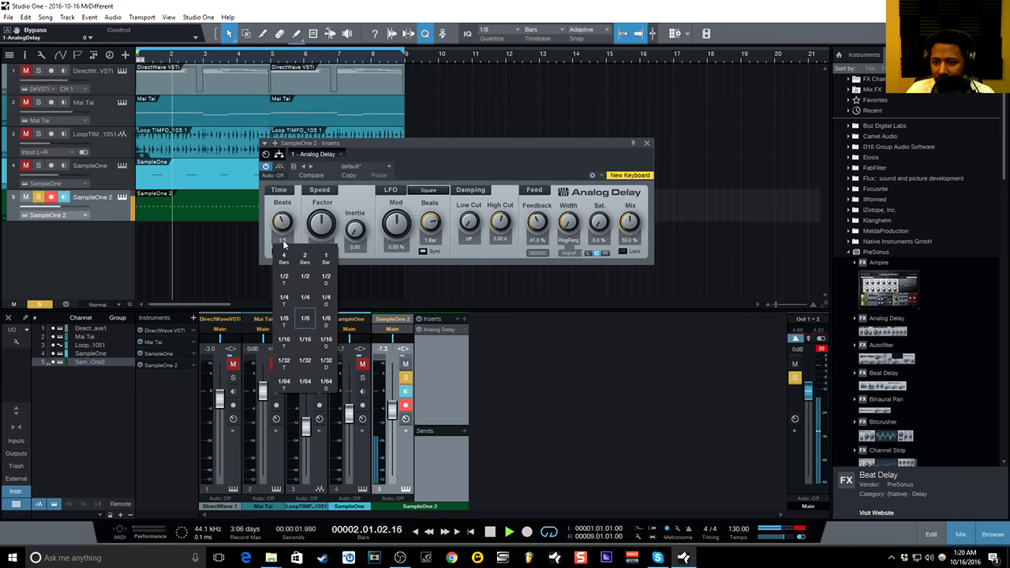
left_click(305, 258)
left_click(284, 241)
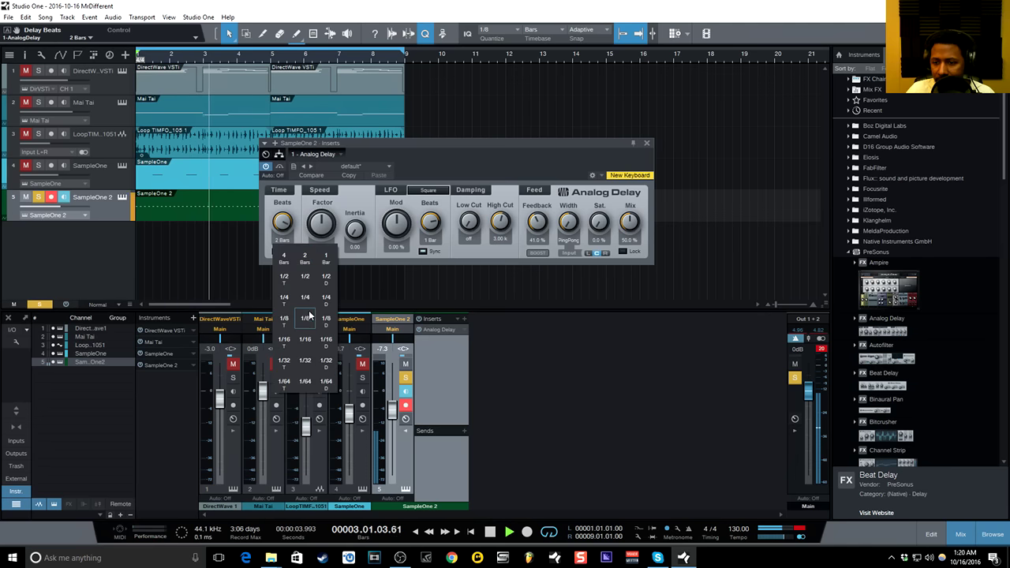
left_click(306, 297)
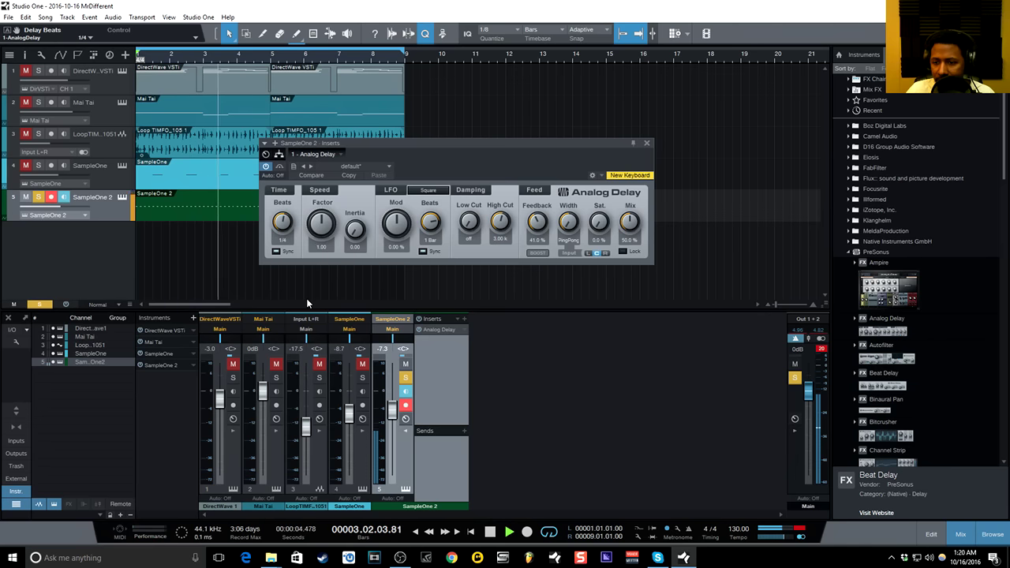
left_click(282, 240)
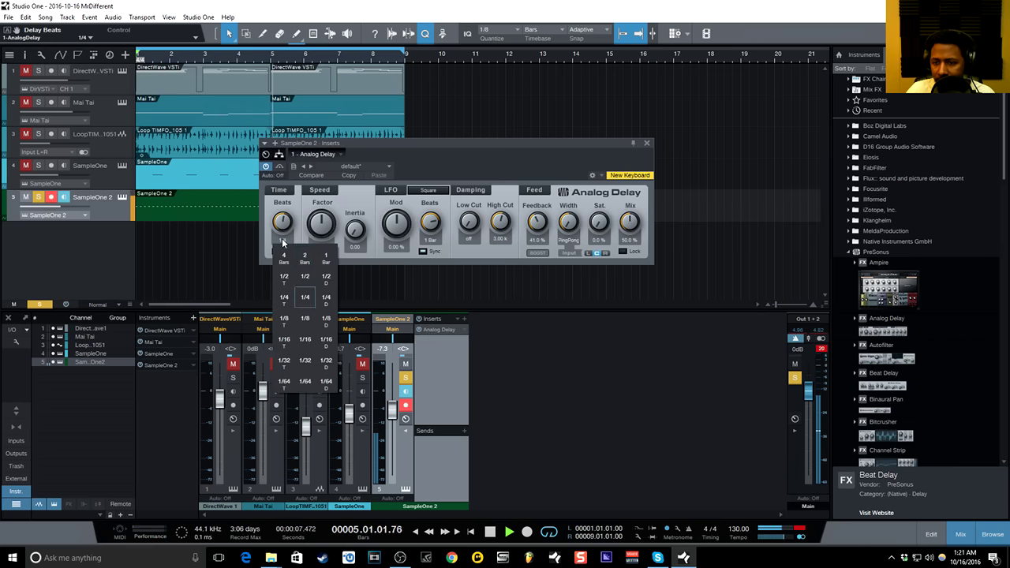
left_click(305, 276)
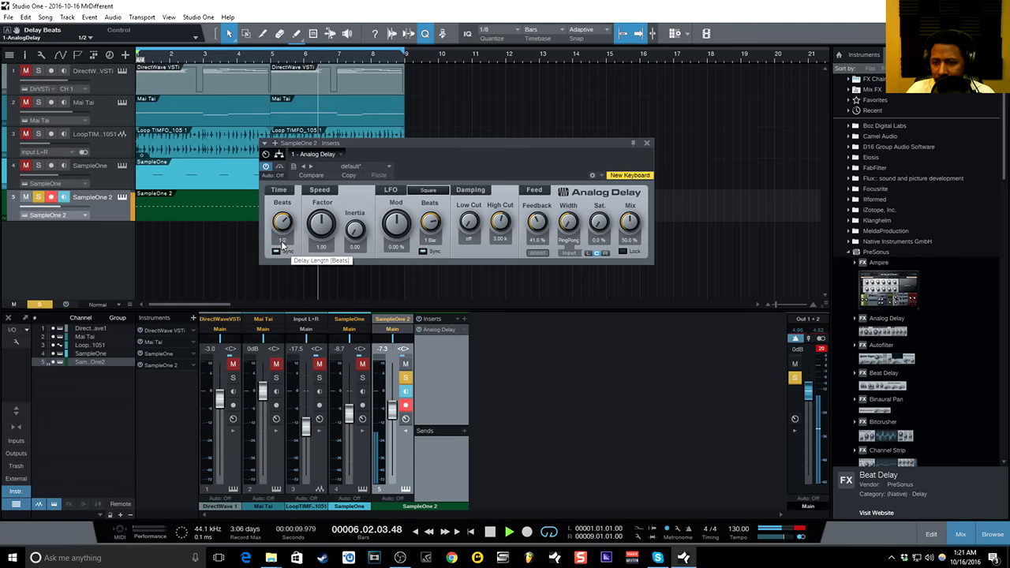
left_click(282, 241)
left_click(305, 341)
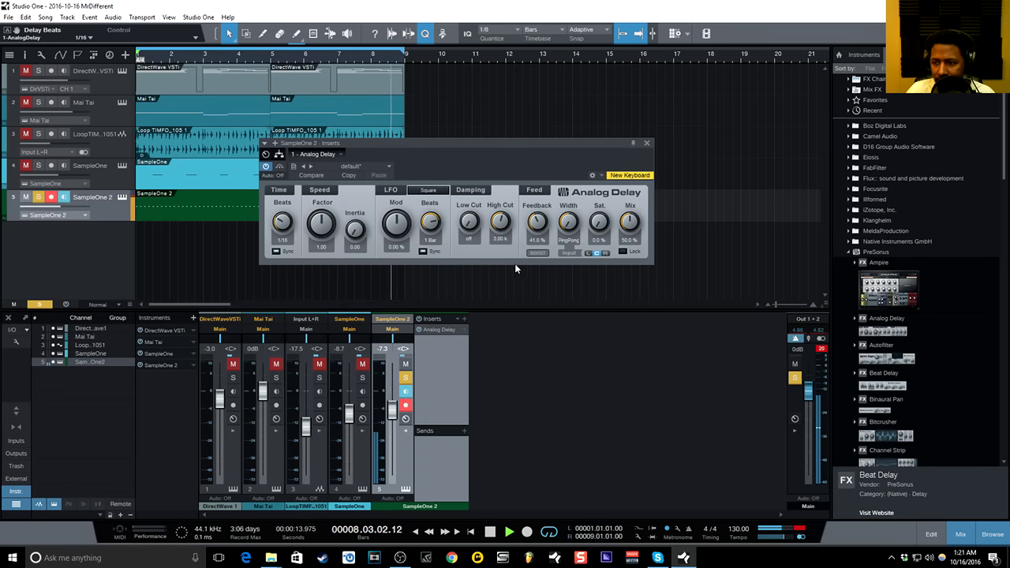
- Set the Analog Delay's feedback to 20% and its damping to a 200 Hz low cut and 2.00 kHz high cut
type("20")
key("Return")
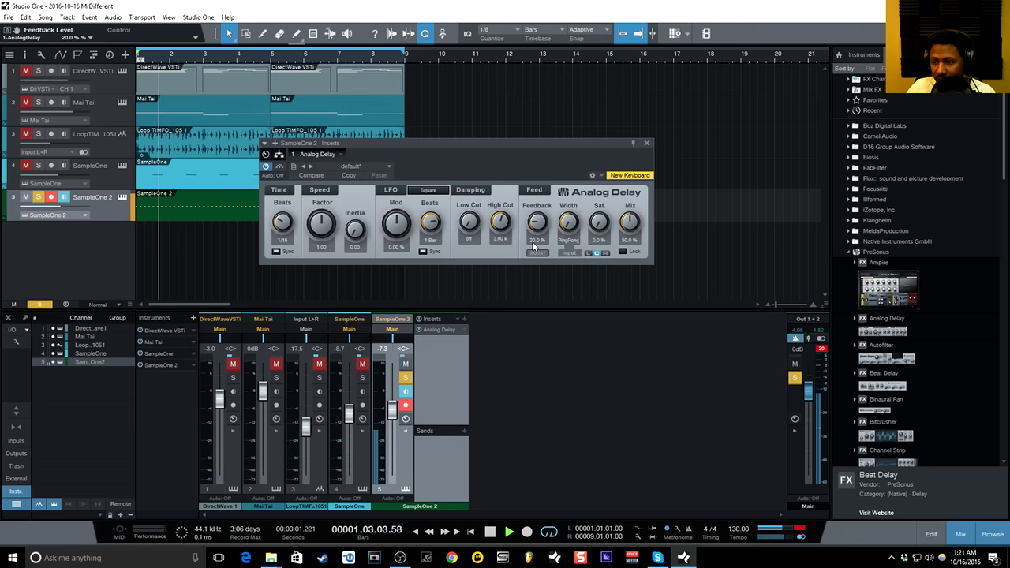
left_click_drag(472, 224, 472, 190)
left_click(470, 239)
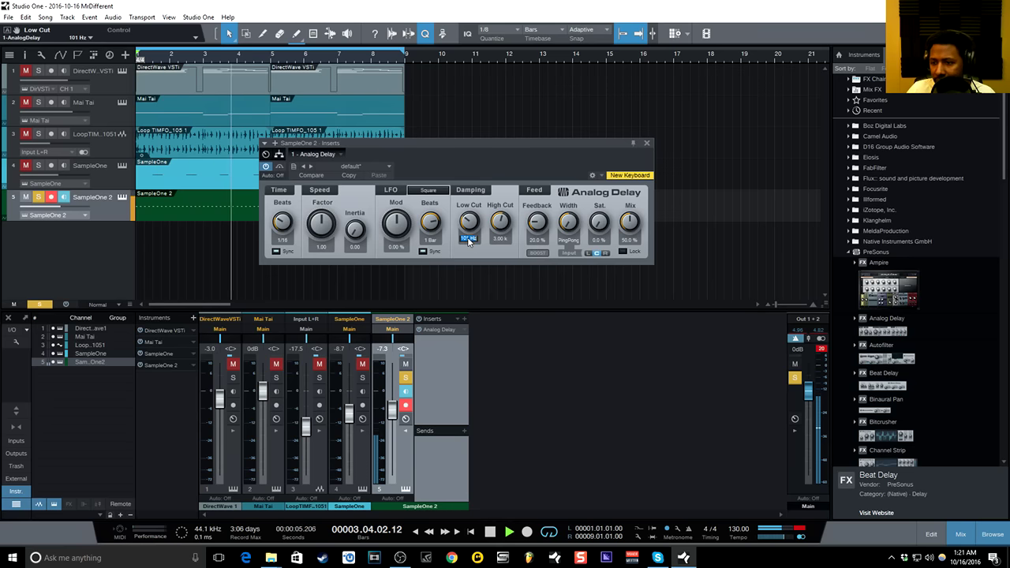
type("200")
key("Return")
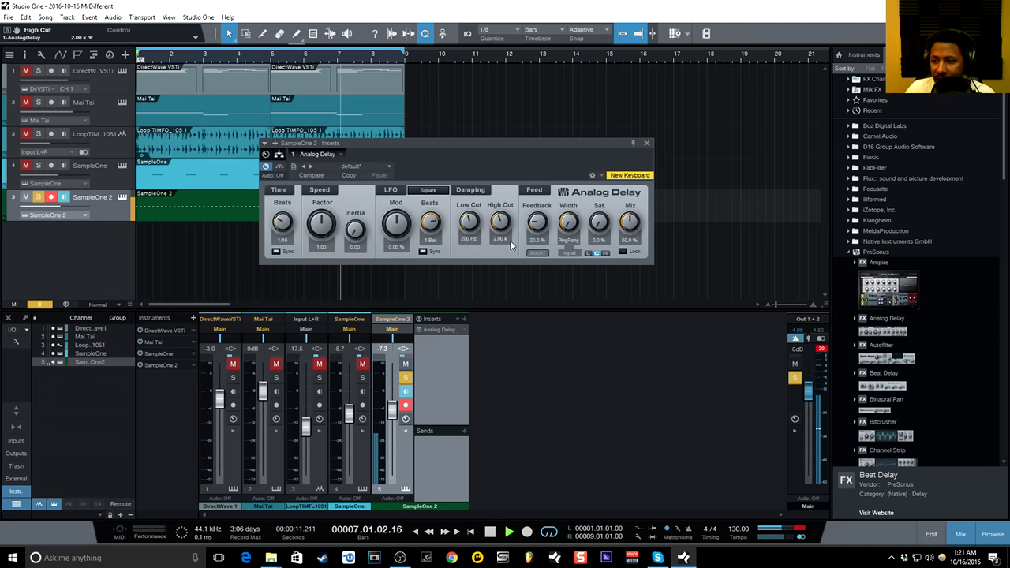
- Set the Analog Delay's feedback to 10% and its mix to 30%, and close the effect window
left_click(626, 239)
type("50")
key("Return")
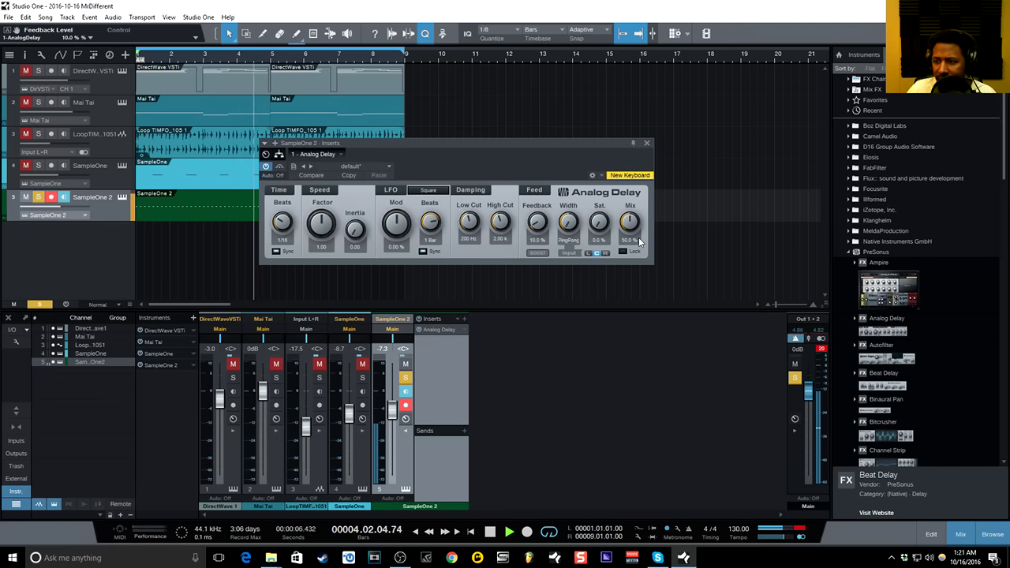
left_click(632, 240)
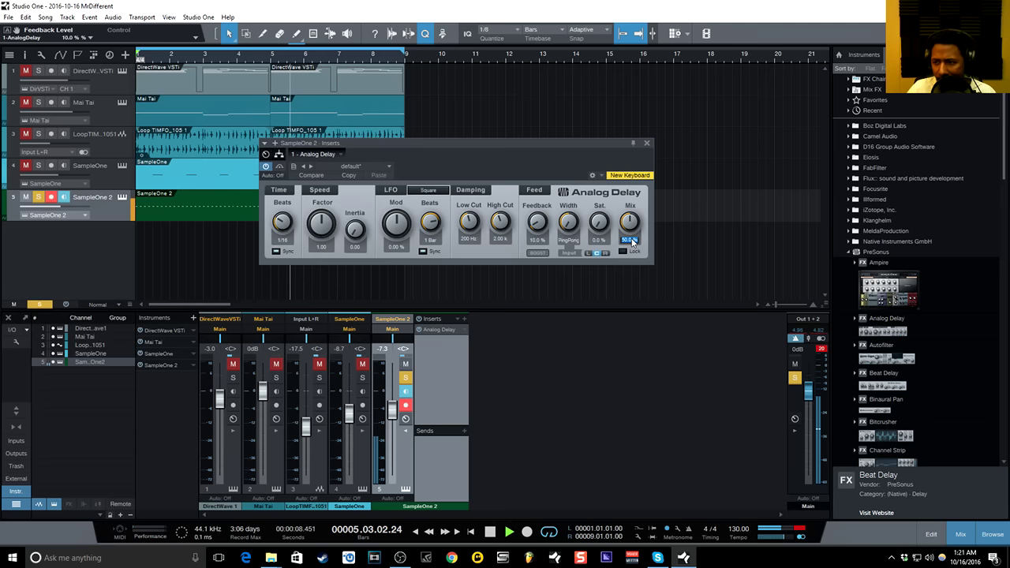
type("30")
key("Return")
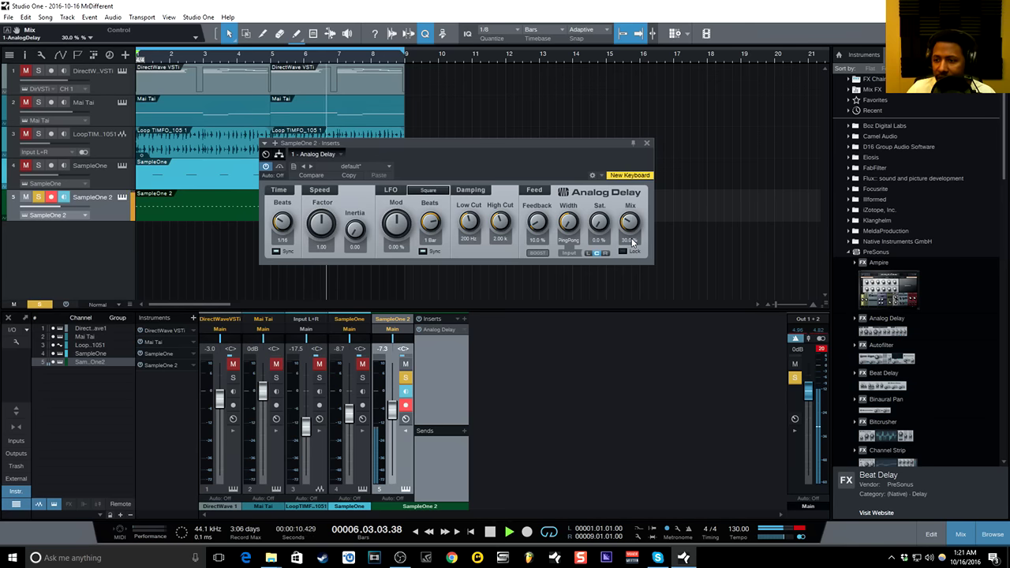
left_click(647, 144)
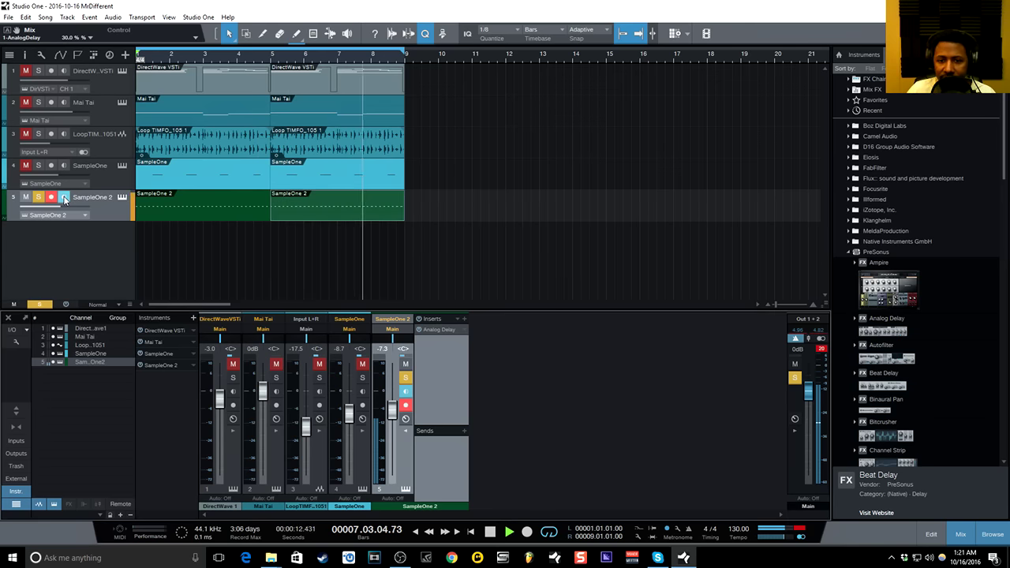
- Unsolo the SampleOne 2 track, set its Analog Delay time to 1/8, and compare the sound with the delay bypassed
left_click(38, 197)
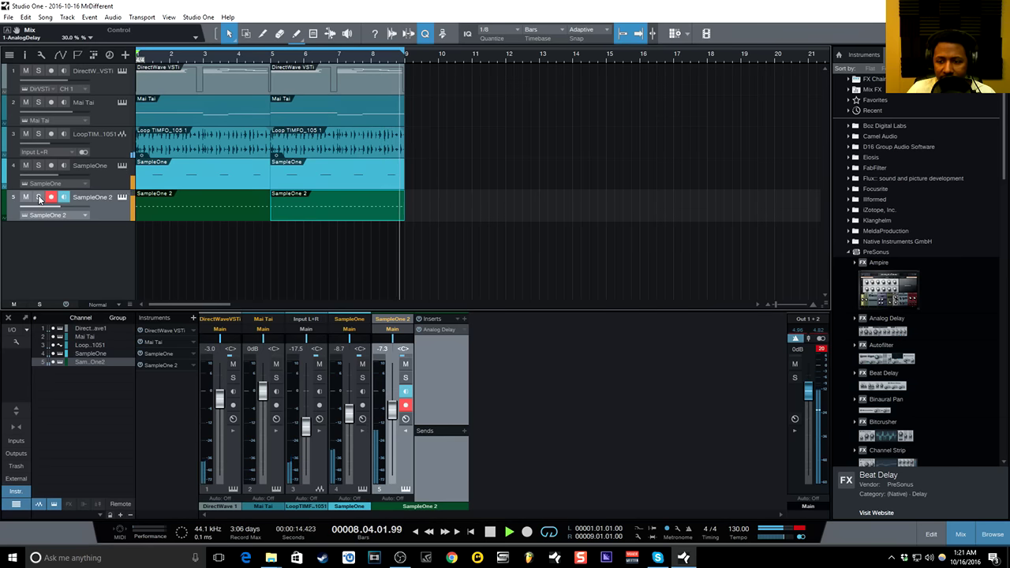
left_click(439, 330)
left_click(284, 239)
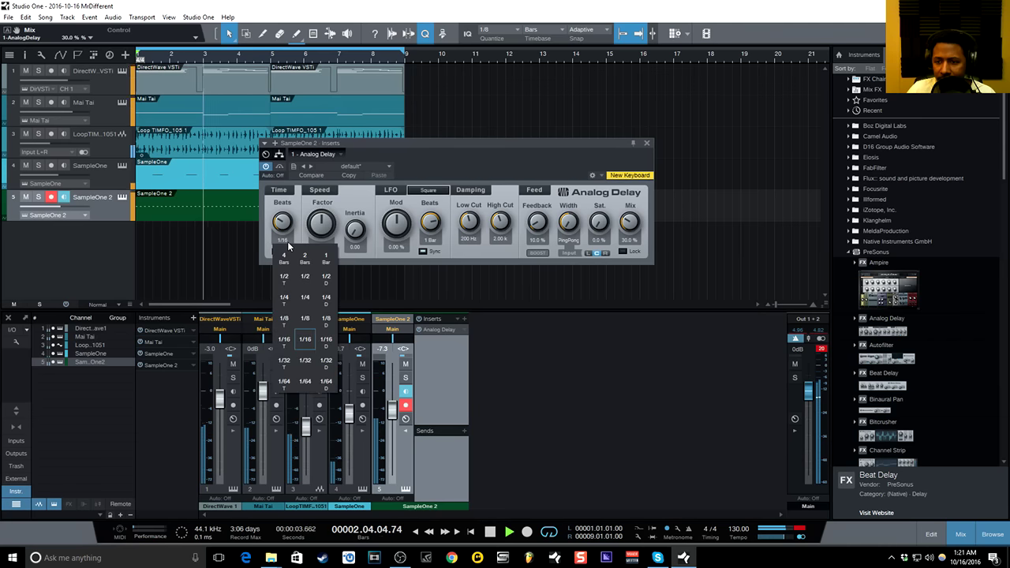
left_click(306, 327)
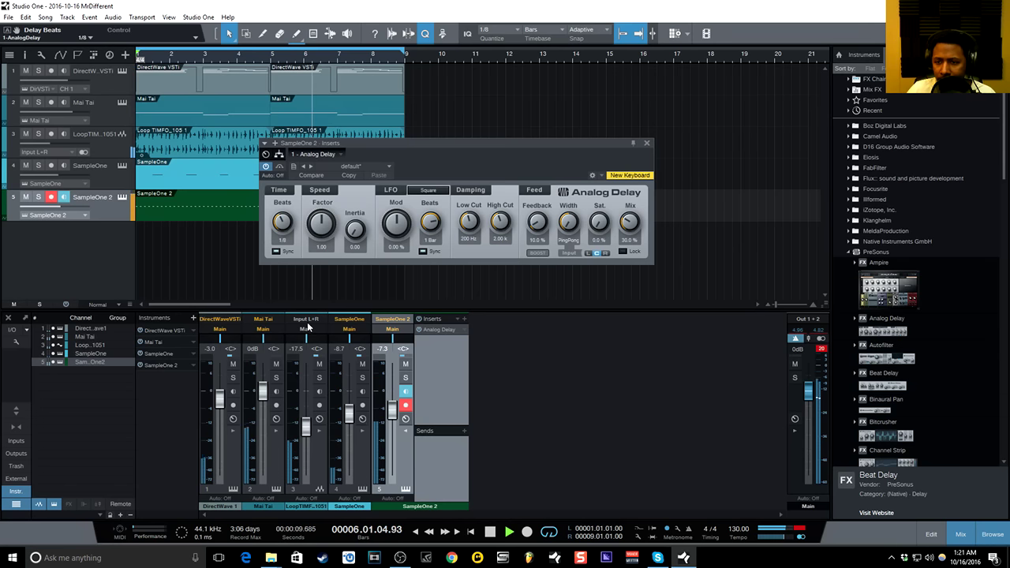
left_click(279, 167)
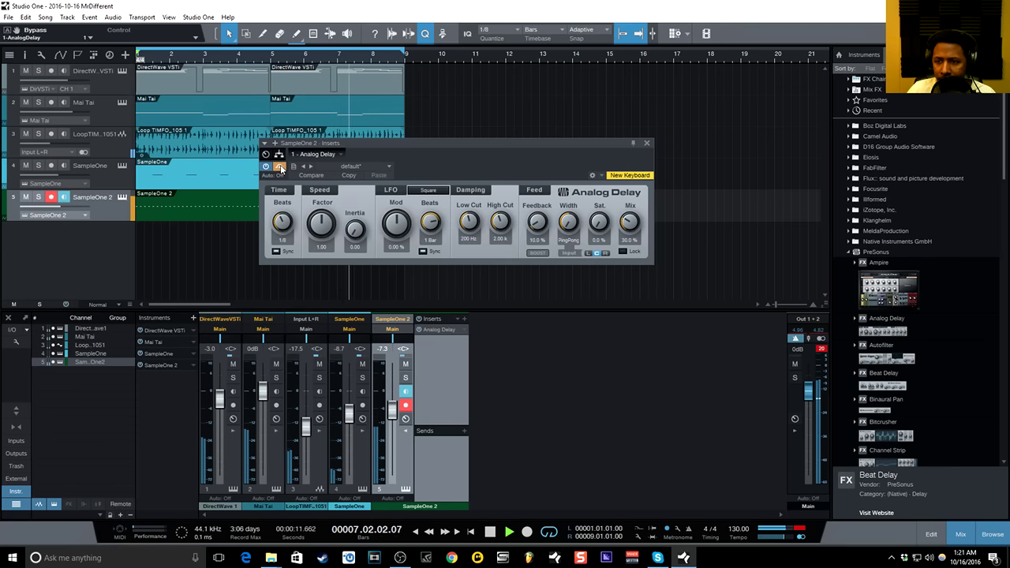
left_click(279, 168)
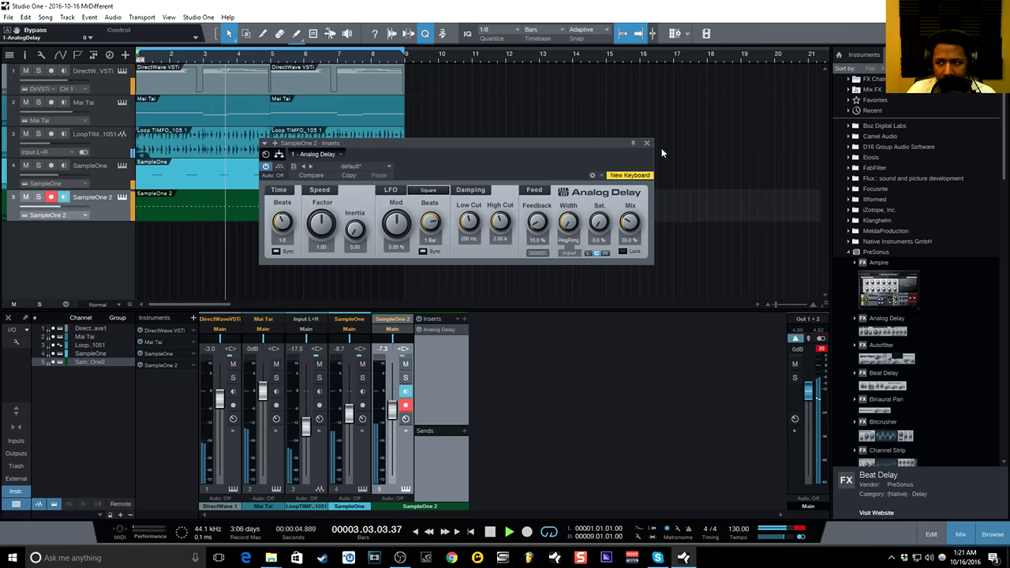
- Reset the main output's clip indicator, close the delay window, and lower the SampleOne 2 channel to -11.1 dB
left_click(819, 349)
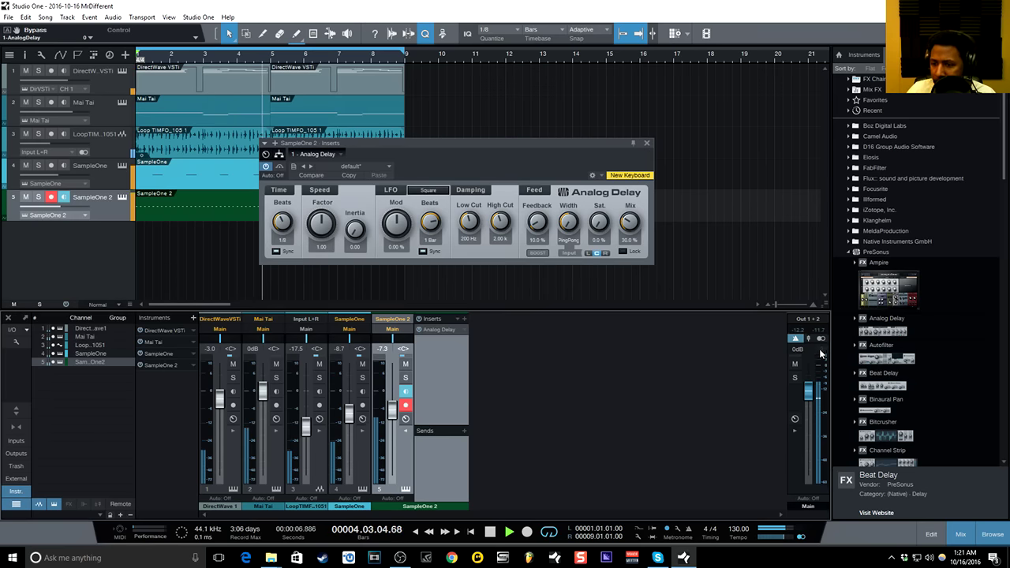
left_click(646, 143)
left_click_drag(394, 417, 395, 431)
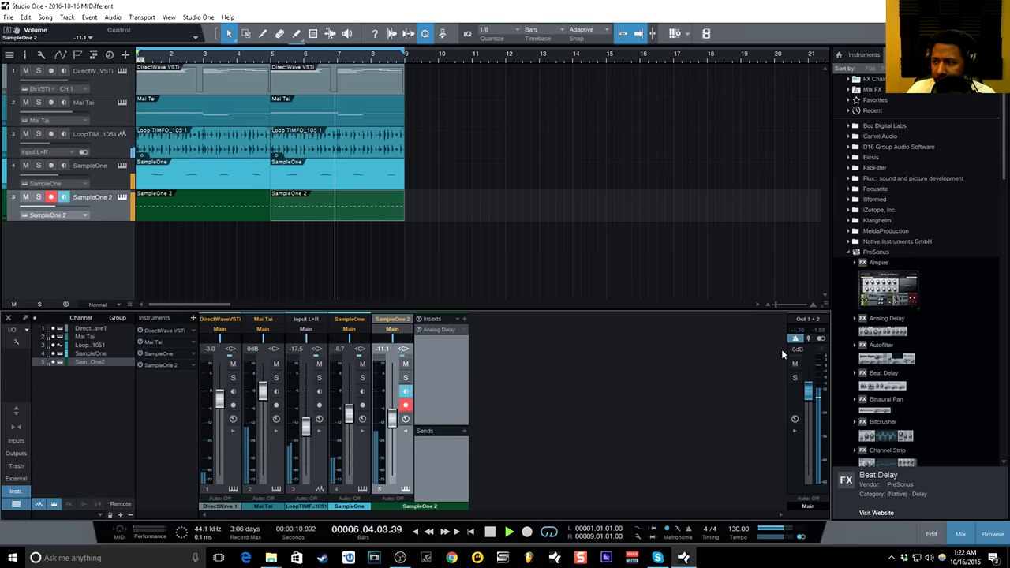
- Stop playback and add Kontakt 5 from the Native Instruments folder as a new instrument track below SampleOne 2
left_click(858, 252)
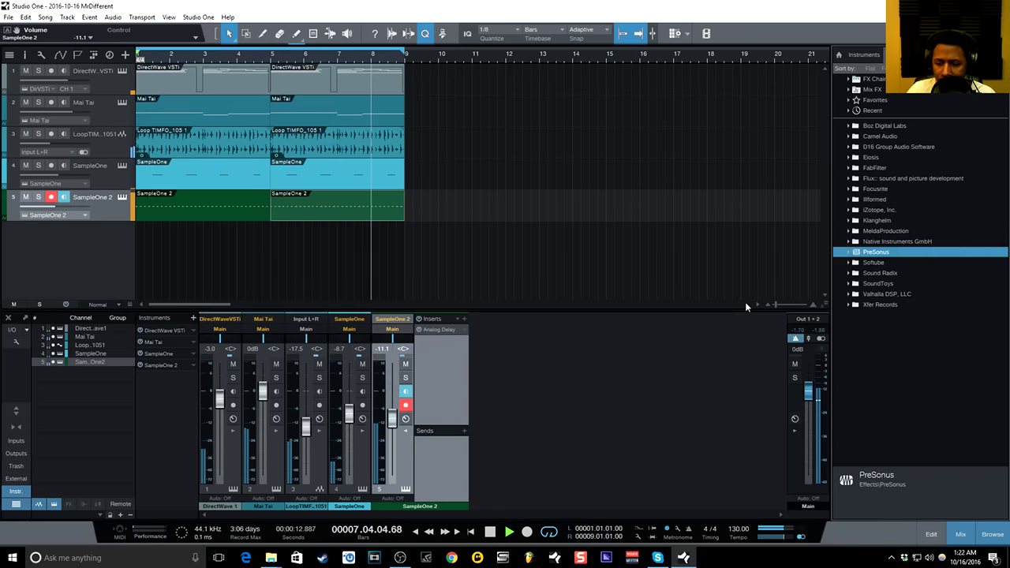
left_click(491, 533)
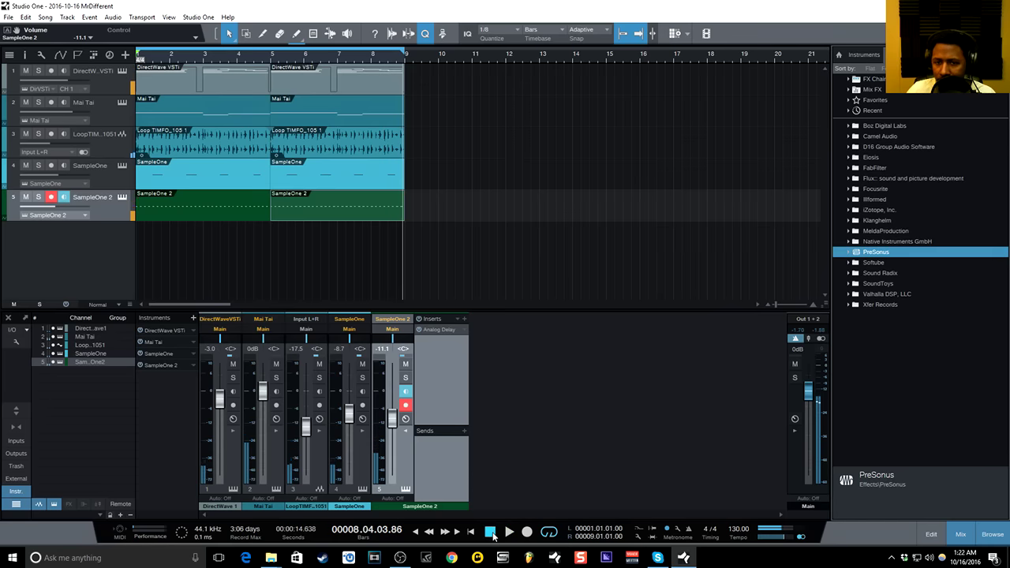
left_click(864, 55)
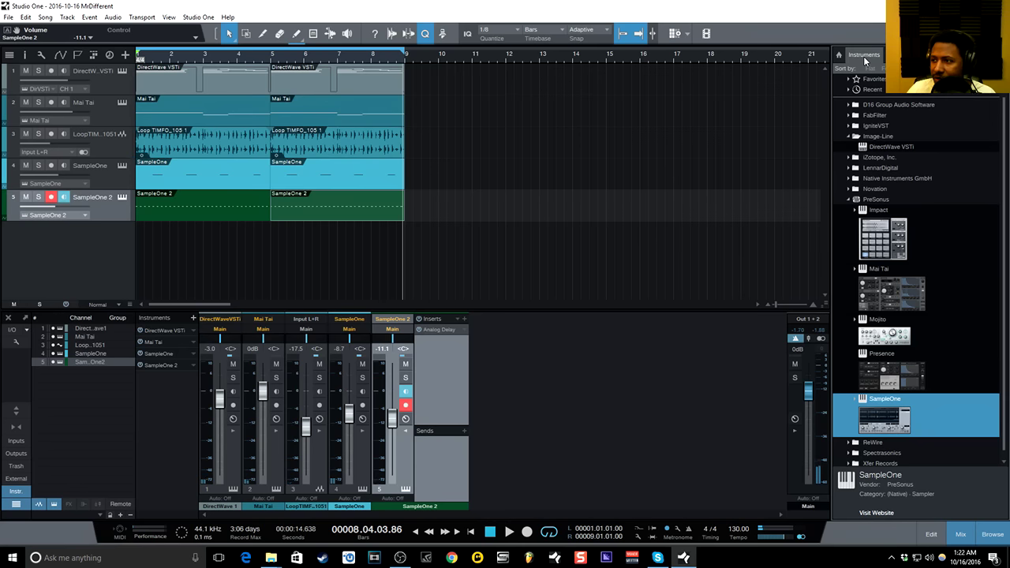
left_click(853, 201)
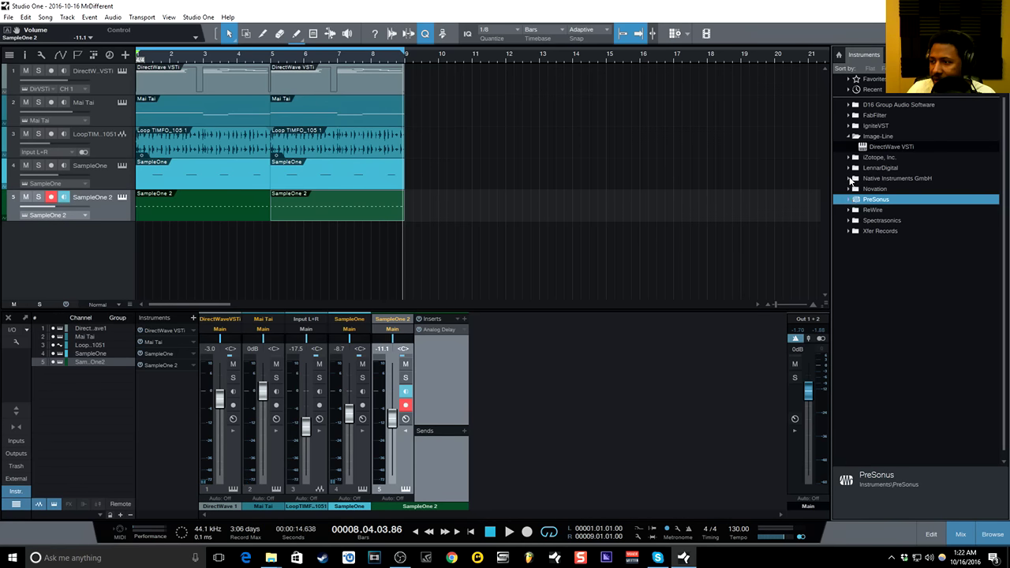
left_click(852, 180)
left_click_drag(912, 365, 87, 229)
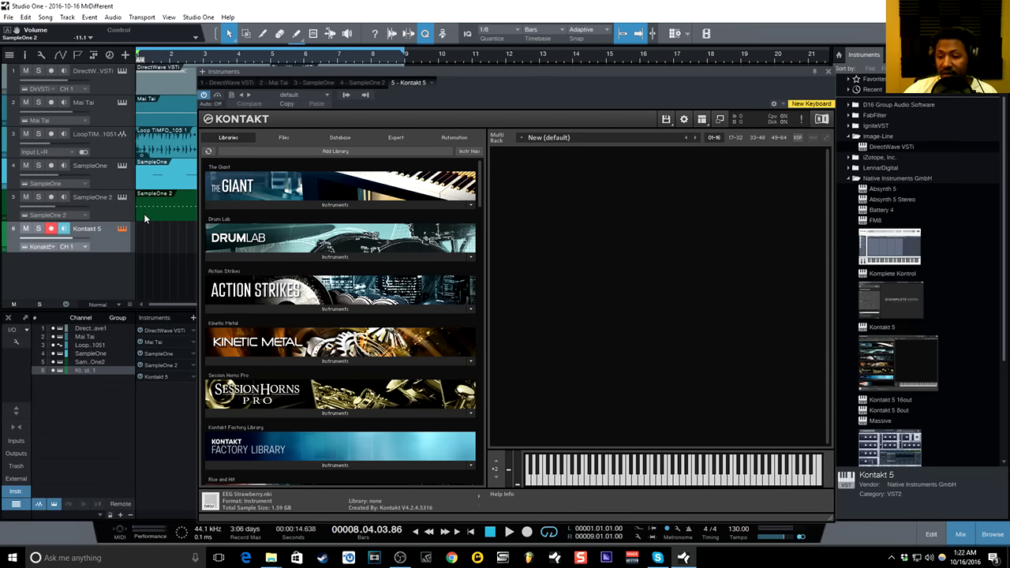
- Load String Ensemble into Kontakt from the Factory Library's Orchestral VSL Strings folder
scroll(417, 379, "down", 3)
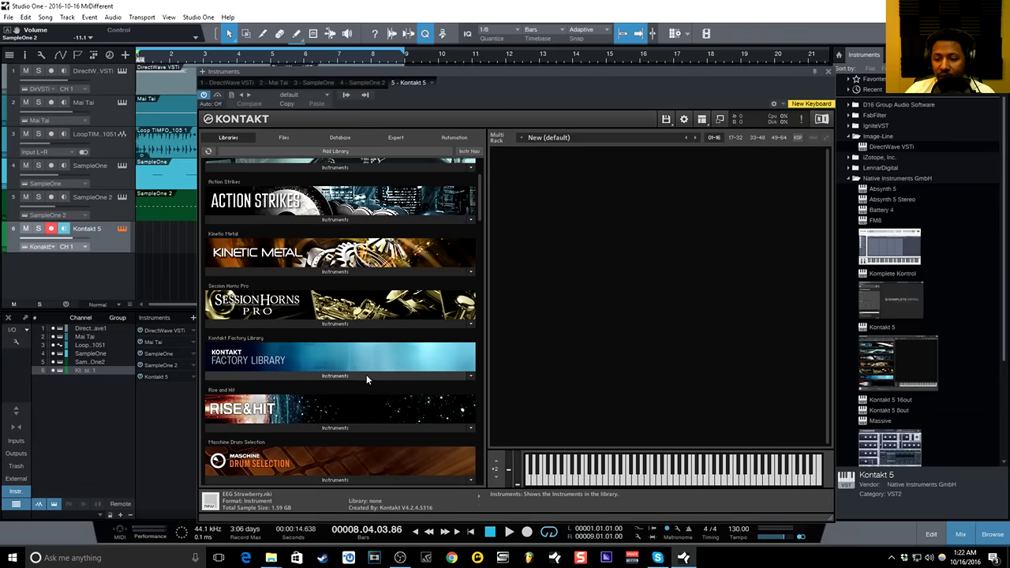
left_click(356, 375)
double_click(230, 390)
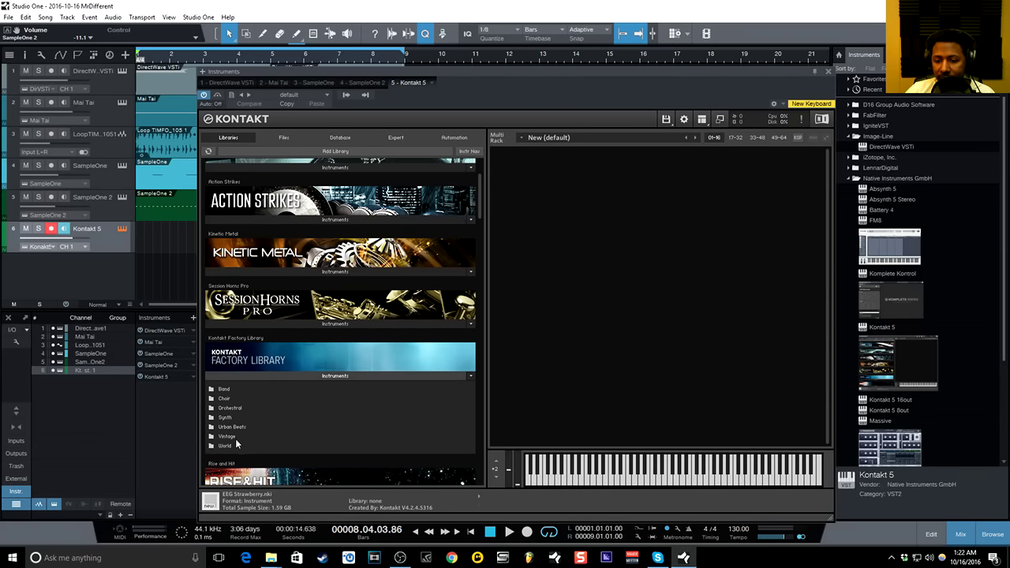
double_click(232, 438)
double_click(225, 343)
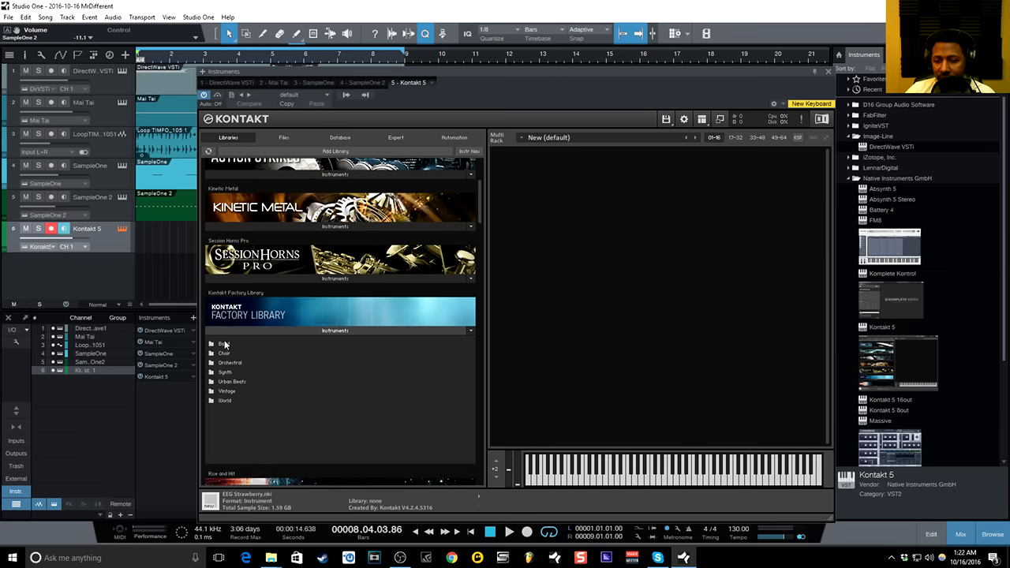
double_click(232, 362)
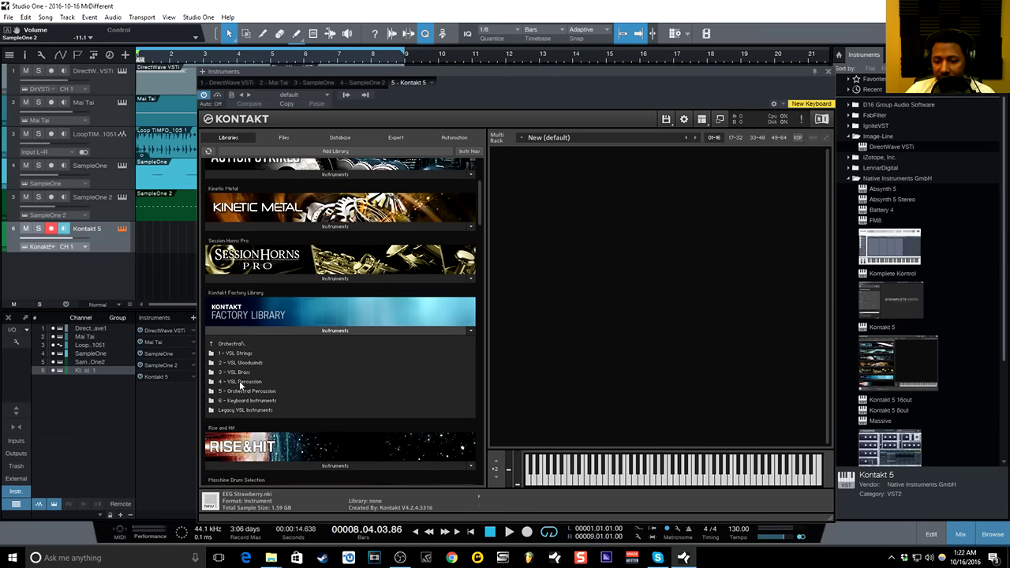
double_click(240, 358)
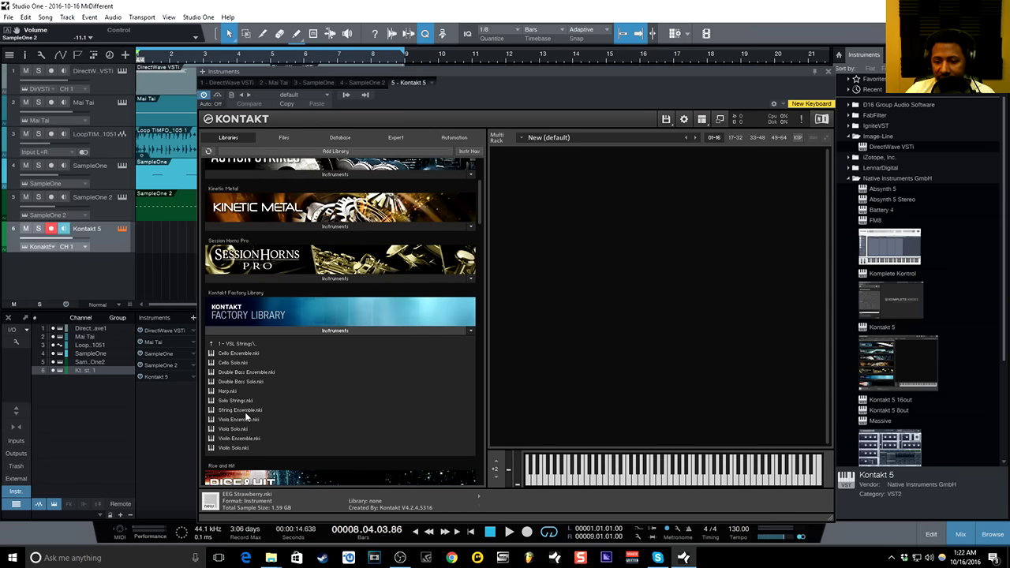
left_click_drag(236, 410, 604, 294)
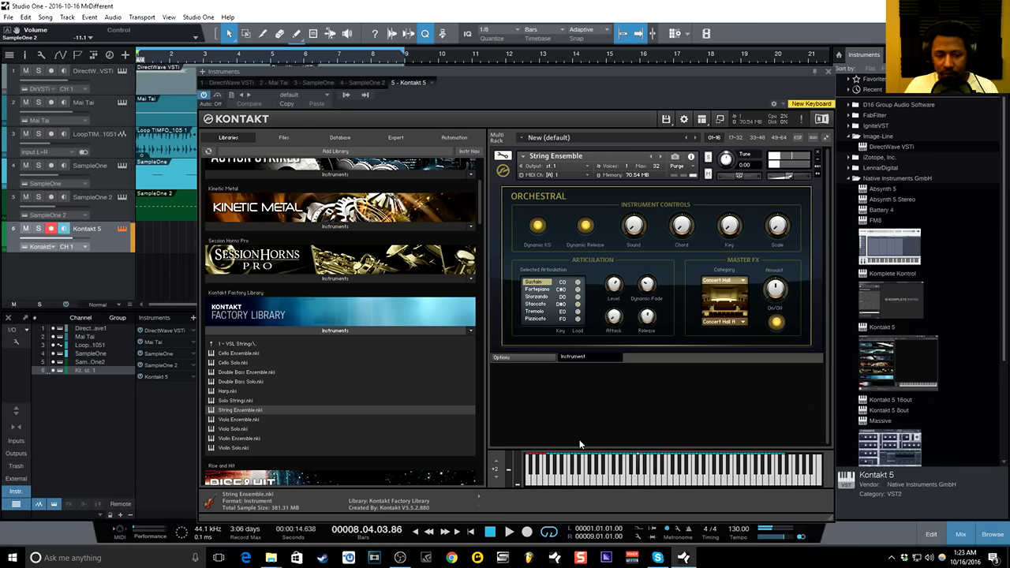
- Play the song from the start to audition the String Ensemble against the beat, and close the Kontakt window
left_click(471, 532)
left_click(509, 532)
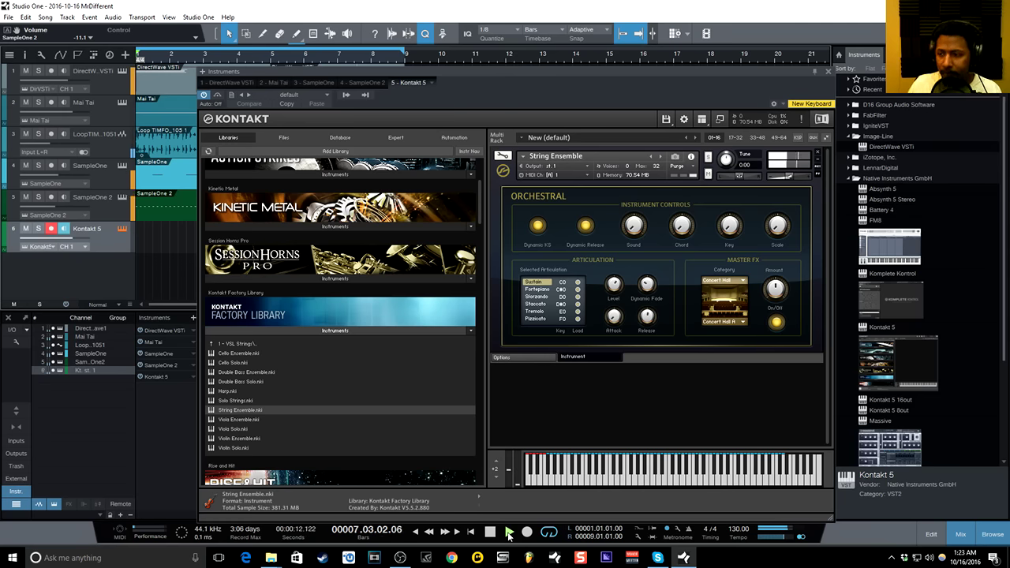
left_click(827, 72)
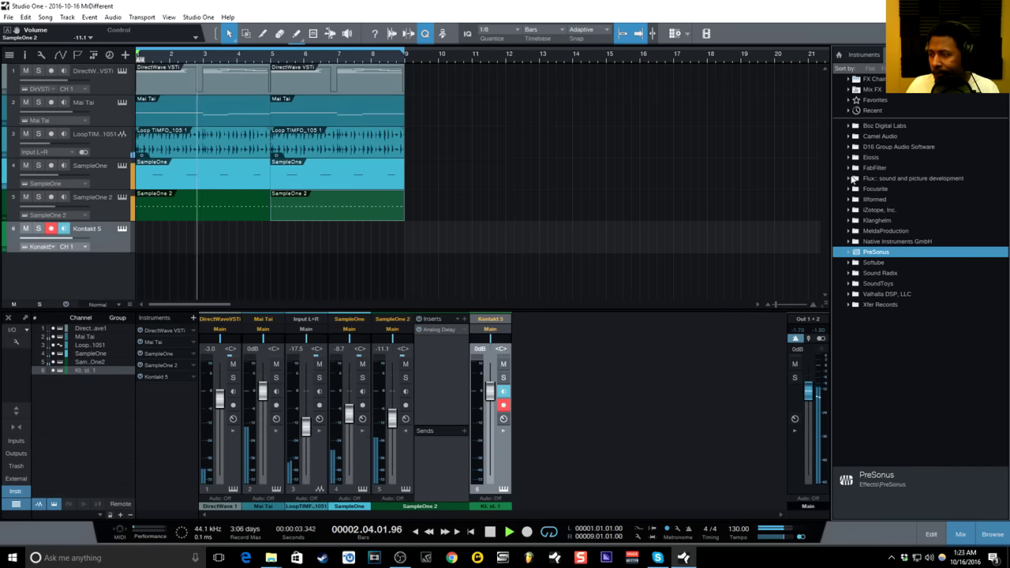
- Insert Decimort2 on the Kontakt 5 track with Images Filter on and a 648 Hz filter cutoff, and lower the channel to -7.3 dB
left_click(850, 147)
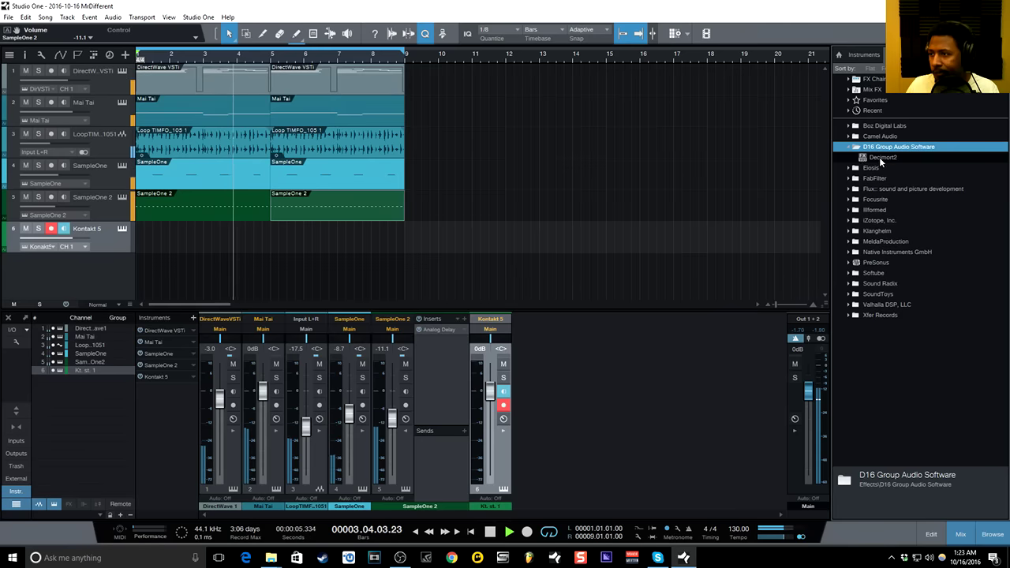
left_click_drag(882, 157, 101, 235)
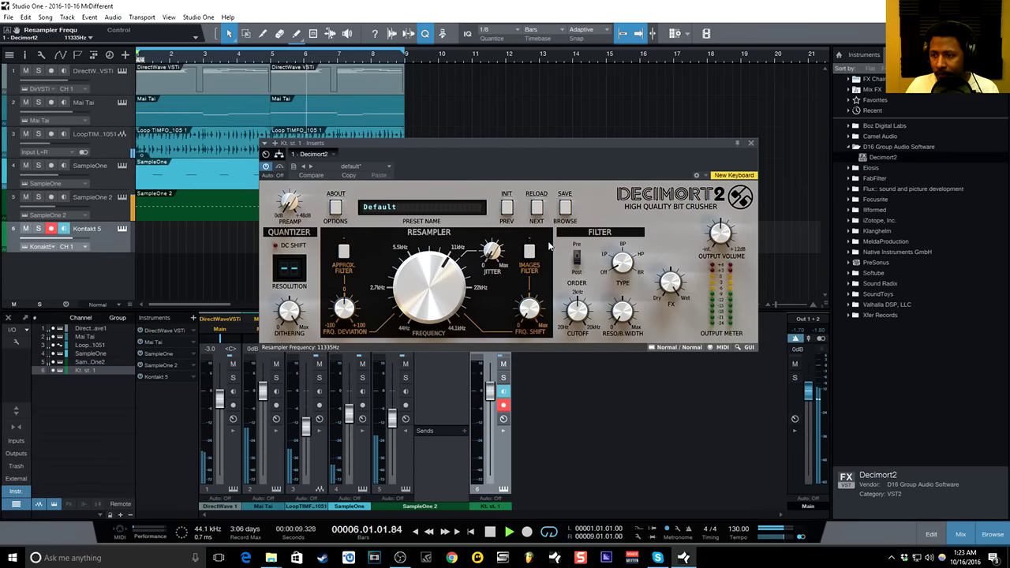
left_click(528, 251)
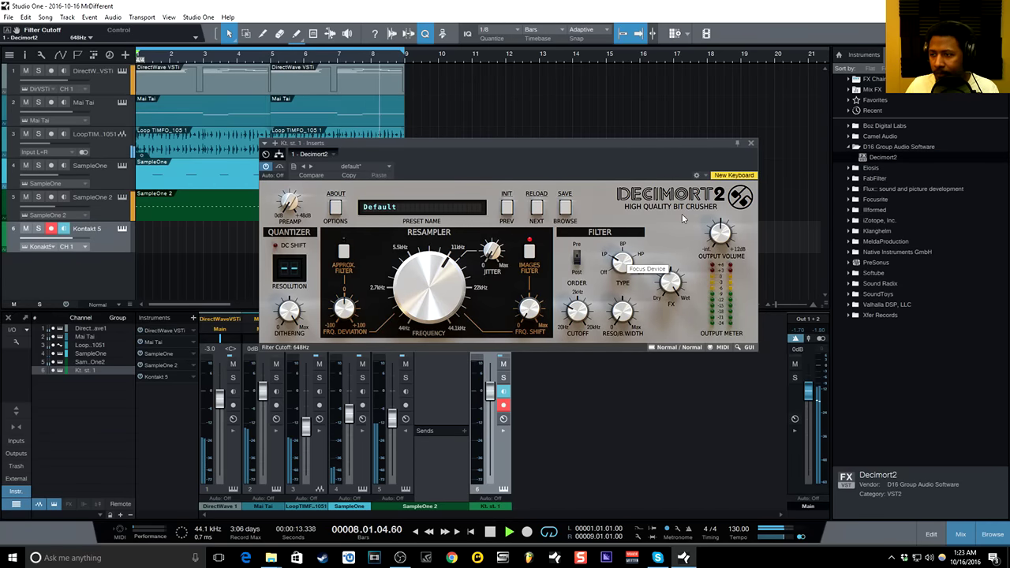
left_click(750, 143)
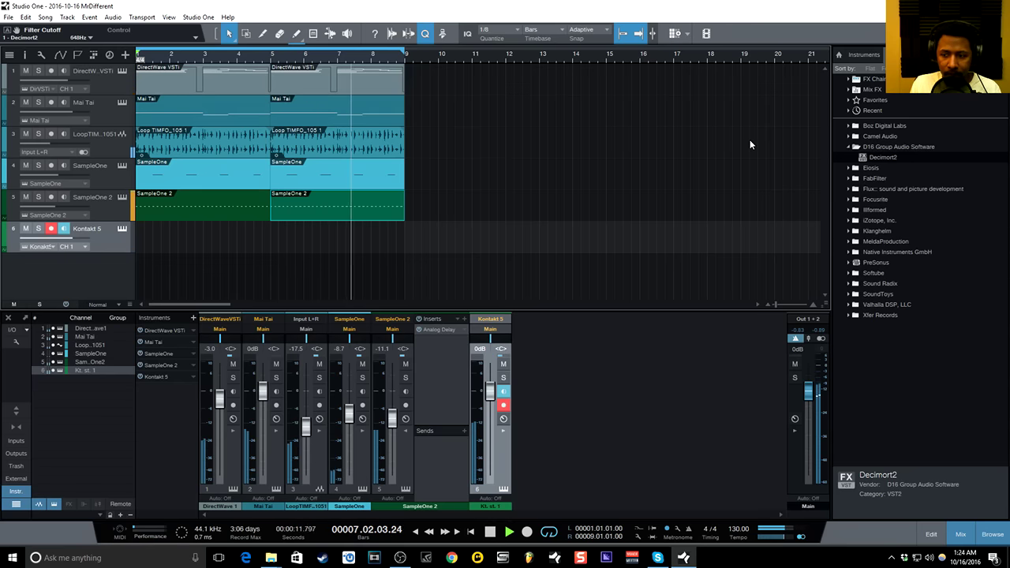
left_click_drag(489, 391, 494, 409)
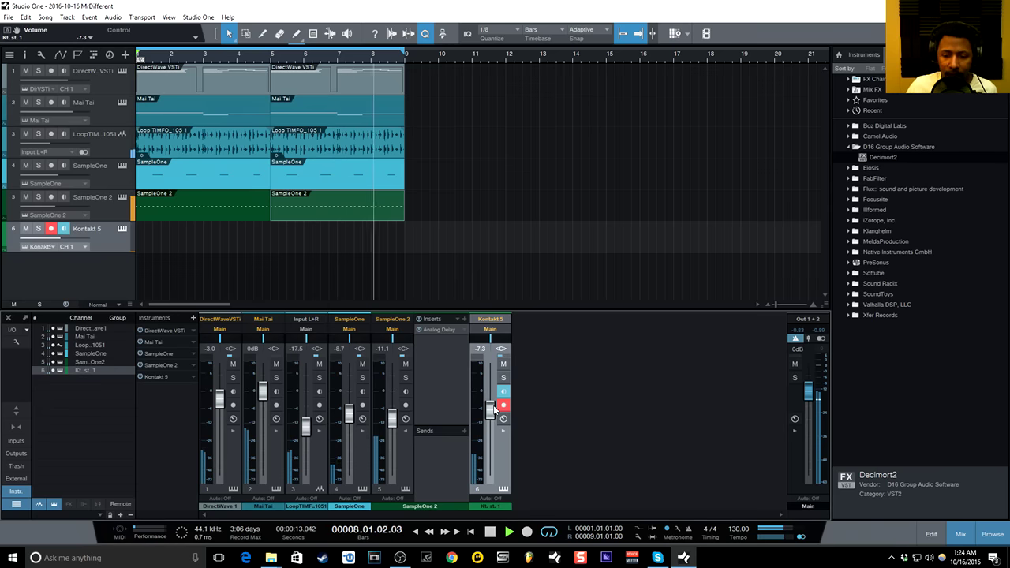
- Return to the song start and record a four-bar chord part on the Kontakt 5 track
left_click(490, 533)
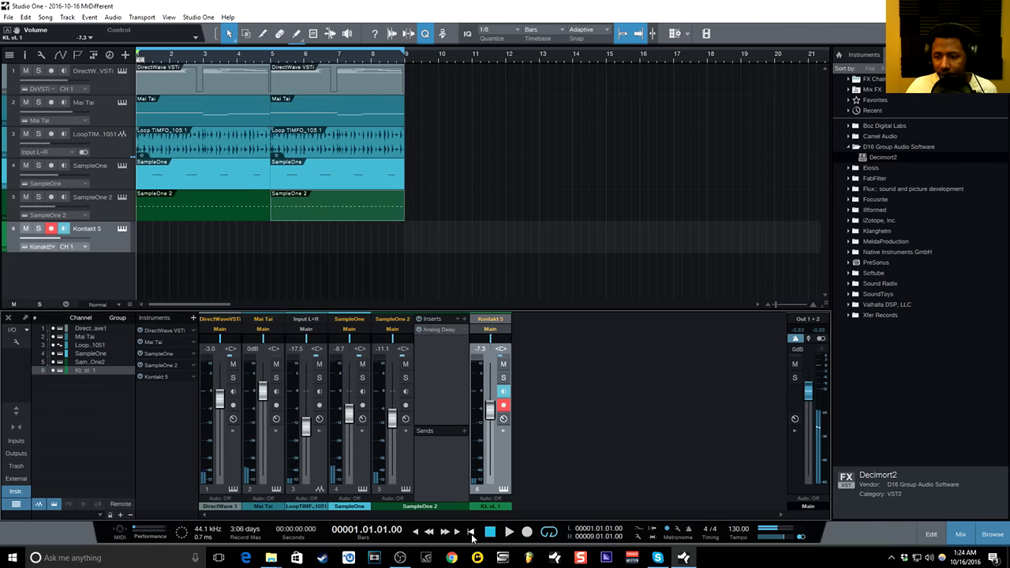
left_click(527, 532)
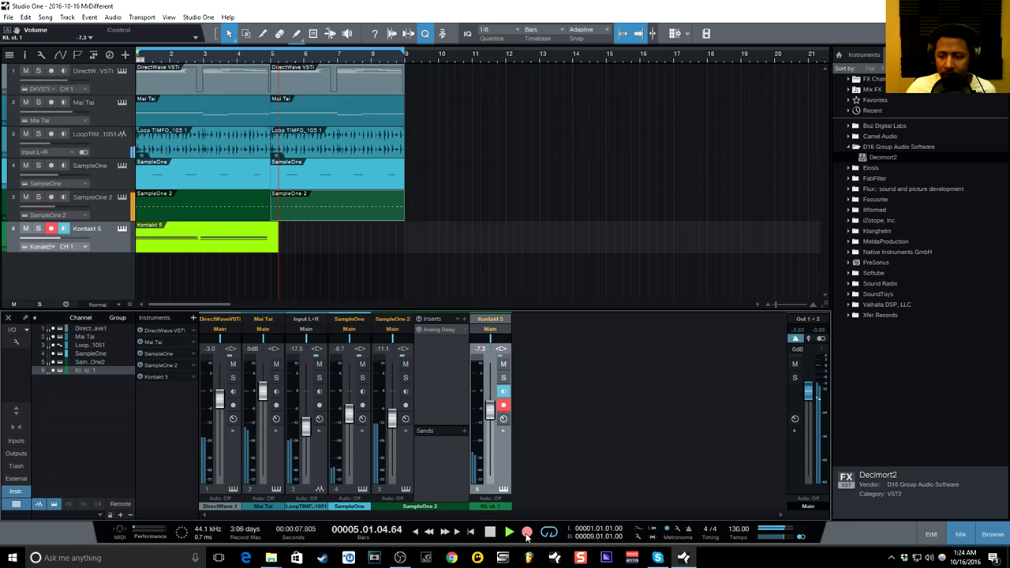
key("space")
- Quantize all notes of the recorded Kontakt 5 part to 1/8 and move the second chord's three lower notes to bar 3
double_click(242, 238)
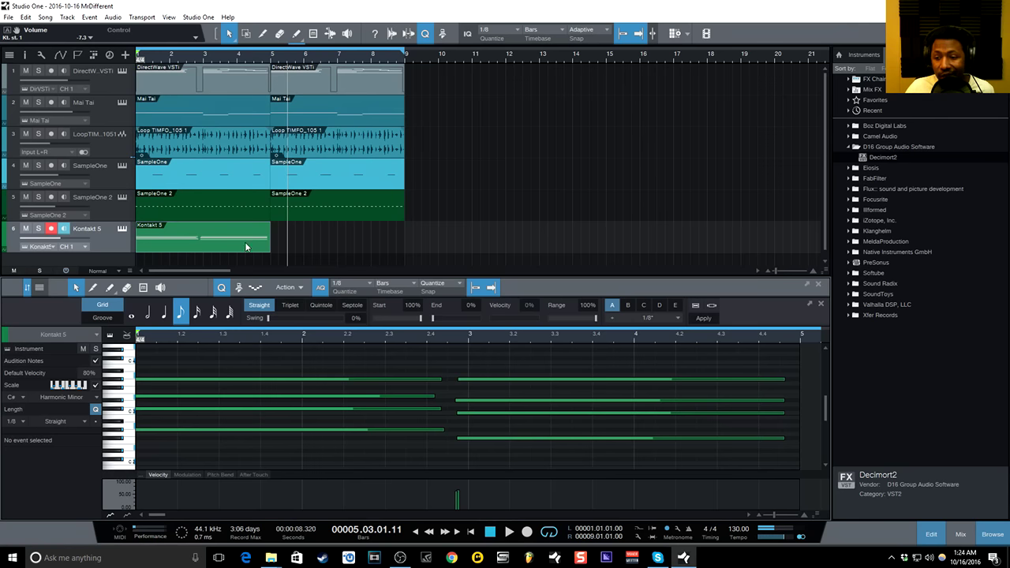
left_click_drag(563, 359, 316, 452)
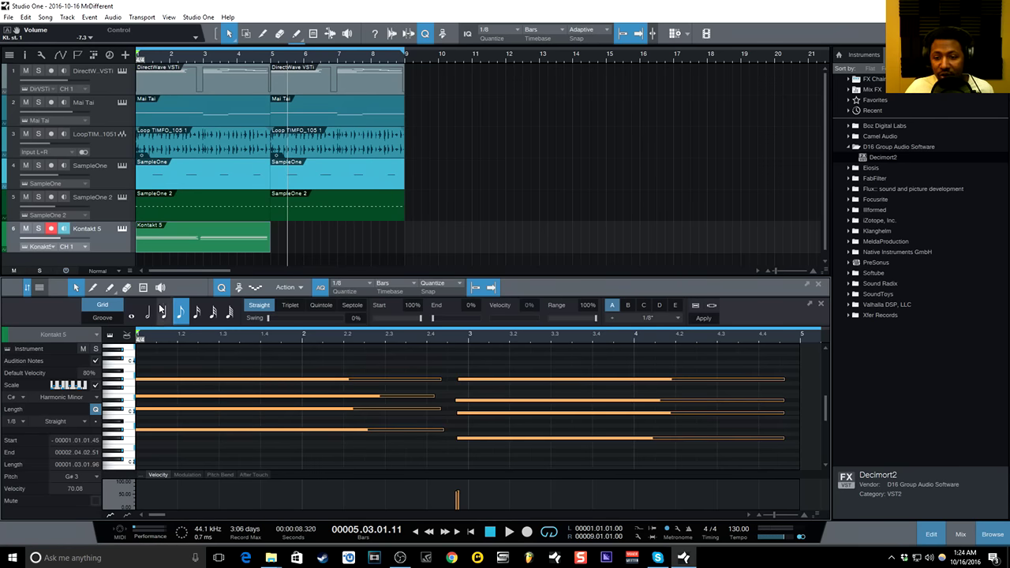
left_click(181, 312)
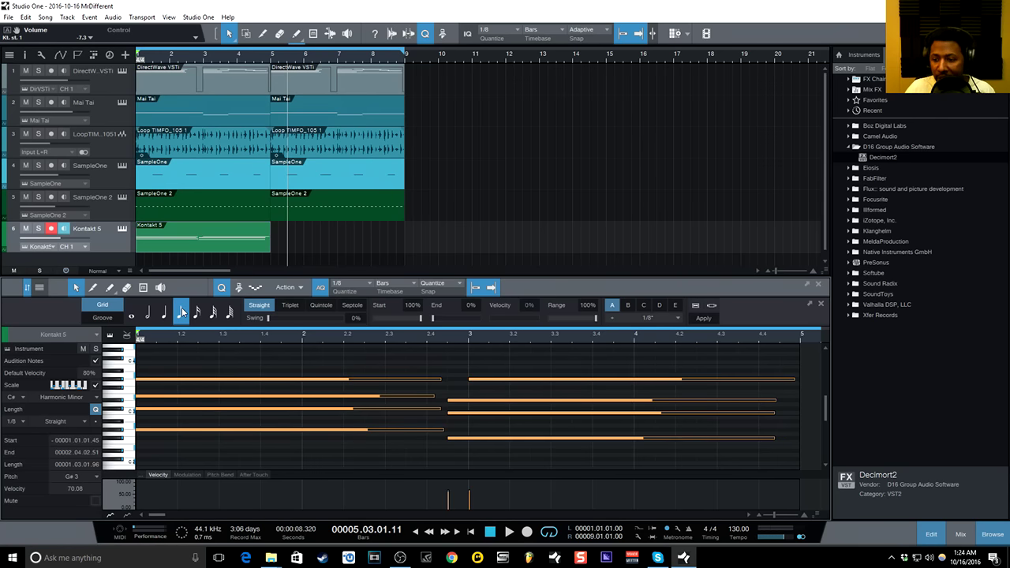
left_click(530, 396)
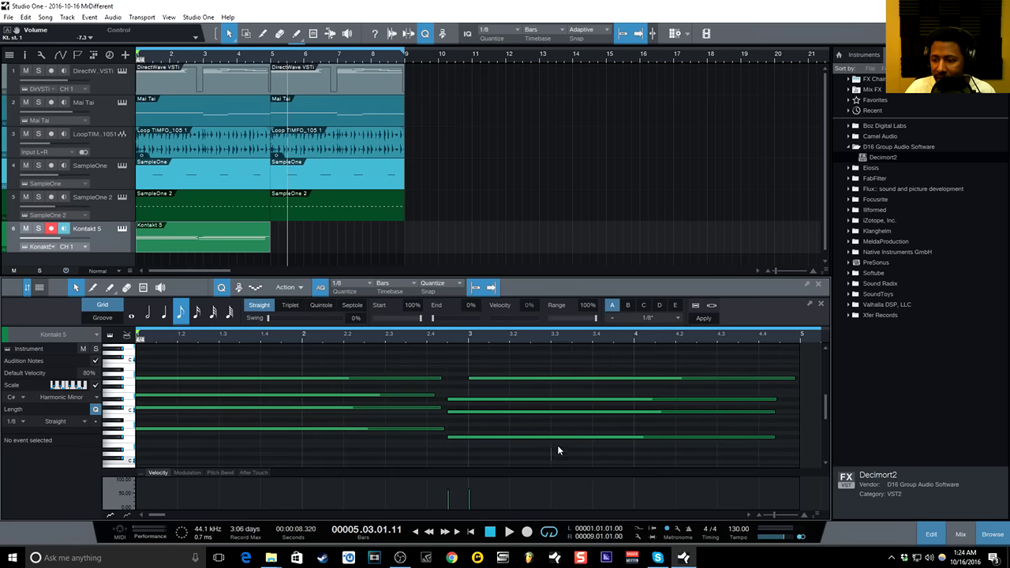
left_click_drag(549, 395, 530, 457)
left_click_drag(503, 404, 516, 404)
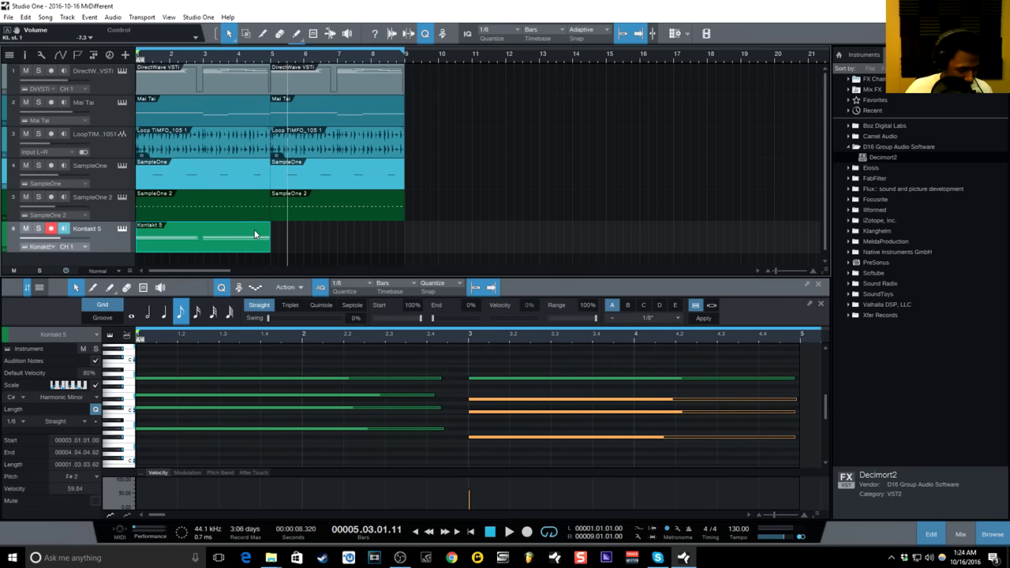
- Duplicate the Kontakt 5 clip and, during playback, align the end points of the first chord's notes in the copy
key("d")
key("space")
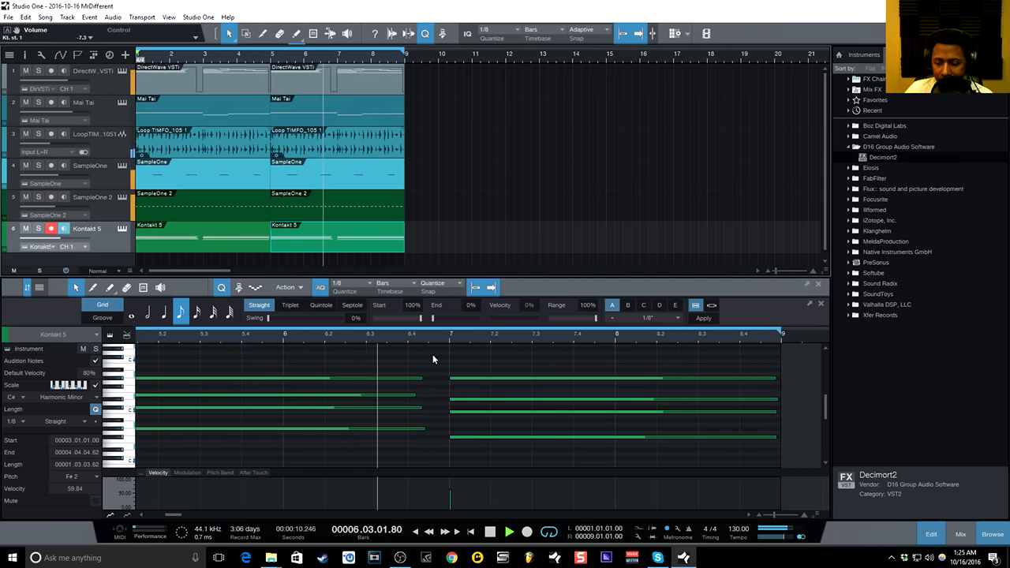
left_click_drag(433, 354, 429, 429)
left_click(437, 401)
mouse_move(429, 389)
left_mouse_down()
mouse_move(414, 411)
mouse_move(430, 408)
mouse_move(427, 380)
left_mouse_up()
left_click(429, 397)
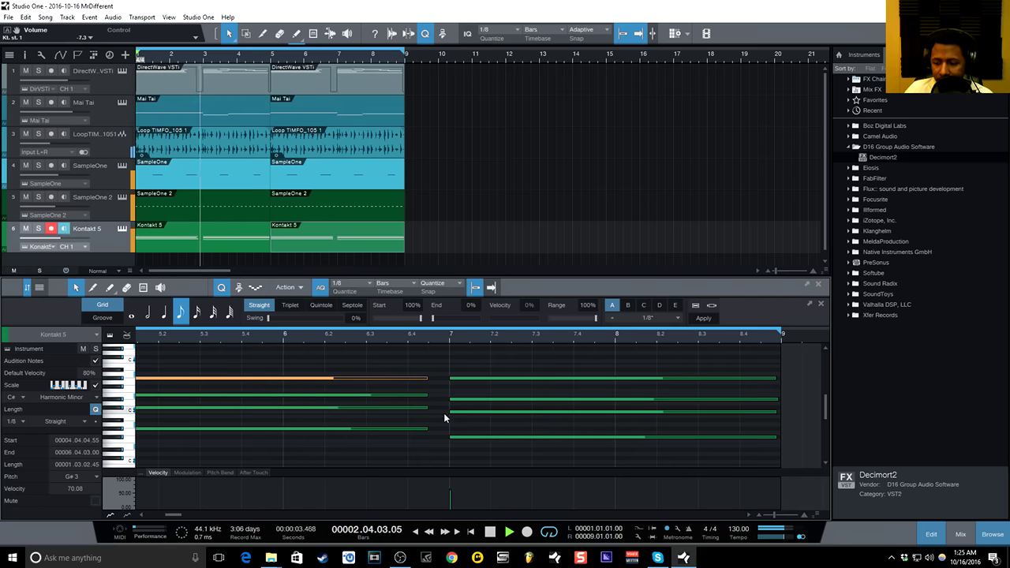
- Delete the edited Kontakt 5 copy and duplicate the original clip again to fill bars 5 to 8
left_click(340, 235)
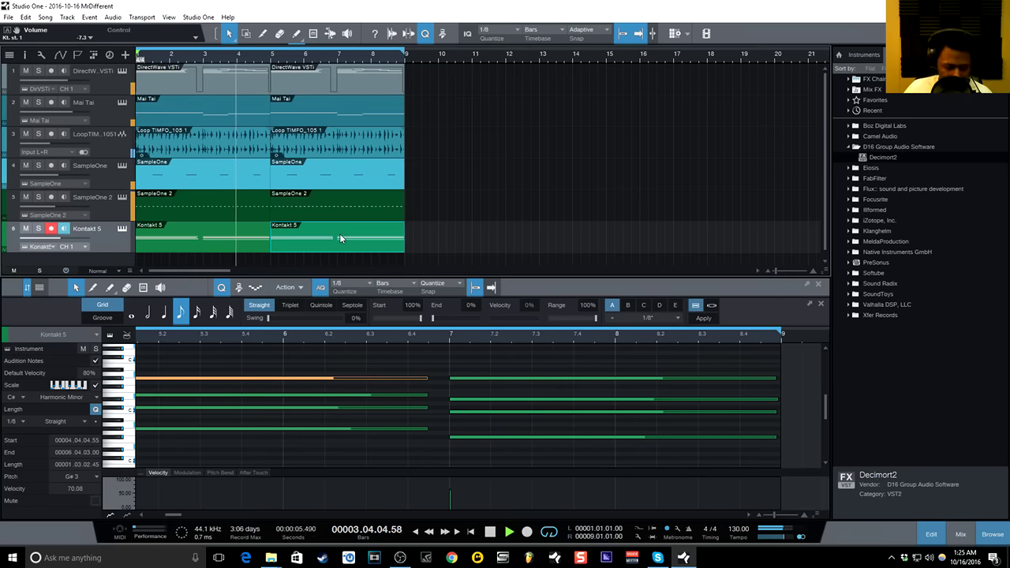
key("Delete")
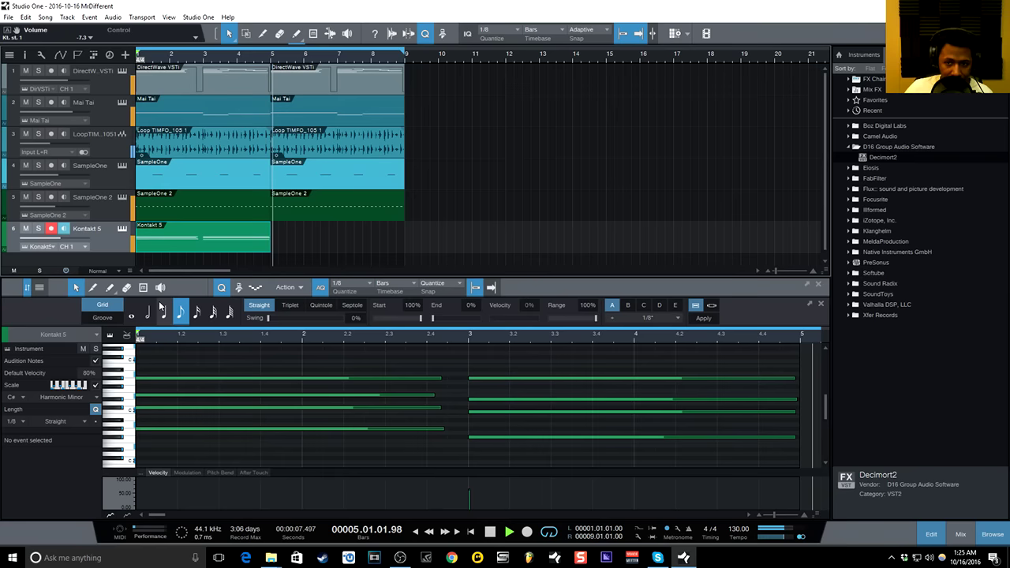
left_click(226, 236)
key("ctrl+d")
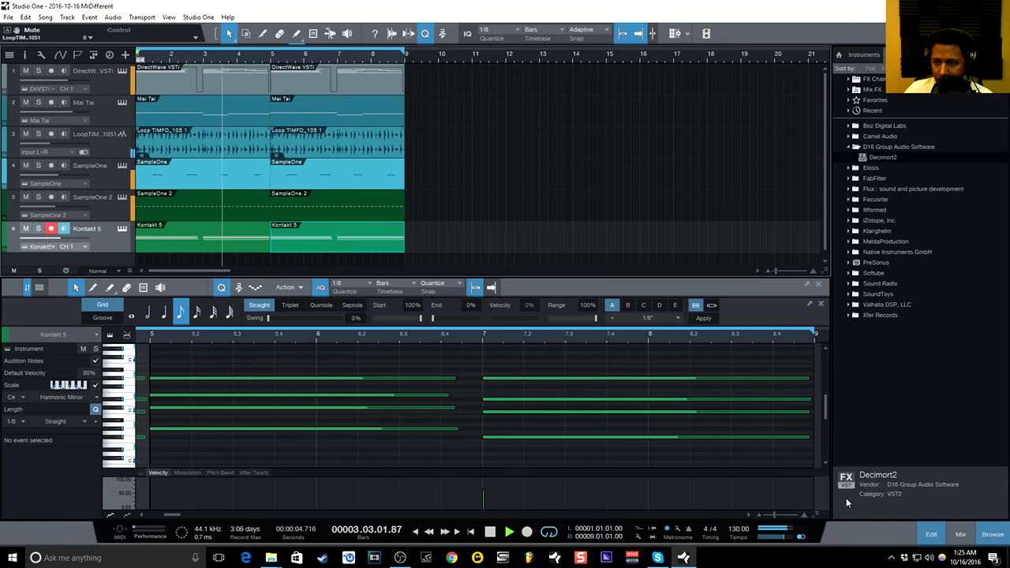
- Play the song from the start with the Mai Tai track muted, unmute it during playback and stop
left_click(489, 532)
left_click_drag(480, 278, 480, 323)
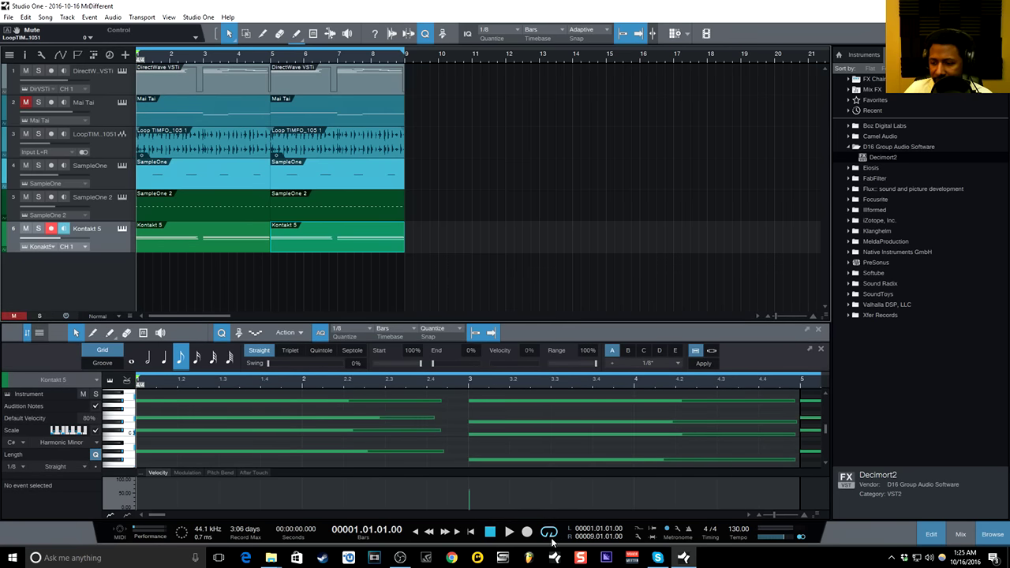
left_click(509, 532)
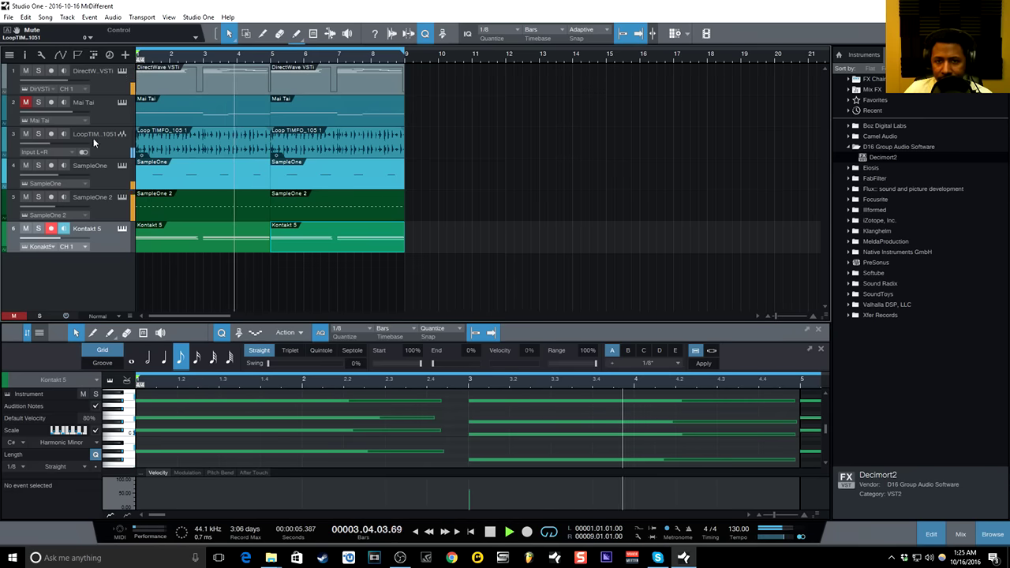
left_click(27, 104)
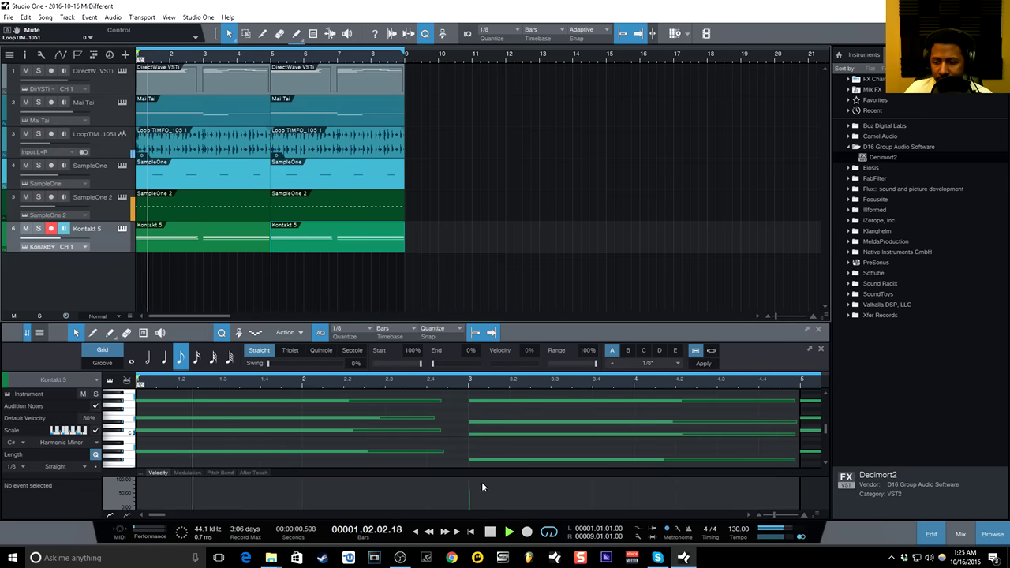
left_click(489, 535)
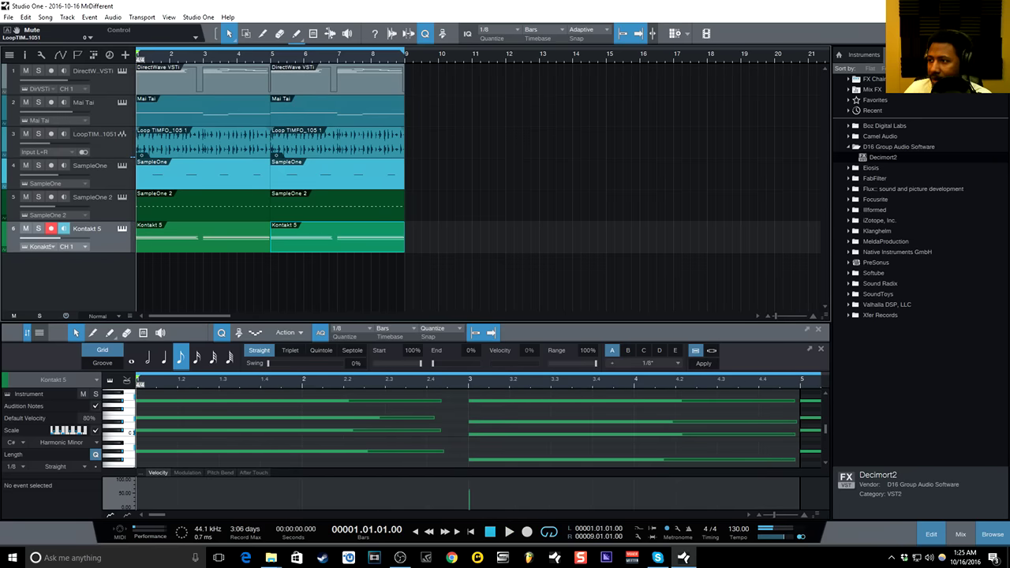
- Find Sample One among the PreSonus instruments and add it on a new track below Kontakt 5
left_click(931, 54)
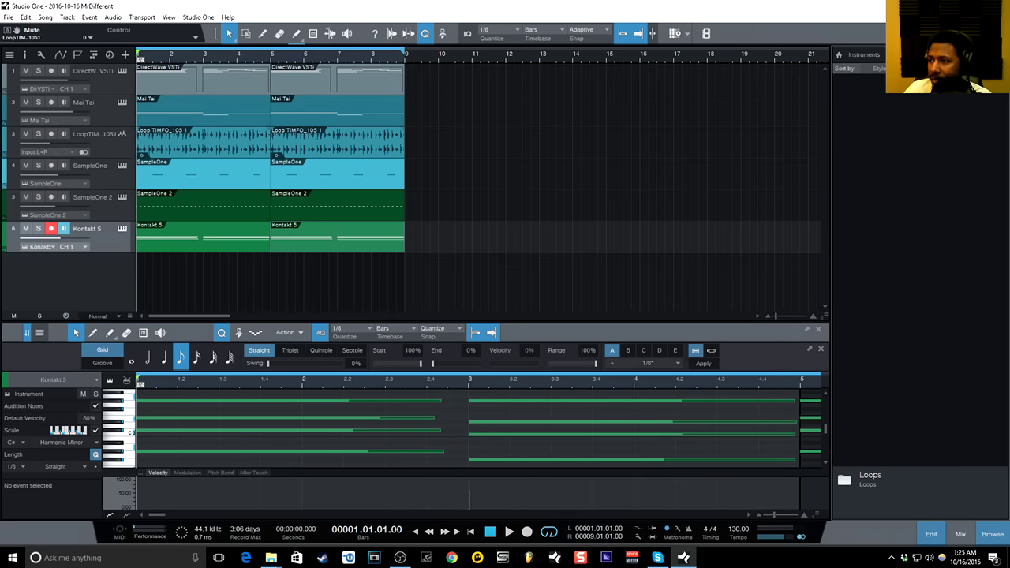
left_click(973, 54)
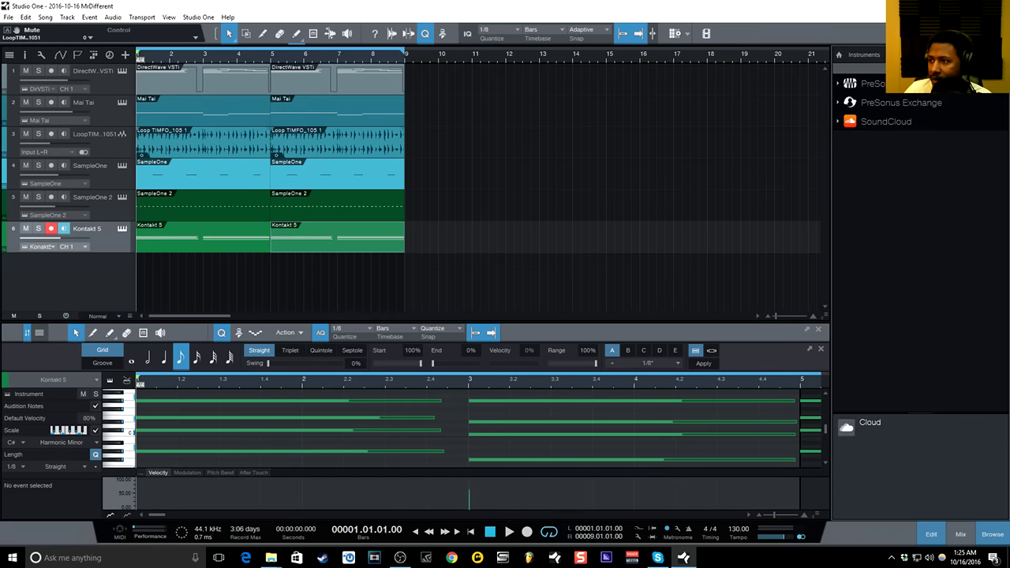
left_click(996, 54)
left_click(902, 54)
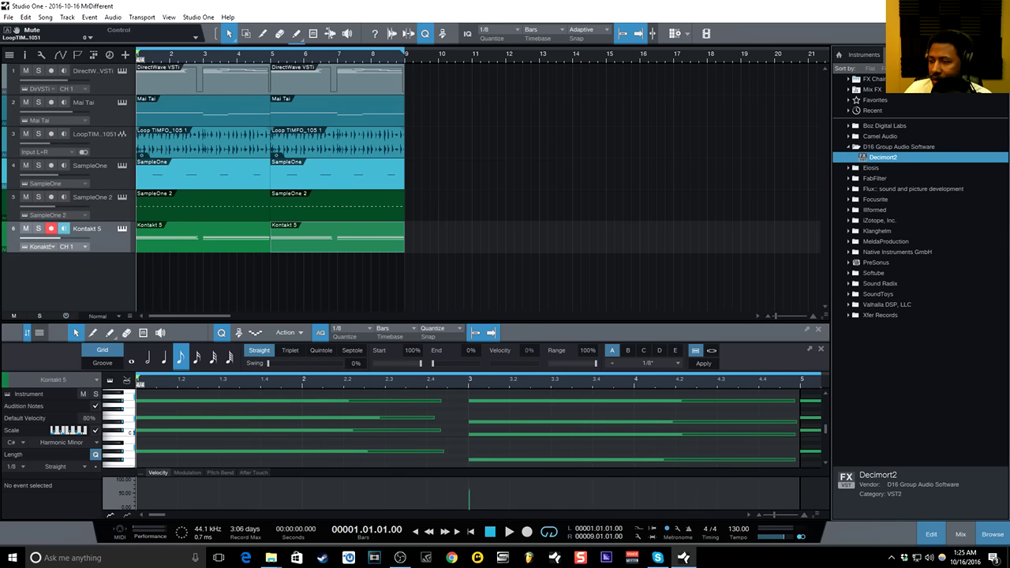
left_click(877, 57)
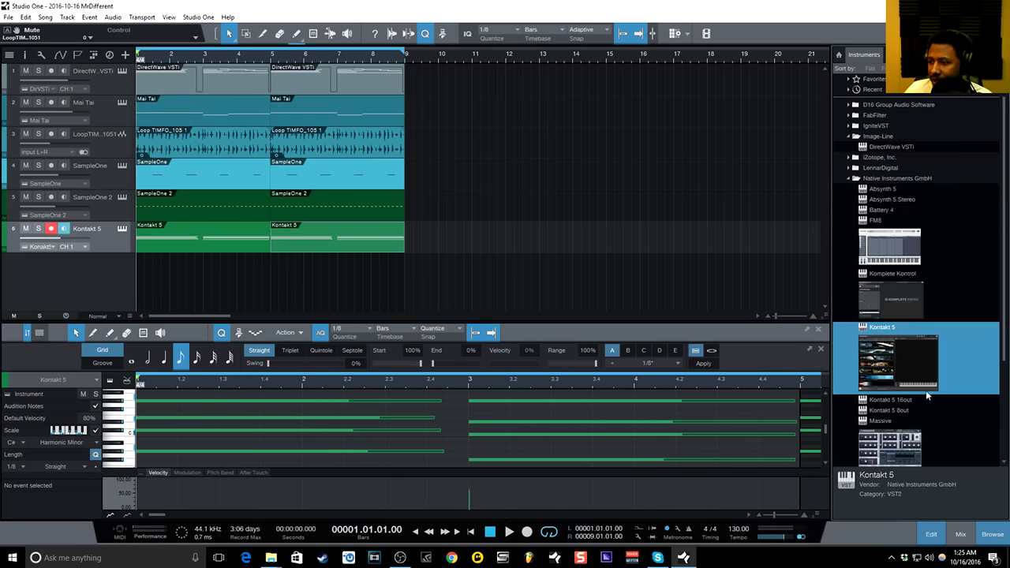
left_click(850, 178)
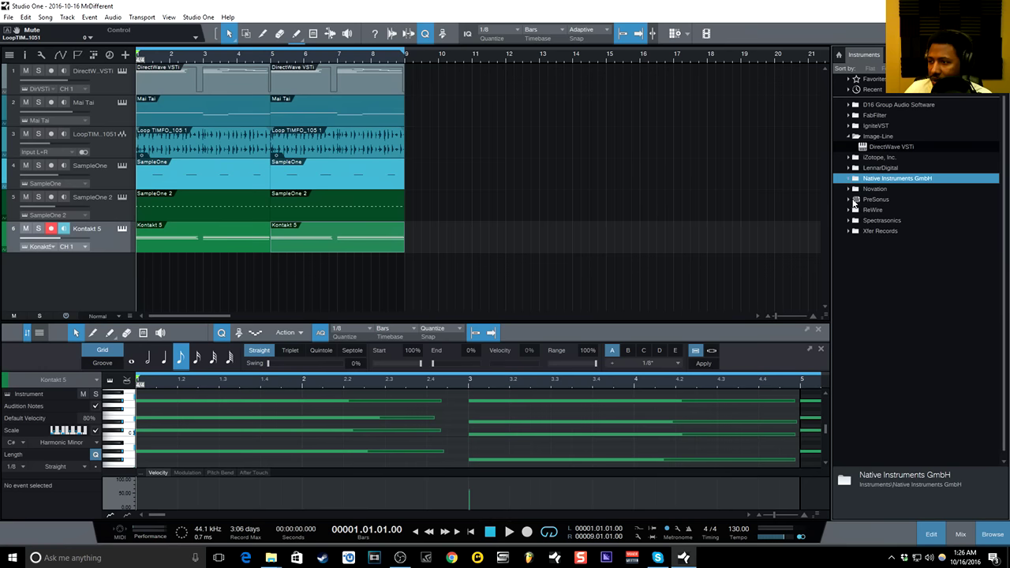
left_click(853, 201)
left_click_drag(892, 416, 79, 273)
- Audition kicks from the Kush Drums Kick folder and load Kick Punch 1.wav into the new Sample One instrument
left_click(947, 55)
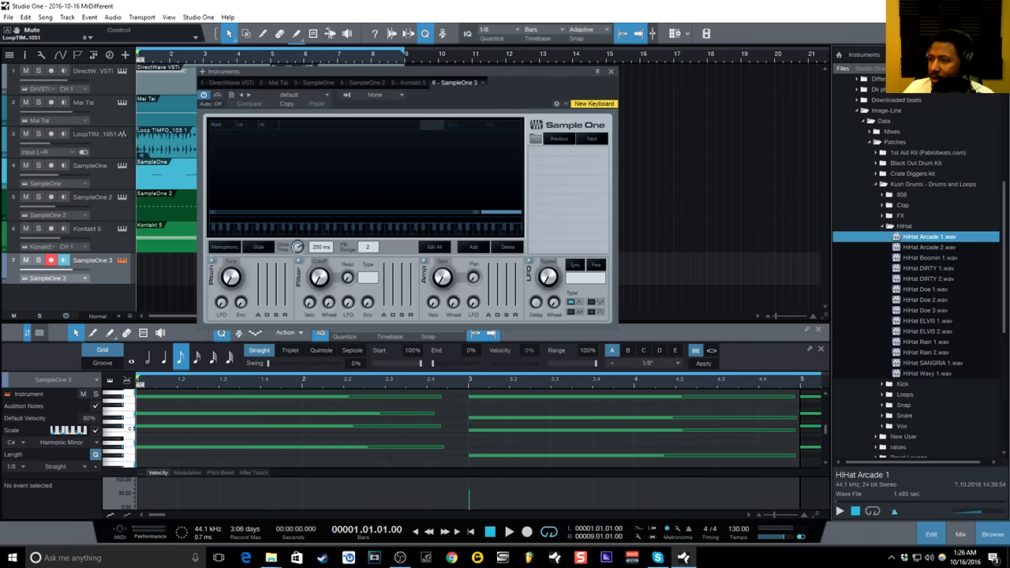
left_click(881, 226)
left_click(884, 236)
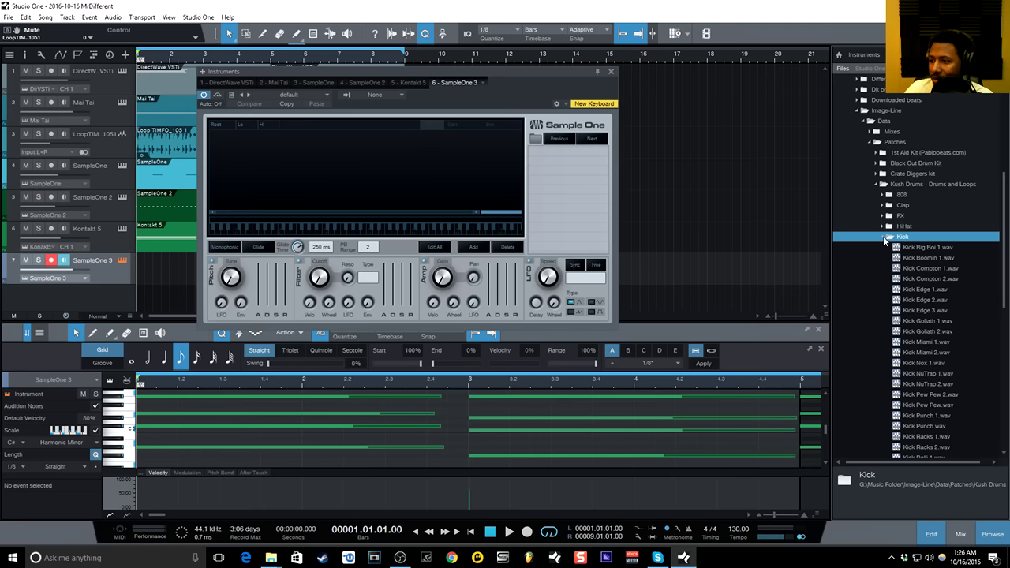
left_click(923, 406)
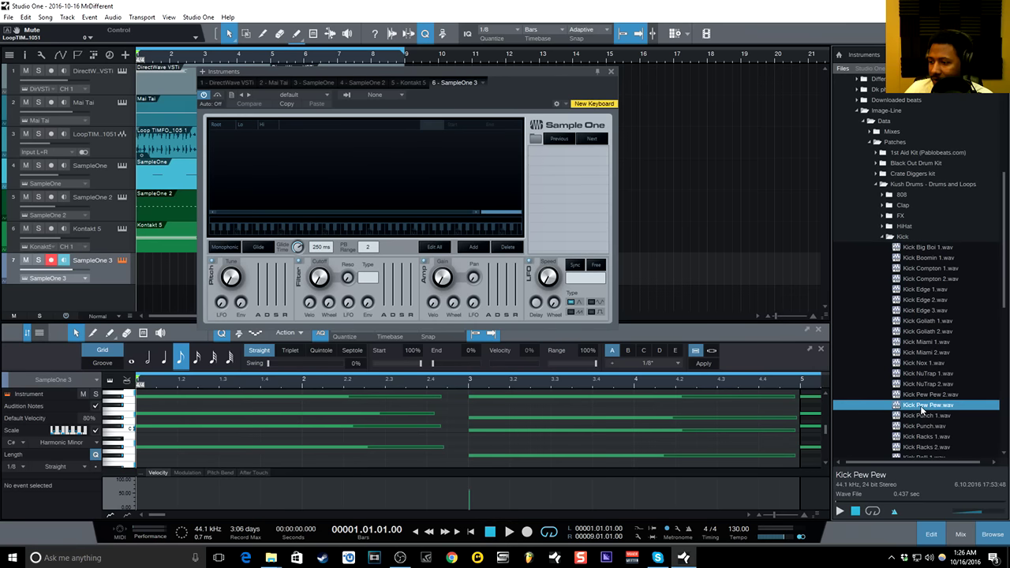
left_click(919, 418)
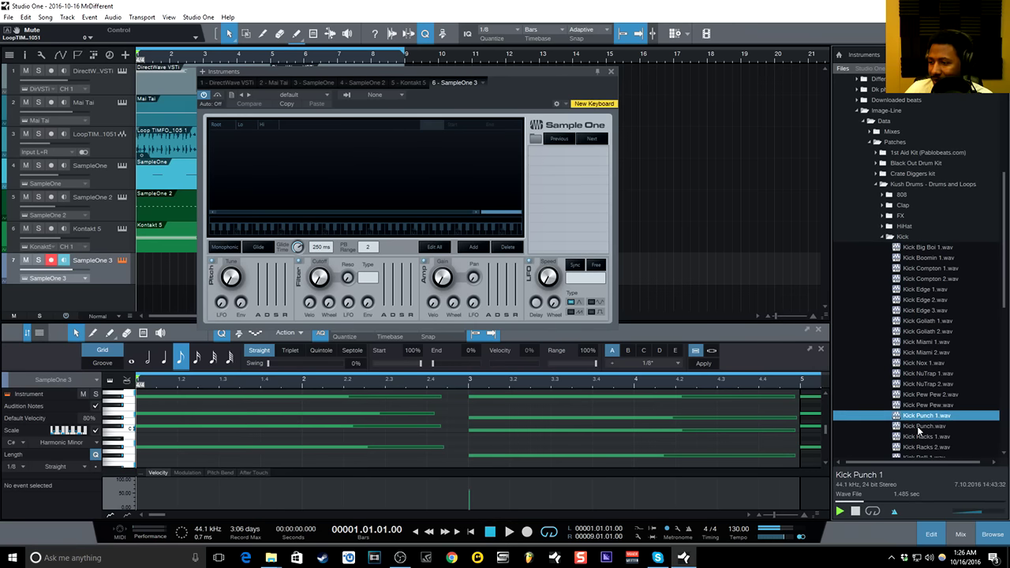
left_click(918, 427)
left_click_drag(917, 418, 557, 178)
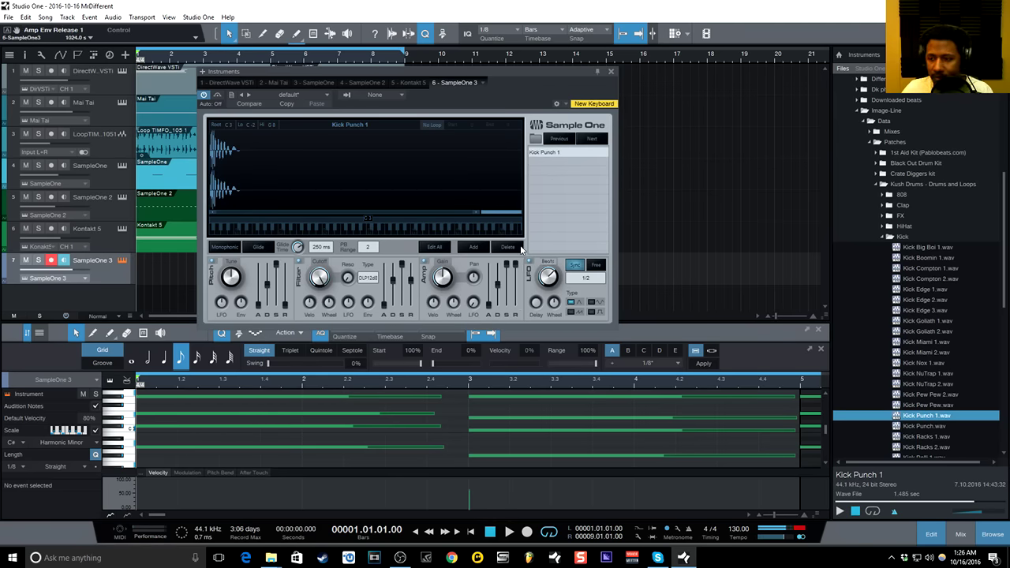
left_click(611, 72)
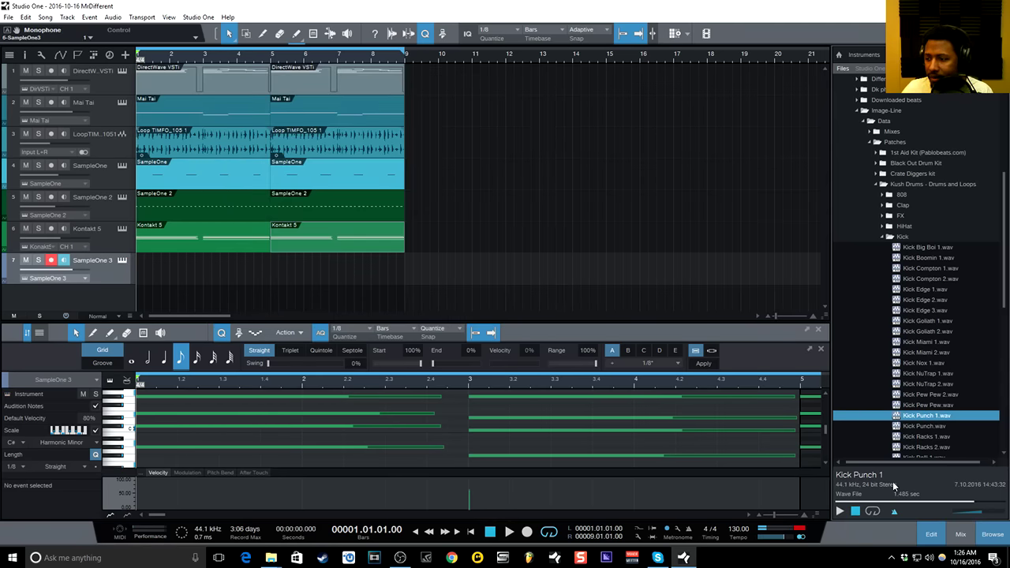
- Set the SampleOne 3 channel volume to -6.3 dB and record an eight-bar kick pattern on that track
left_click(961, 536)
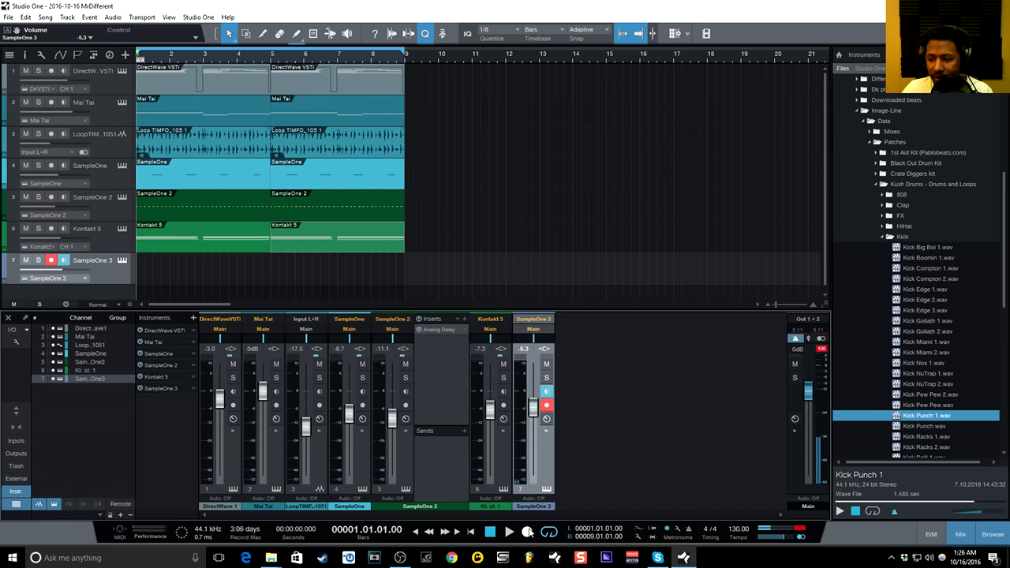
left_click(511, 532)
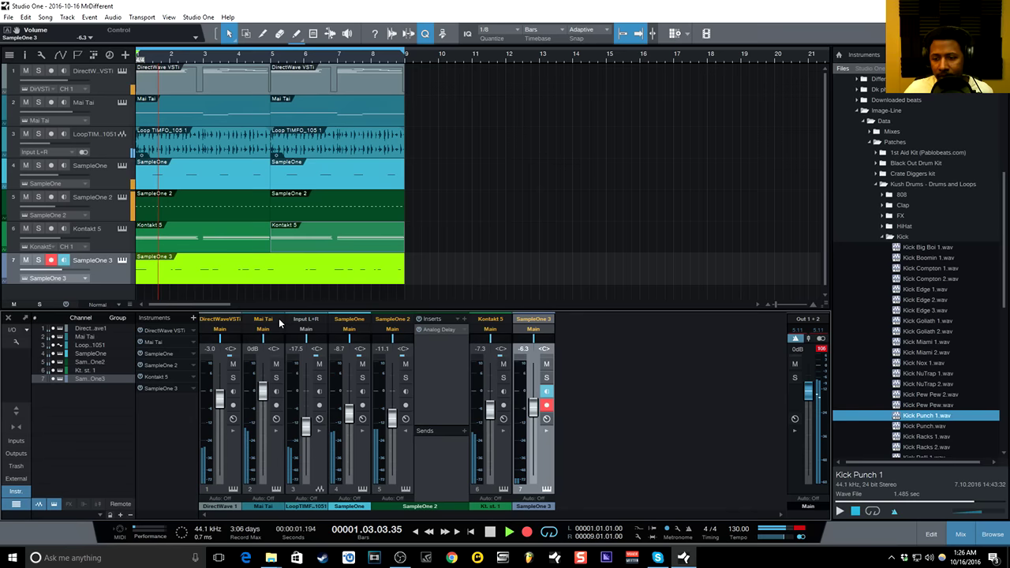
left_click(489, 532)
- Quantize all notes of the recorded SampleOne 3 kick pattern to 1/8 and return to the song start
double_click(237, 271)
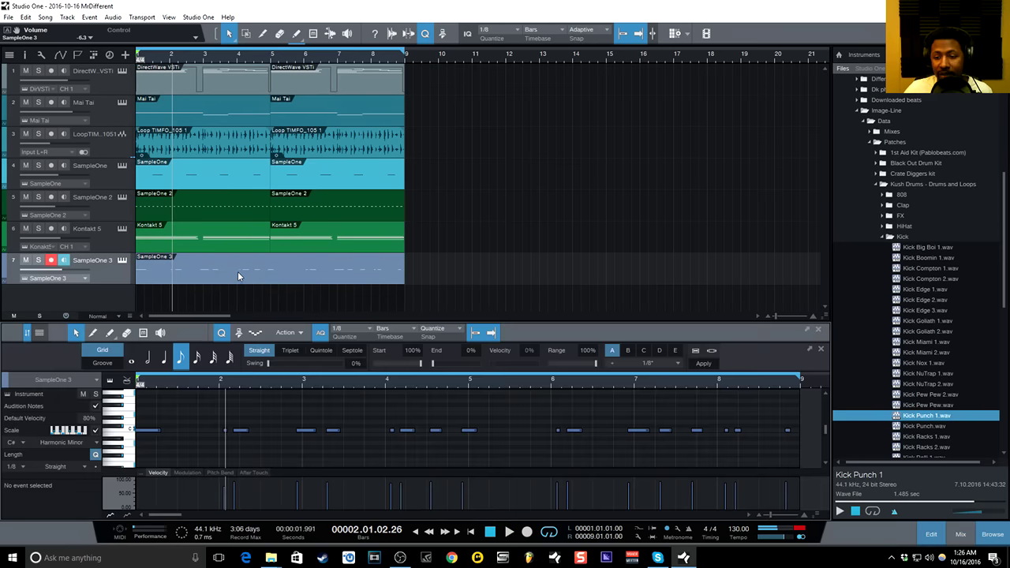
left_click_drag(603, 337, 574, 218)
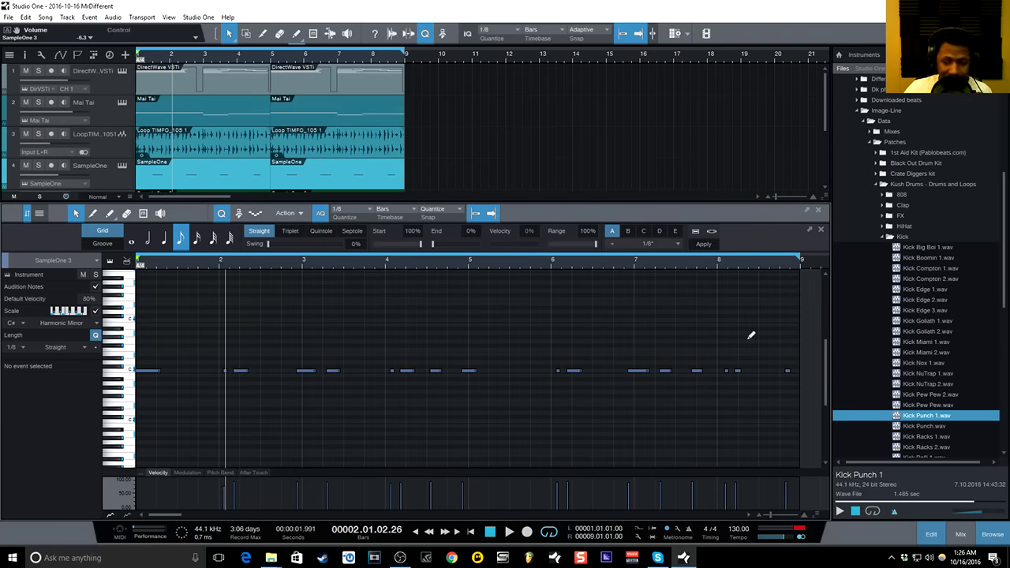
key("ctrl+a")
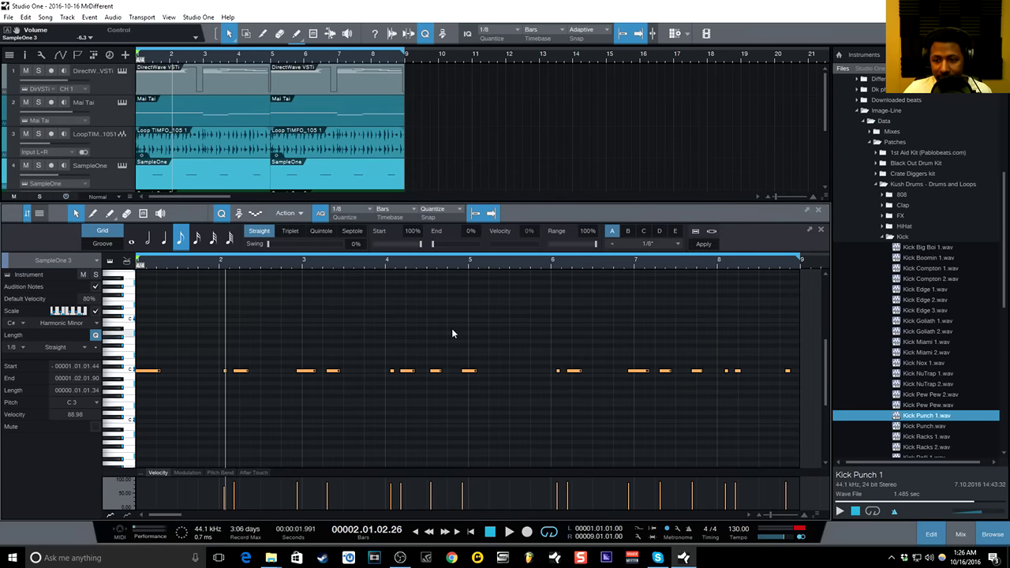
left_click(183, 237)
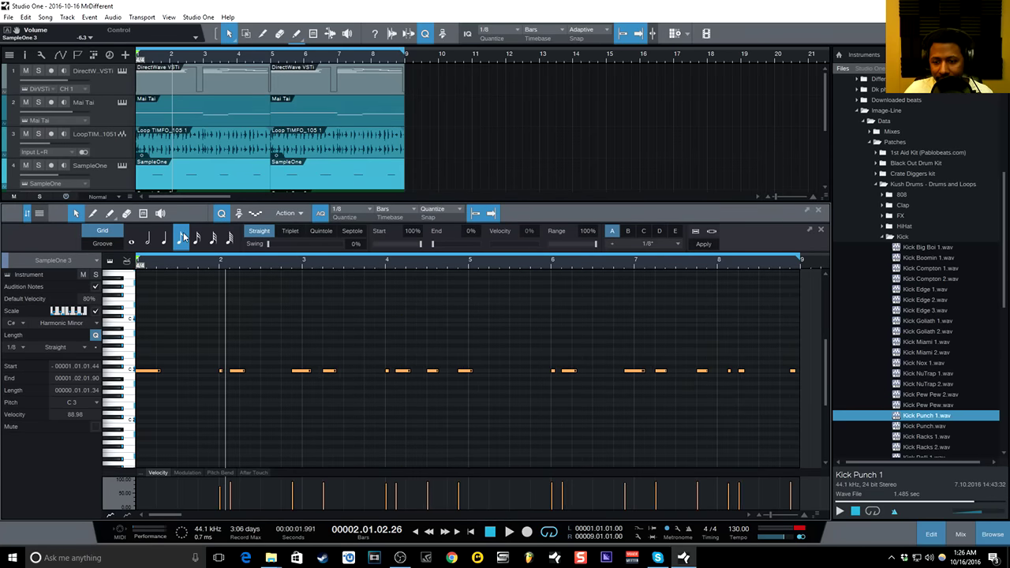
right_click(328, 301)
left_click(386, 314)
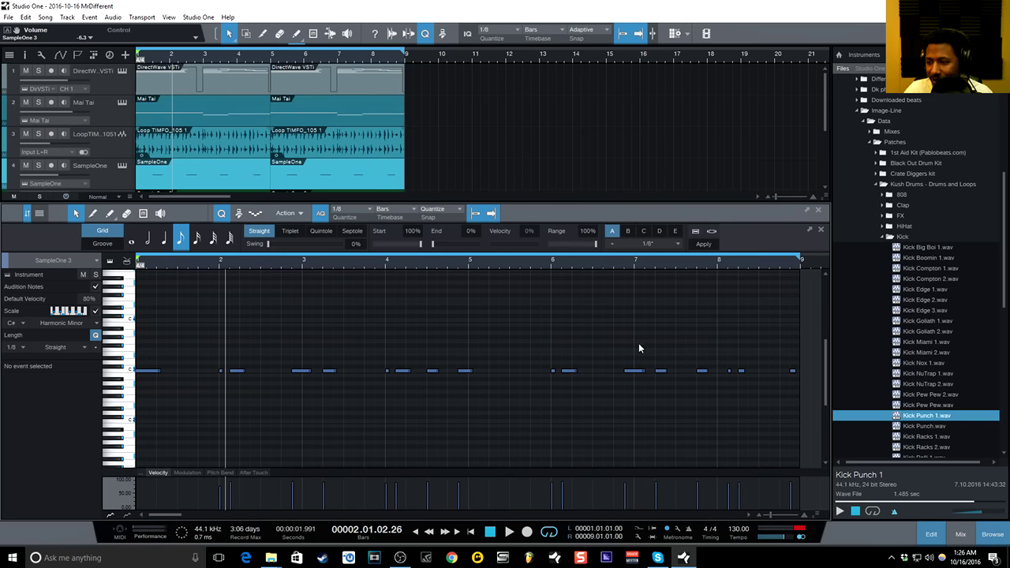
left_click(471, 534)
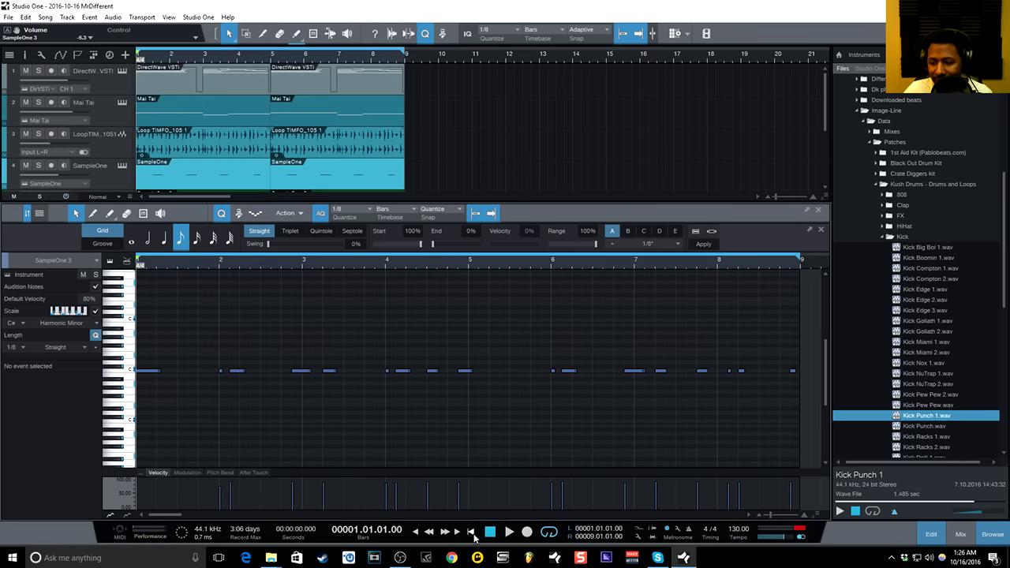
- Play the kick pattern from the song start and move the second kick note in bar 2 to 2.02.01
left_click(507, 532)
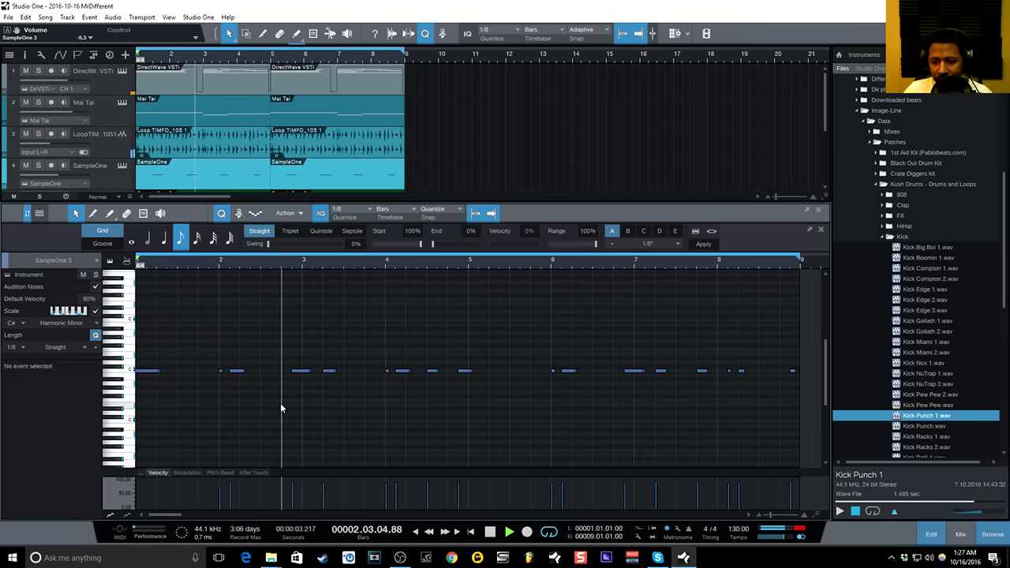
left_click(471, 532)
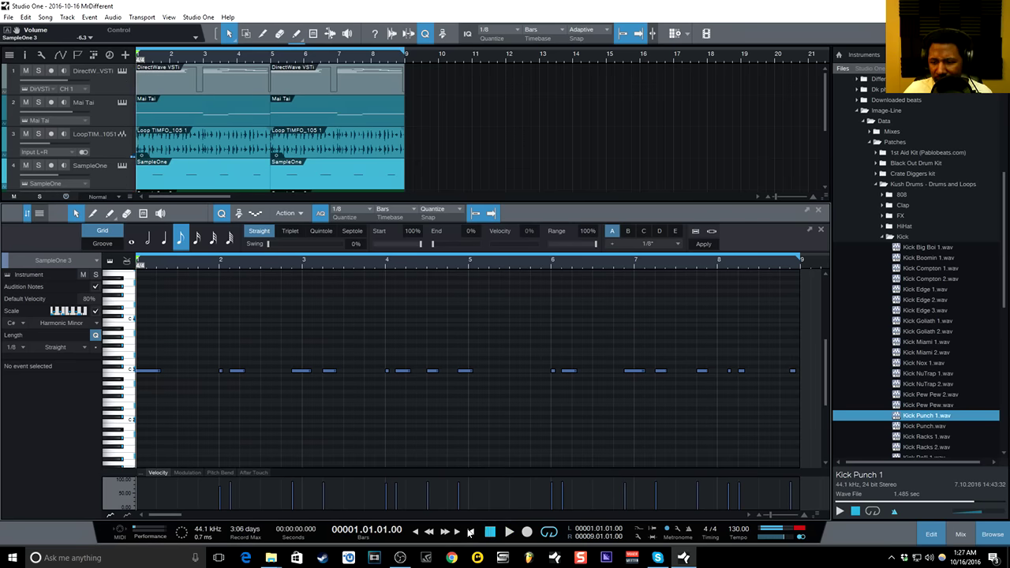
left_click(507, 532)
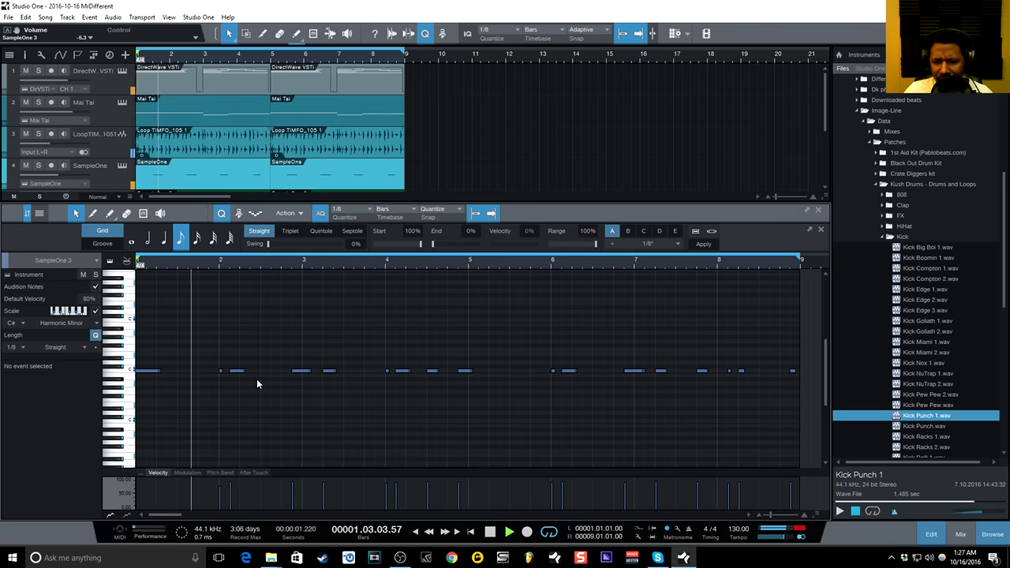
left_click_drag(234, 370, 244, 372)
left_click(470, 532)
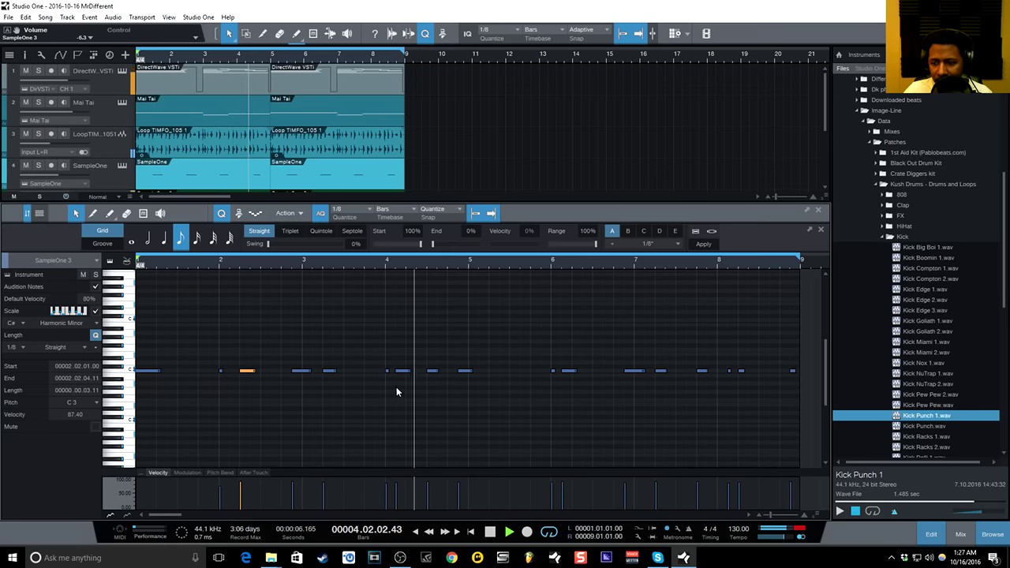
- Move the short first kick note in bar 2 to 2.01.03 and play the pattern again
key("space")
key("comma")
key("space")
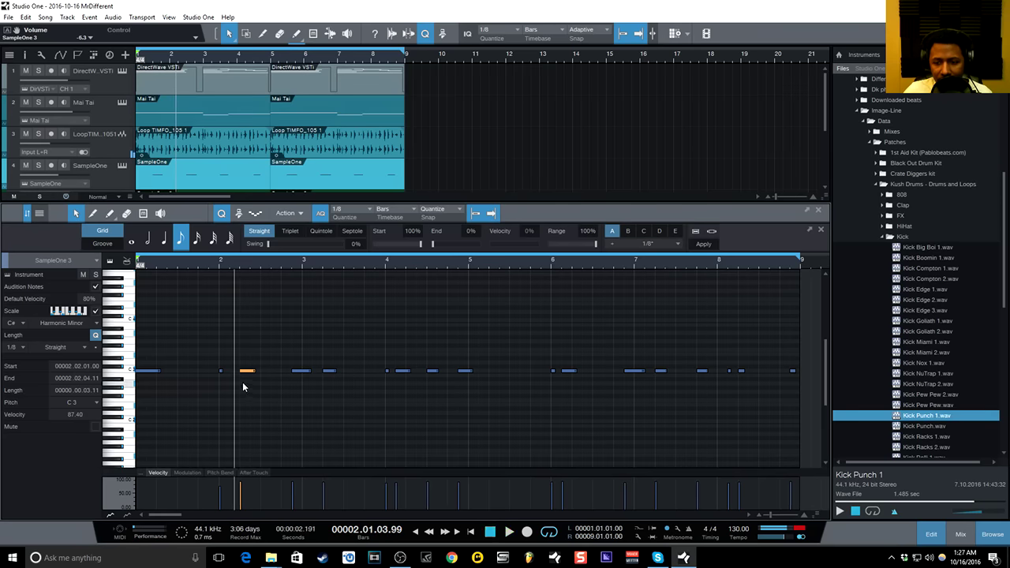
key("comma")
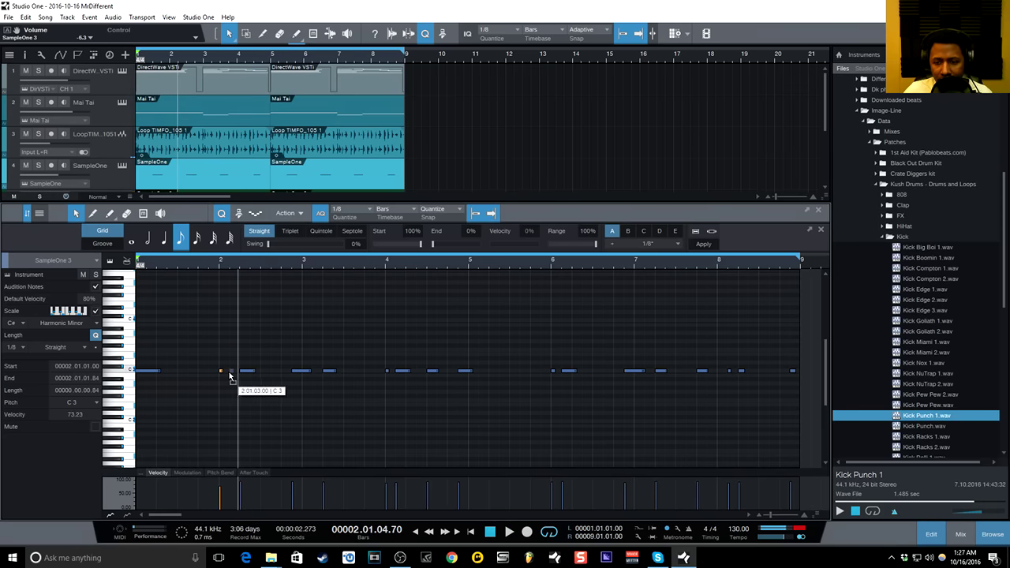
left_click_drag(230, 373, 231, 375)
key("comma")
key("space")
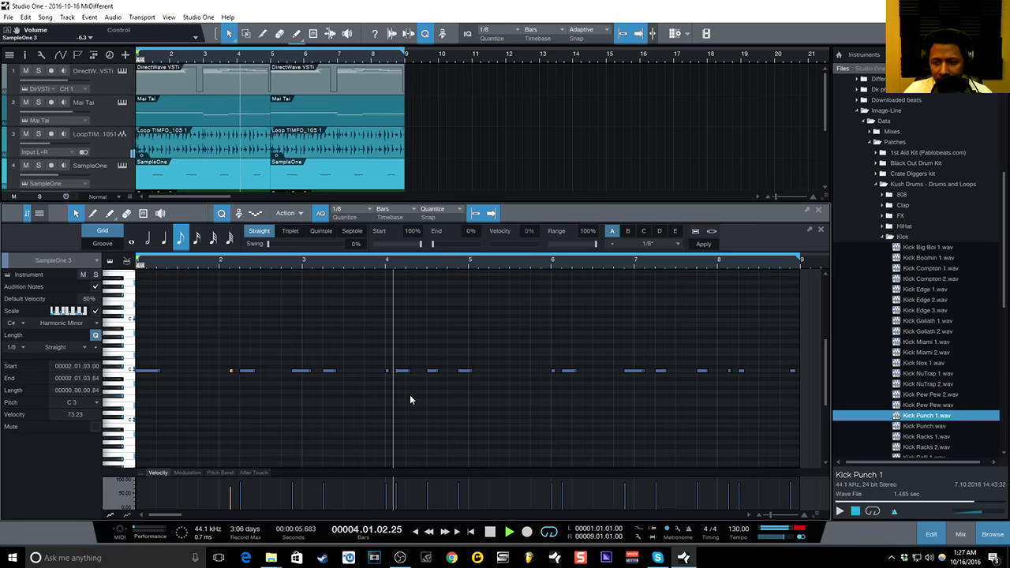
- Move the kick note just before bar 3 so it starts at 3.01.01, and check it in playback
key("comma")
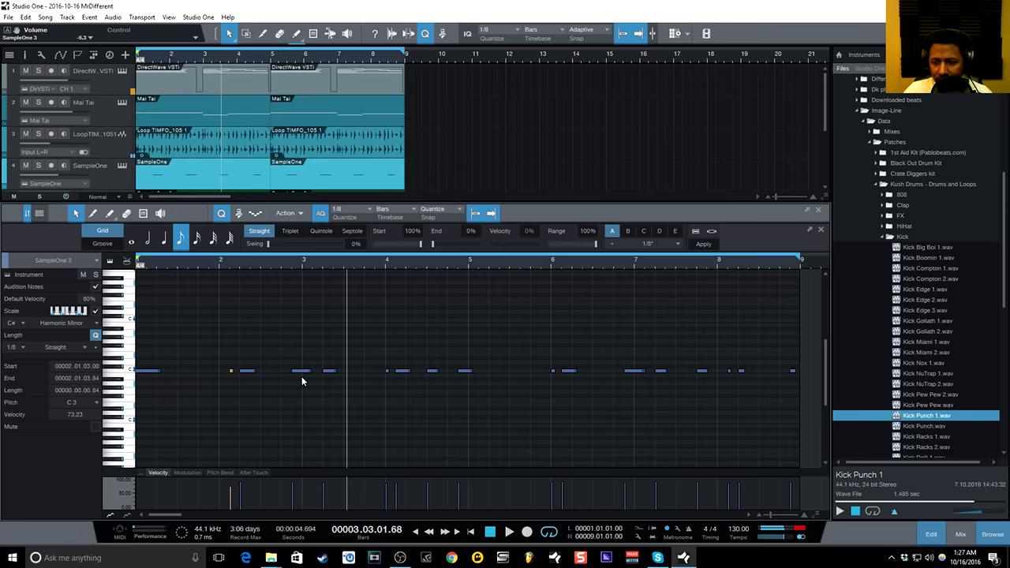
left_click_drag(302, 381, 313, 381)
key("space")
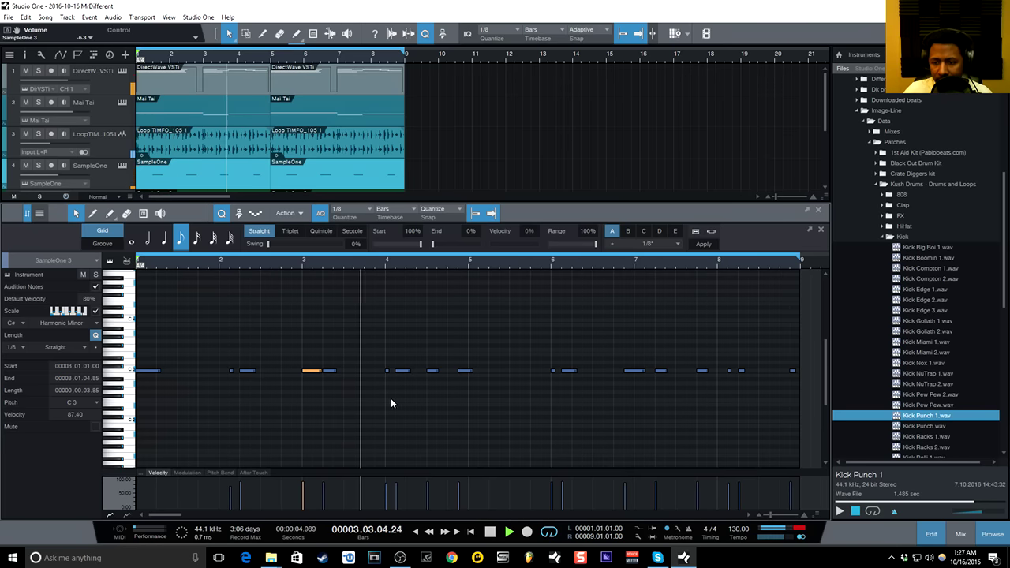
key("space")
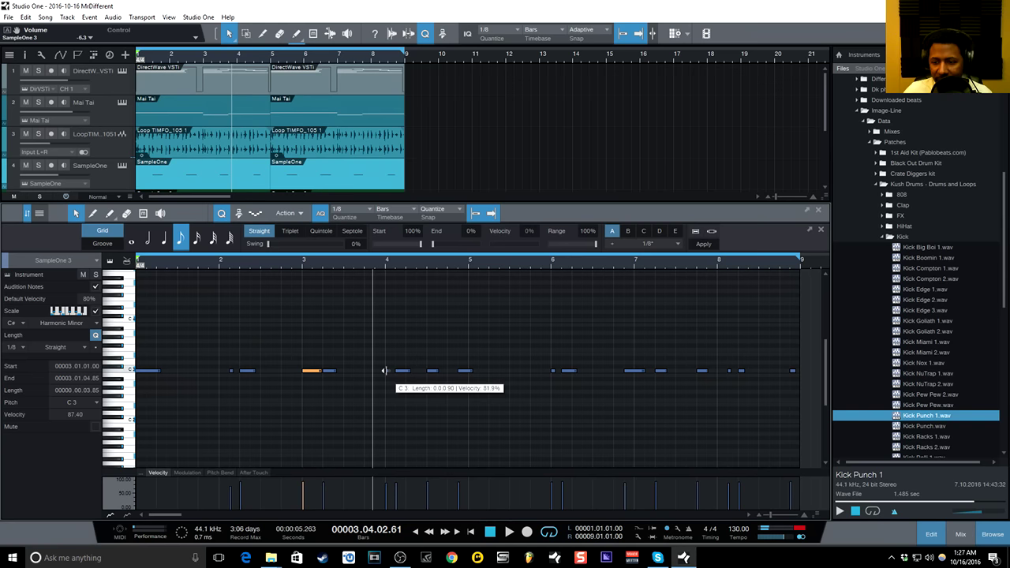
- Reposition the short kick note at the start of bar 4 to 3.04.03 and make it end at 4.01.01
left_click_drag(384, 371, 366, 376)
key("space")
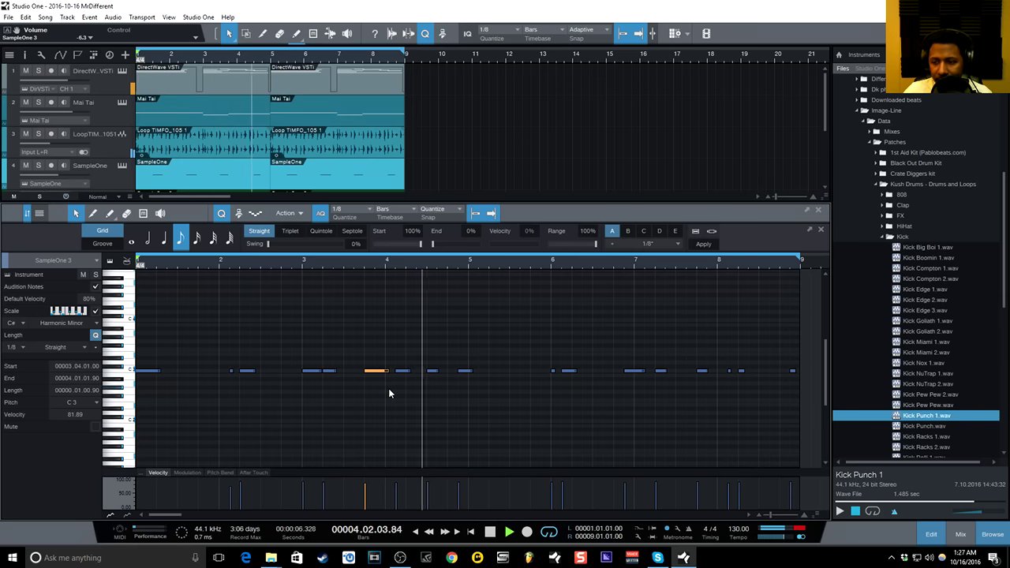
left_click(432, 372)
left_click_drag(432, 373, 382, 373)
key("space")
key("space")
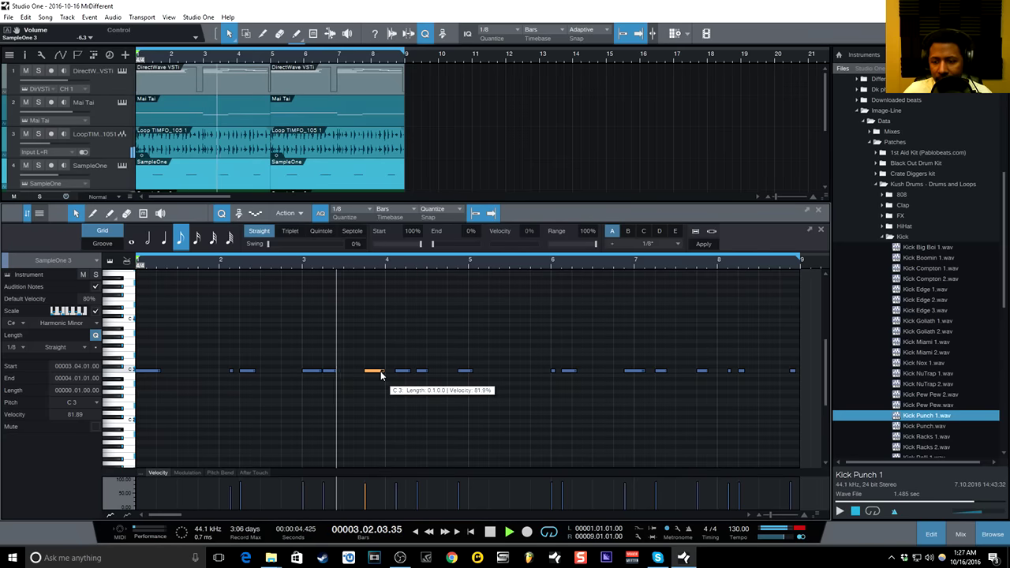
left_click_drag(381, 376, 386, 376)
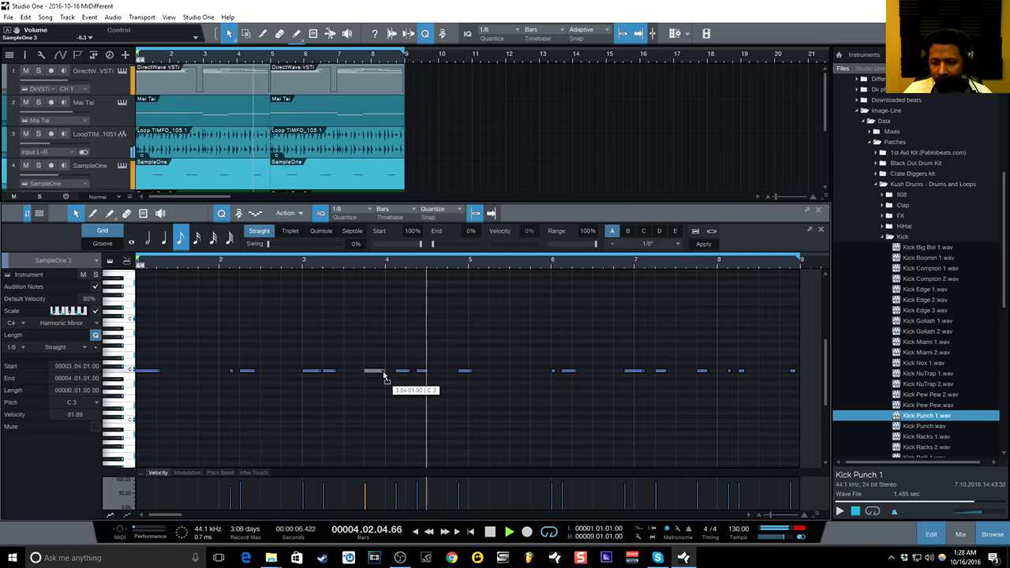
key("space")
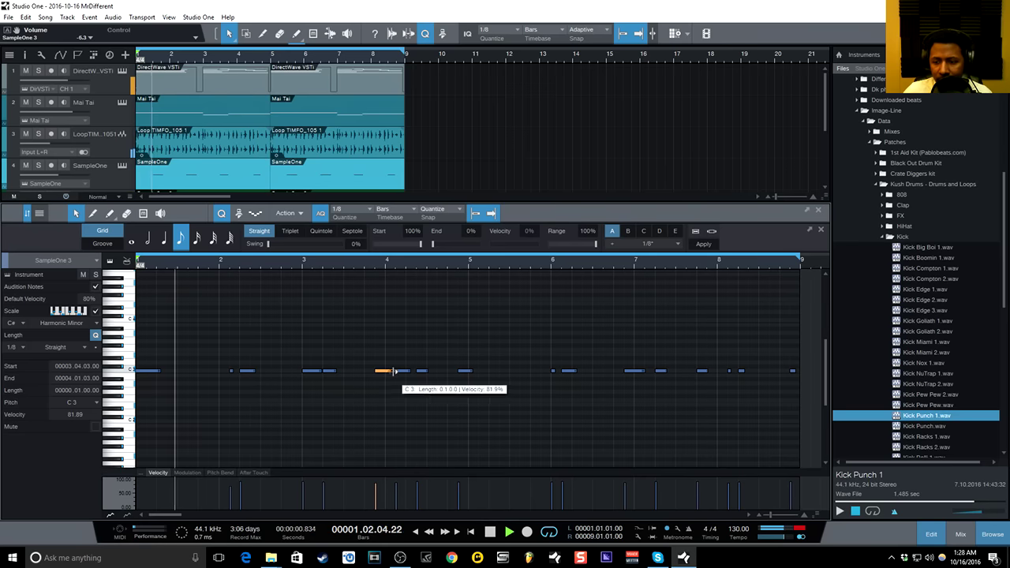
left_click_drag(394, 371, 390, 371)
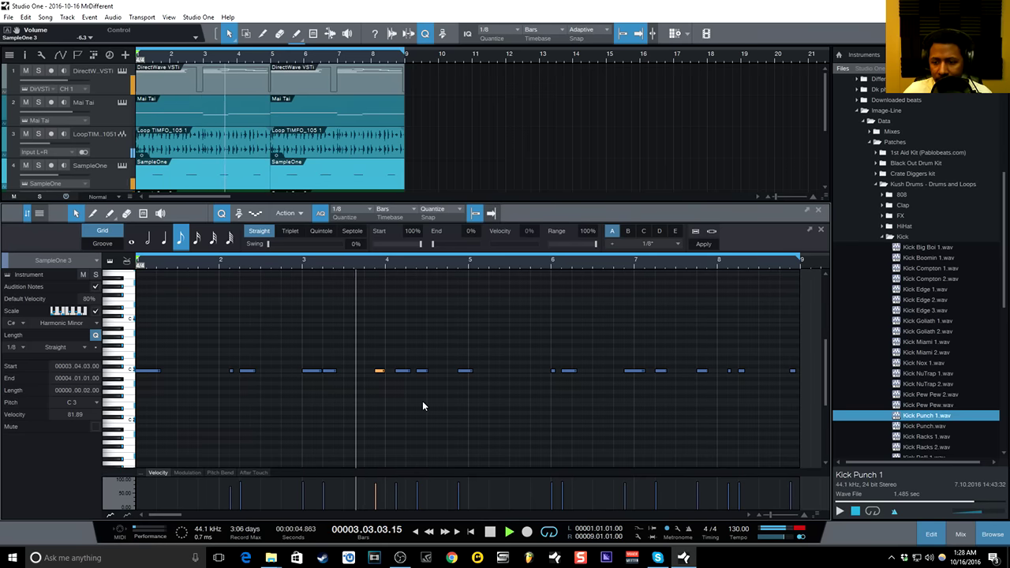
- Shift the bar 4 kick notes later, placing the middle one at 4.04.01 and the last one at 5.01.01
left_click_drag(405, 371, 474, 372)
key("space")
key("space")
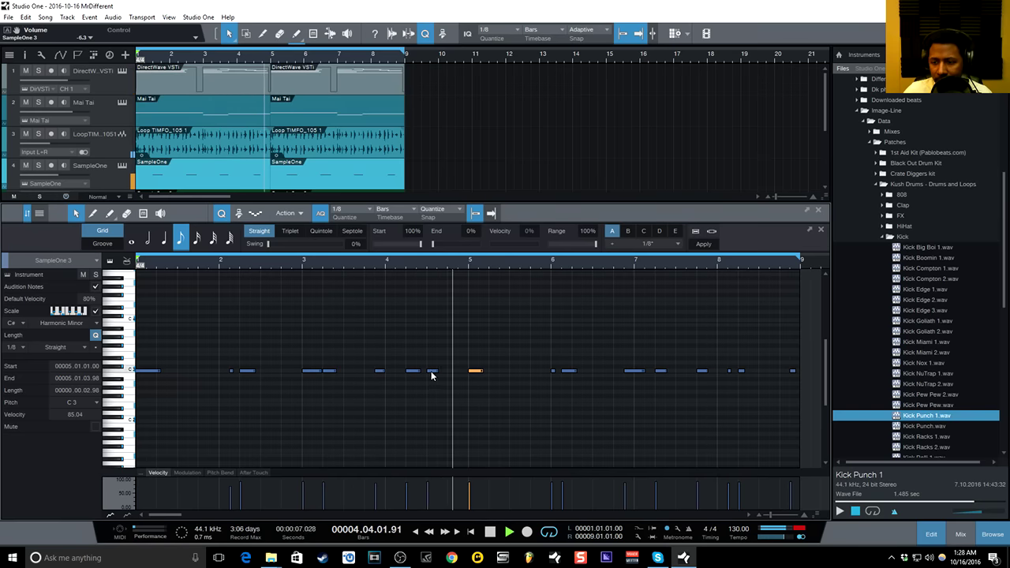
left_click_drag(476, 371, 450, 374)
key("space")
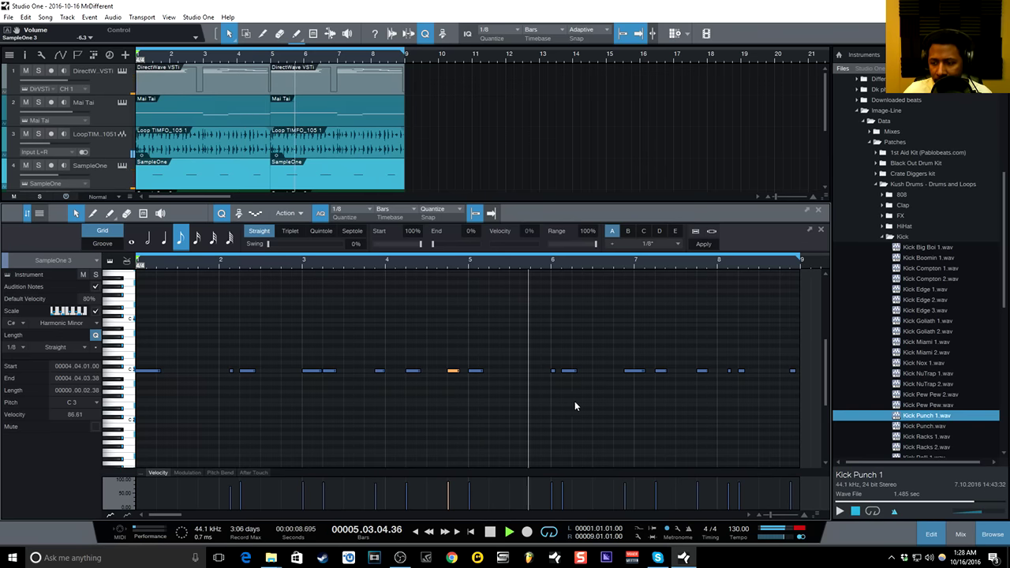
- Shift kick notes in bars 6 to 8 later, placing the short ones at 6.01.03 and 8.02.01, and play the pattern through
mouse_move(566, 371)
left_mouse_down()
mouse_move(575, 373)
mouse_move(562, 377)
left_mouse_up()
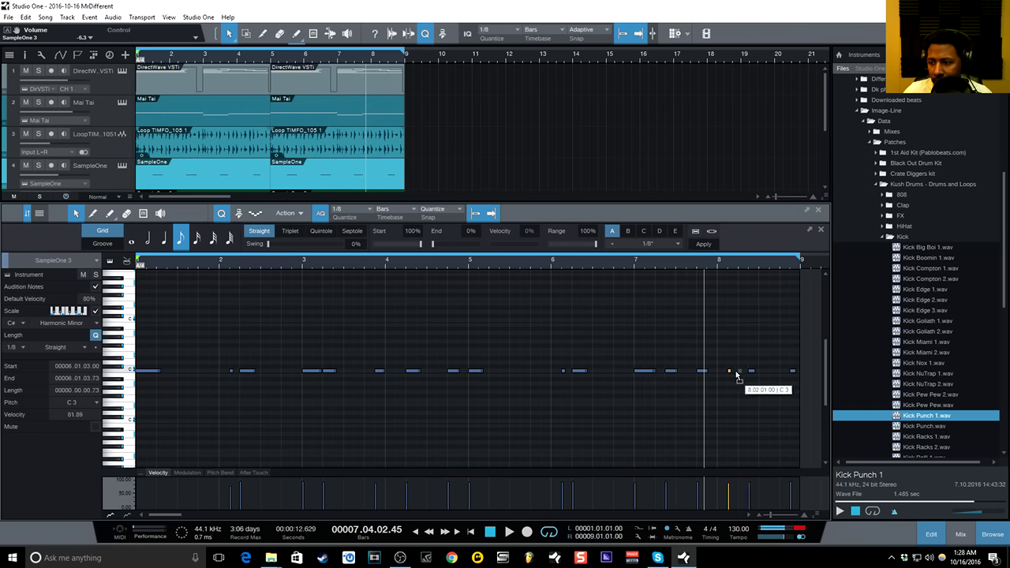
key("space")
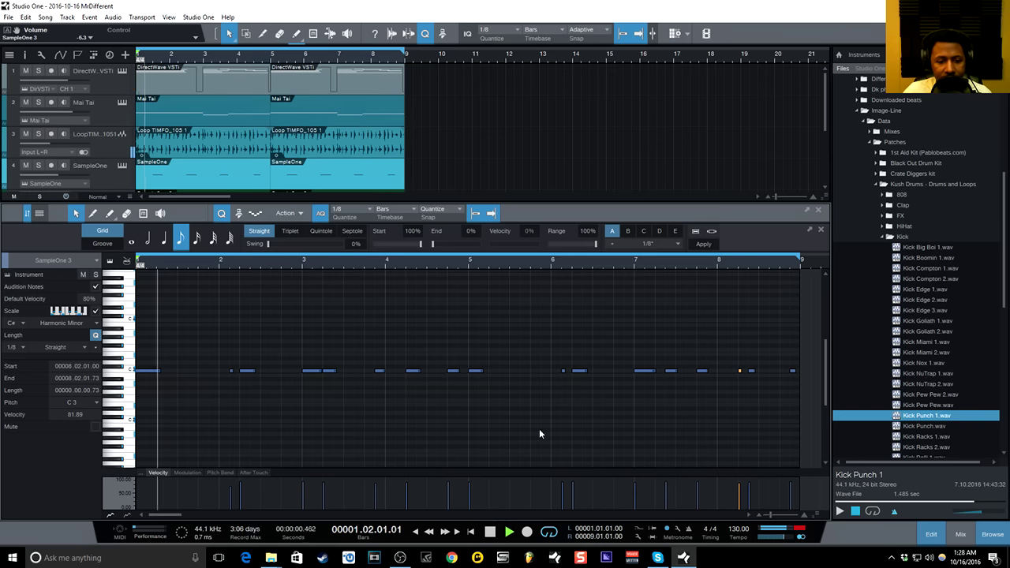
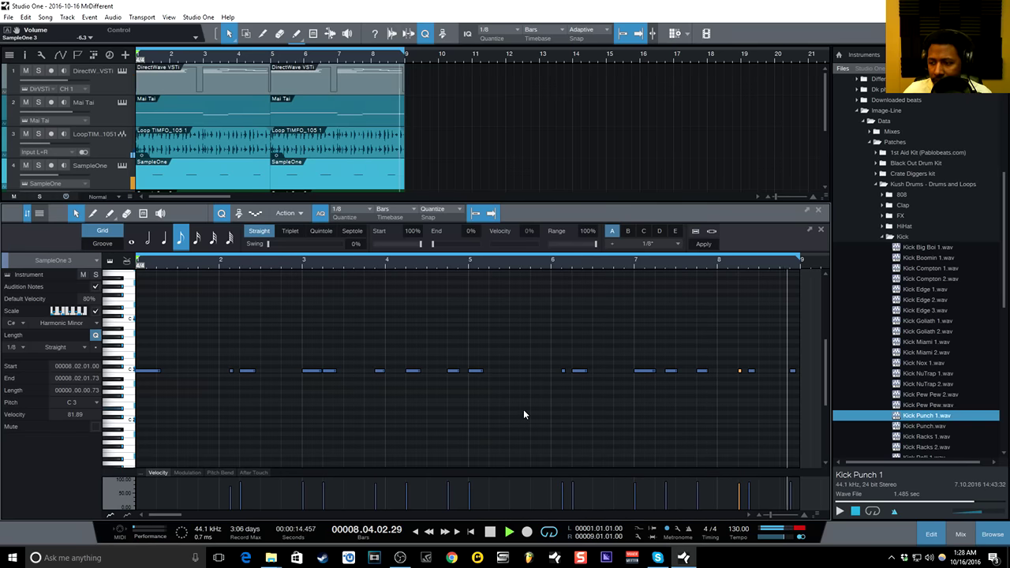
left_click(490, 532)
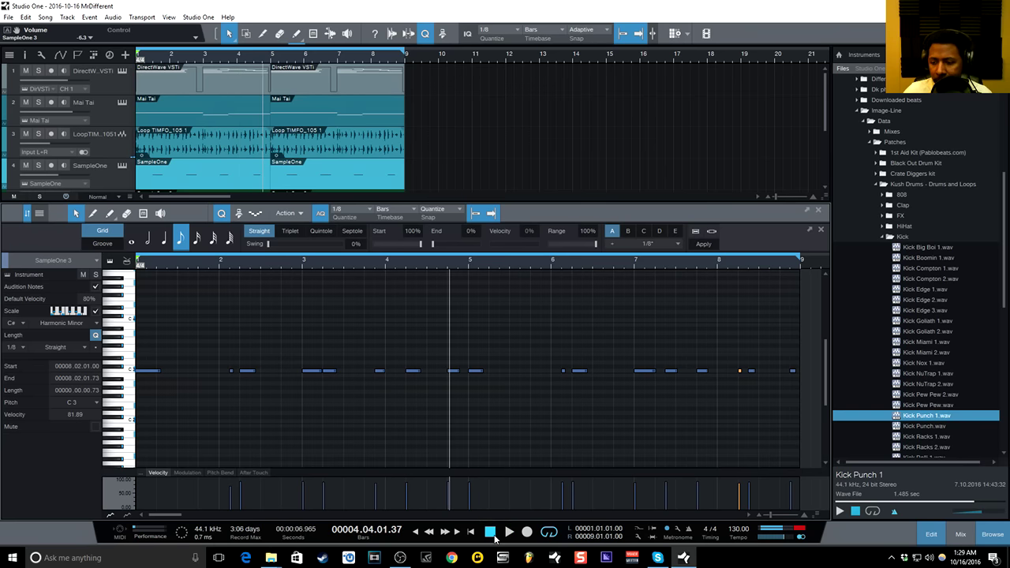
left_click(492, 534)
- Close the note editor, disarm recording on SampleOne 3 and play the beat
left_click(818, 213)
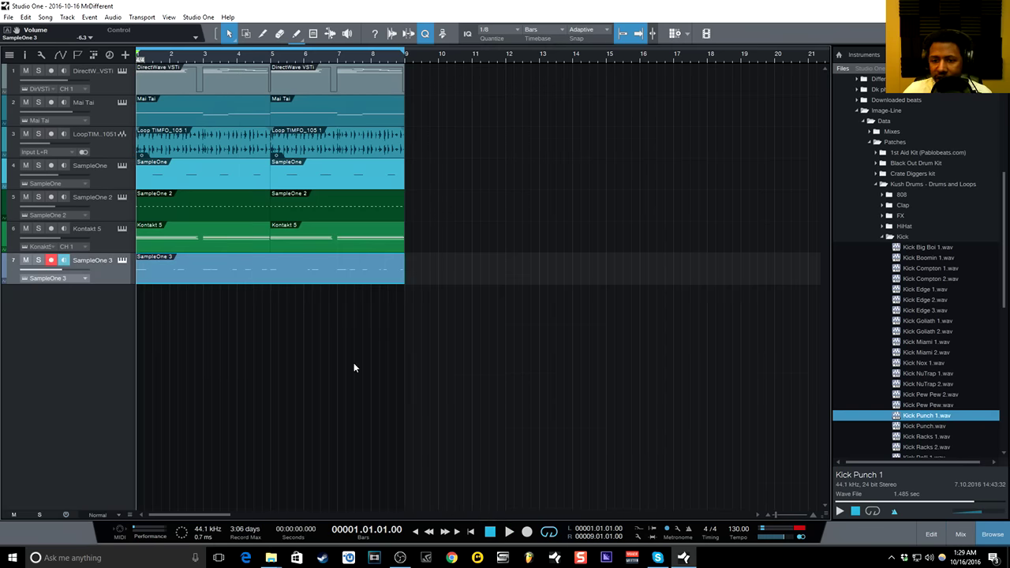
left_click(51, 259)
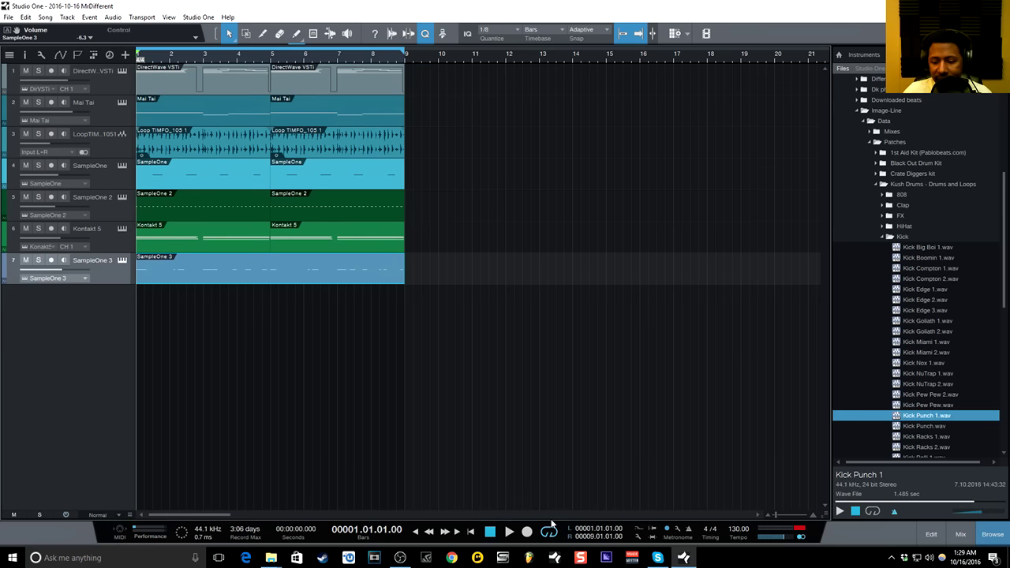
key("space")
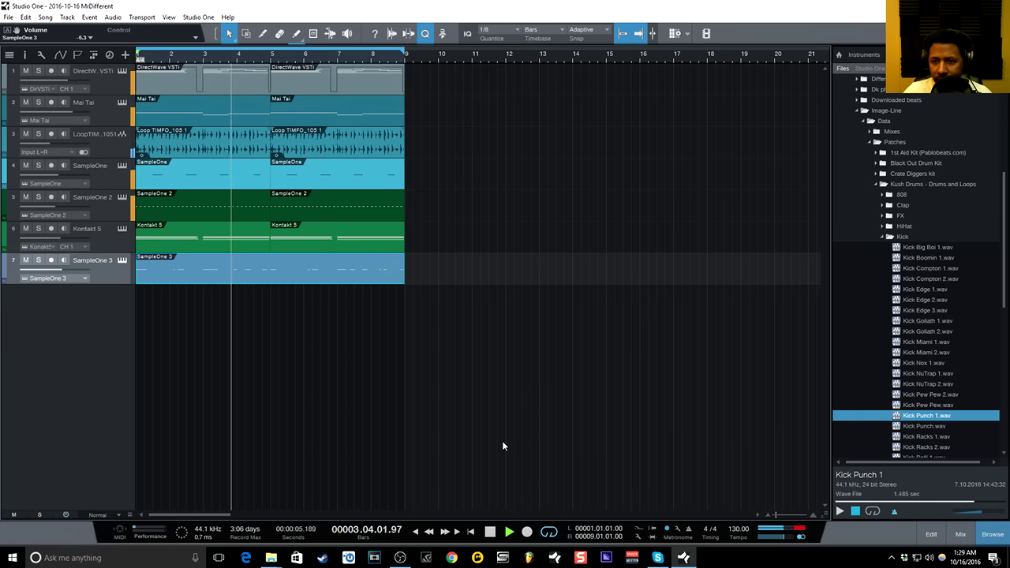
- With the LoopTIM track muted, lower the SampleOne 2 channel to -21.9 dB and pan it to R29 in the mixer
left_click(26, 134)
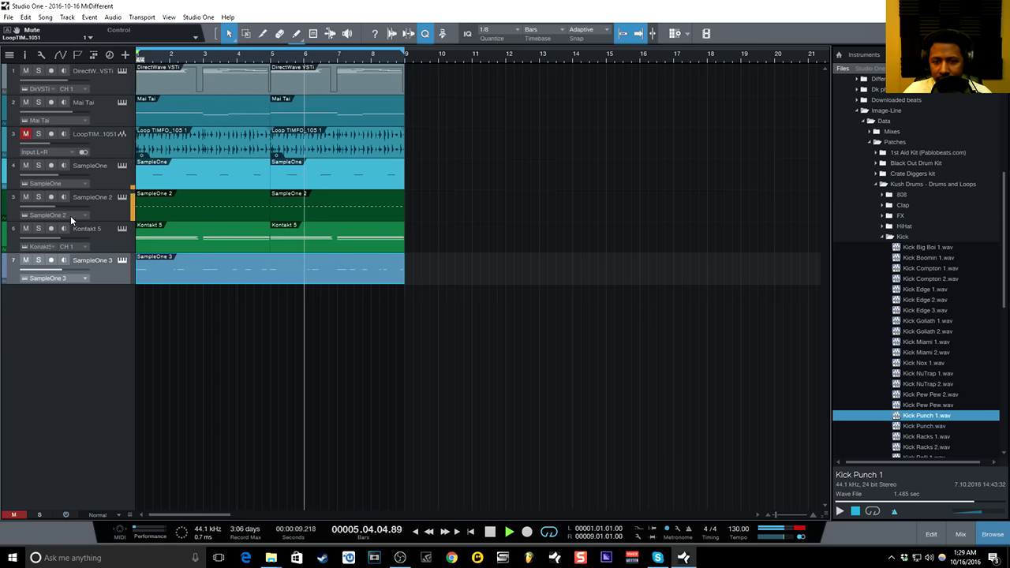
left_click(103, 213)
left_click(961, 534)
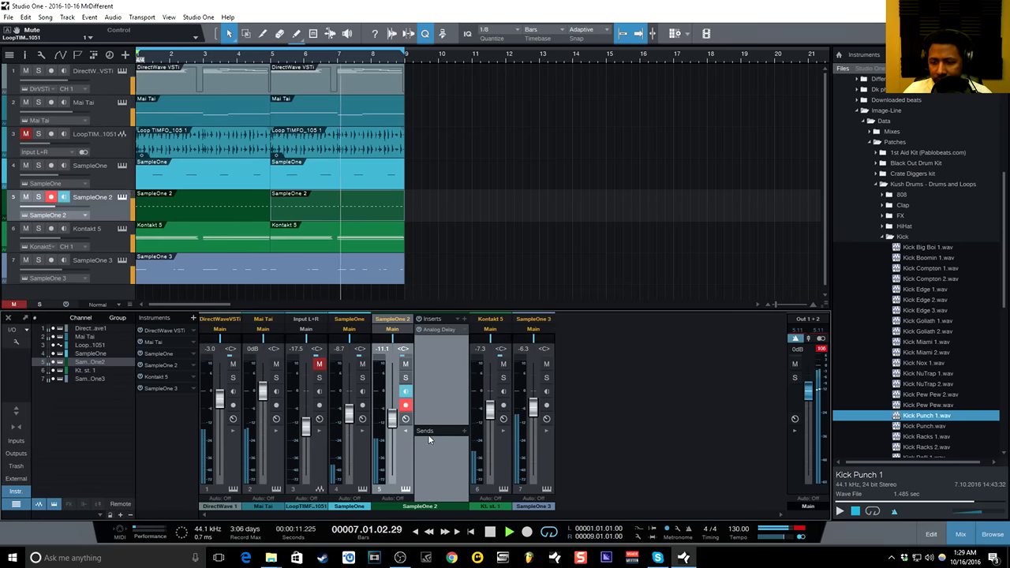
left_click_drag(390, 422, 390, 436)
left_click_drag(392, 342, 398, 343)
- Unmute the LoopTIM channel, set its volume to -17.1 dB and collapse the expanded SampleOne 2 channel
left_click(319, 364)
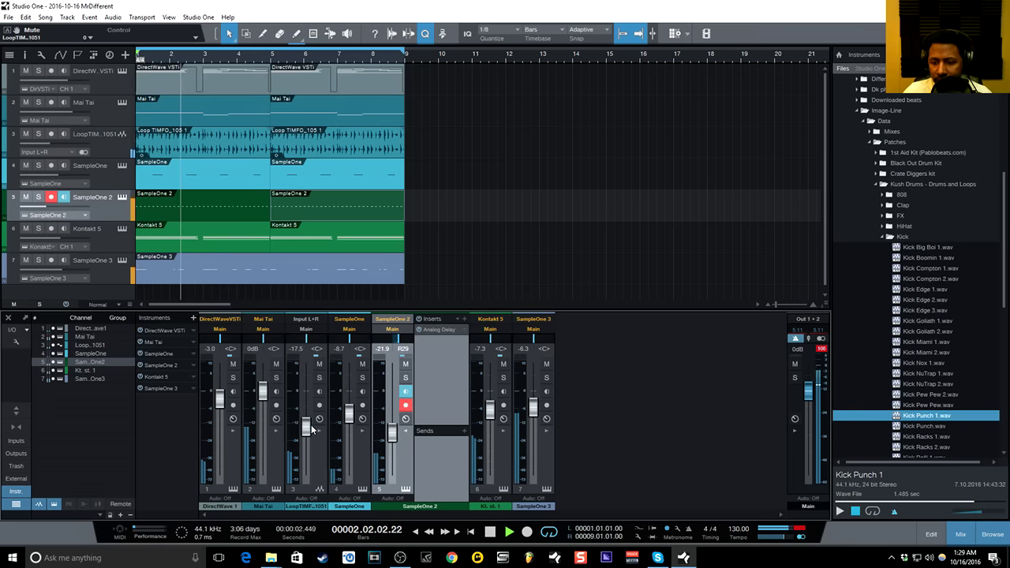
left_click_drag(306, 427, 311, 427)
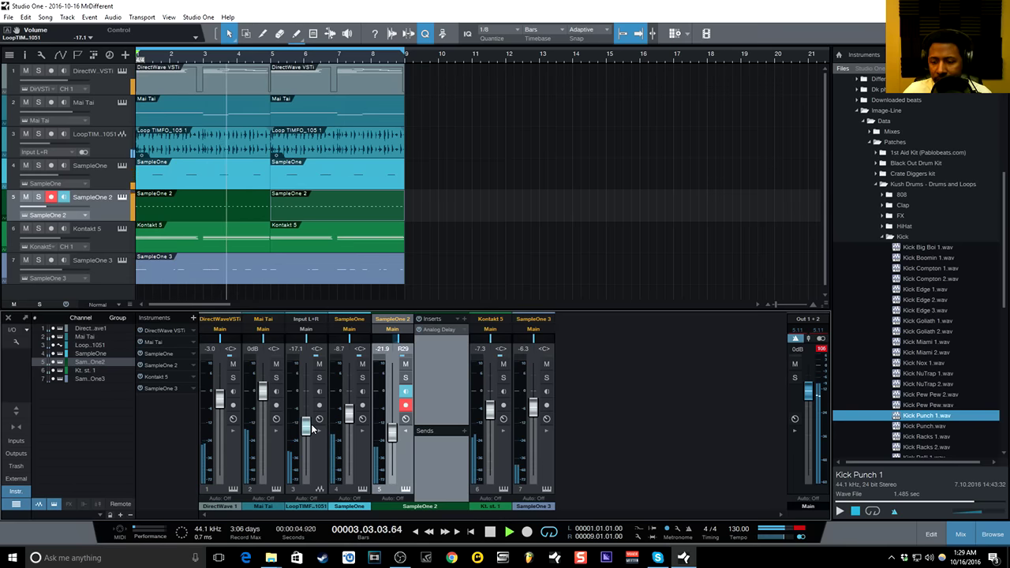
left_click(405, 432)
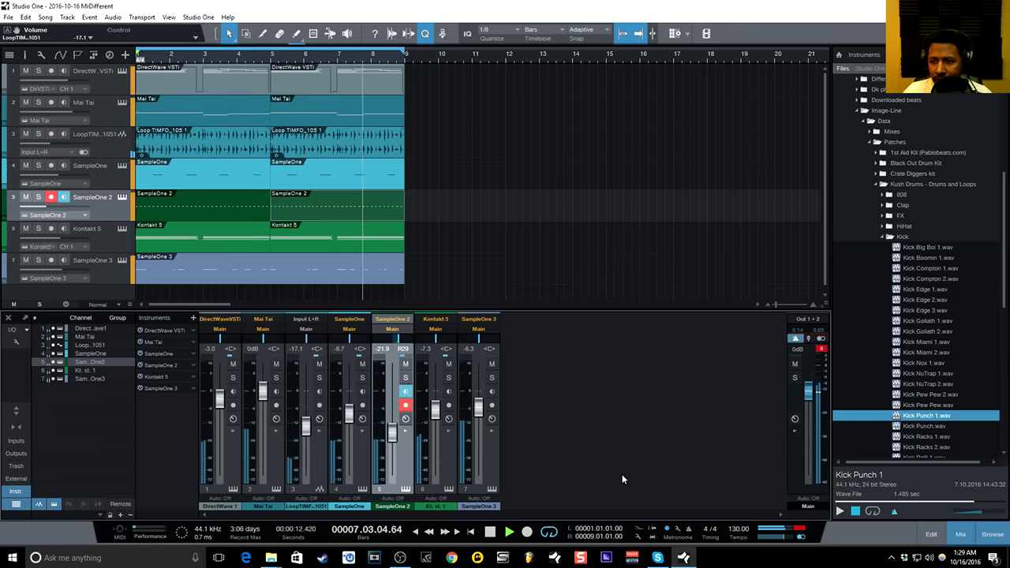
key("space")
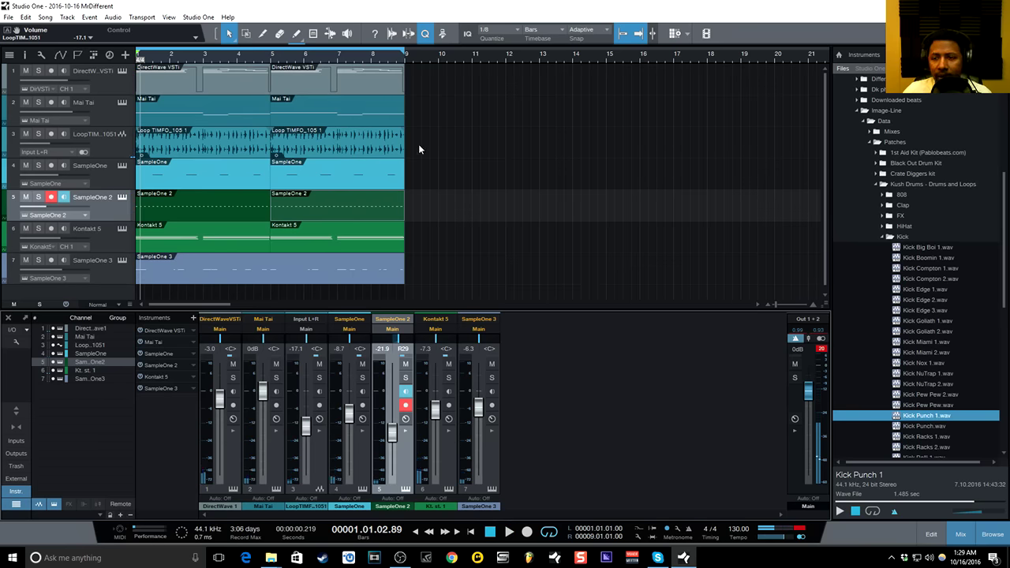
- Duplicate the second DirectWave VSTi event twice to fill bars 9 to 16
left_click(364, 79)
key("d")
key("d")
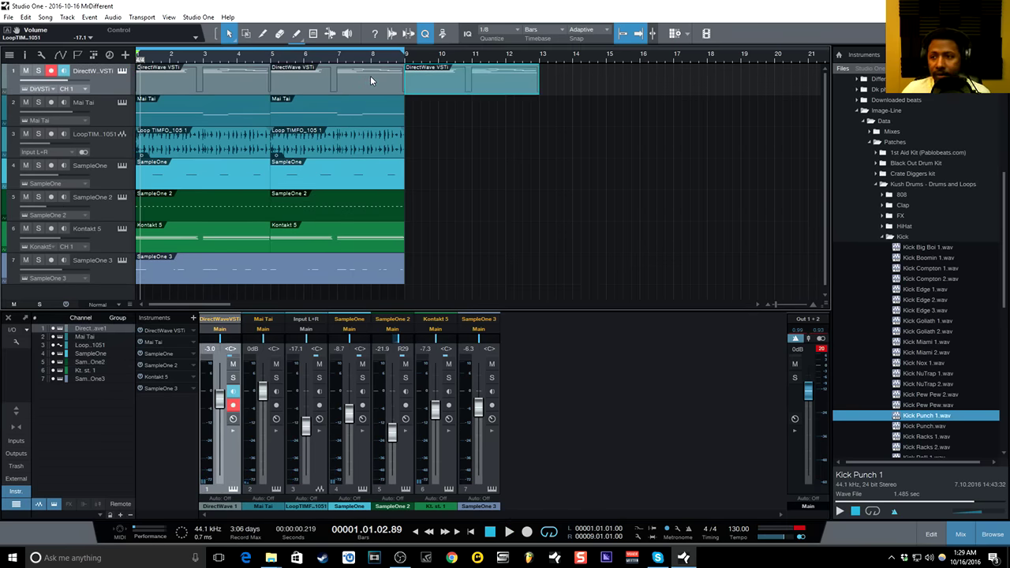
- Set the loop range from bar 9 to bar 17 and start playback just before bar 9
key("p")
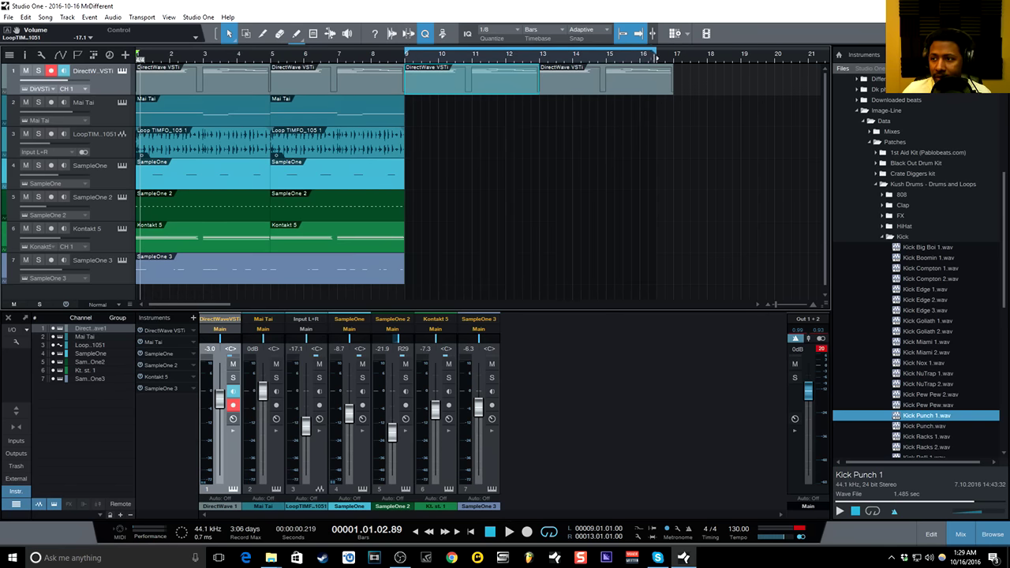
key("space")
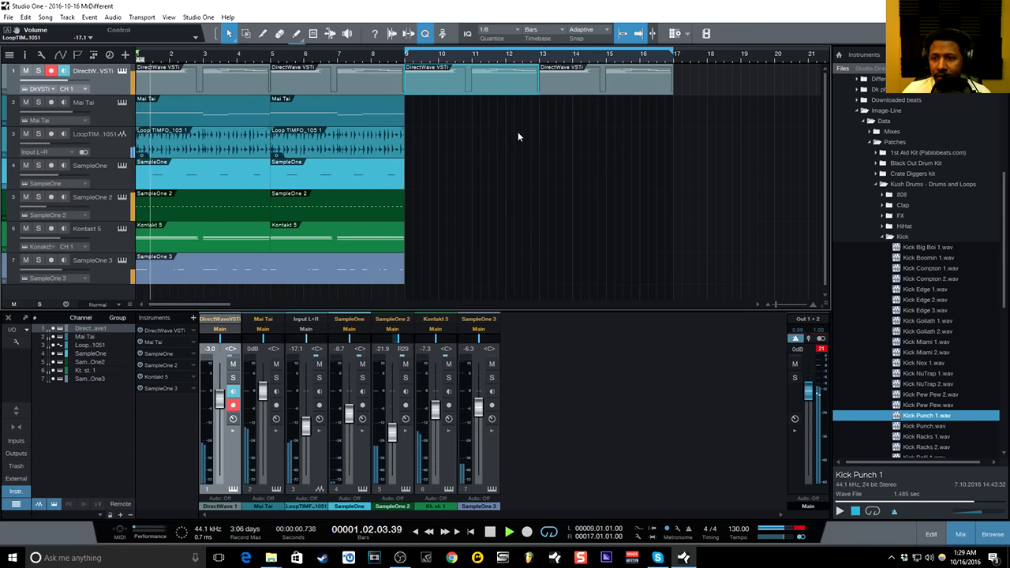
left_click(395, 60)
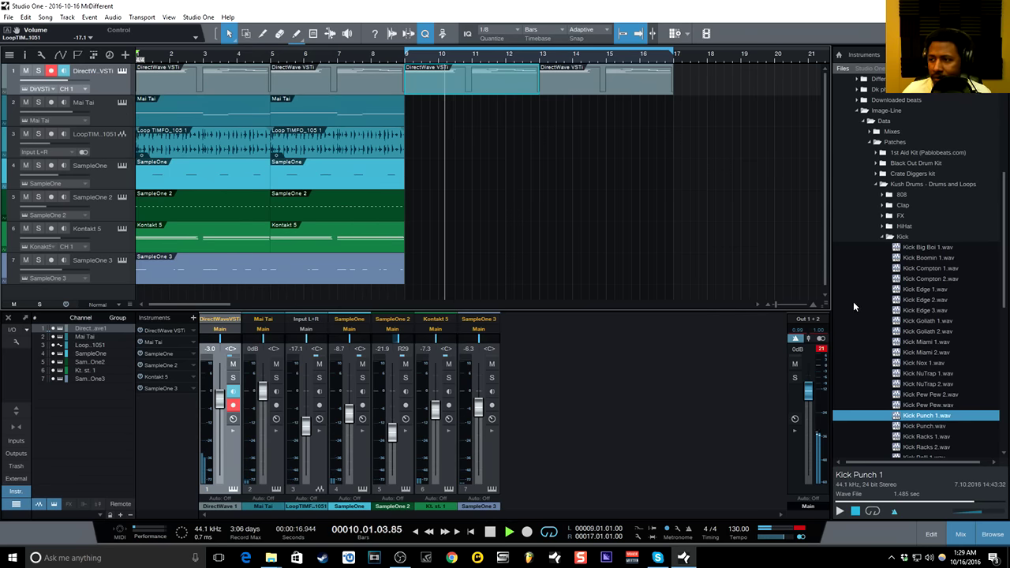
- Add the Xfer Records Serum_x64 instrument from the browser as a new track below SampleOne 3
left_click(858, 69)
left_click(850, 201)
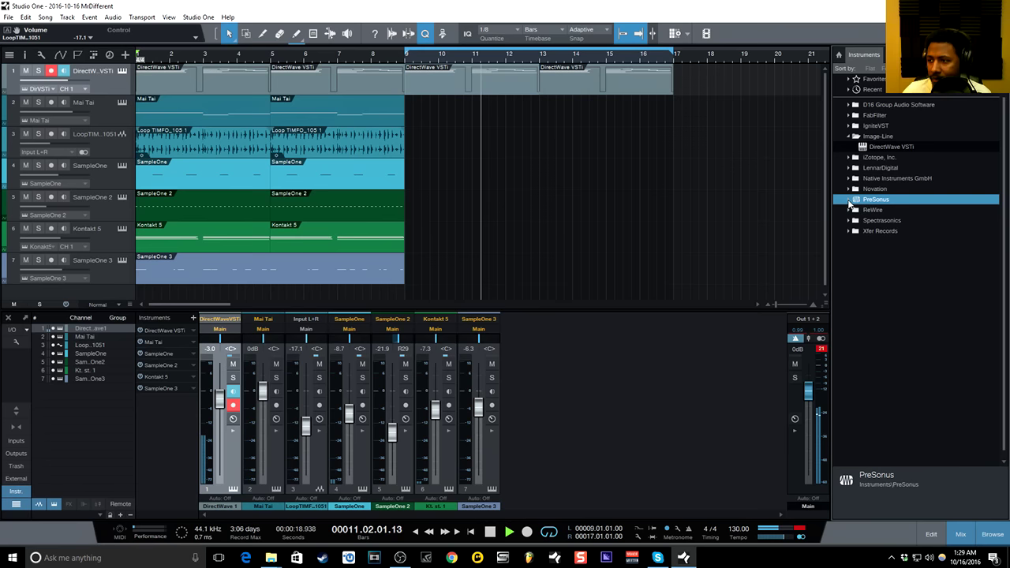
left_click(850, 232)
left_click_drag(883, 264, 106, 290)
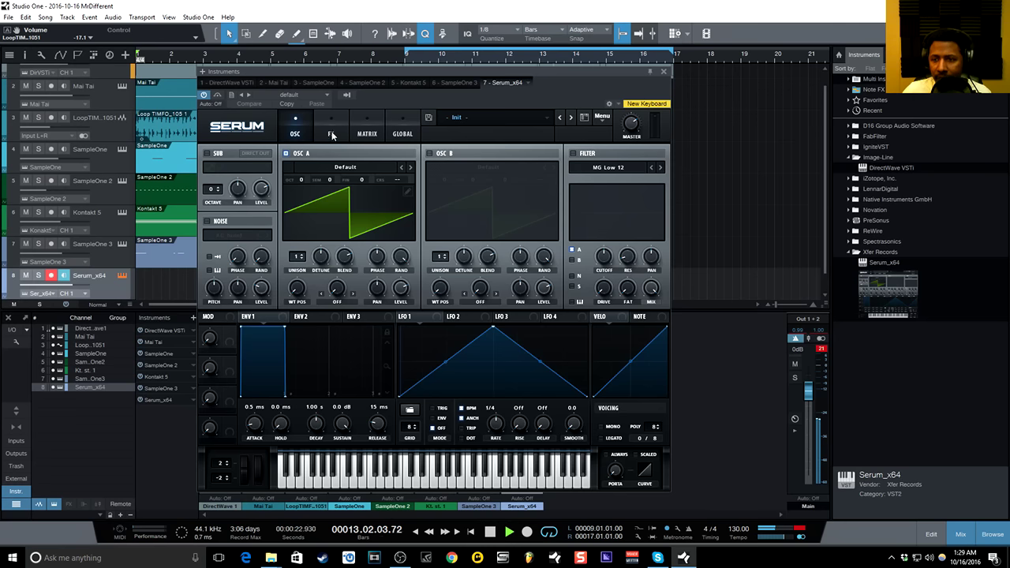
- Load the user preset BASS - Godfather of 808s from SPACE SAUCE SERUM BANK into Serum and close the instrument window
left_click(462, 117)
mouse_move(482, 233)
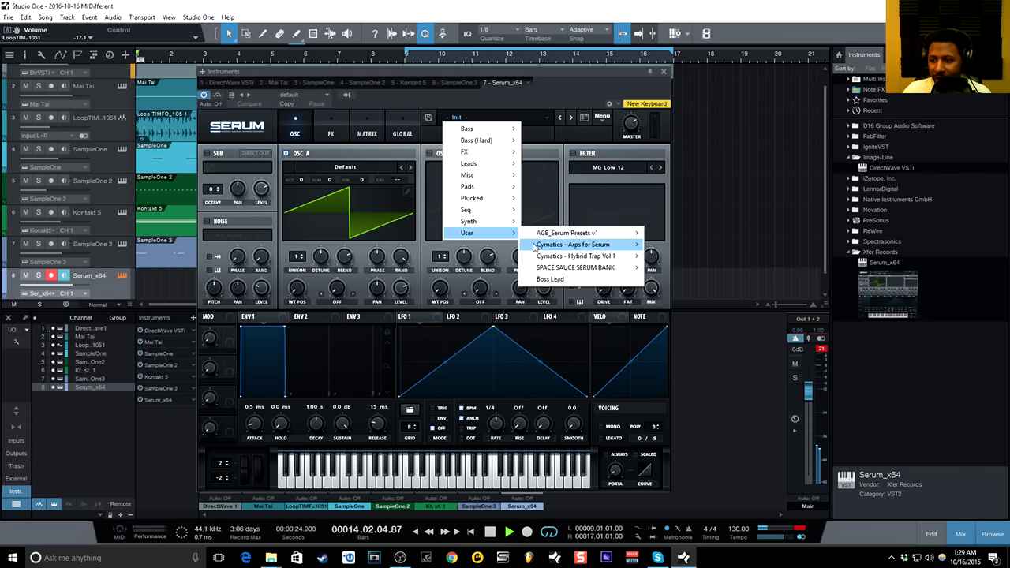
mouse_move(567, 272)
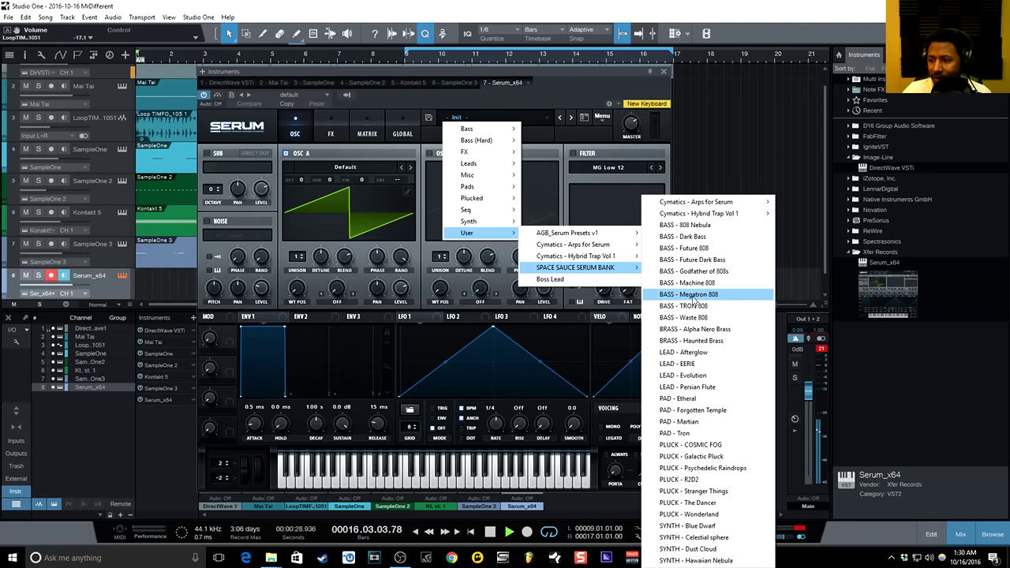
left_click(695, 271)
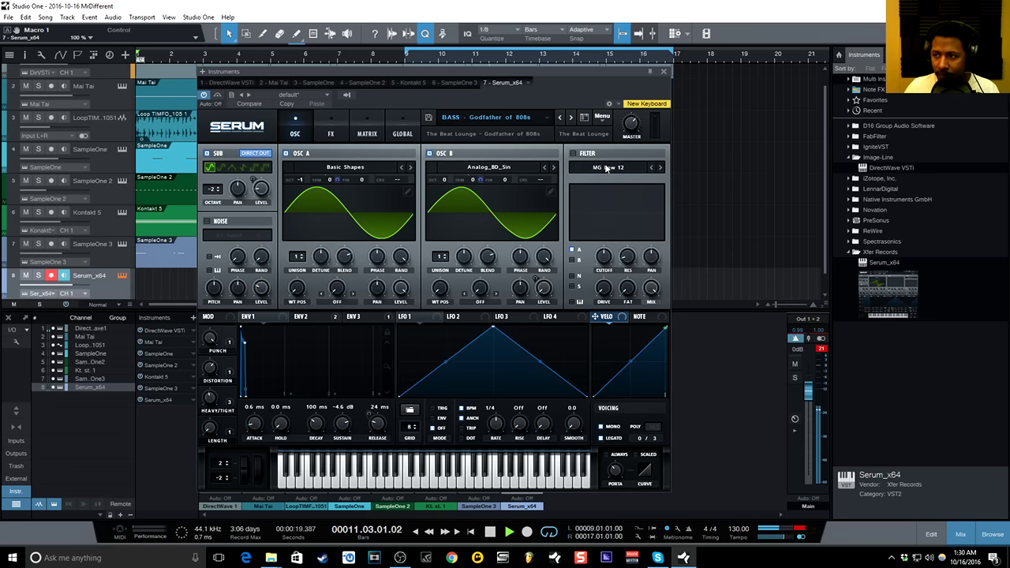
left_click(663, 72)
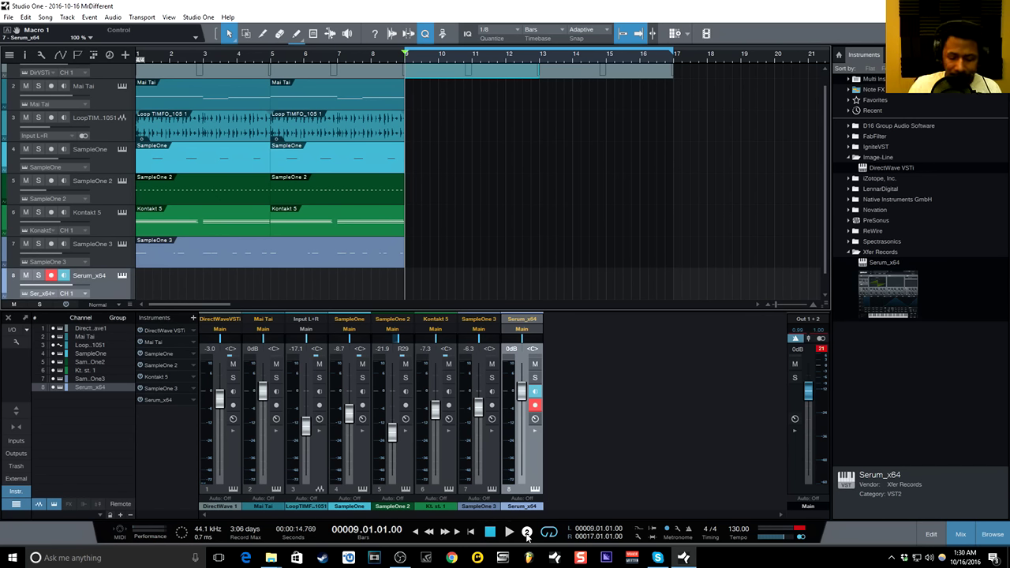
- Record a Serum_x64 bass part across bars 9 to 16 and trim the event's start to bar 9
left_click(527, 533)
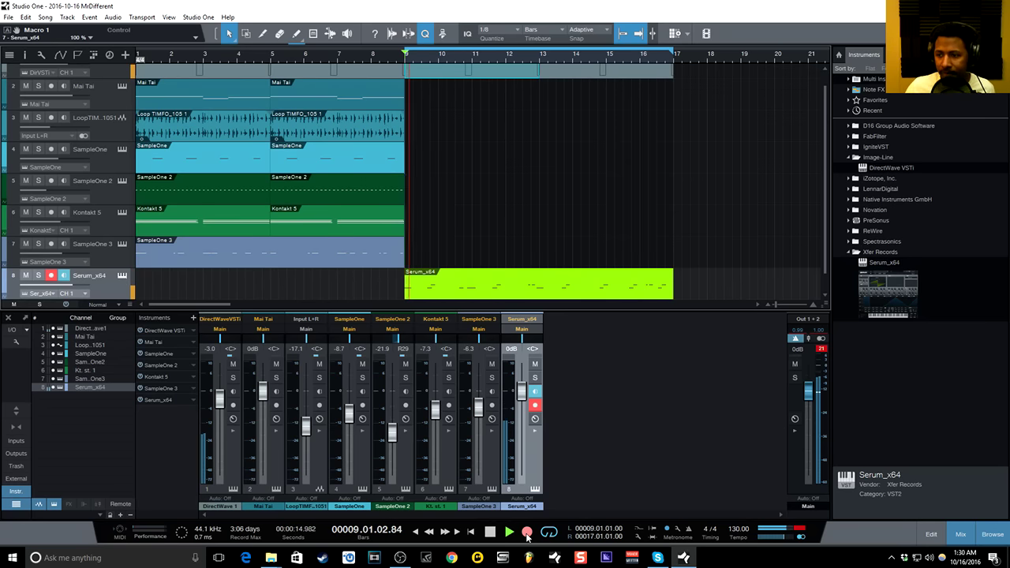
left_click(489, 283)
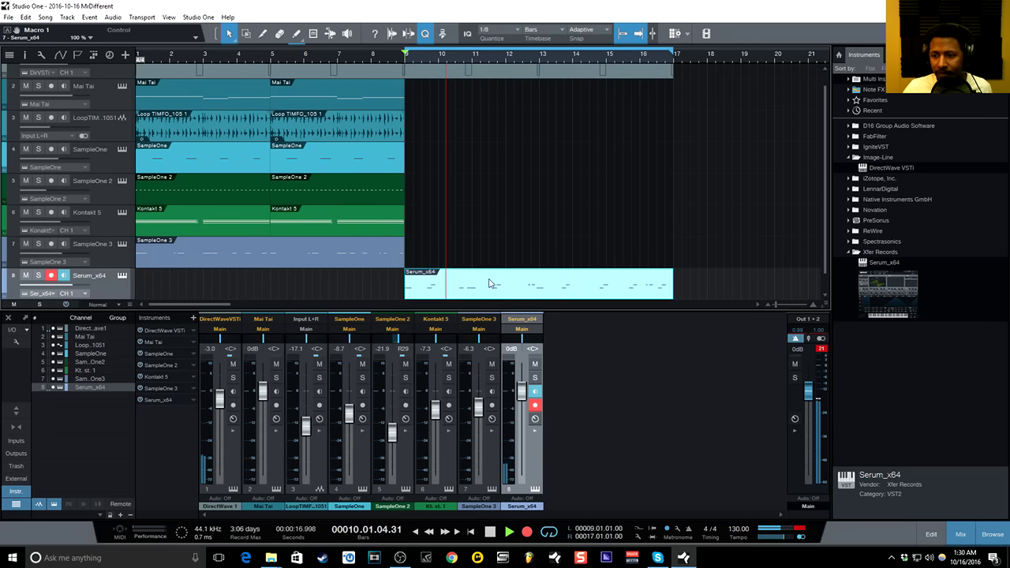
left_click(527, 532)
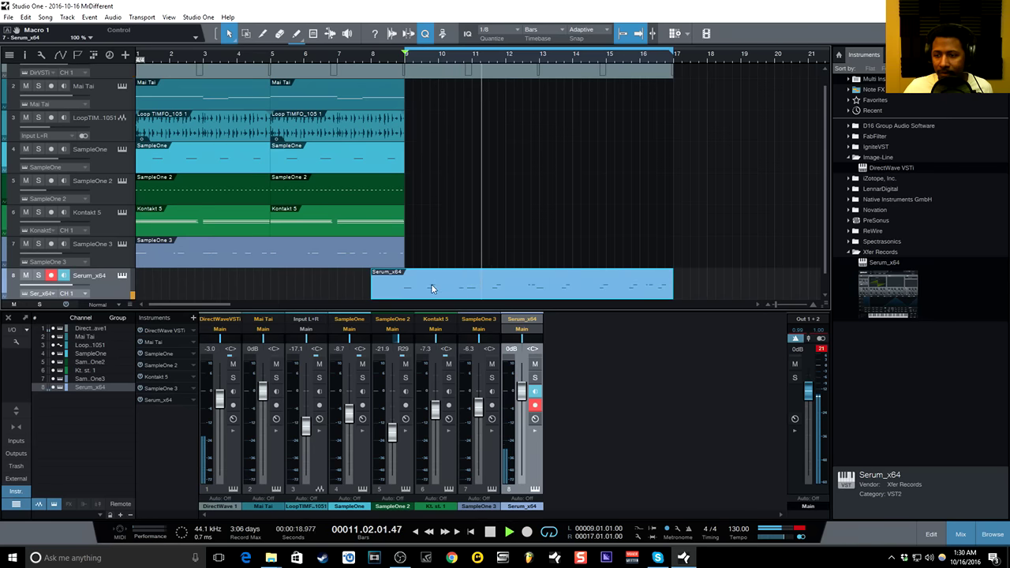
left_click_drag(371, 290, 405, 290)
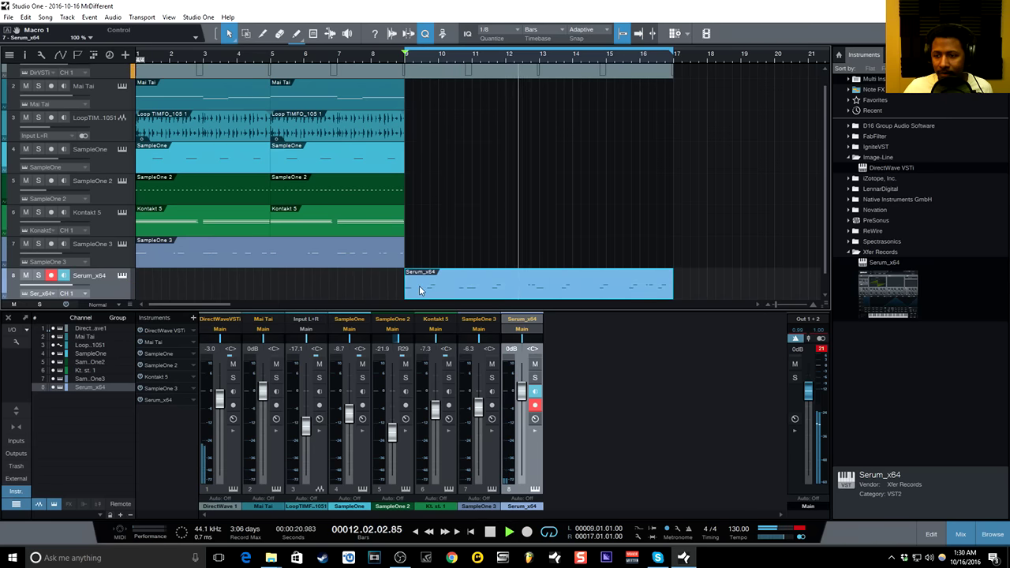
- Open the Serum_x64 event's notes and quantize all of them to the straight 1/8 grid
double_click(419, 286)
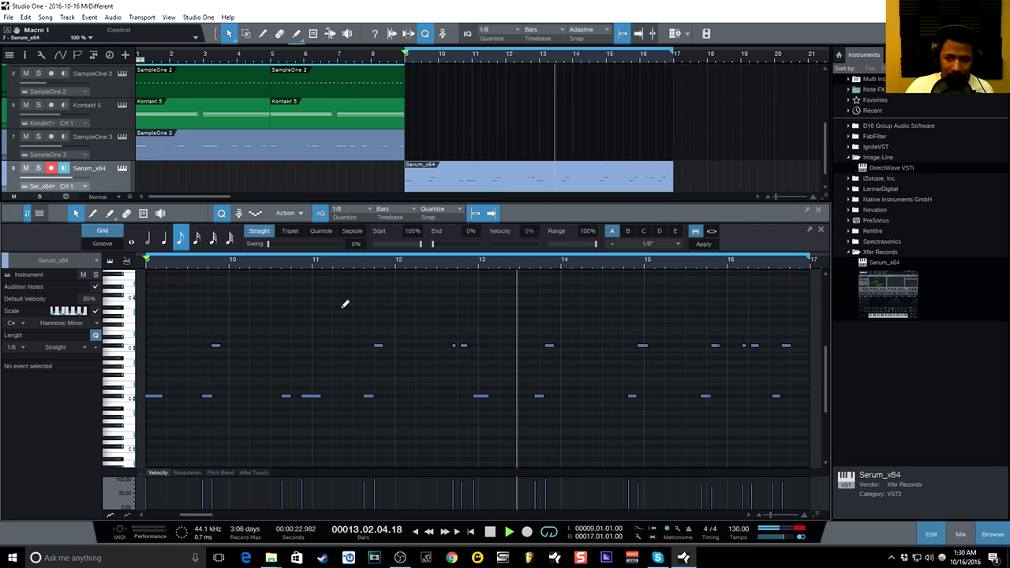
key("ctrl+a")
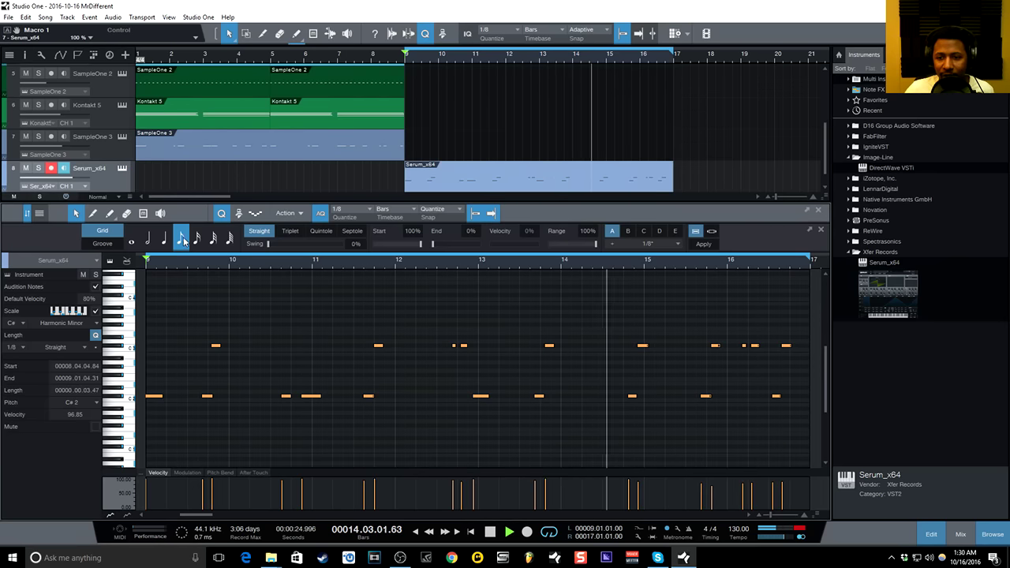
key("q")
key("space")
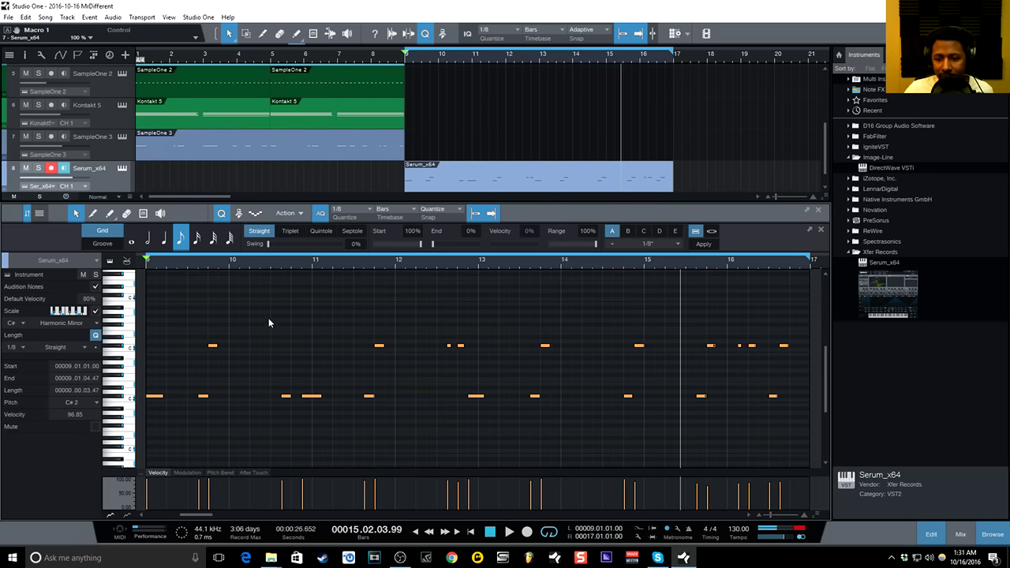
right_click(268, 318)
left_click(251, 303)
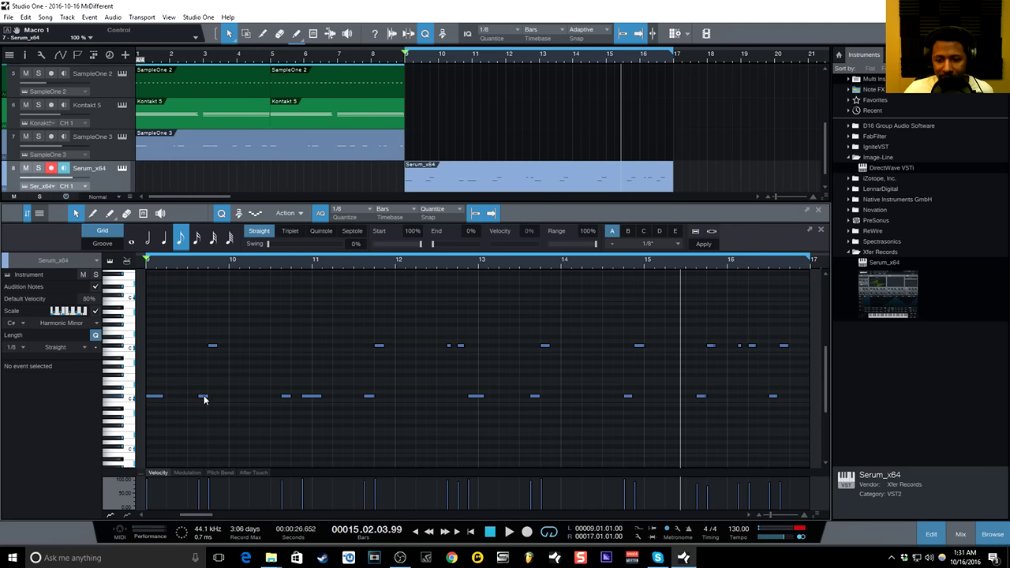
- Move bass notes in time: C#2 notes to 9.04.01, 11.01.01 and 13.01.01, and the first C#3 note to 9.04.03
left_click_drag(204, 399, 211, 401)
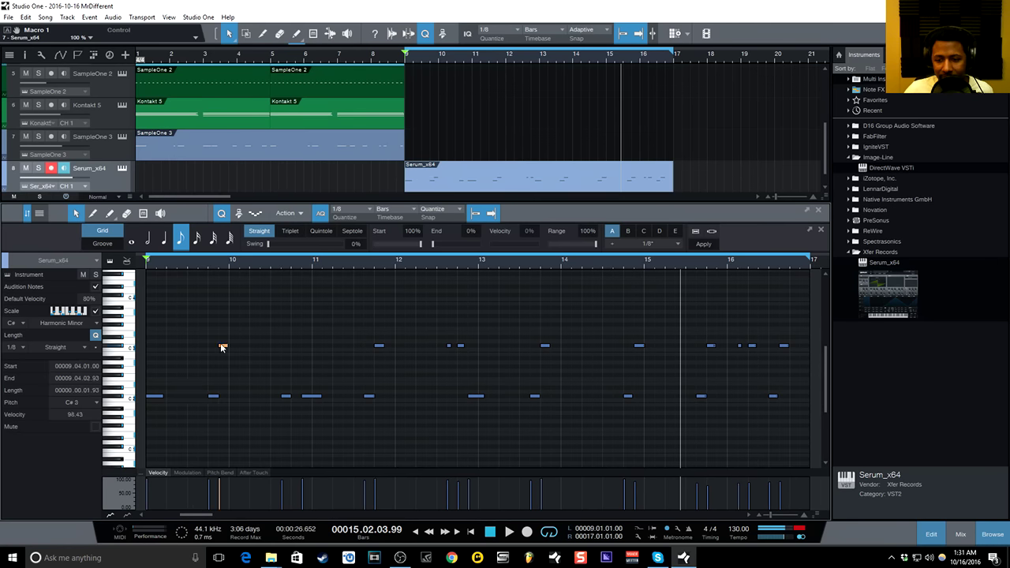
left_click_drag(222, 347, 224, 346)
key("space")
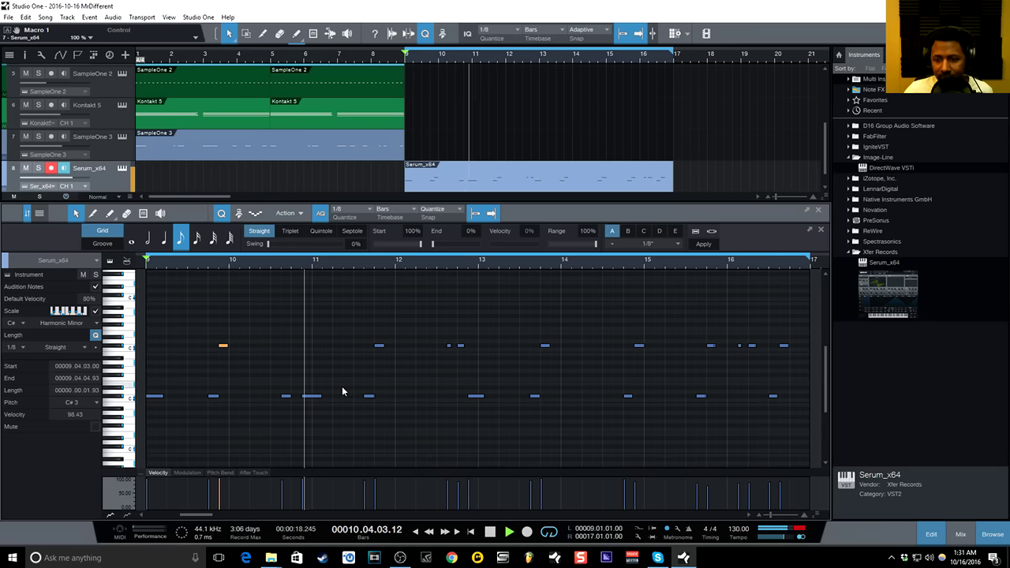
left_click_drag(318, 400, 321, 400)
key("space")
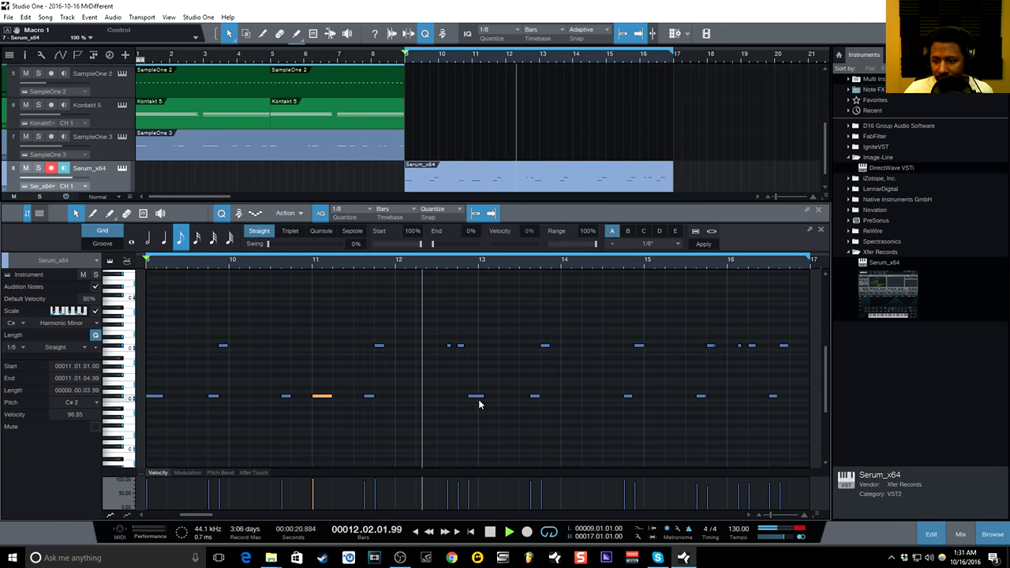
left_click_drag(475, 397, 486, 398)
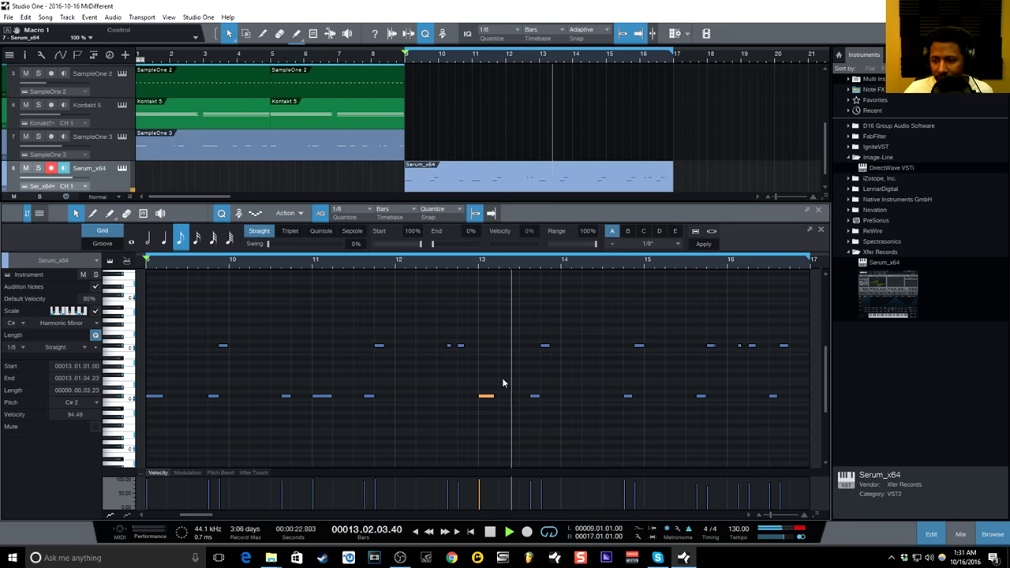
- Delete all the C#3 notes and move two of the remaining C#2 notes to 13.04.01 and 15.04.01
left_click_drag(790, 326, 189, 356)
key("Delete")
left_click(285, 396)
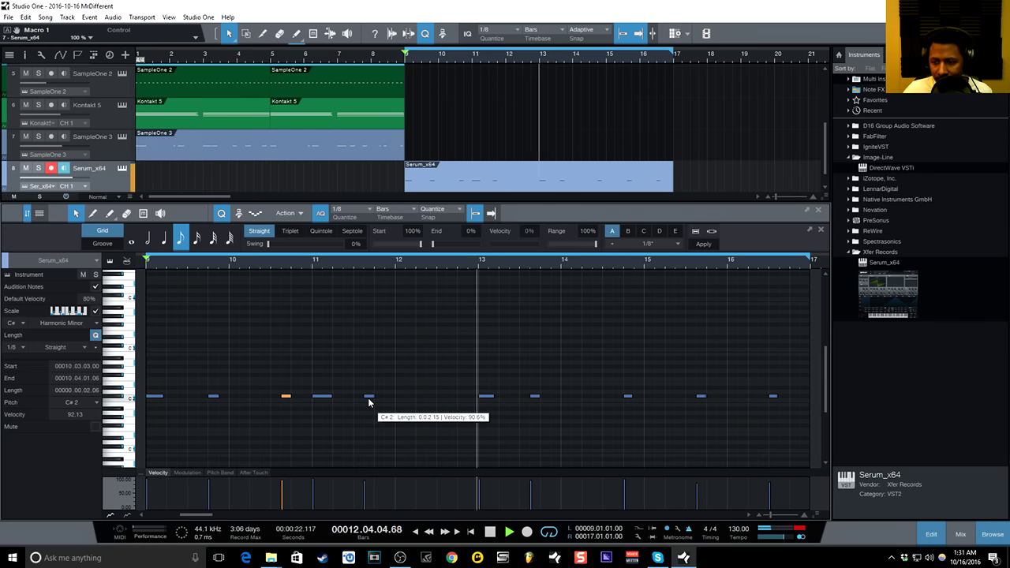
left_click(536, 397)
left_click_drag(540, 400, 542, 400)
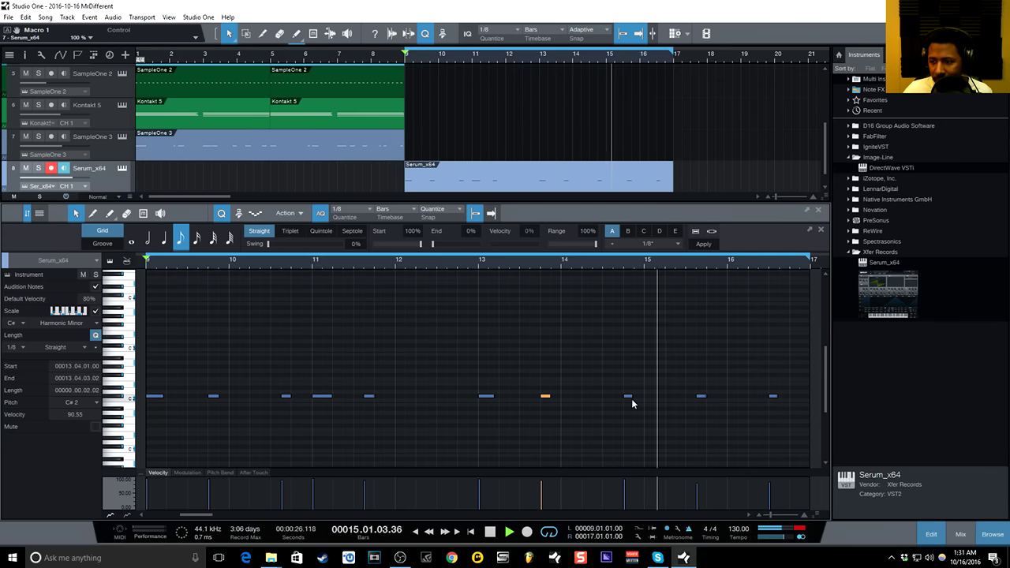
left_click_drag(704, 404, 711, 400)
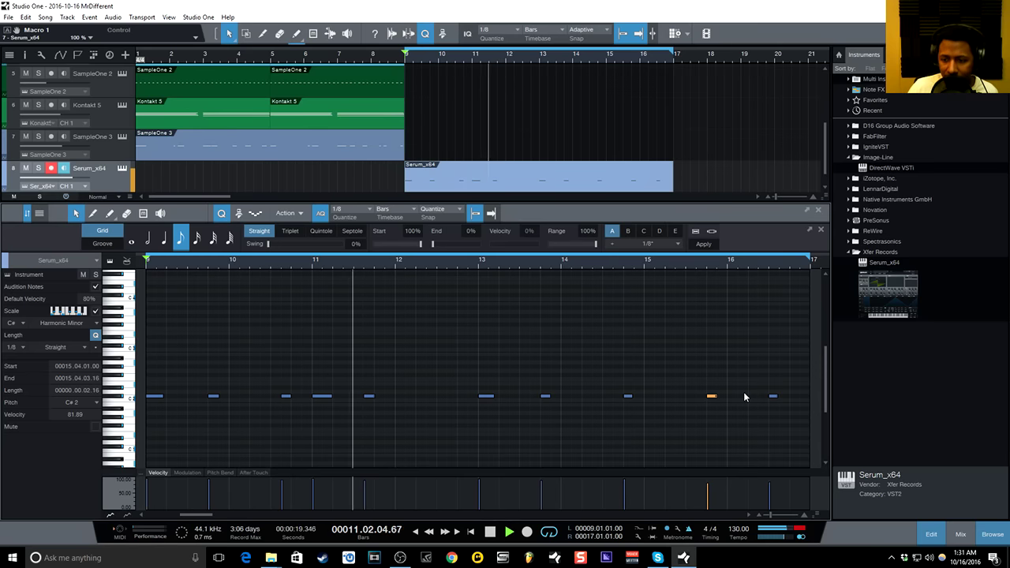
key("space")
- Adjust Serum's LENGTH macro, close the instrument window and restart playback
left_click(122, 169)
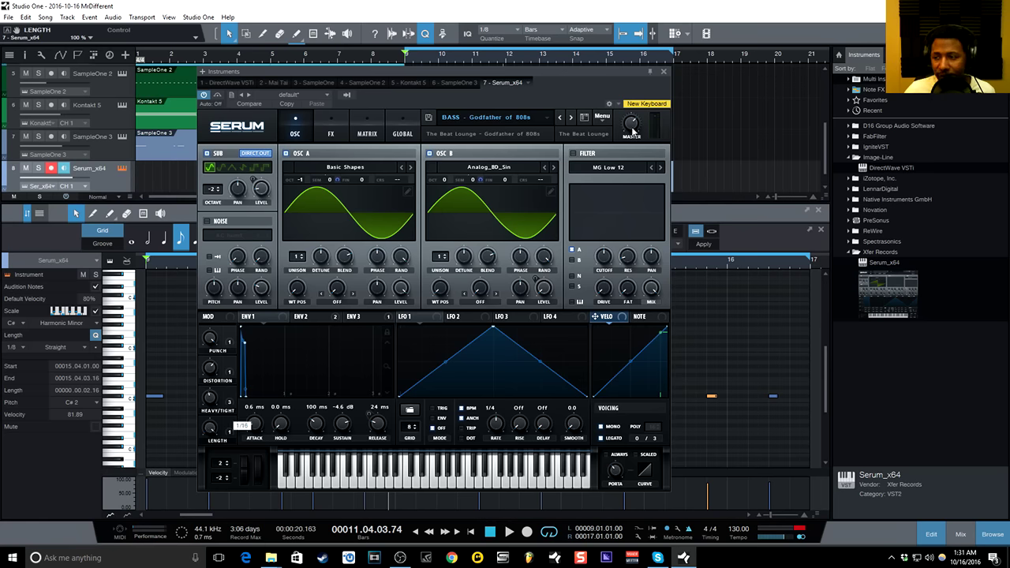
left_click(665, 72)
key("space")
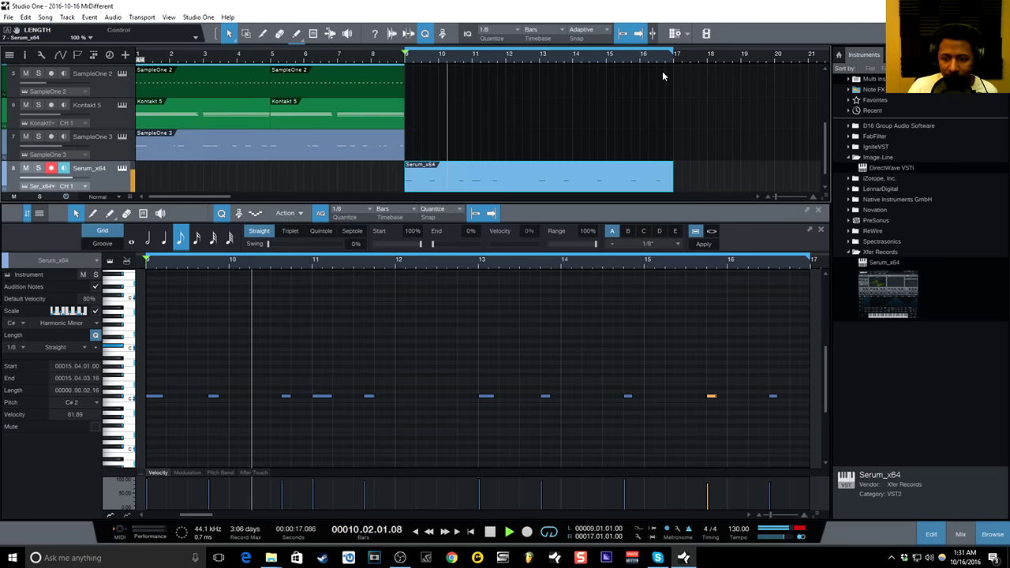
- Lengthen the C#2 bass notes so each one reaches the next note and the last one ends at bar 17
left_click(728, 377)
left_click_drag(162, 396, 267, 398)
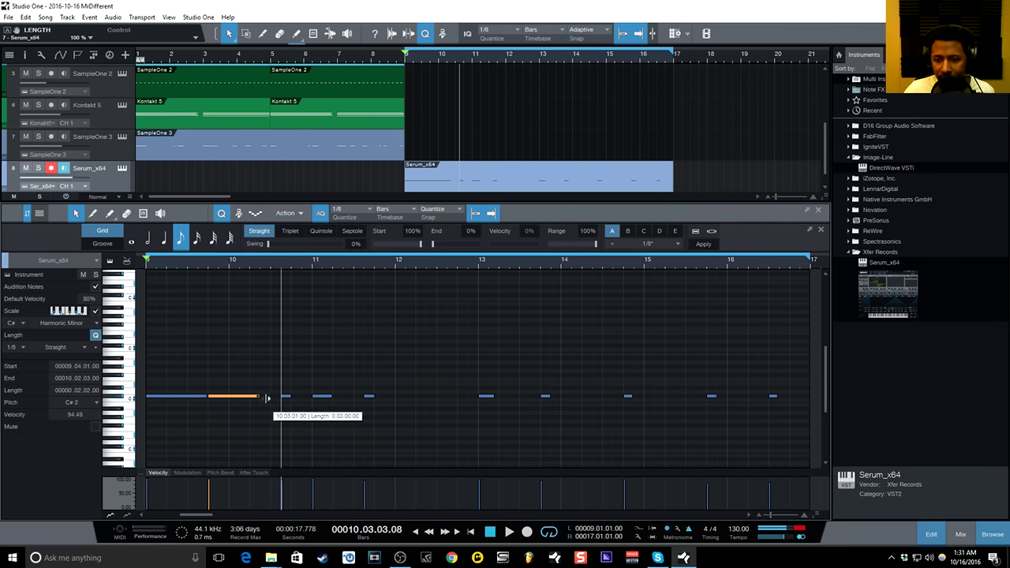
left_click_drag(810, 360, 186, 441)
mouse_move(299, 399)
left_mouse_down()
mouse_move(394, 400)
mouse_move(302, 398)
left_mouse_up()
left_click(291, 400)
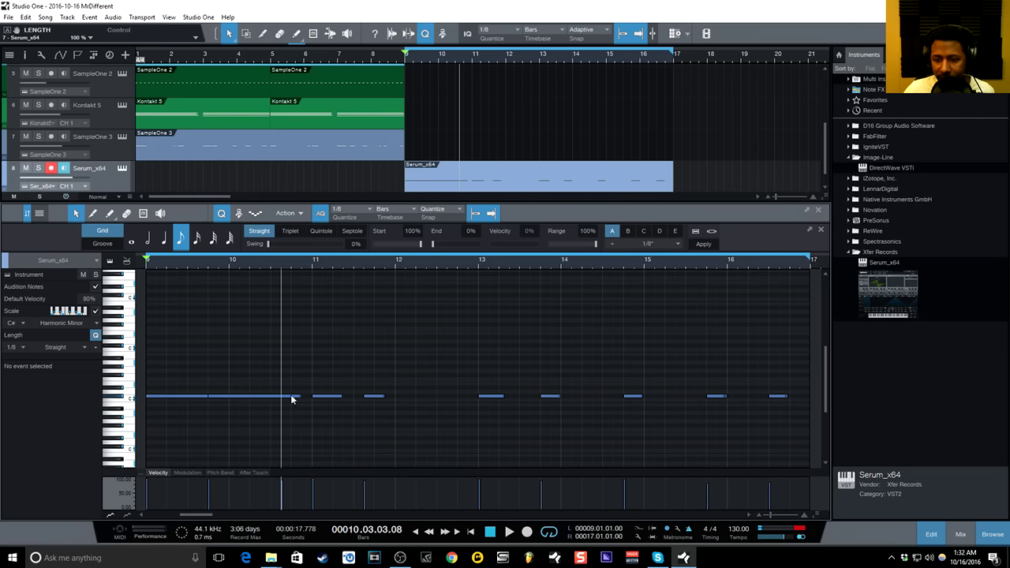
left_click(255, 398)
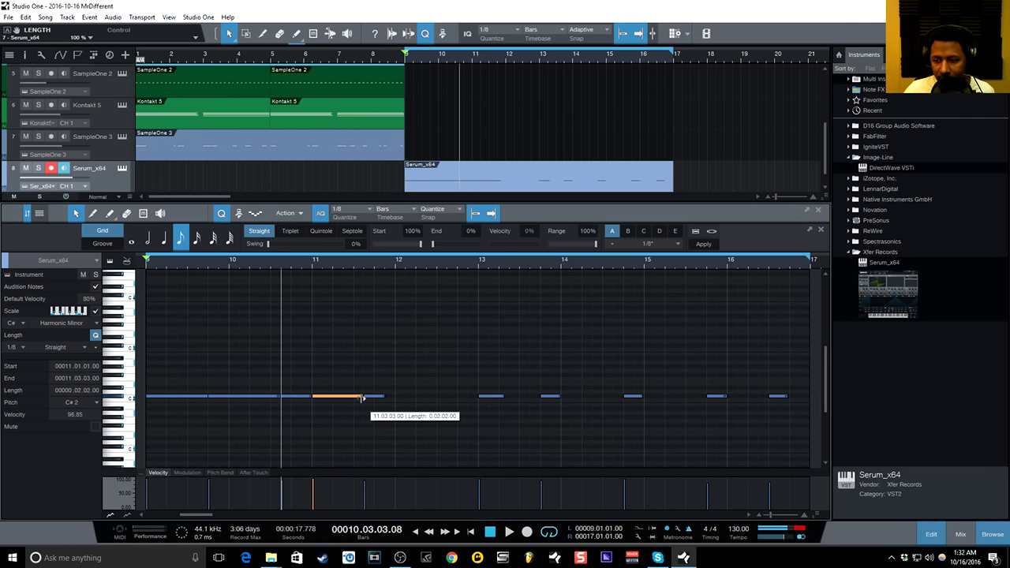
left_click_drag(383, 401, 539, 398)
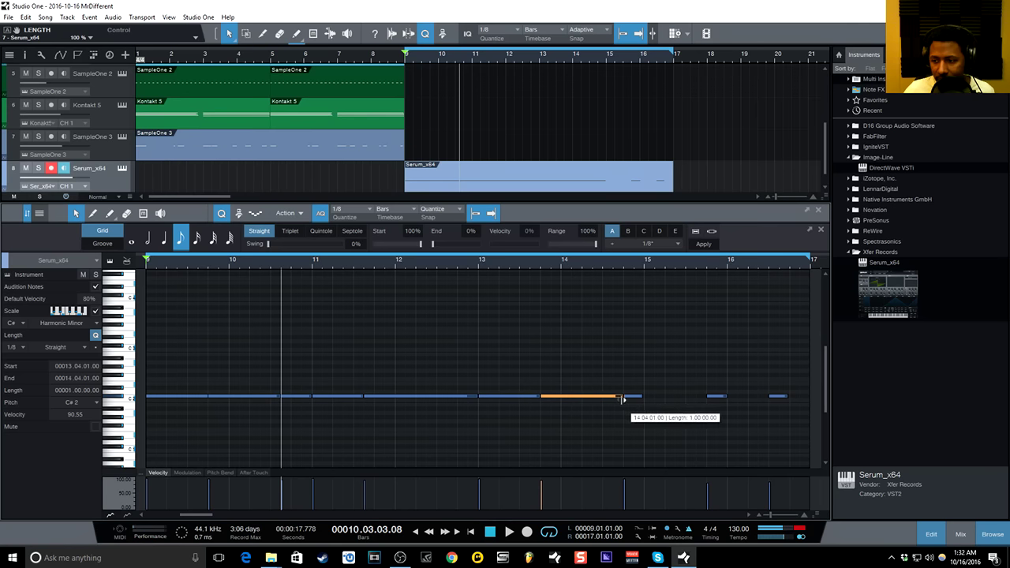
left_click_drag(643, 396, 808, 398)
- Set Serum's LENGTH macro to 0%, close the instrument window and play the bass part
left_click(122, 170)
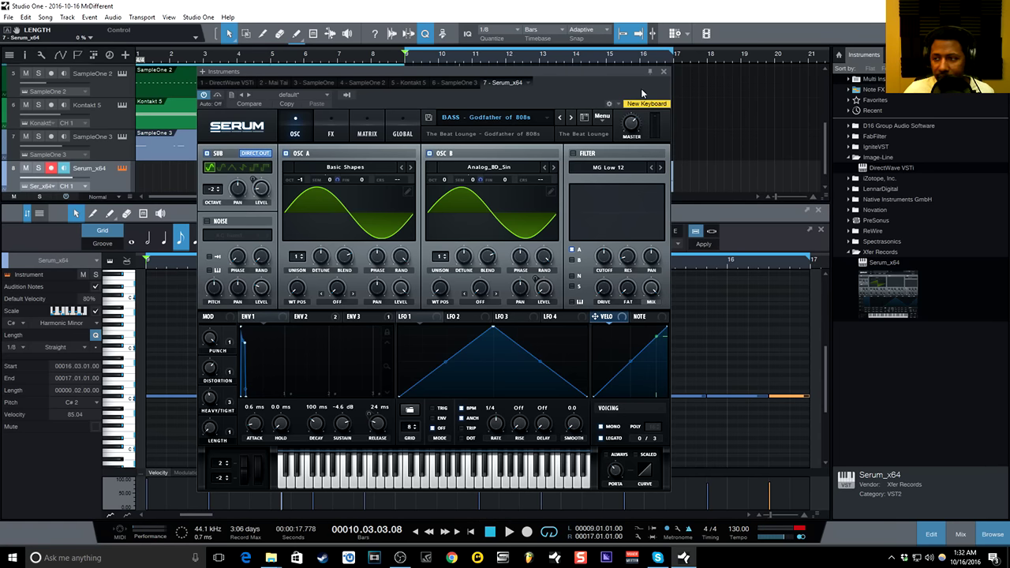
left_click(664, 71)
key("space")
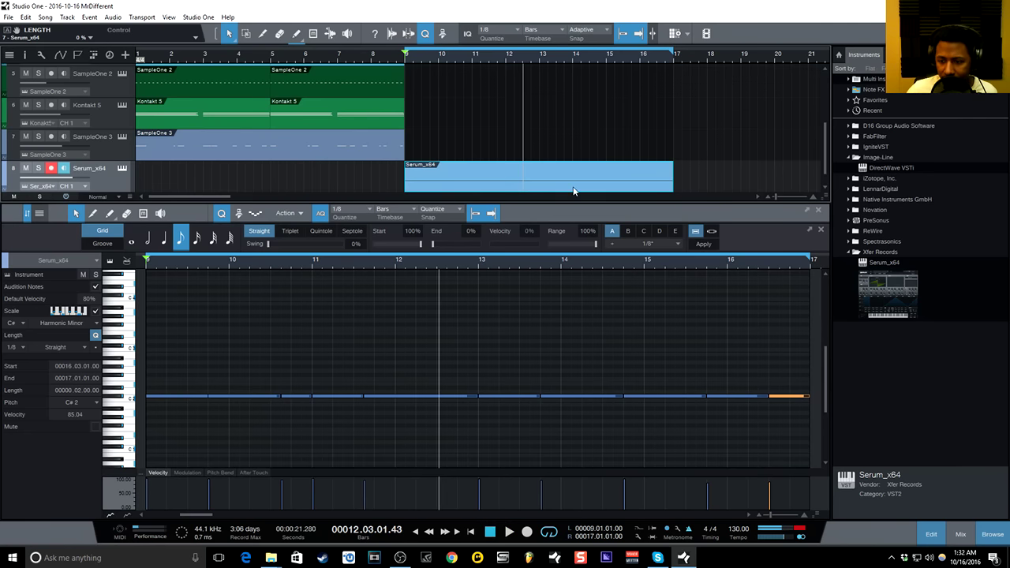
- Try raising the C#2 note at 11.03.03 to E2, undo it, and return the note at 11.01.01 to C#2
left_click_drag(401, 396, 400, 385)
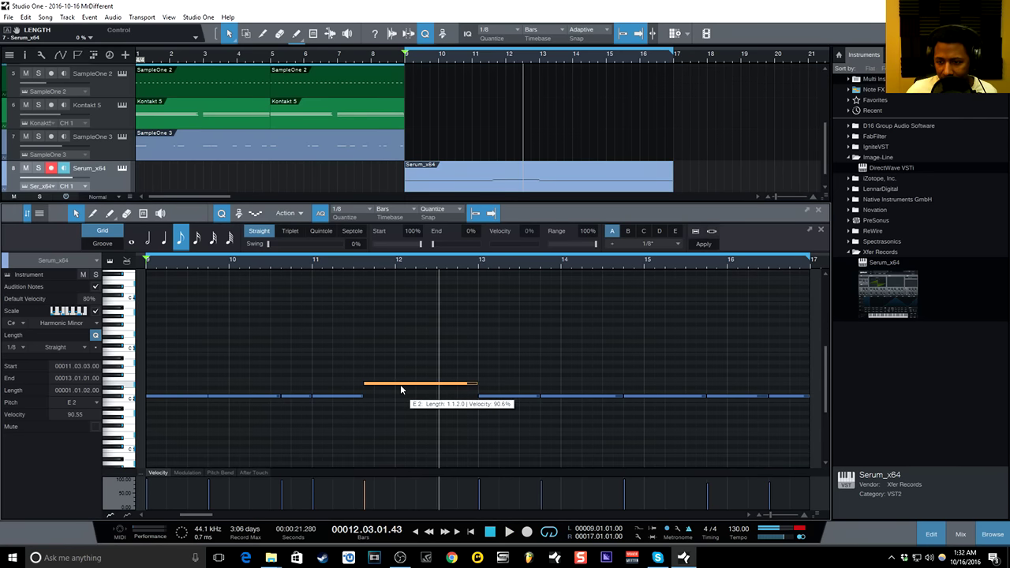
key("ctrl+z")
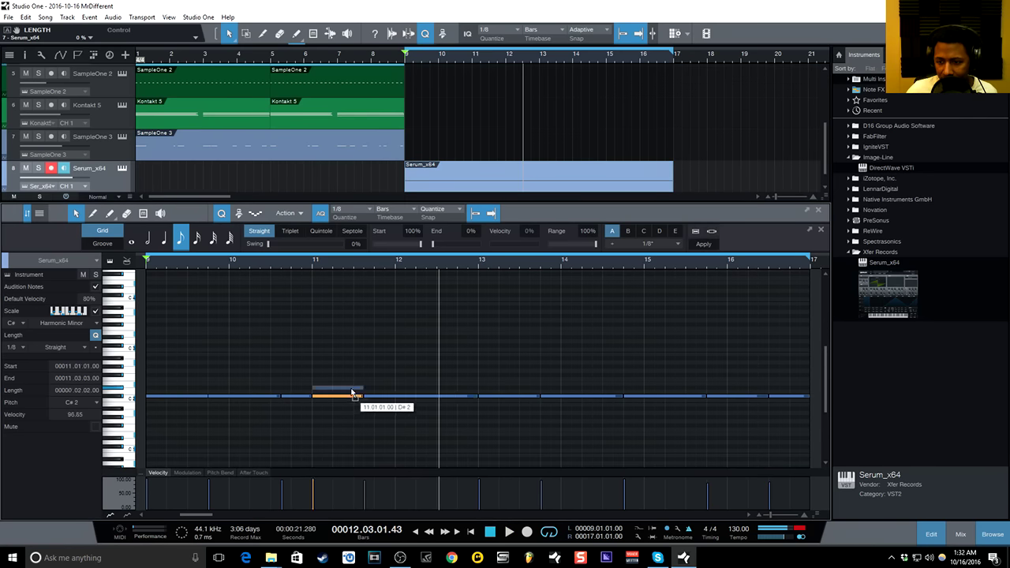
left_click_drag(352, 390, 354, 396)
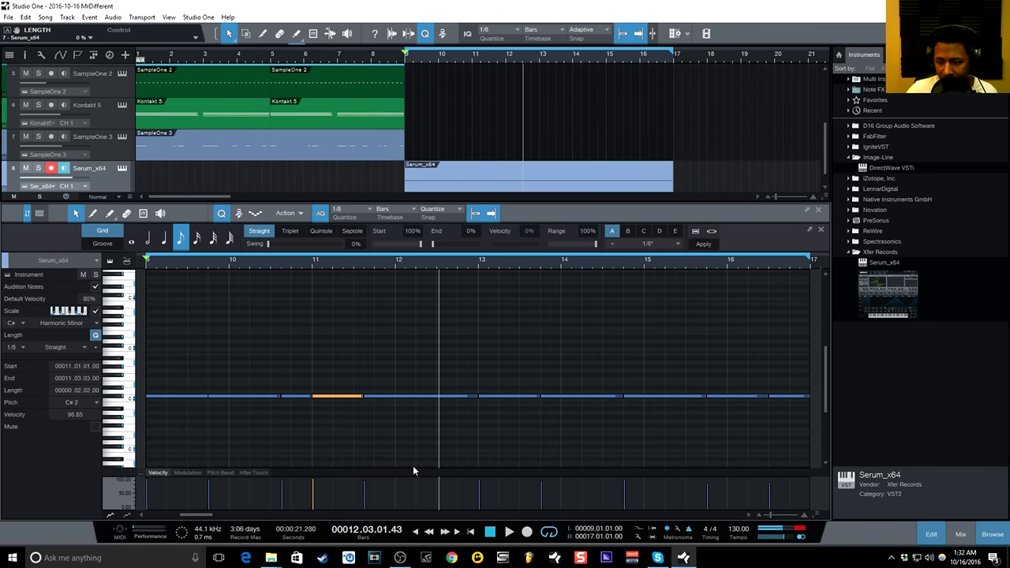
- Return to bar 9, overdub higher accent notes into the Serum_x64 event and stop recording
left_click(489, 532)
left_click(406, 59)
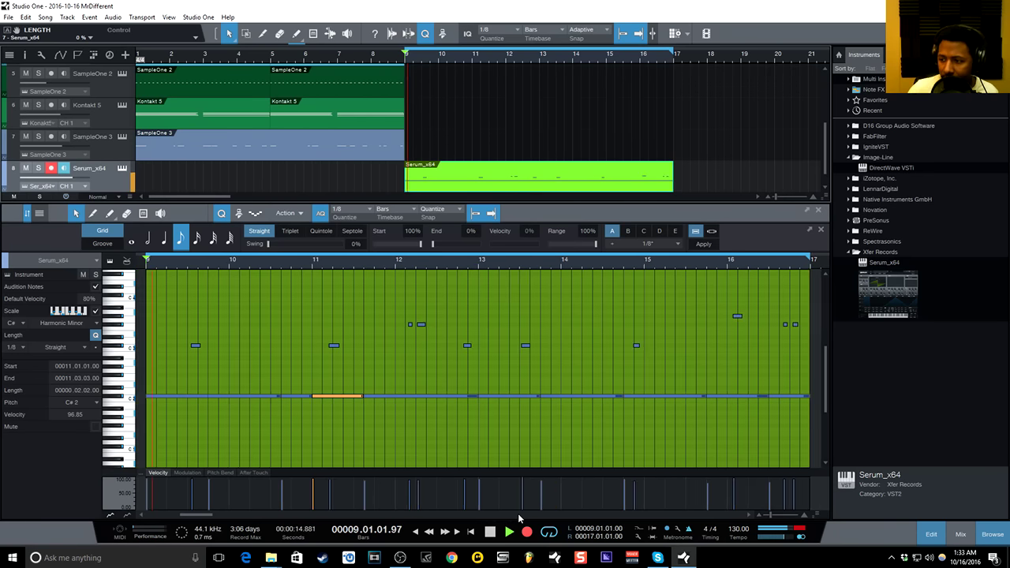
key("space")
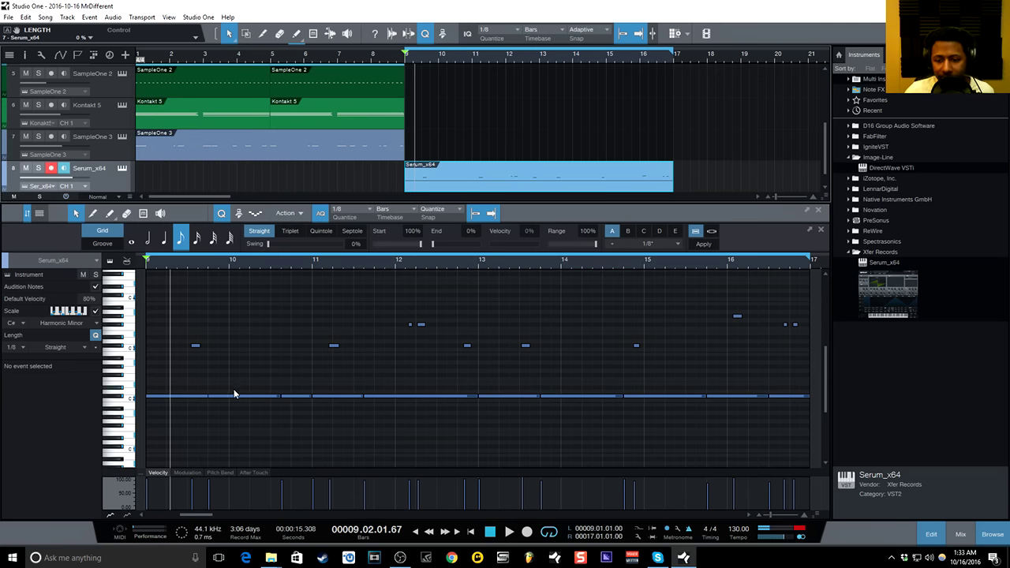
- Quantize all the higher accent notes above the C#2 bass line and play the part from bar 9
mouse_move(206, 396)
left_mouse_down()
mouse_move(217, 396)
mouse_move(208, 397)
left_mouse_up()
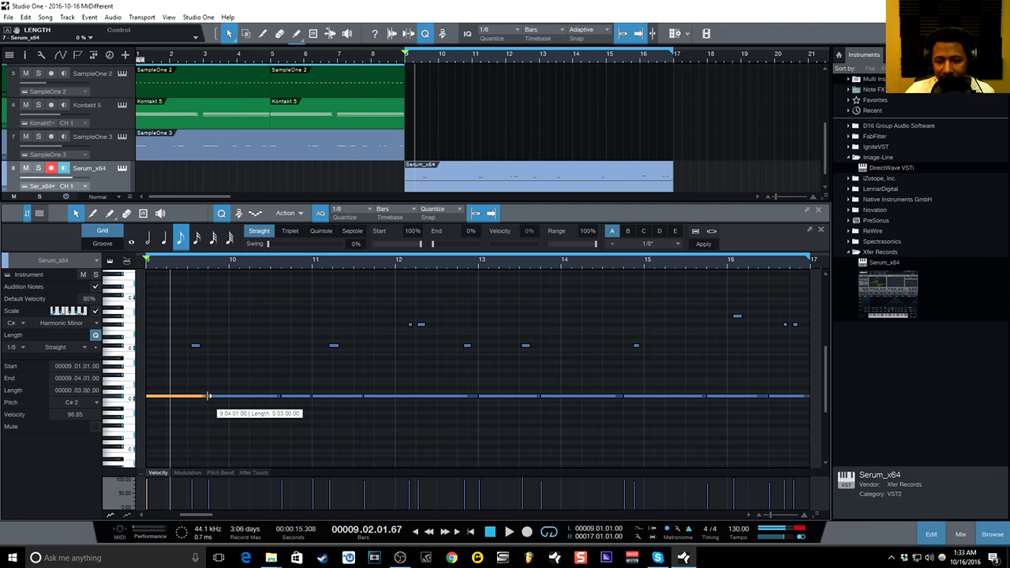
left_click(309, 371)
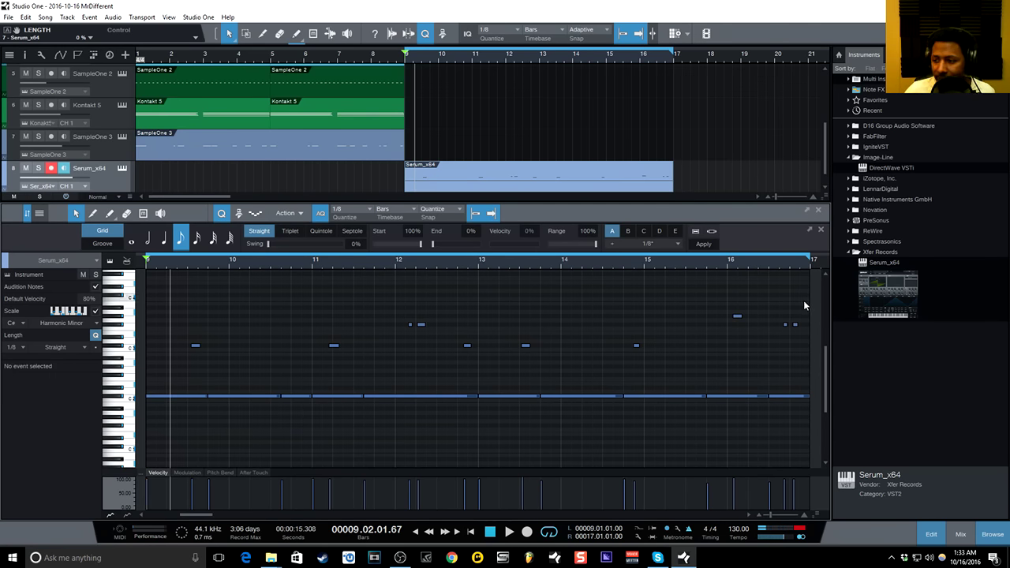
left_click_drag(801, 297, 166, 375)
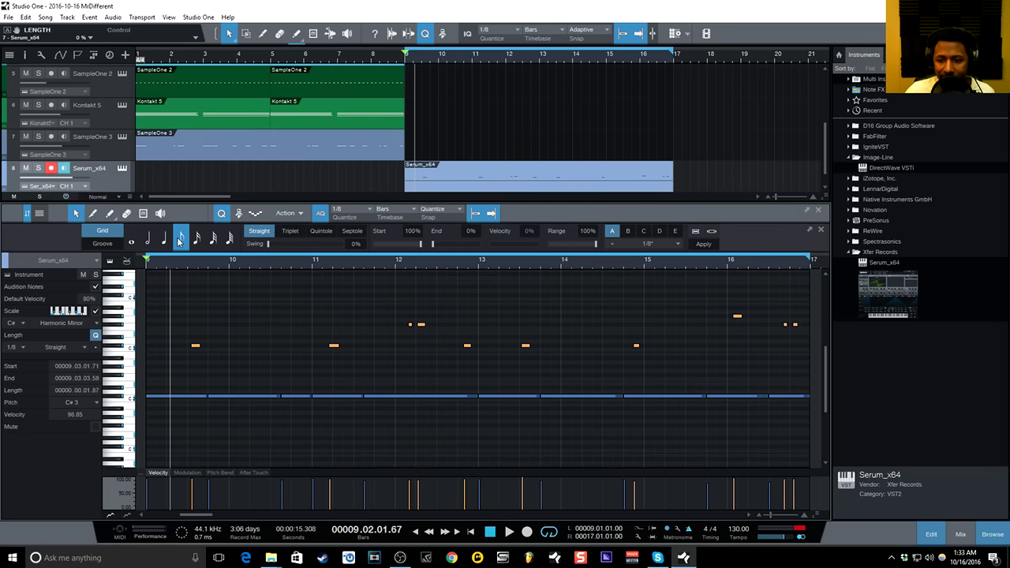
key("q")
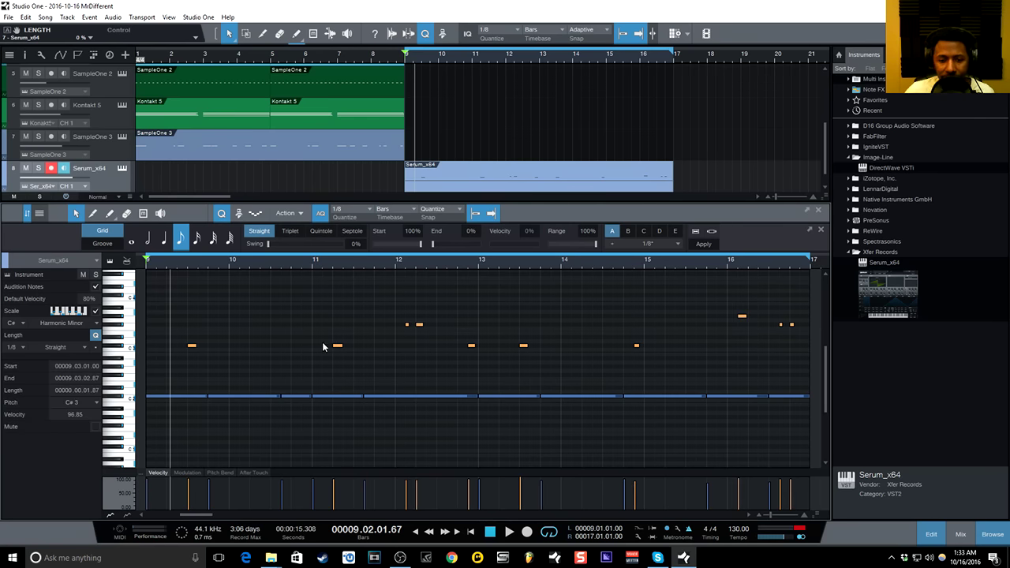
key("space")
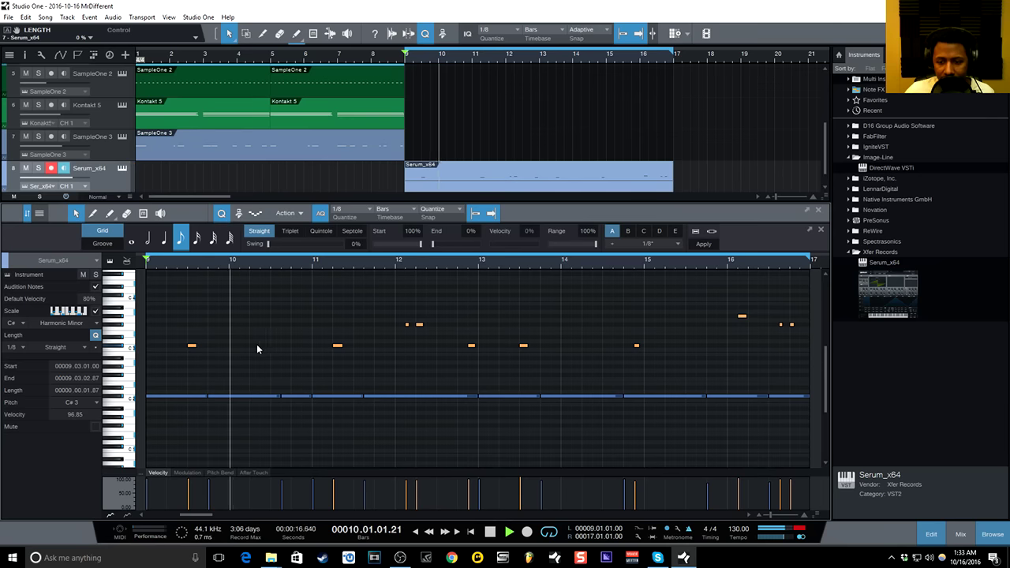
left_click(204, 339)
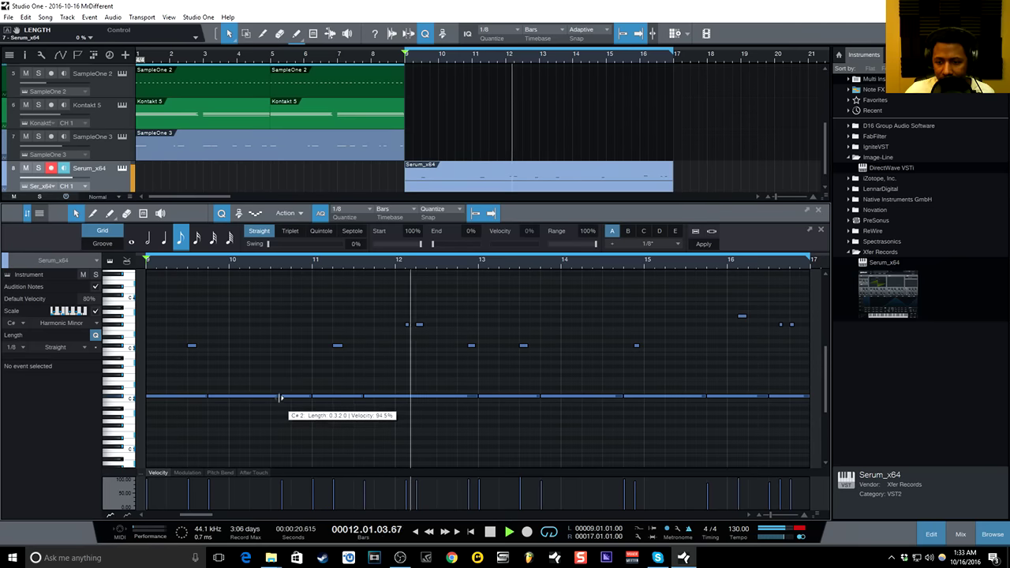
- Try shortening the C#2 note at 09.04.01 to end at 10.03.01, play the part, and restore its end to 10.03.03
left_click_drag(281, 397, 270, 397)
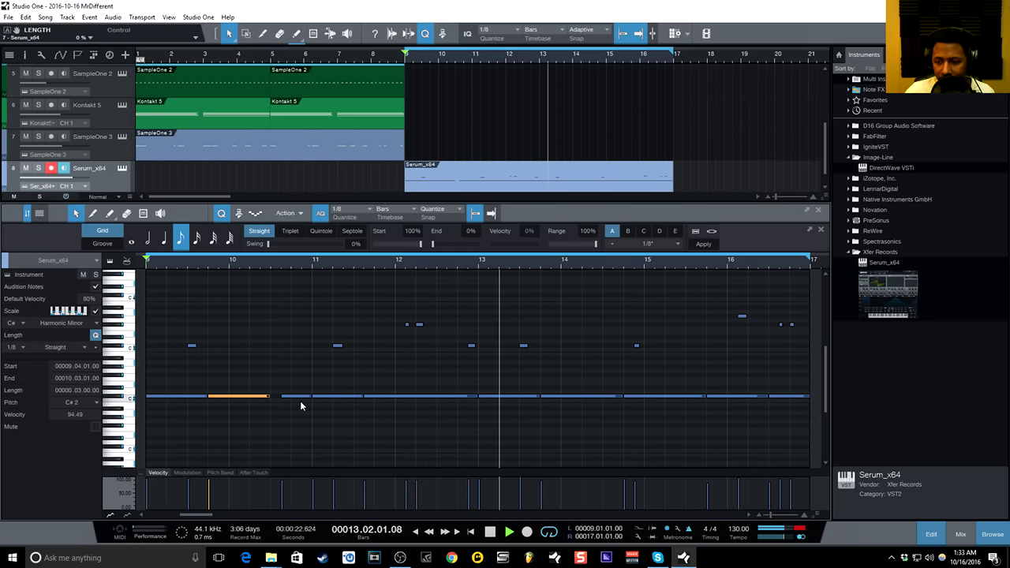
left_click_drag(362, 397, 364, 397)
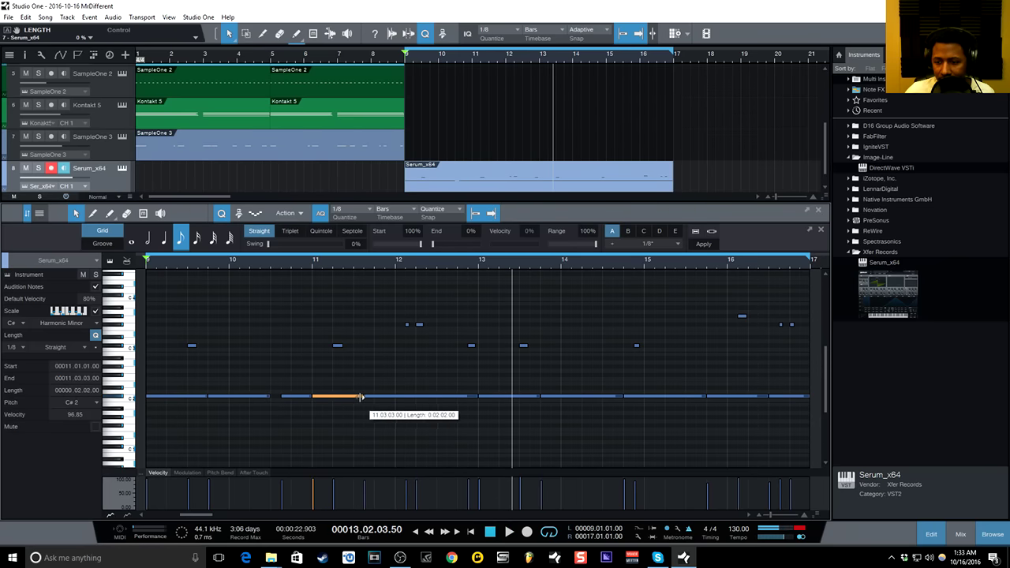
key("space")
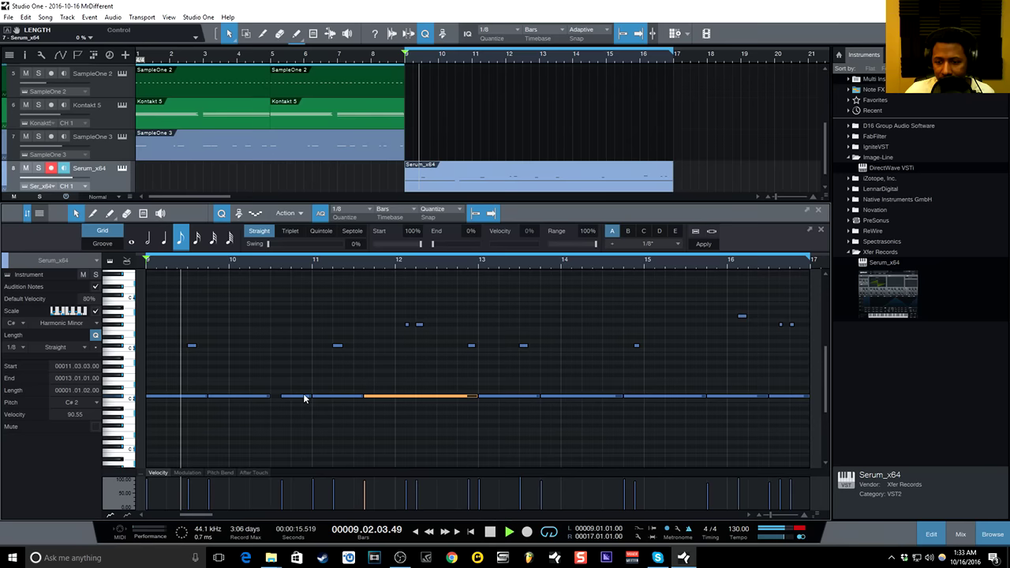
left_click_drag(271, 397, 279, 397)
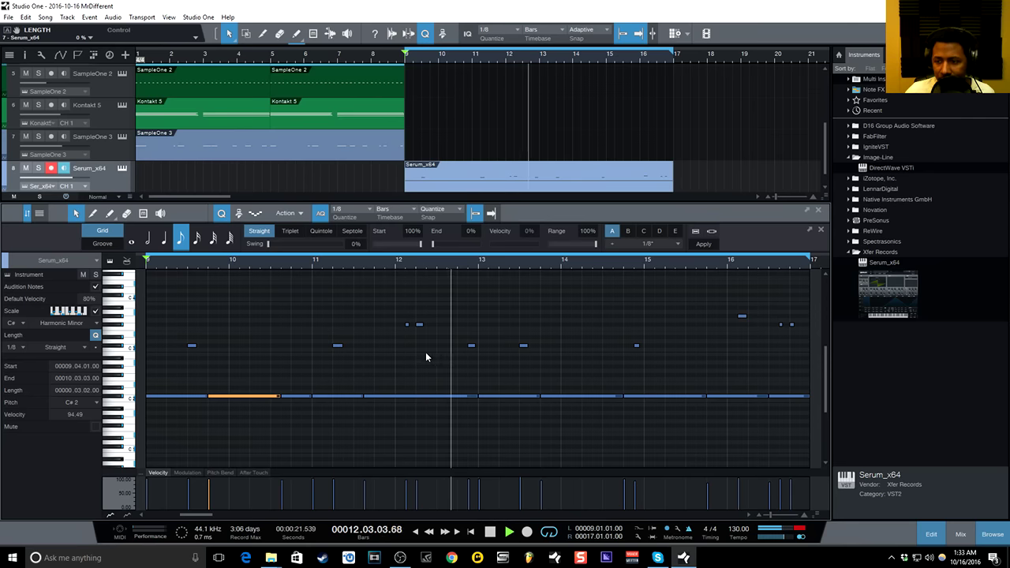
left_click(501, 397)
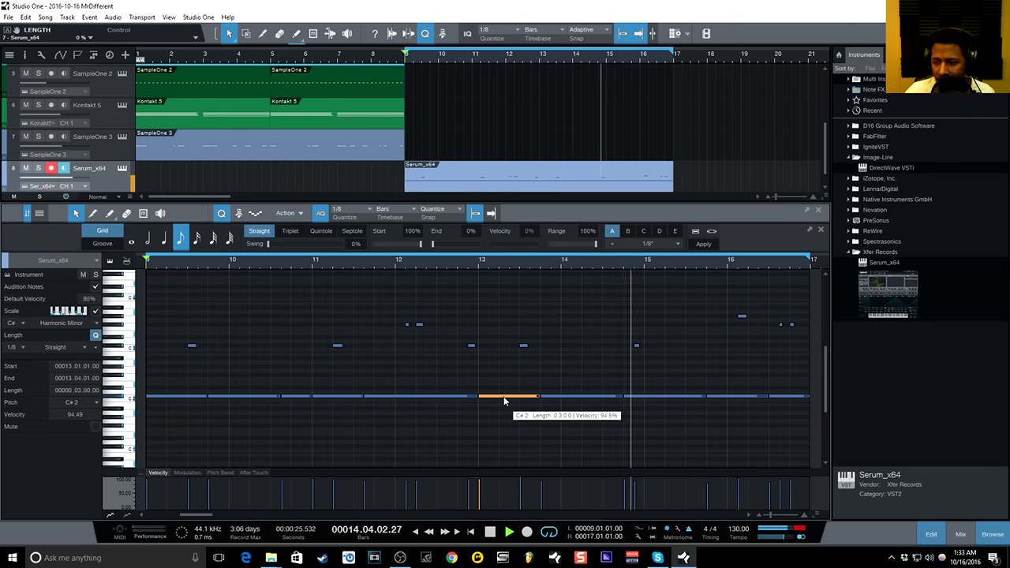
left_click_drag(538, 396, 539, 396)
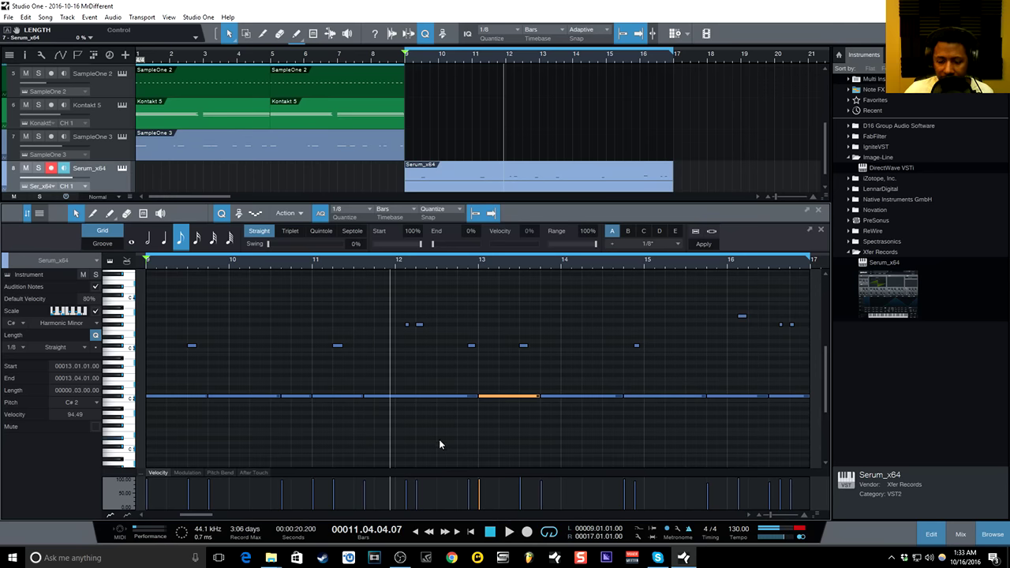
- Set the velocity of all notes in the Serum_x64 event to 100
key("ctrl+a")
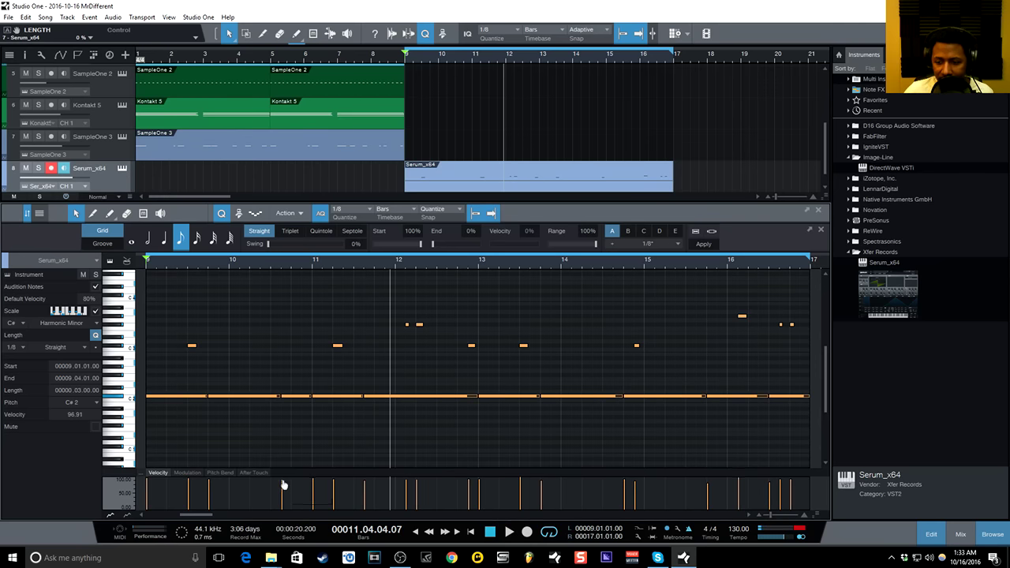
left_click(325, 431)
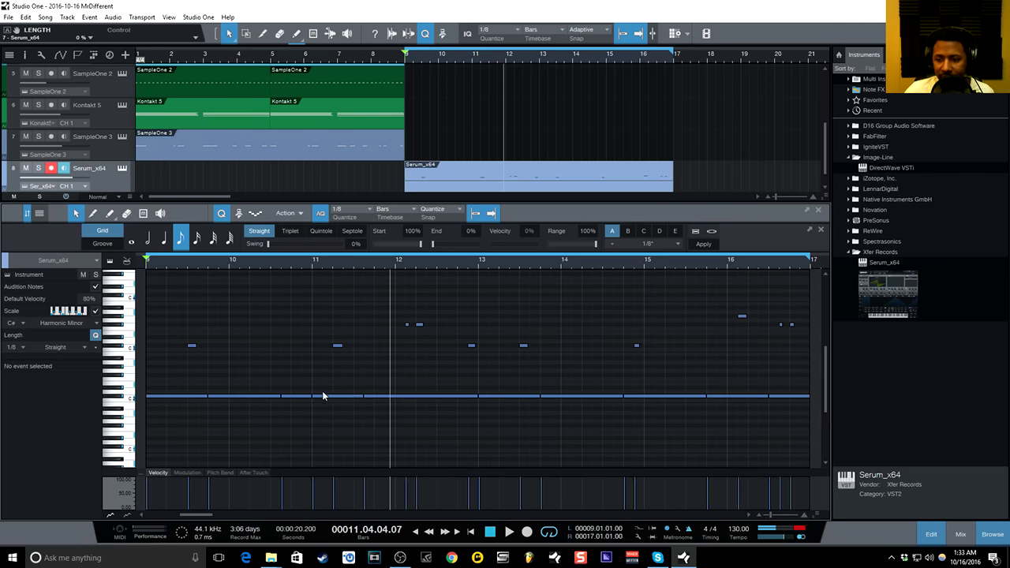
- During playback, lengthen the C#3 note at 14.04.03 to end at 15.01.01 and the F#3 note at 16.04.01 to end at 16.04.03
key("space")
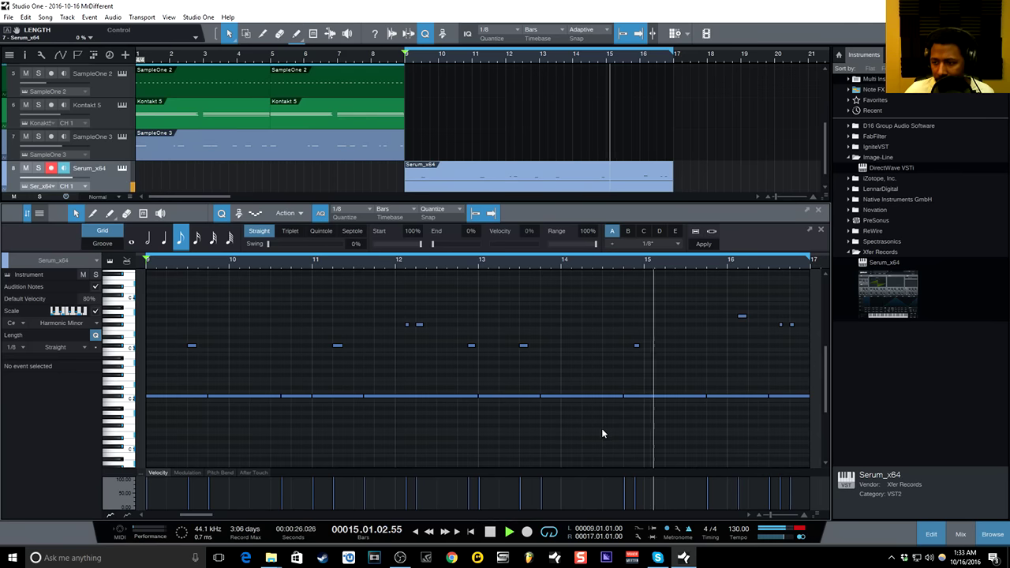
left_click(636, 346)
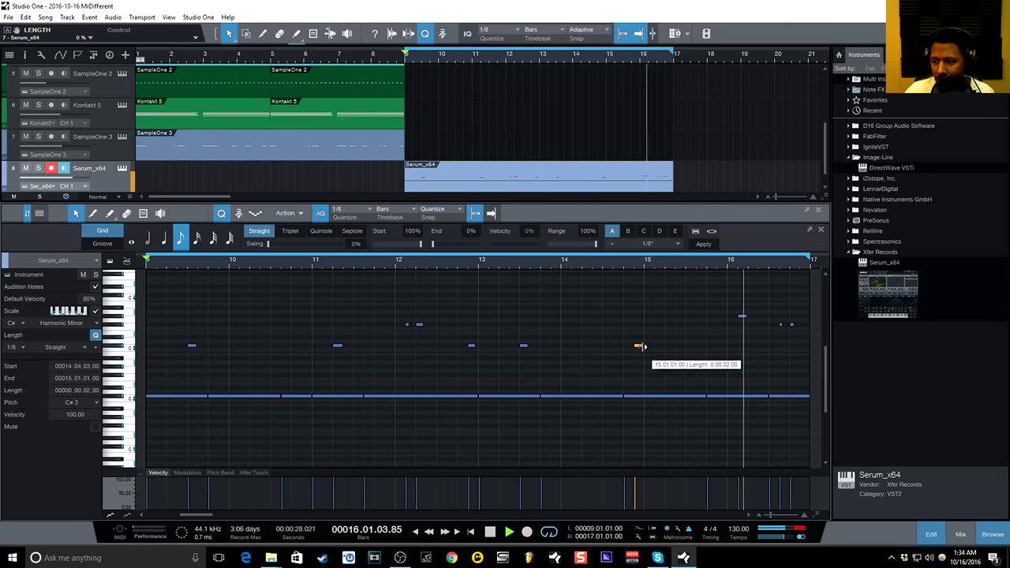
left_click(791, 324)
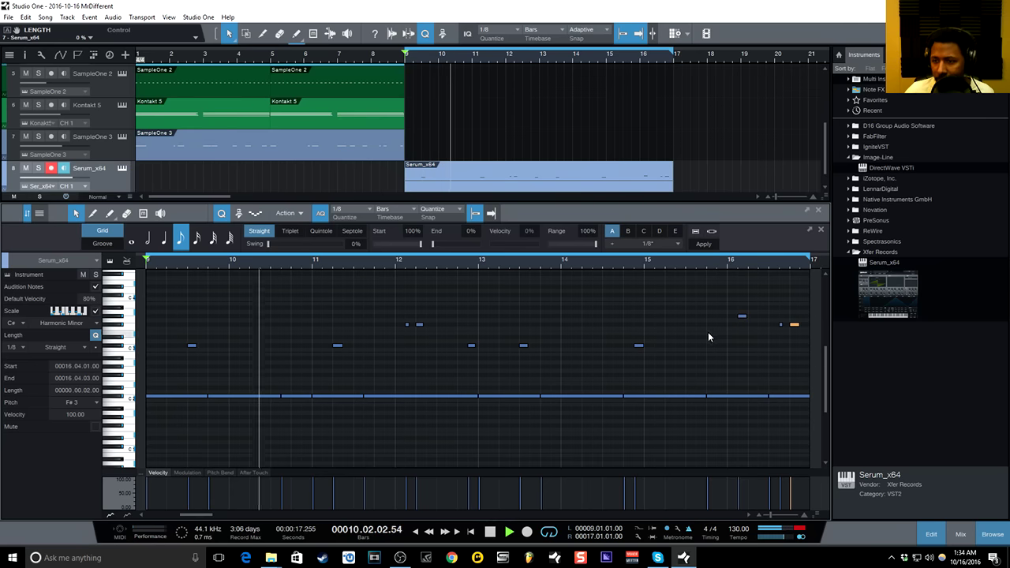
- Duplicate the second SampleOne event on track 4 twice so the pattern fills bars 9 to 17
scroll(419, 120, "up", 4)
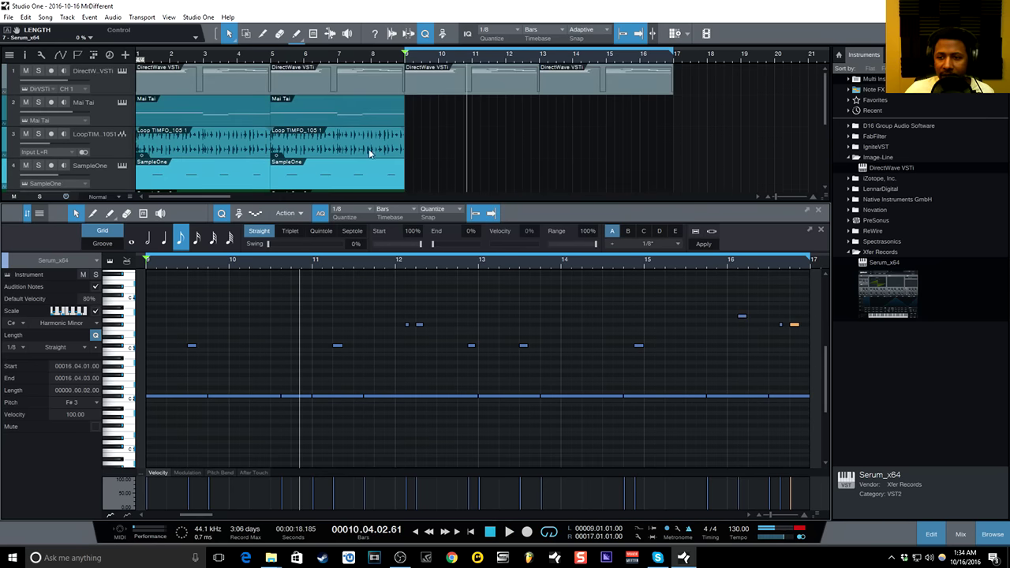
left_click(353, 173)
key("d")
key("d")
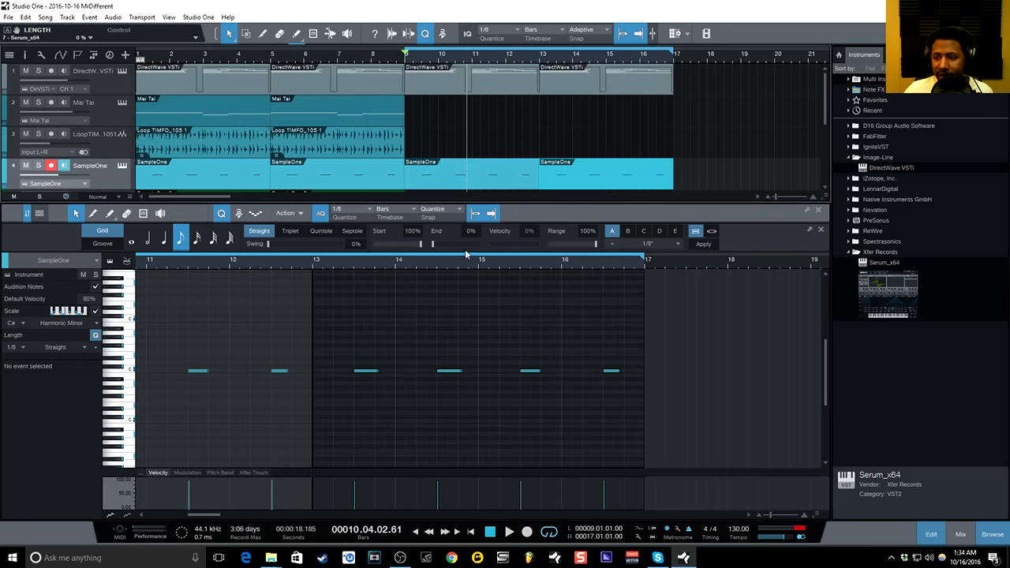
- In the Serum_x64 event, try raising the bass note at 09.04.01 to D#2, stop playback and return it to C#2
scroll(488, 166, "down", 4)
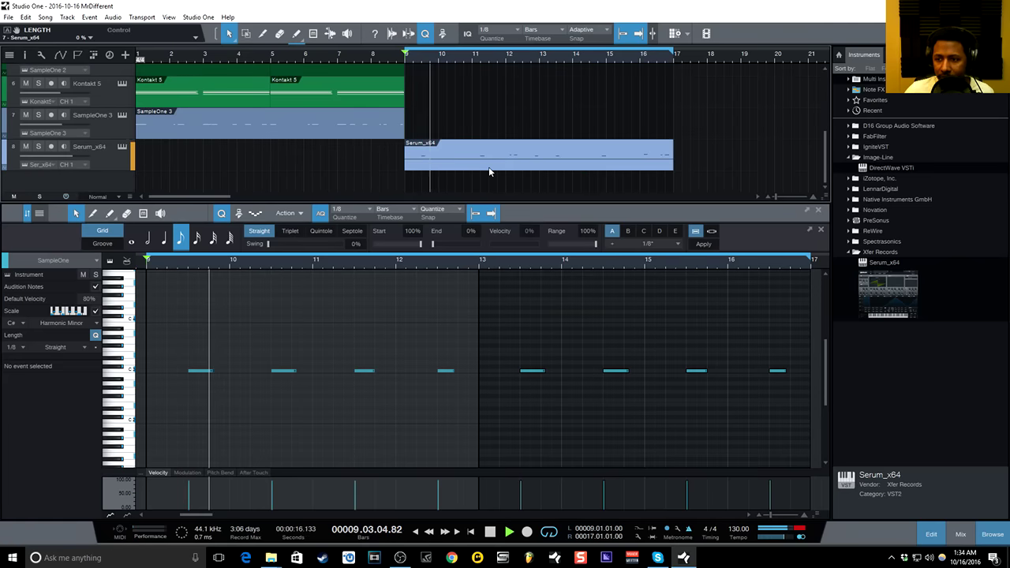
left_click(486, 156)
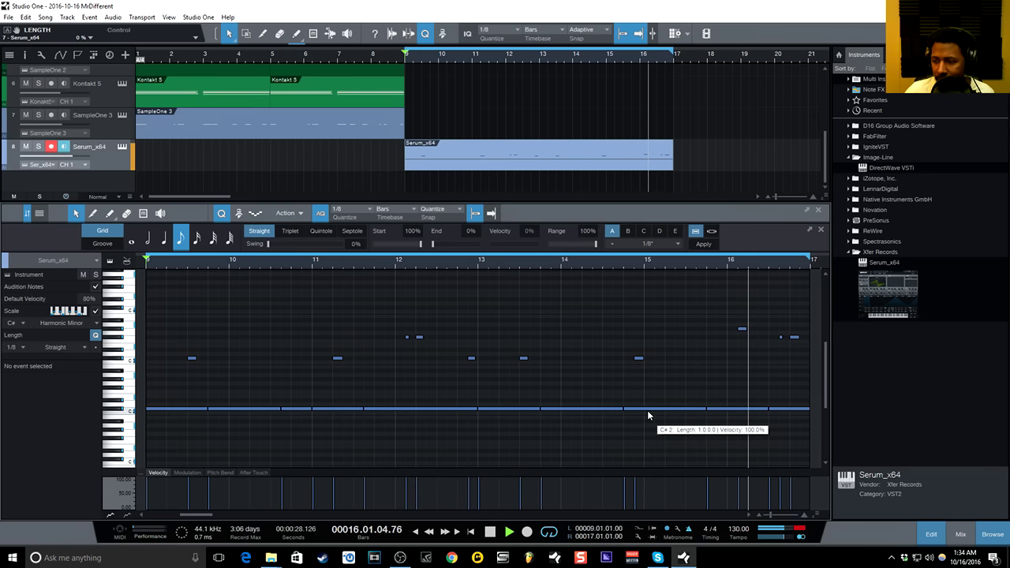
left_click_drag(647, 411, 647, 410)
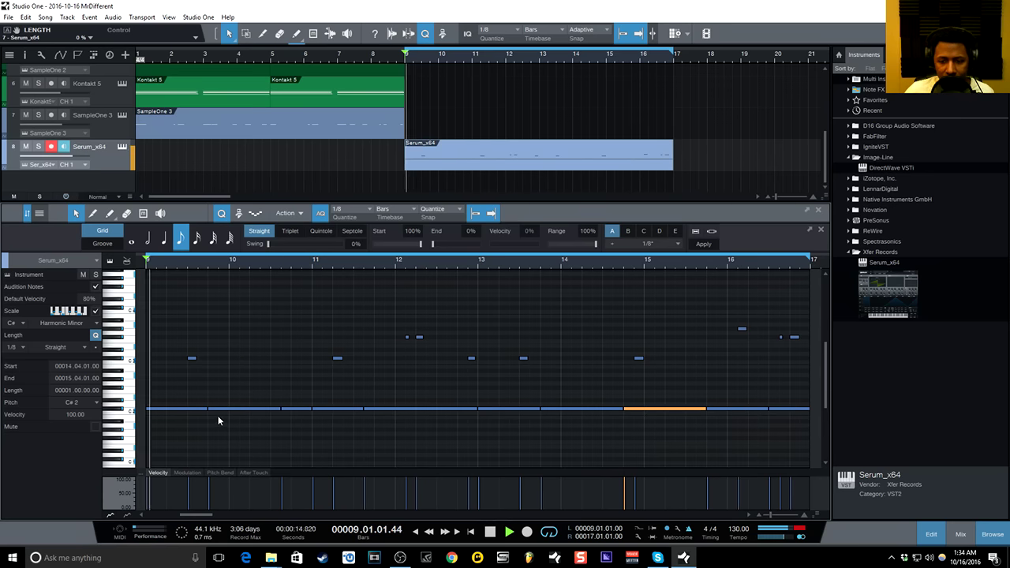
left_click_drag(219, 408, 223, 402)
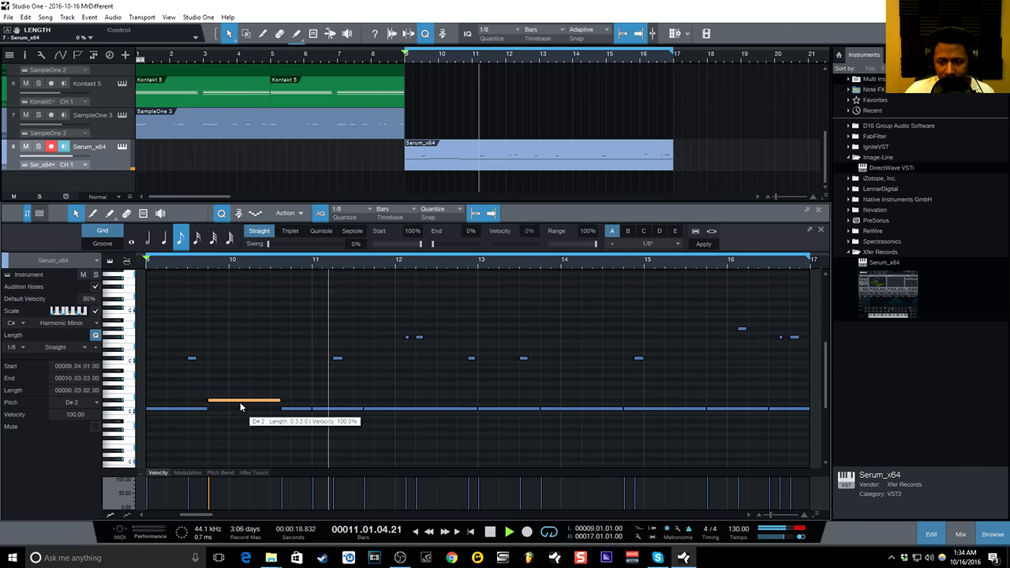
key("space")
left_click_drag(242, 411, 242, 413)
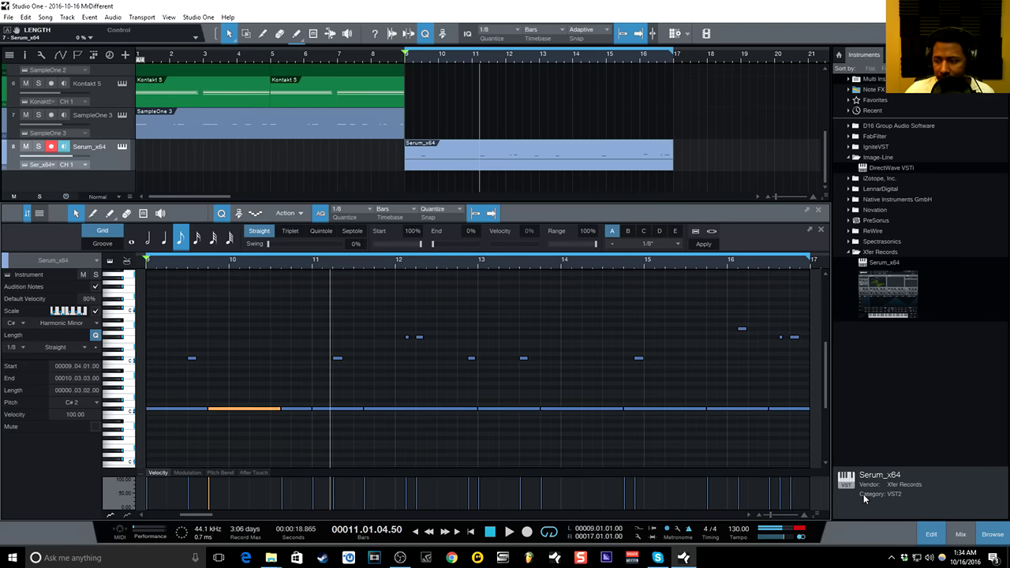
- Show the mixer and lower the Serum_x64 channel volume to -4.7 dB during playback
left_click(962, 535)
key("space")
left_click_drag(521, 393, 521, 407)
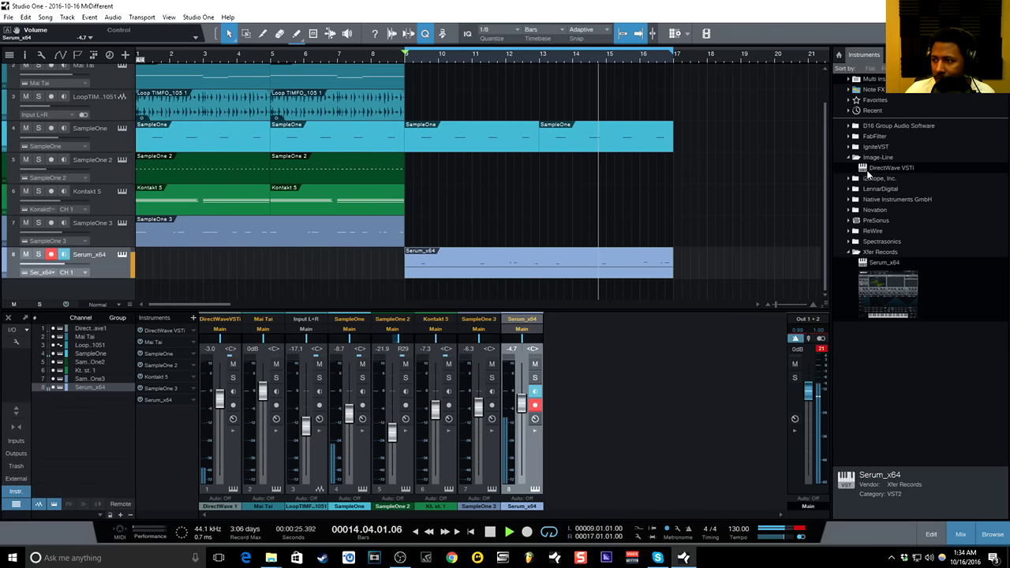
- Add another DirectWave VSTi instrument track below Serum_x64 and close its instrument window
left_click_drag(891, 167, 104, 291)
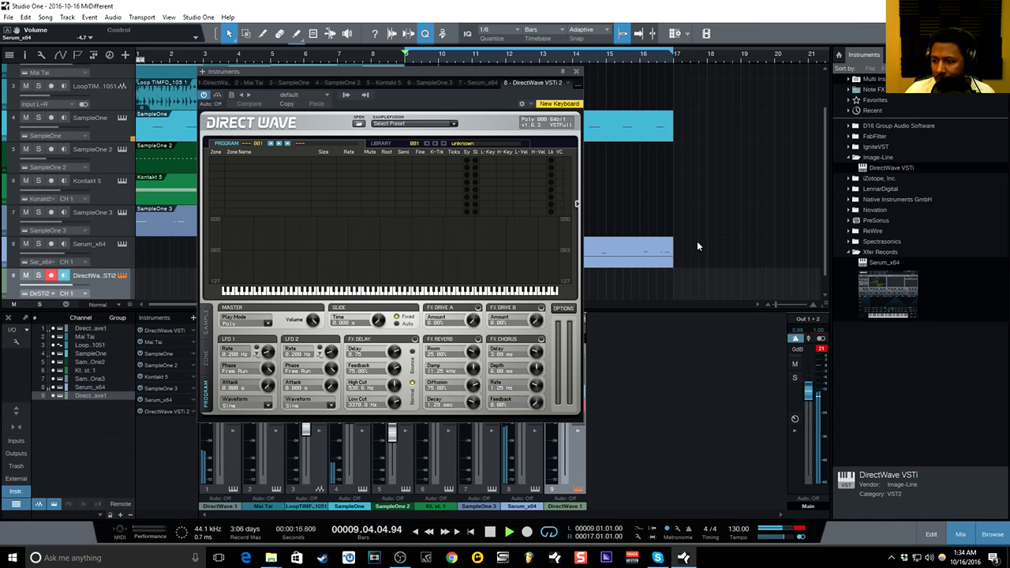
left_click(576, 73)
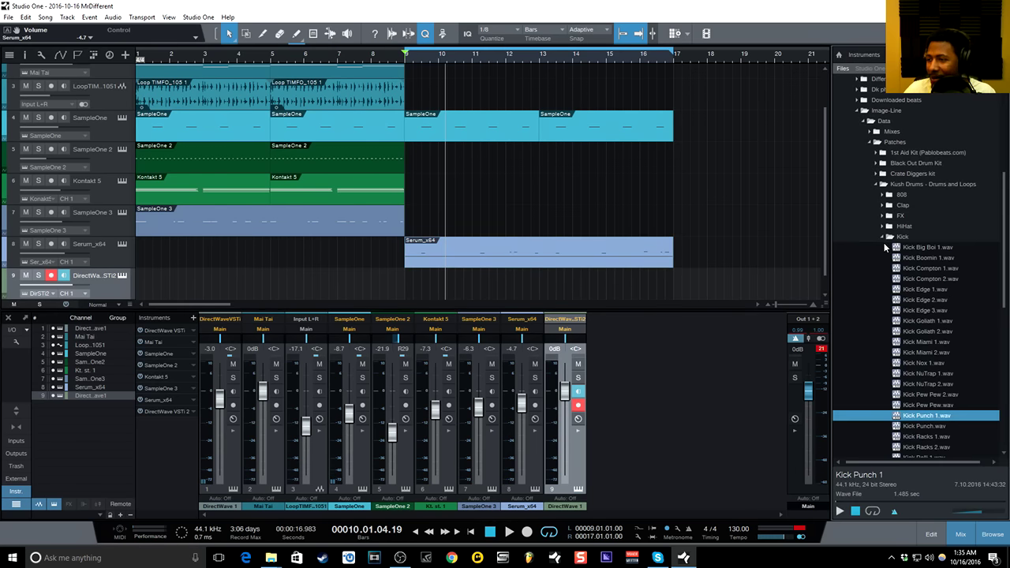
- Collapse the Kush Drums folders and browse the Royal Lounge Strings folder, including its String Stab samples
left_click(883, 238)
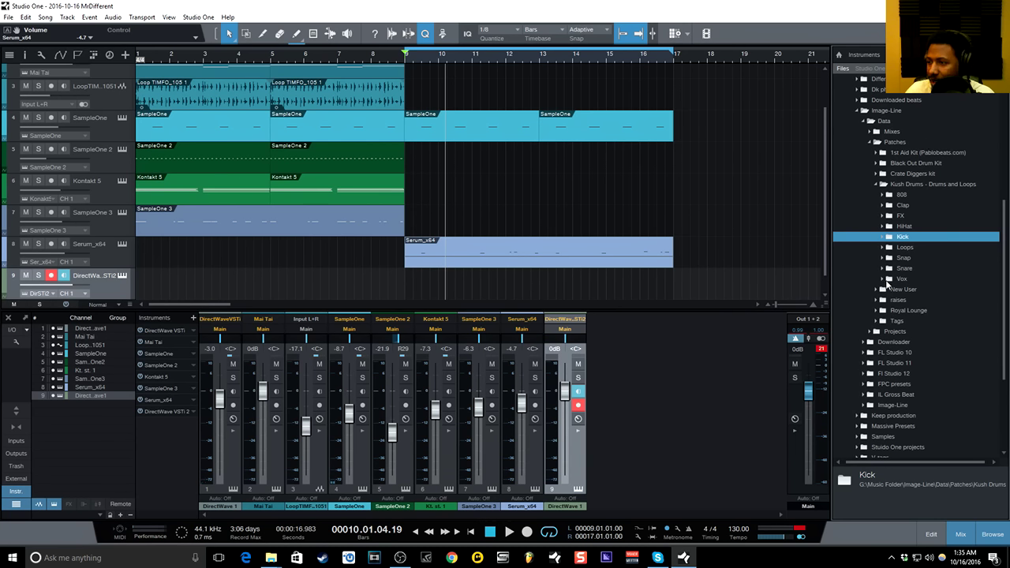
left_click(883, 184)
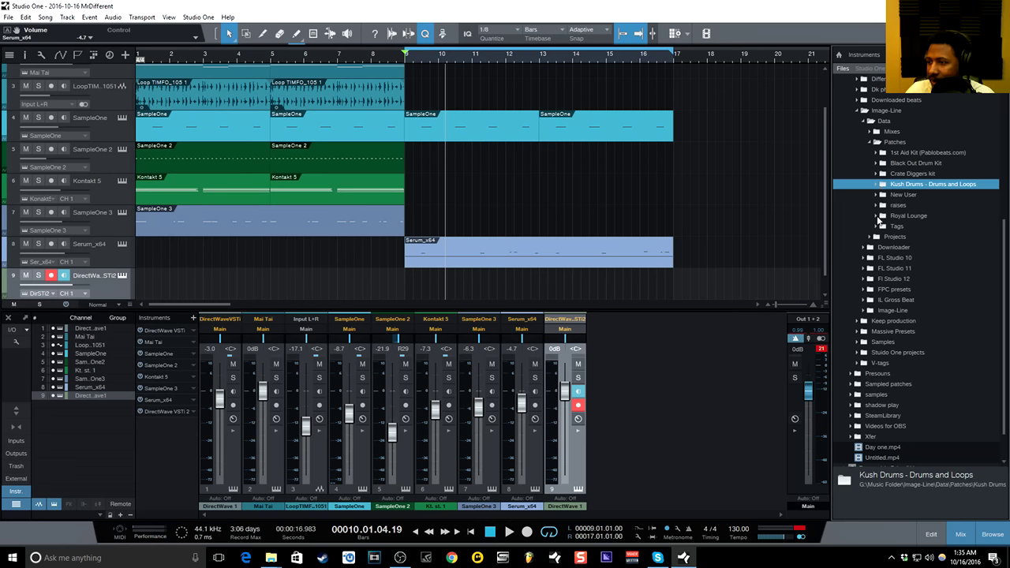
left_click(878, 216)
left_click(884, 300)
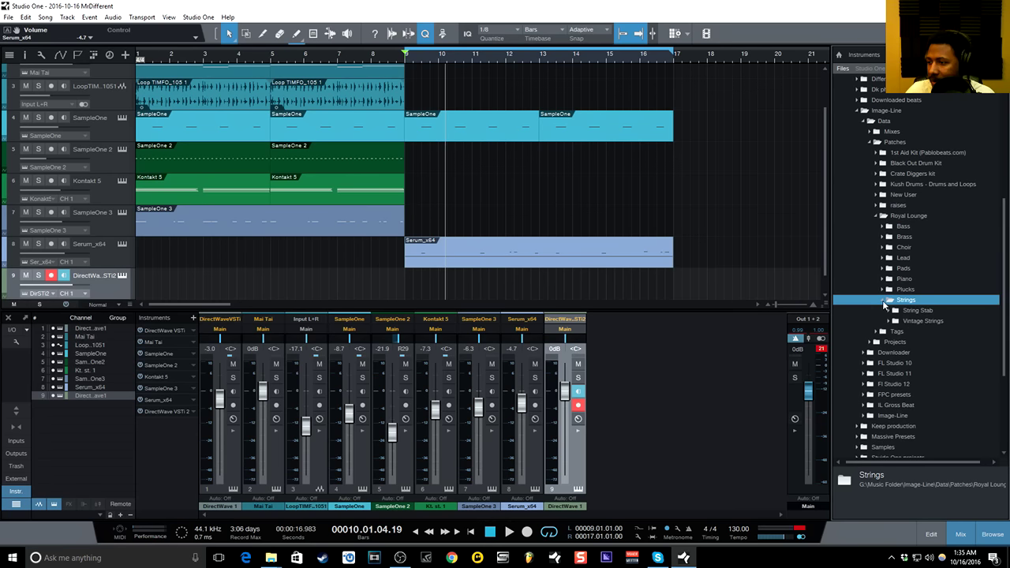
left_click(893, 312)
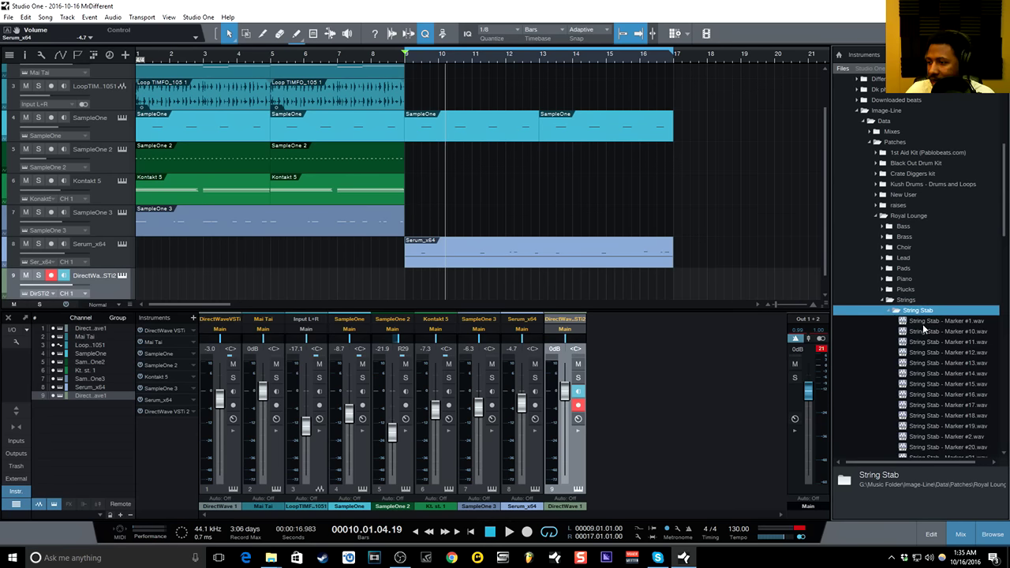
left_click(892, 312)
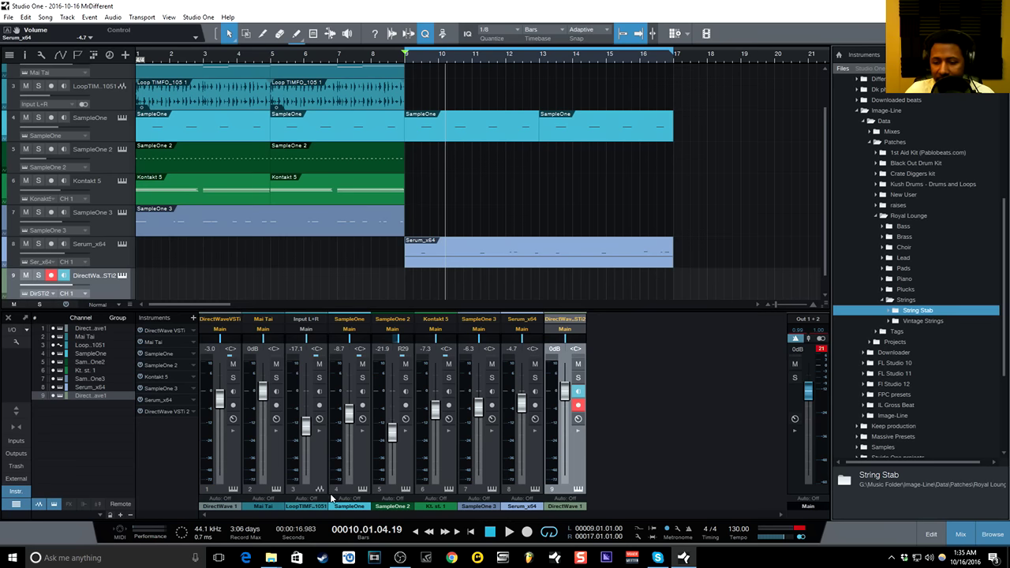
- Reopen the DirectWave VSTi 2 window and switch to the File Explorer window showing the Royal Lounge Piano folder
left_click(271, 559)
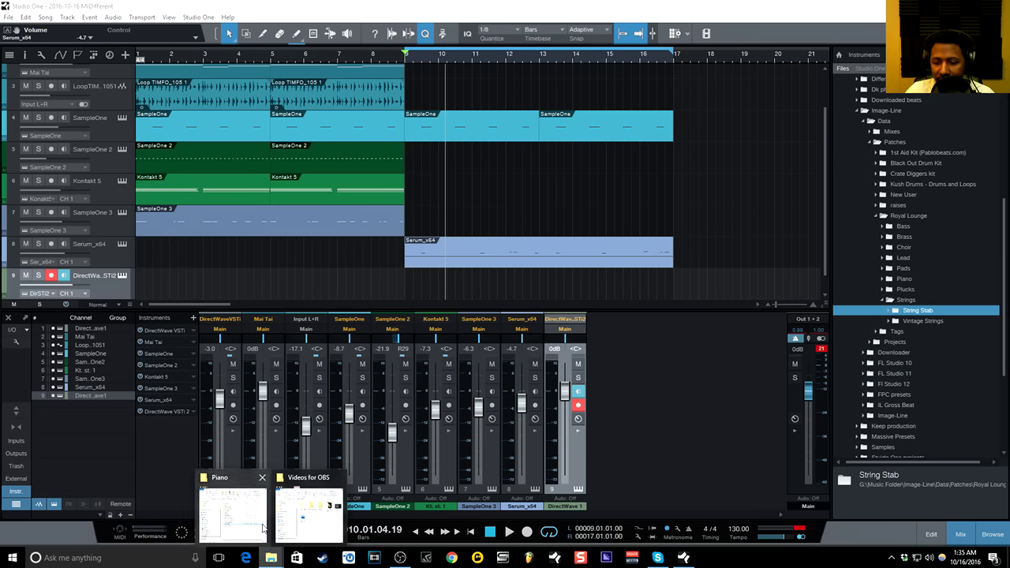
left_click(122, 278)
mouse_move(271, 559)
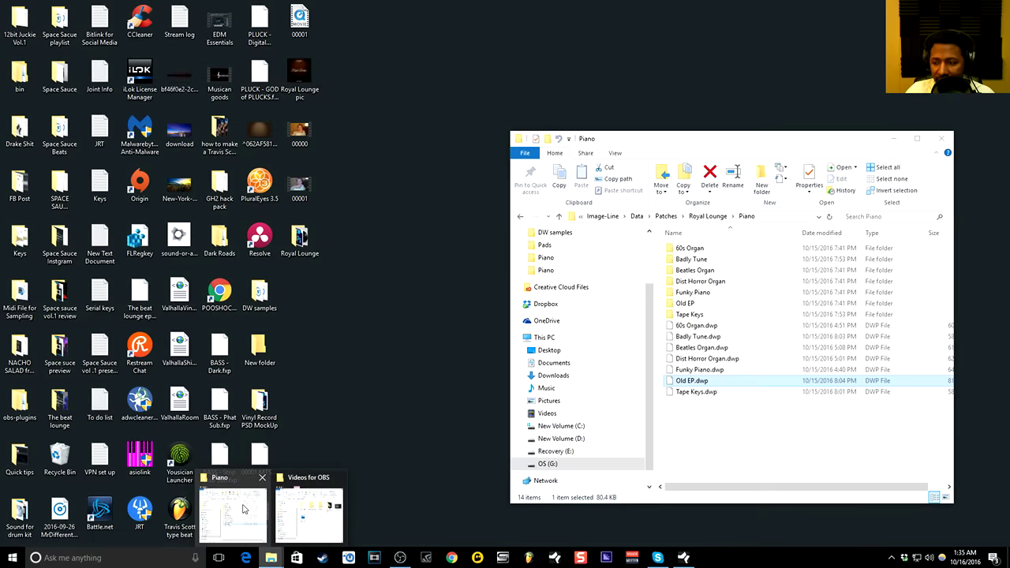
left_click(243, 509)
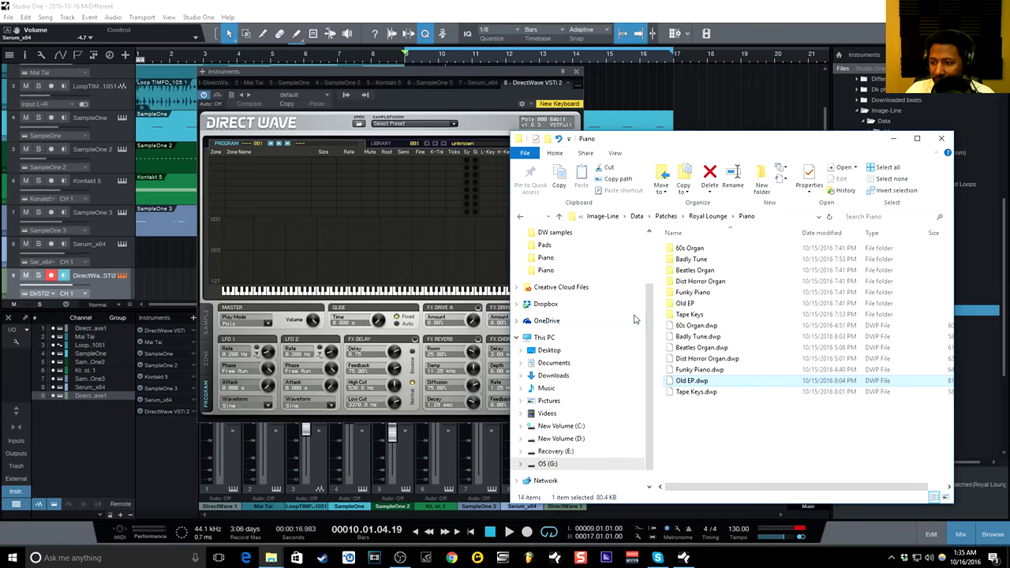
- Load String Stab.dwp from the Royal Lounge Strings folder into DirectWave VSTi 2 and minimize the File Explorer window
left_click(521, 217)
double_click(683, 327)
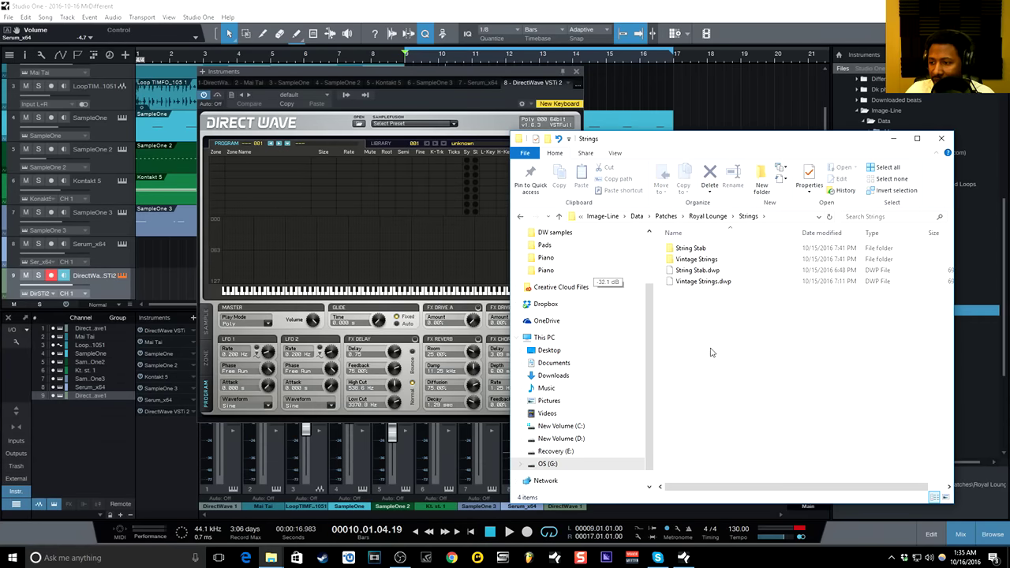
left_click_drag(695, 273, 399, 265)
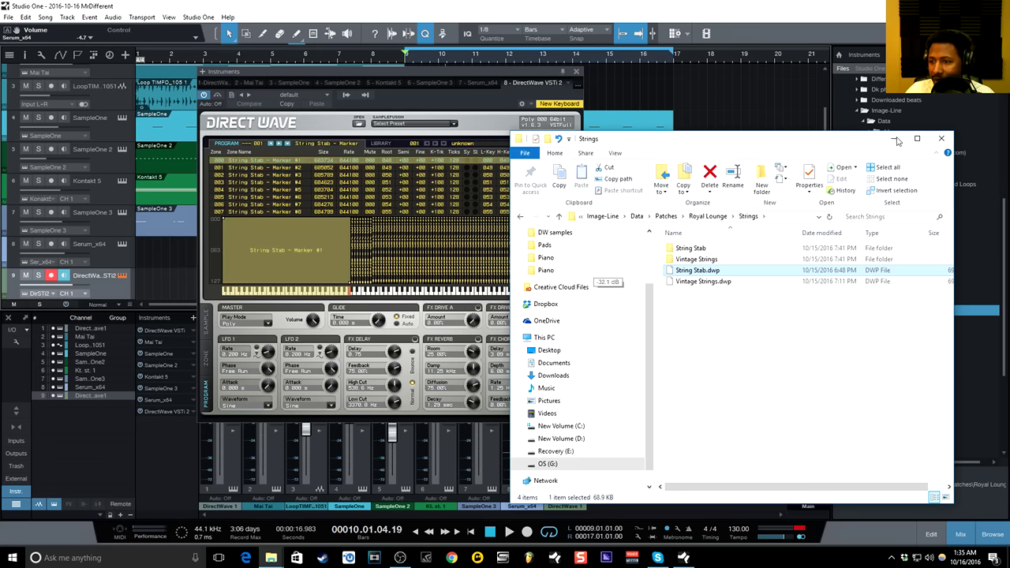
left_click(894, 139)
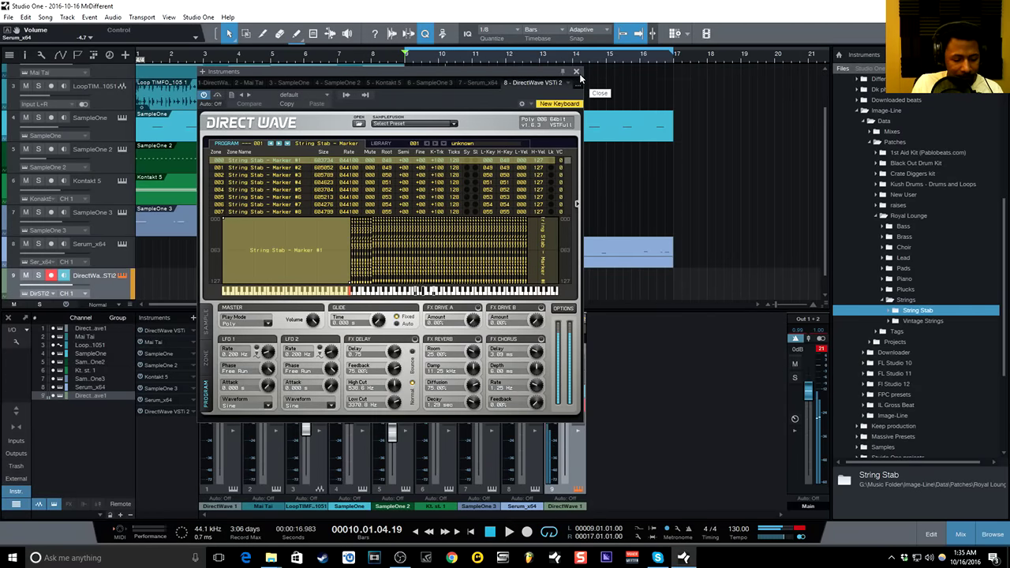
- Audition the string stab sound against the playing arrangement, close the instrument window and stop playback
key("space")
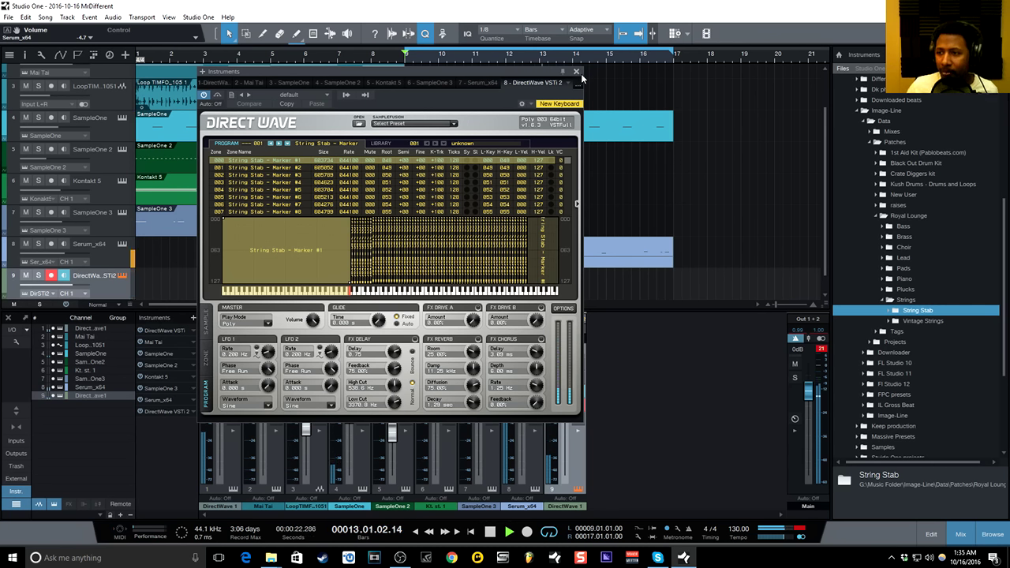
left_click(577, 72)
left_click(490, 532)
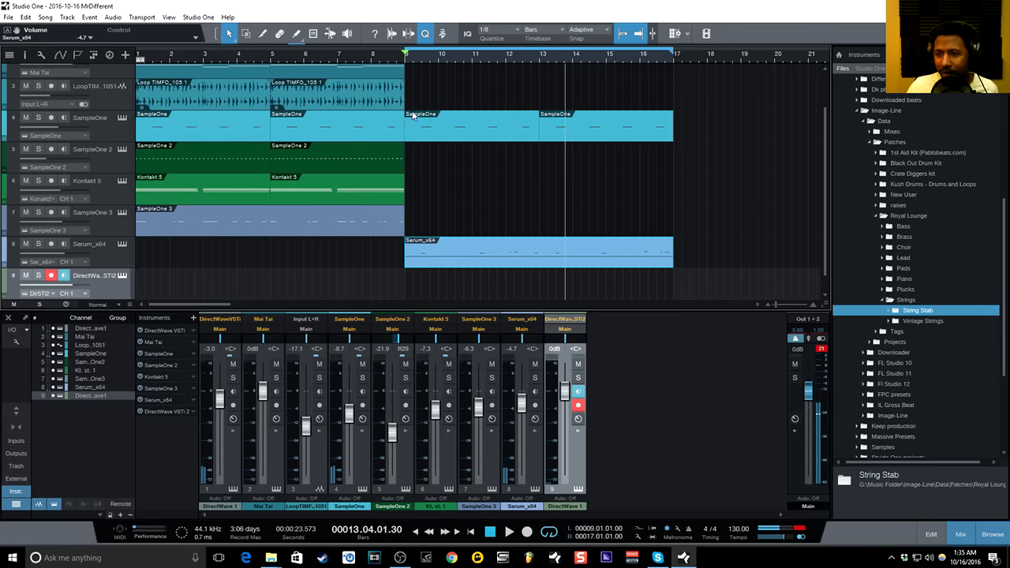
left_click(529, 537)
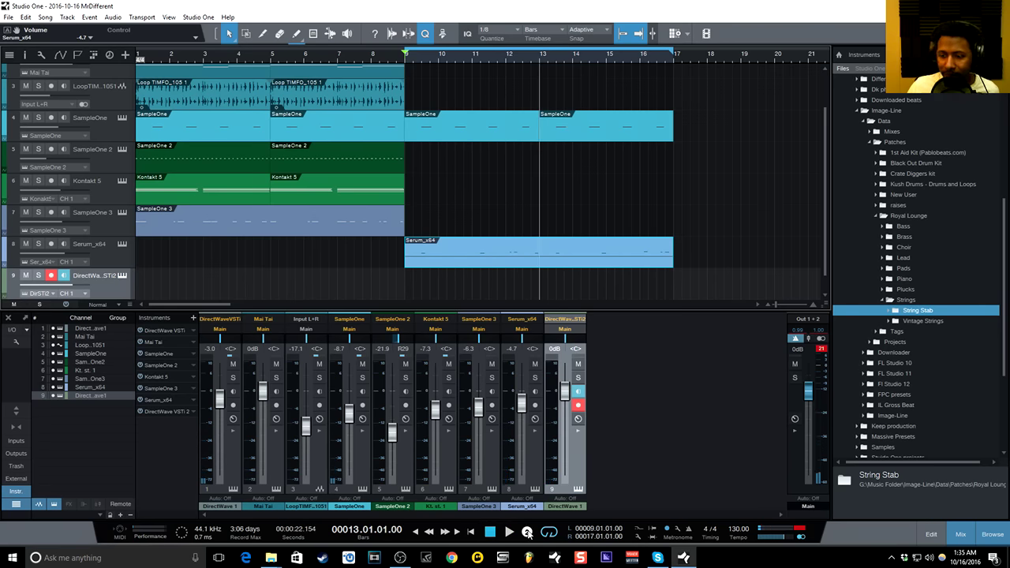
left_click(529, 534)
left_click(490, 532)
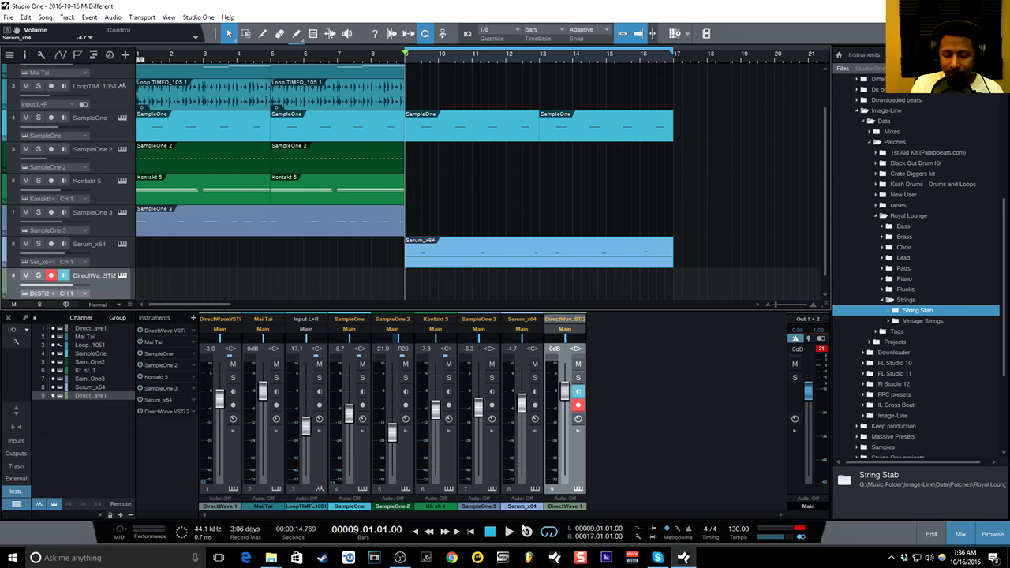
left_click(526, 531)
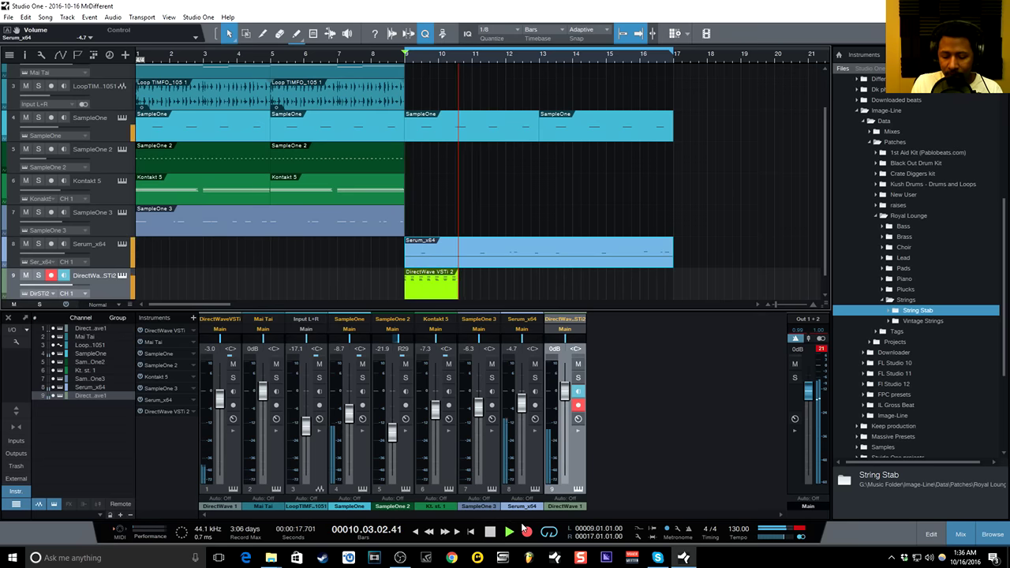
key("space")
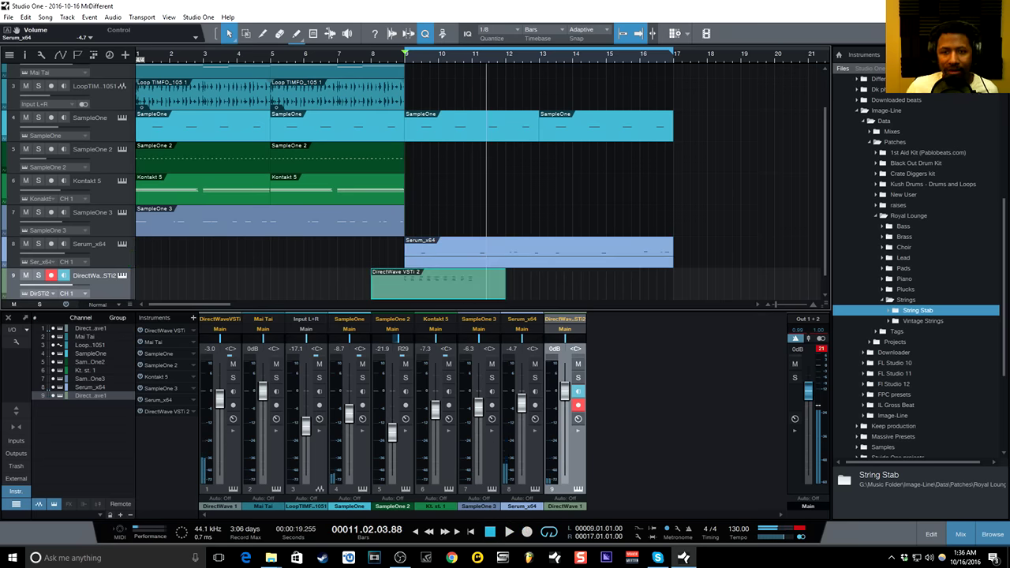
left_click(30, 20)
left_click(40, 29)
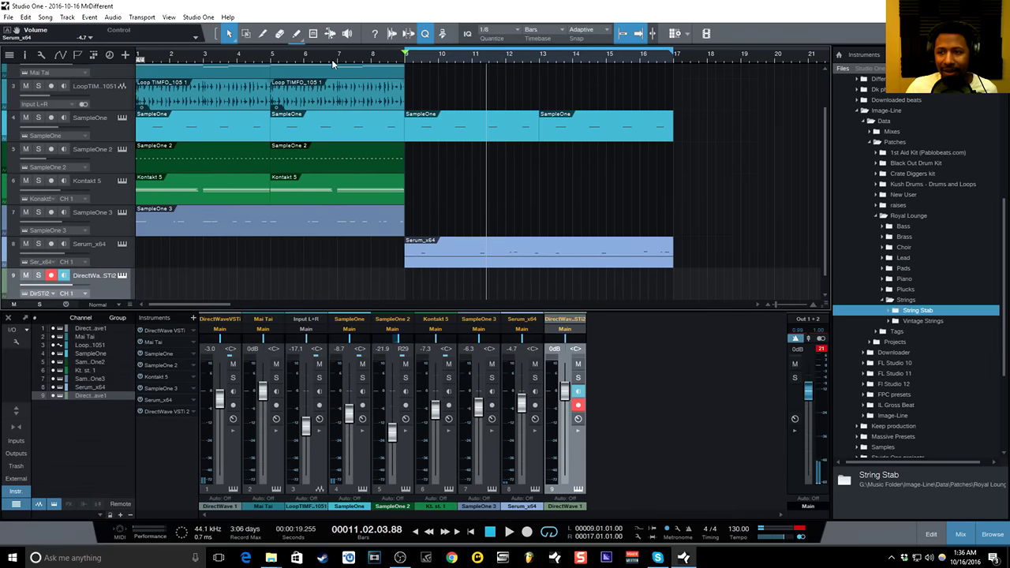
- Record a string stab take on the DirectWave VSTi 2 track from bar 9 and trim the part's start to bar 9
left_click(403, 60)
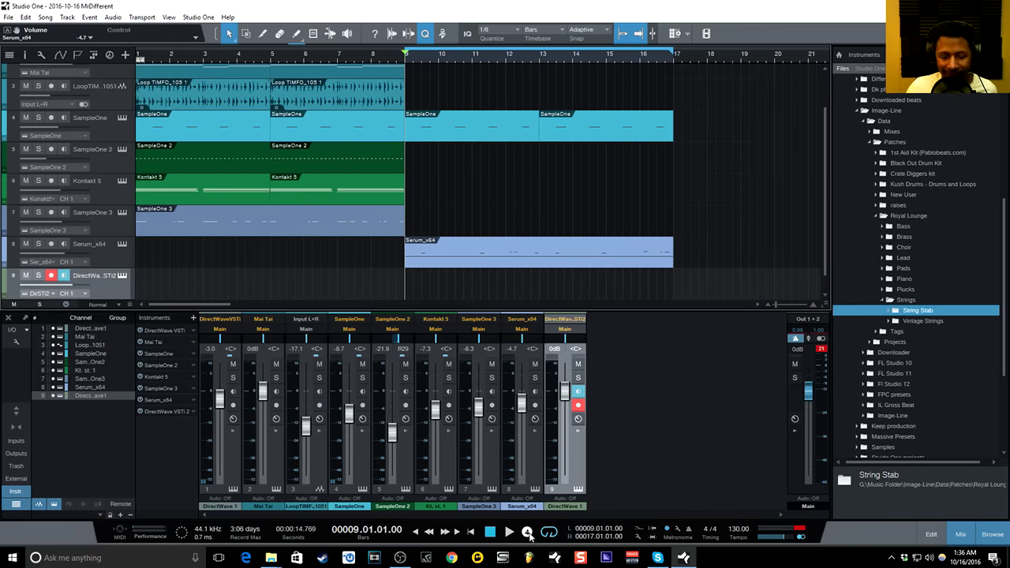
left_click(527, 532)
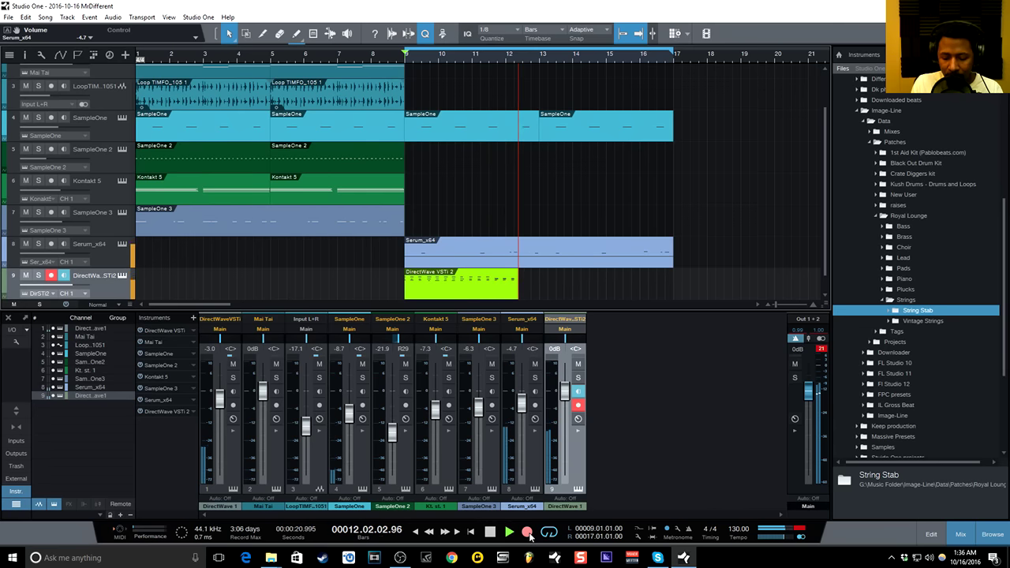
left_click(527, 534)
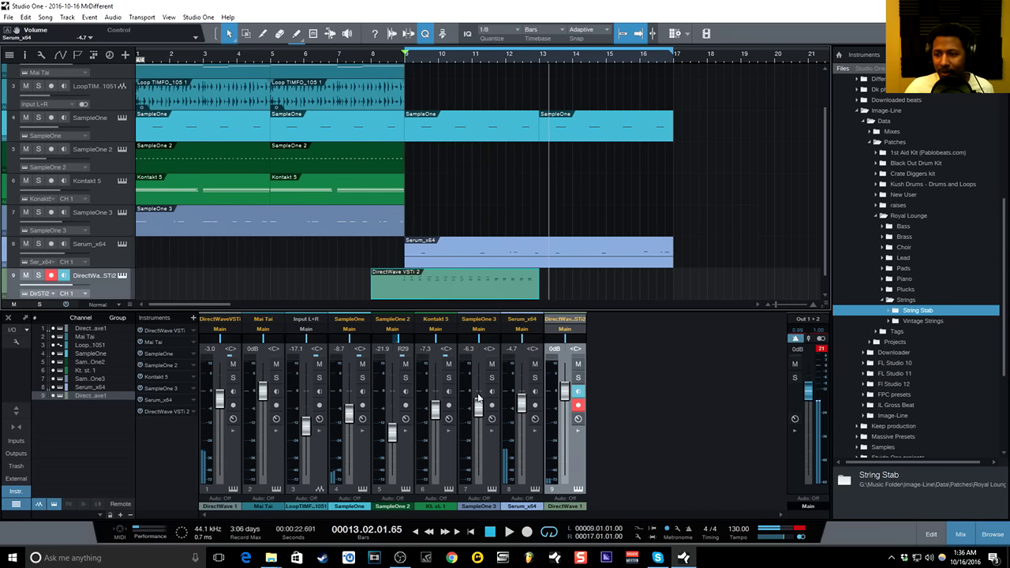
left_click_drag(375, 299, 405, 298)
- Open the recorded DirectWave VSTi 2 part in the note editor and quantize all its notes to the 1/8 grid
double_click(432, 283)
scroll(588, 265, "down", 2)
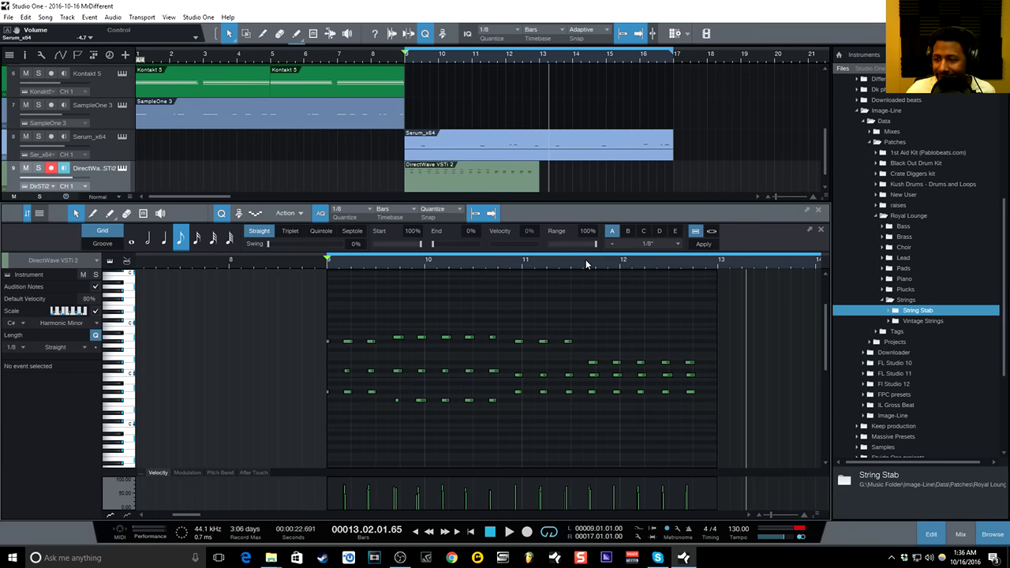
left_click_drag(701, 319, 309, 431)
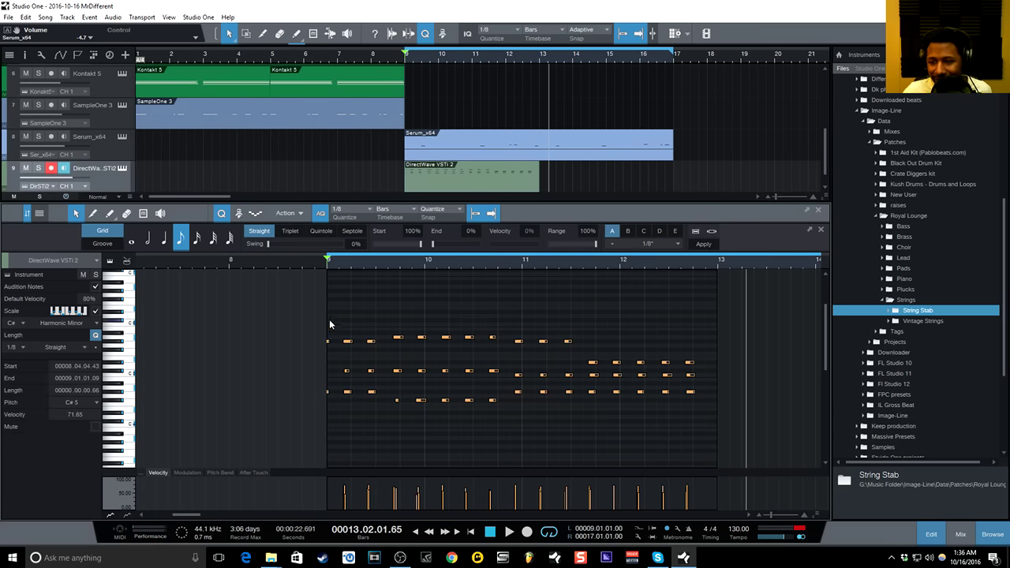
left_click(182, 241)
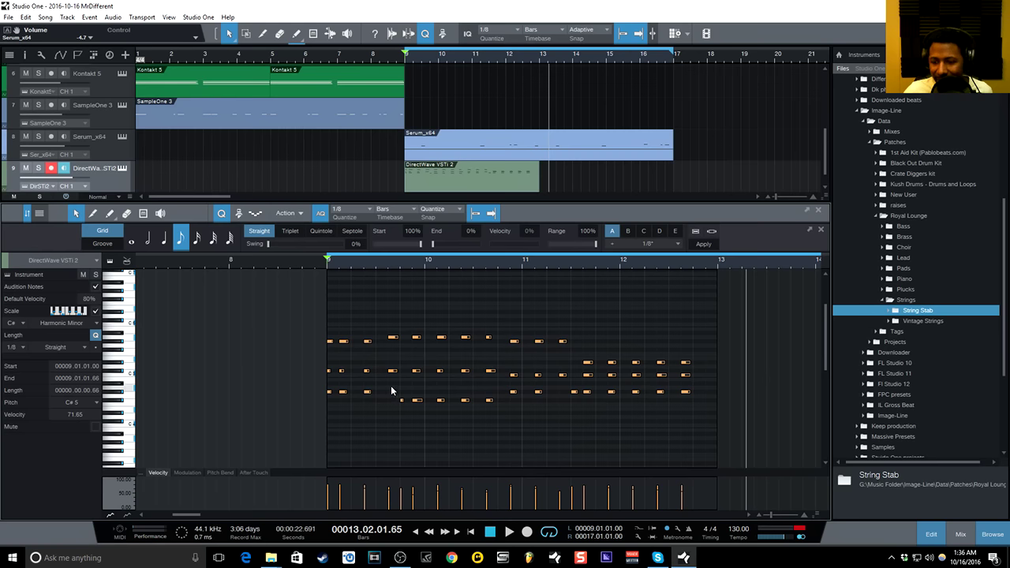
left_click(356, 320)
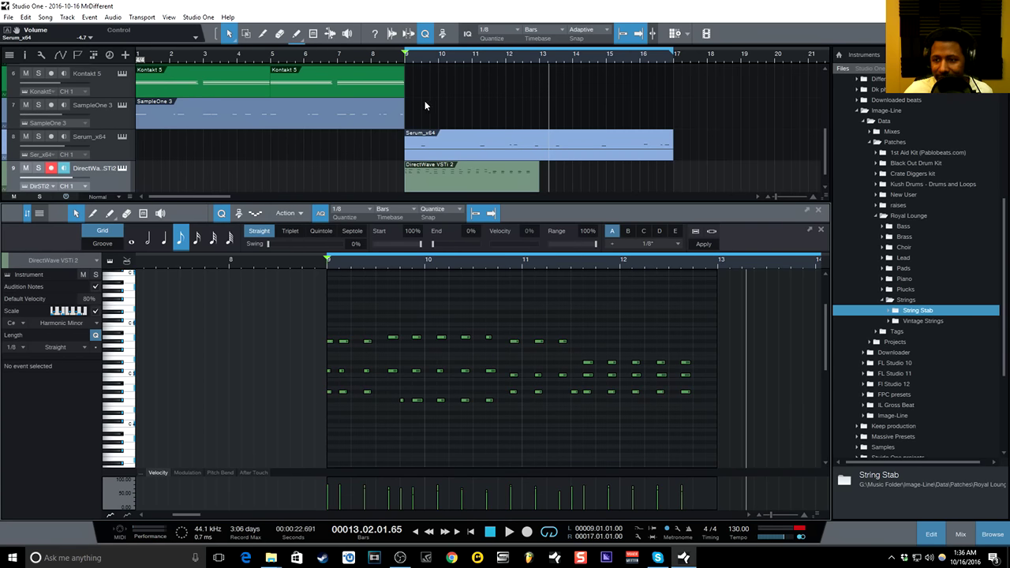
- Play back the quantized part and shift every note after the first chord an eighth note later, starting at 9.02.01
key("space")
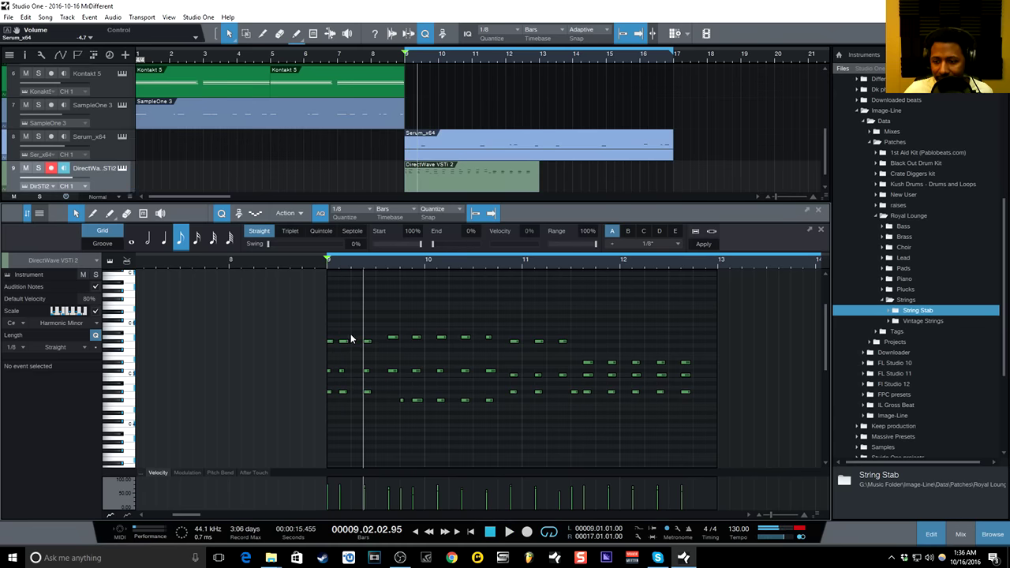
left_click_drag(352, 328, 705, 409)
left_click_drag(695, 322, 338, 435)
left_click_drag(345, 344, 379, 355)
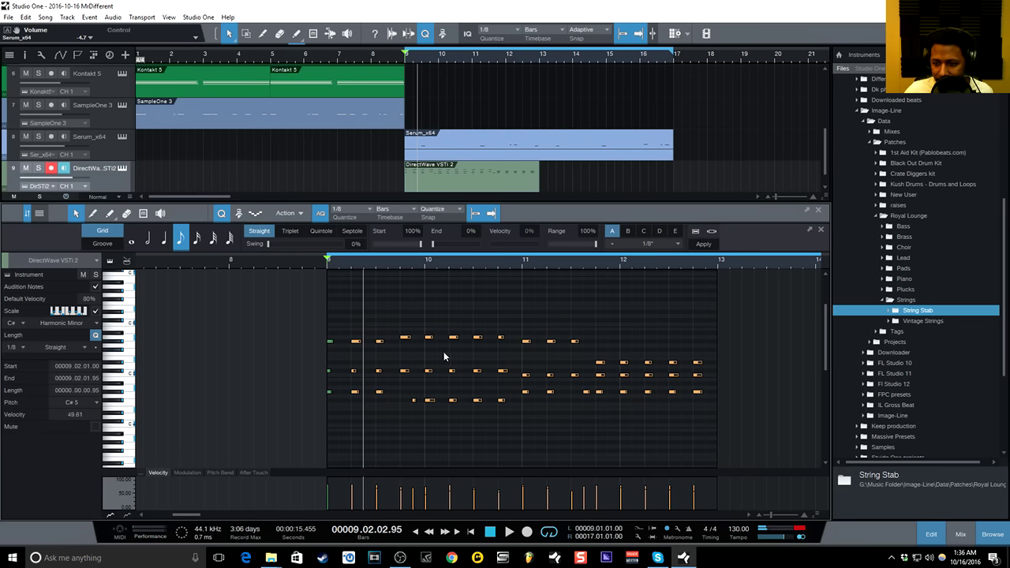
- Align the stray F#4 note to 9.04.01 and the G#4 note to 11.03.01, and extend the F#4 to an eighth note
left_click(406, 402)
left_click(410, 402)
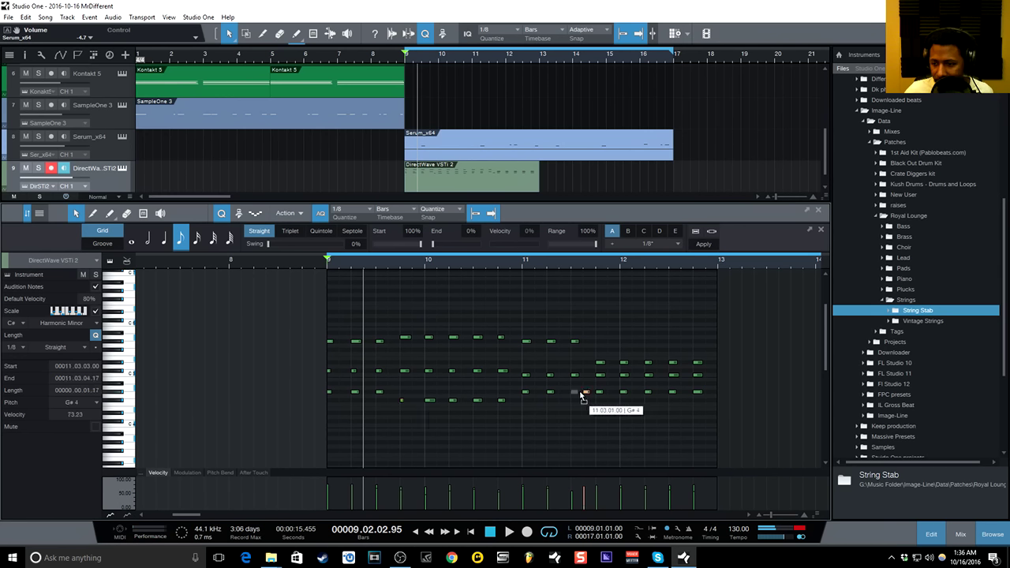
key("space")
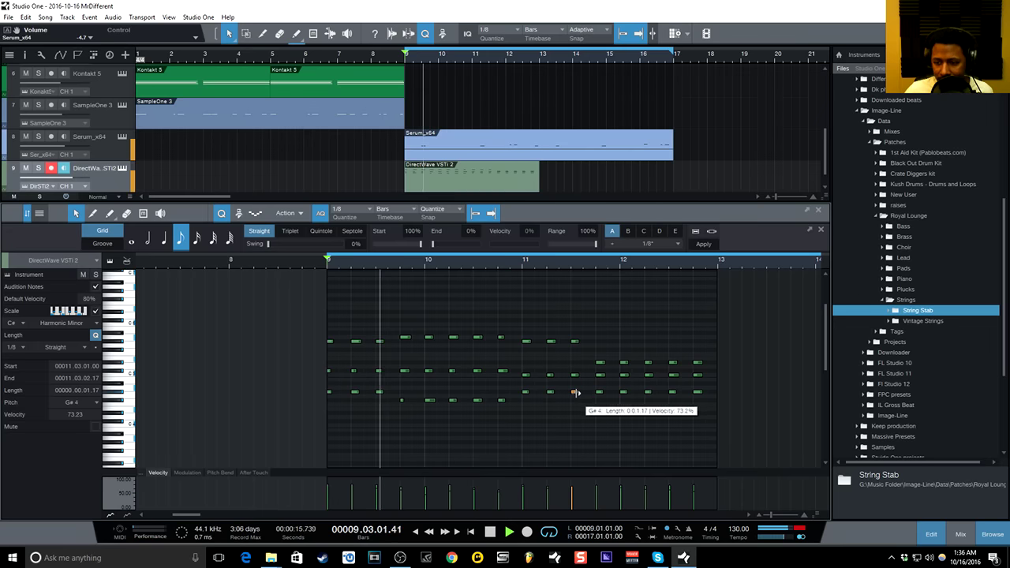
left_click(405, 401)
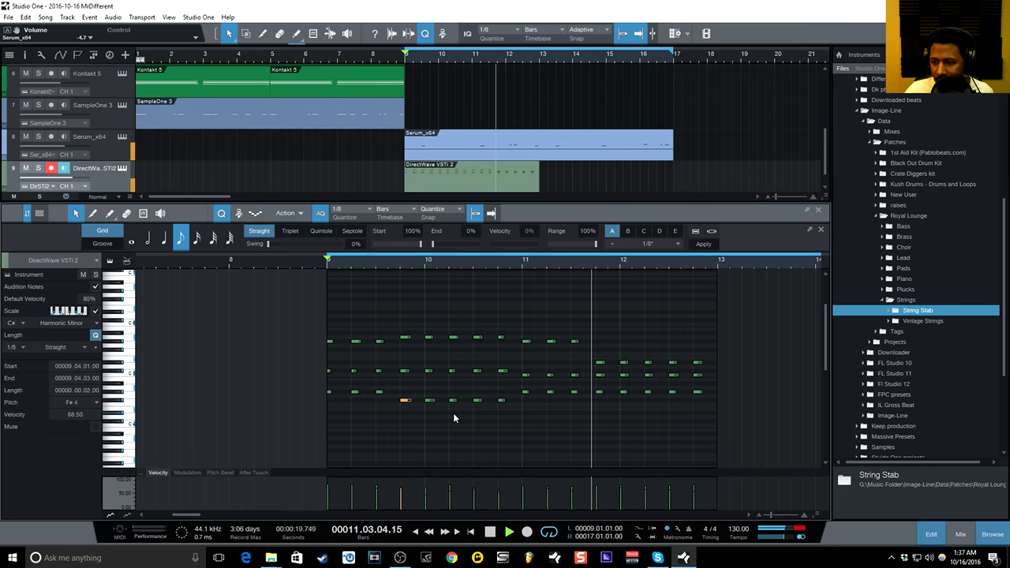
- Lower the top note of the last five chords, from 11.04.01 on, to E5 and play the change back
key("space")
left_click_drag(716, 352, 602, 362)
key("space")
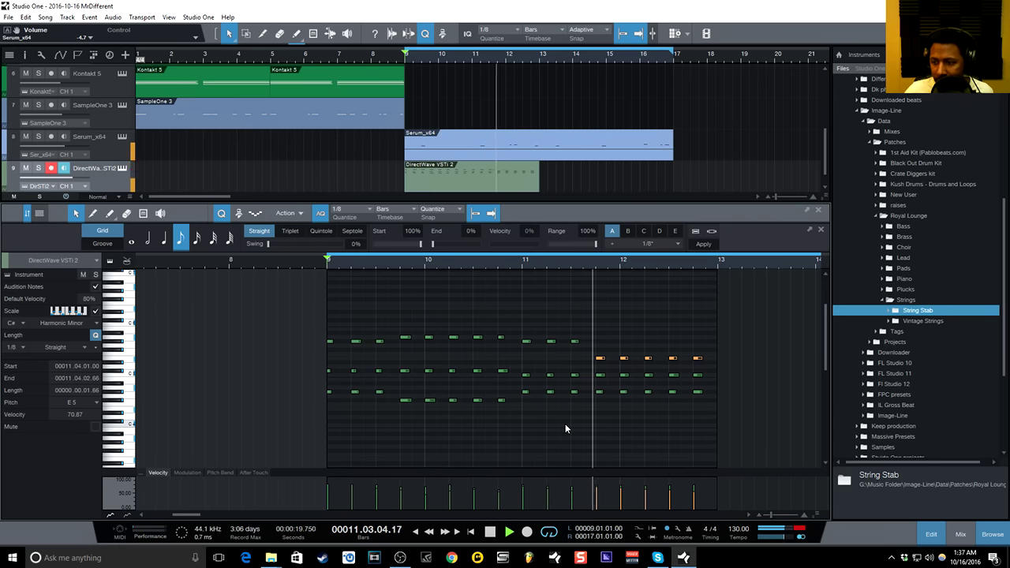
key("space")
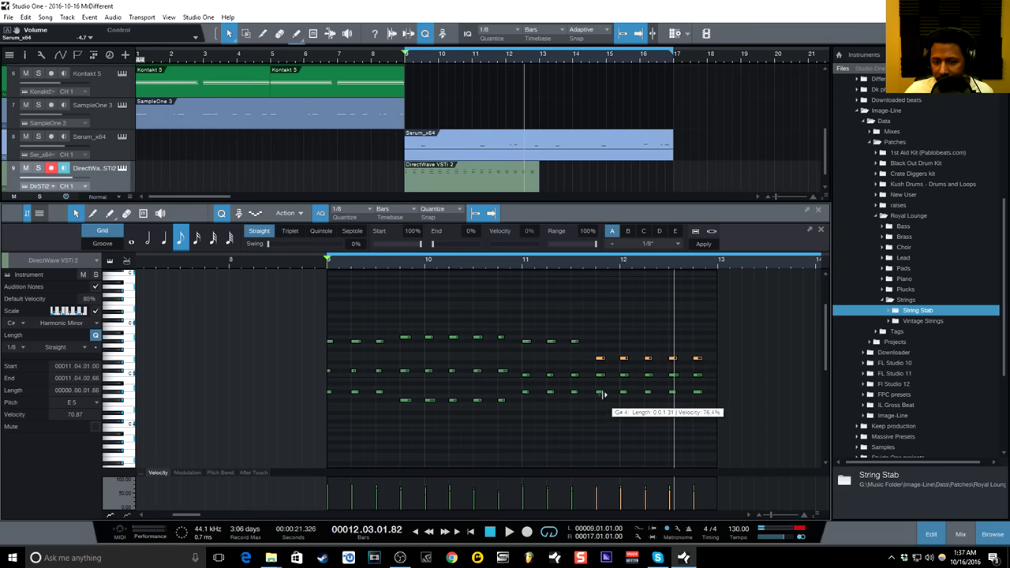
- Lower the bottom note of the last five chords, from 11.04.01 on, to F#4 and resume playback
left_click_drag(703, 398, 600, 400)
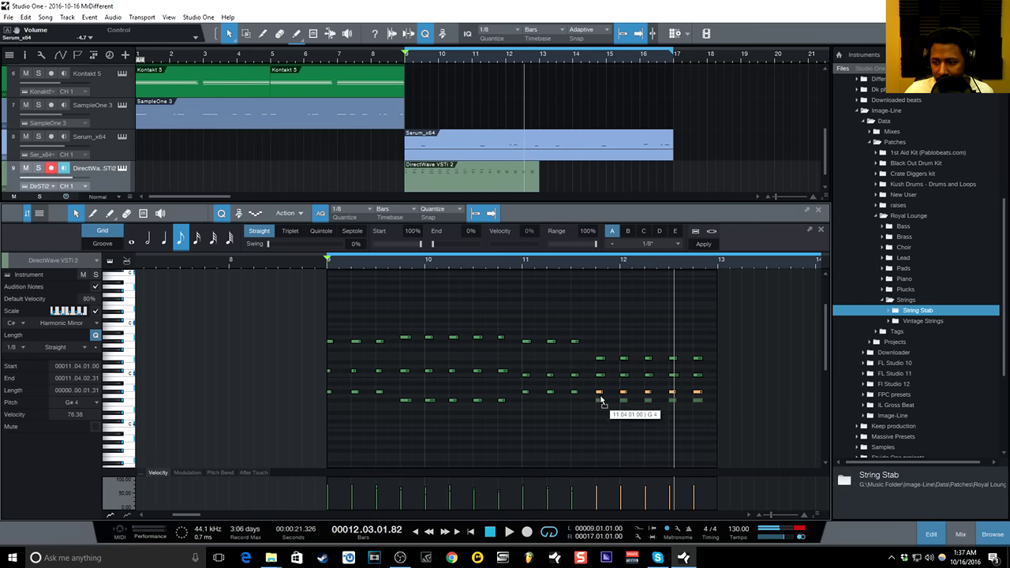
key("Down")
key("Down")
key("space")
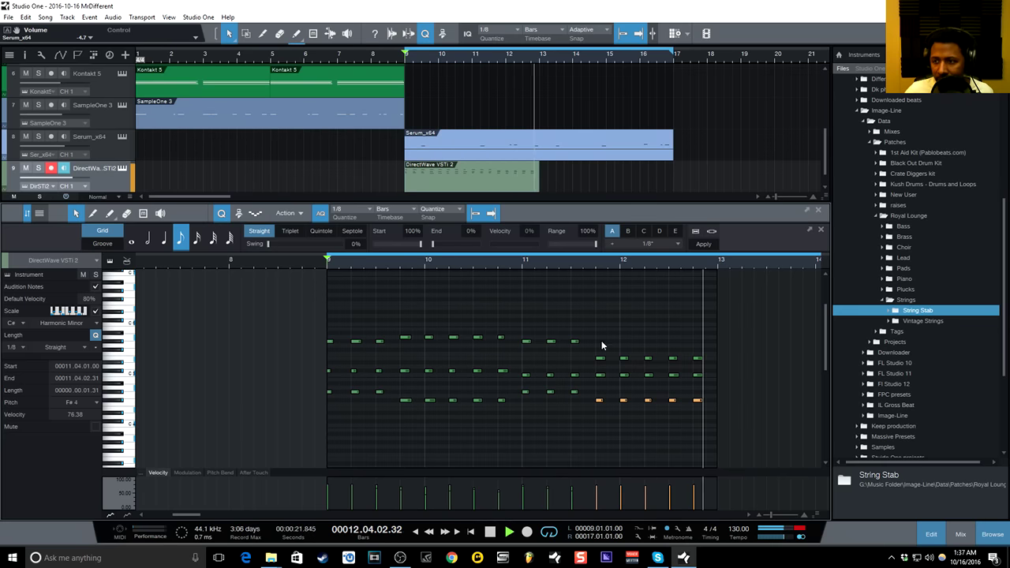
- Duplicate the DirectWave VSTi 2 part to bar 13, copy the SampleOne 2 part twice across bars 9 to 17, and close the note editor
key("d")
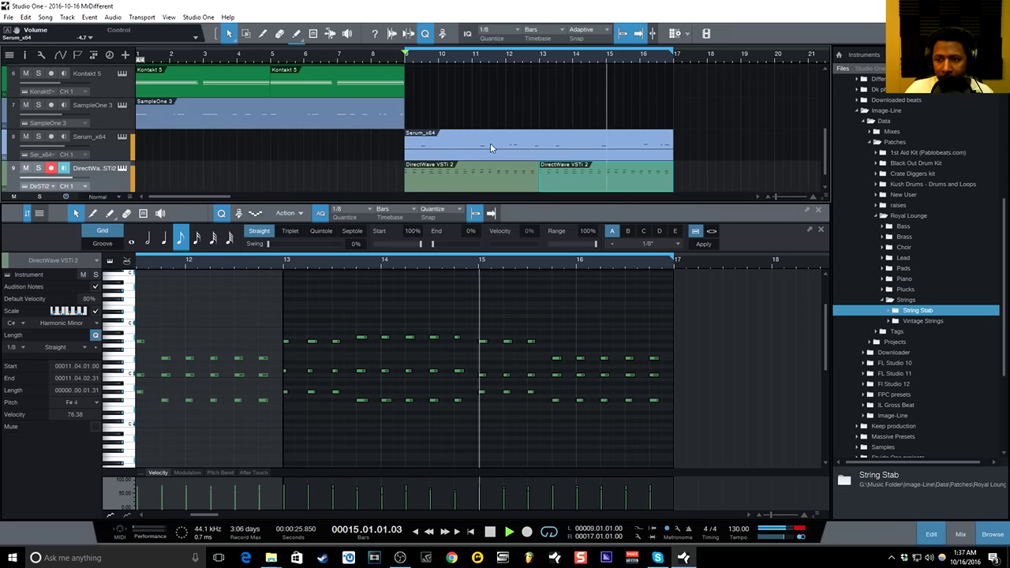
scroll(470, 122, "up", 3)
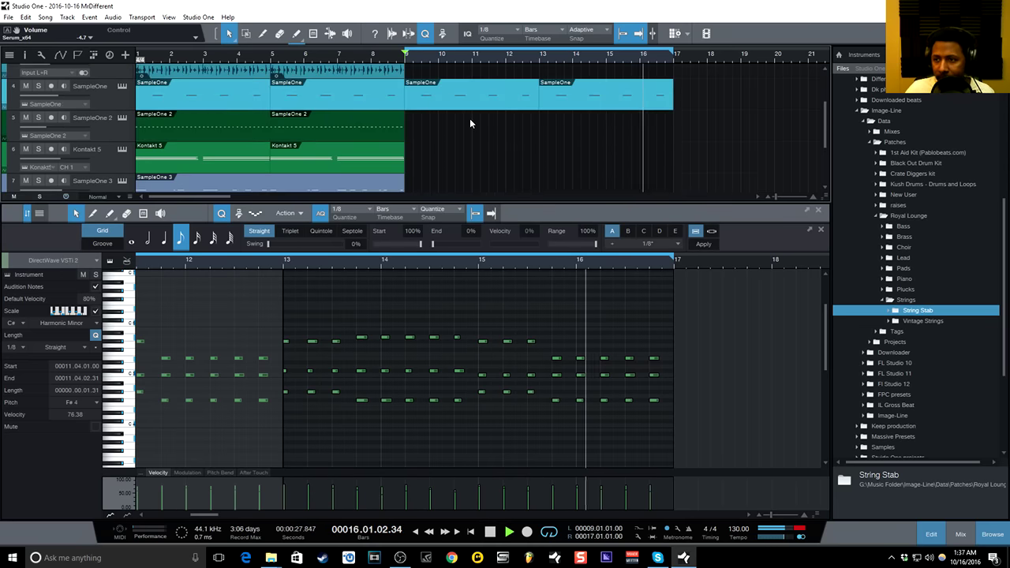
left_click(396, 124)
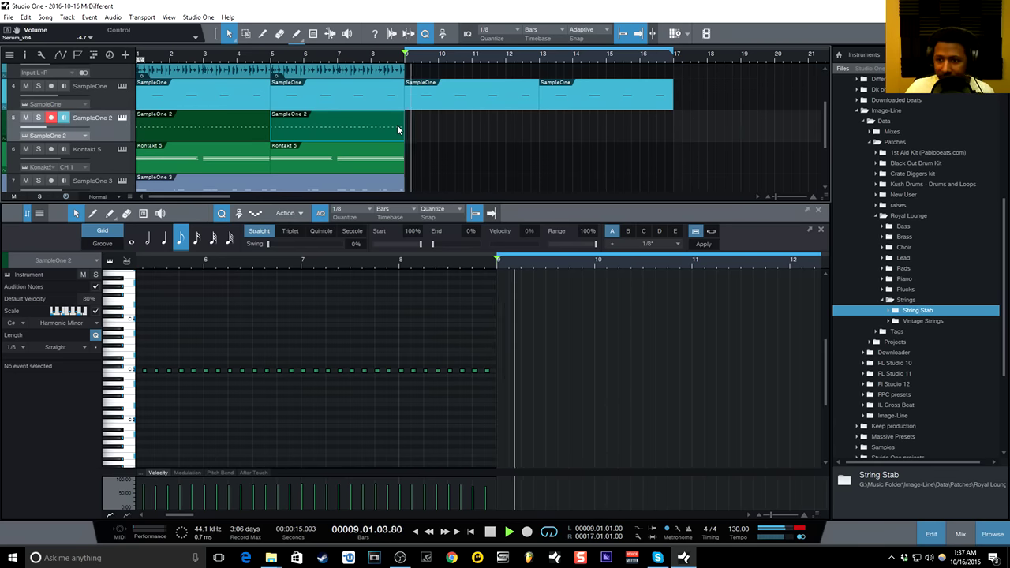
key("d")
key("d")
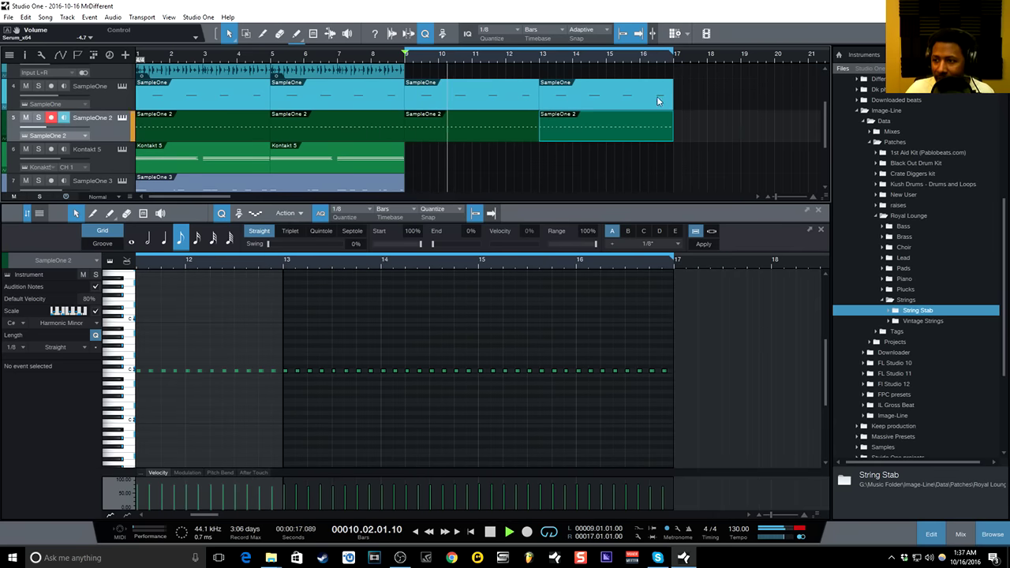
left_click(818, 213)
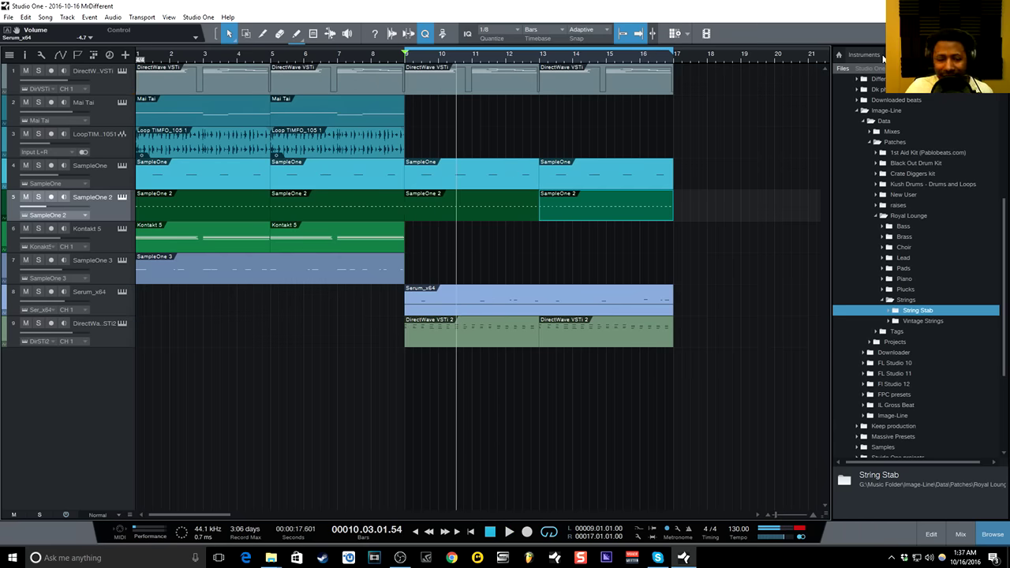
- Add a second Serum_x64 instrument track below DirectWave VSTi 2 and load the PAD - Etheral preset from SPACE SAUCE SERUM BANK
left_click(881, 55)
left_click_drag(896, 295, 95, 380)
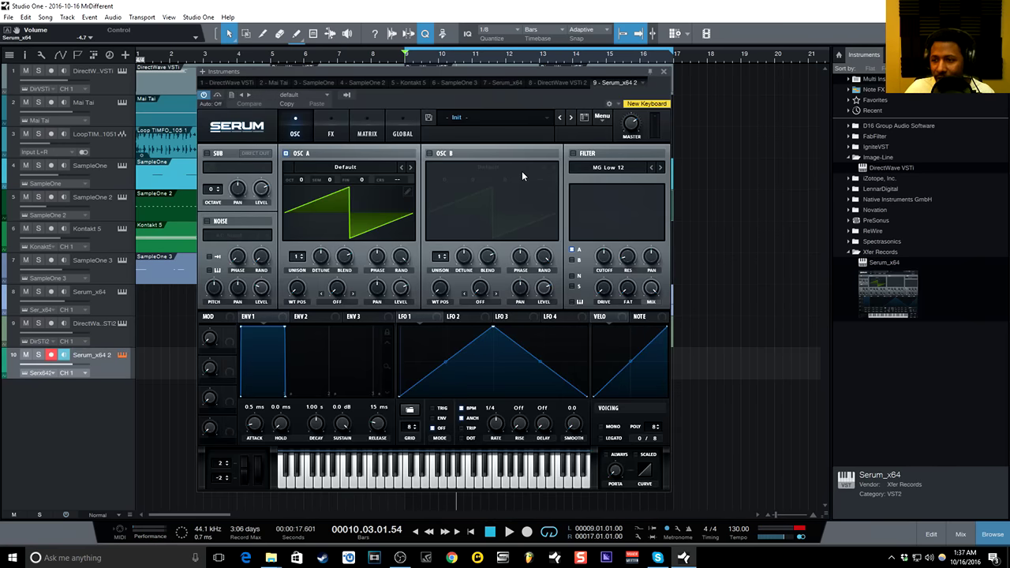
left_click(549, 119)
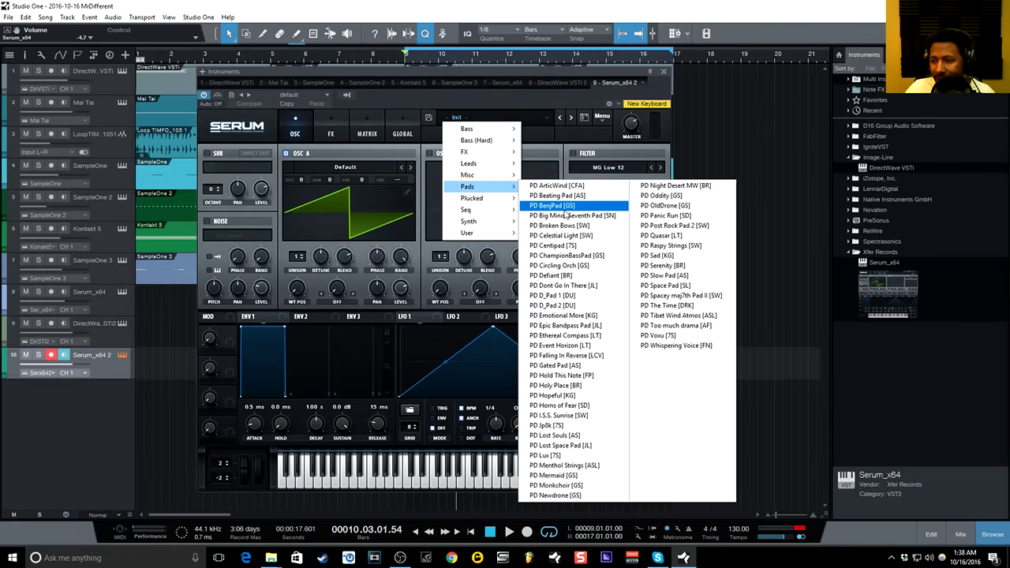
mouse_move(468, 233)
mouse_move(568, 268)
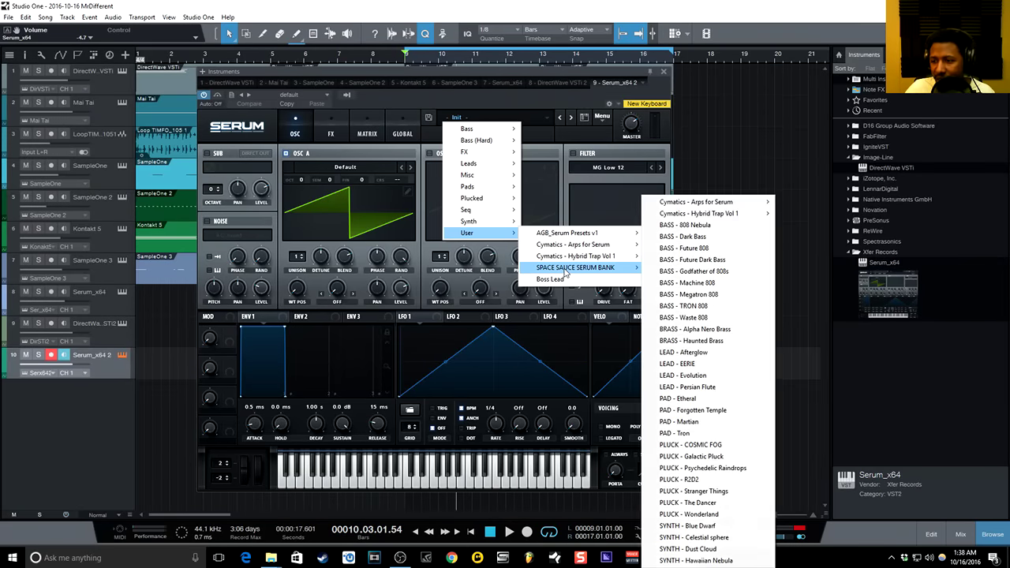
left_click(689, 399)
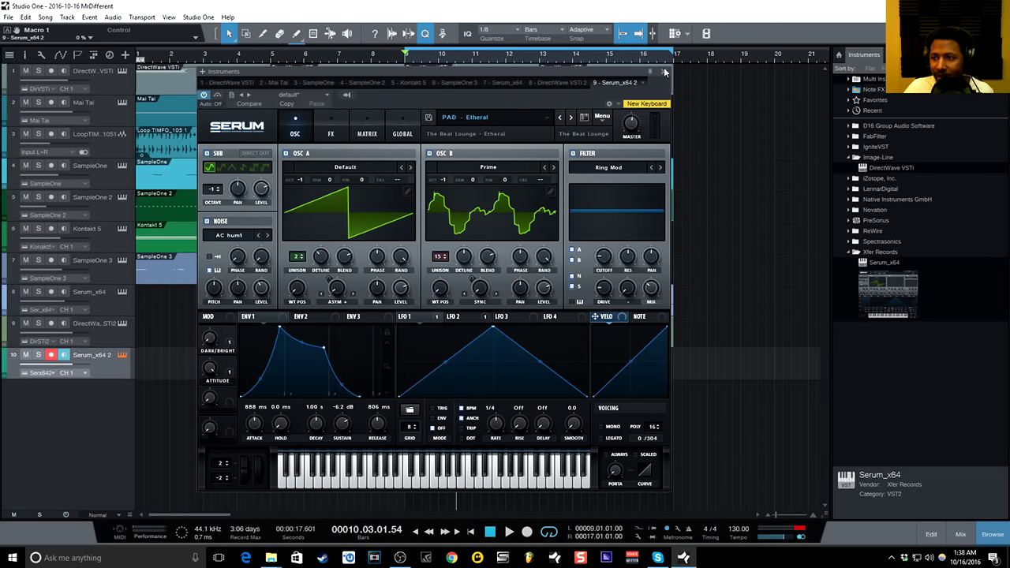
- Play the beat, load the PAD - Forgotten Temple preset on Serum_x64 2 and raise its first macro to 100%
left_click(662, 72)
key("space")
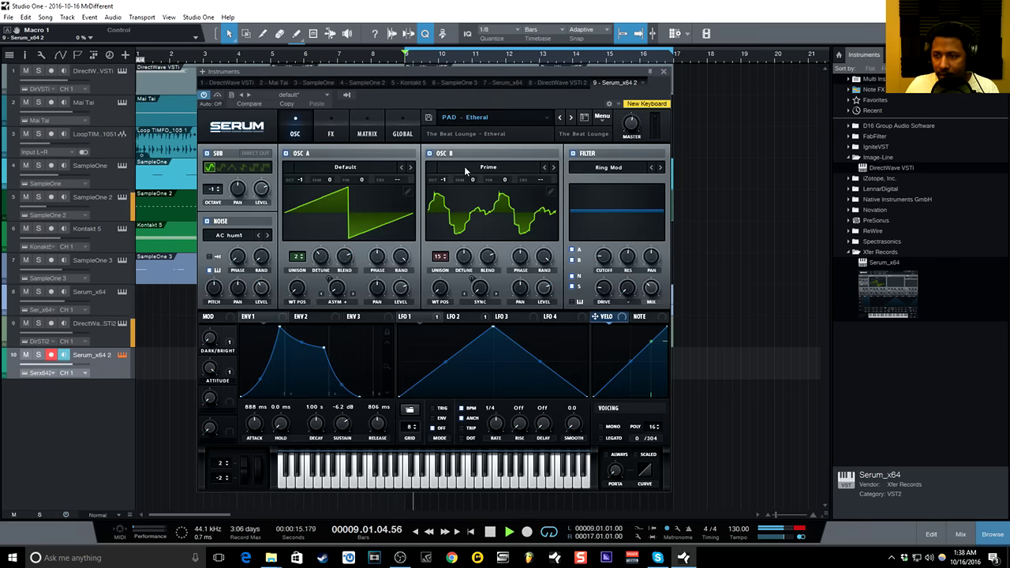
left_click(585, 118)
left_click(573, 119)
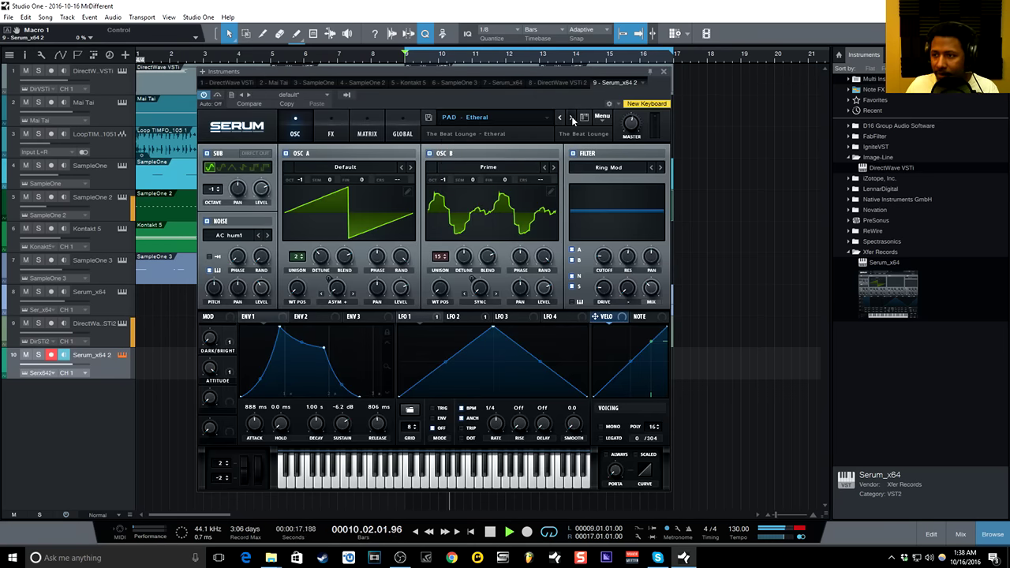
left_click(572, 119)
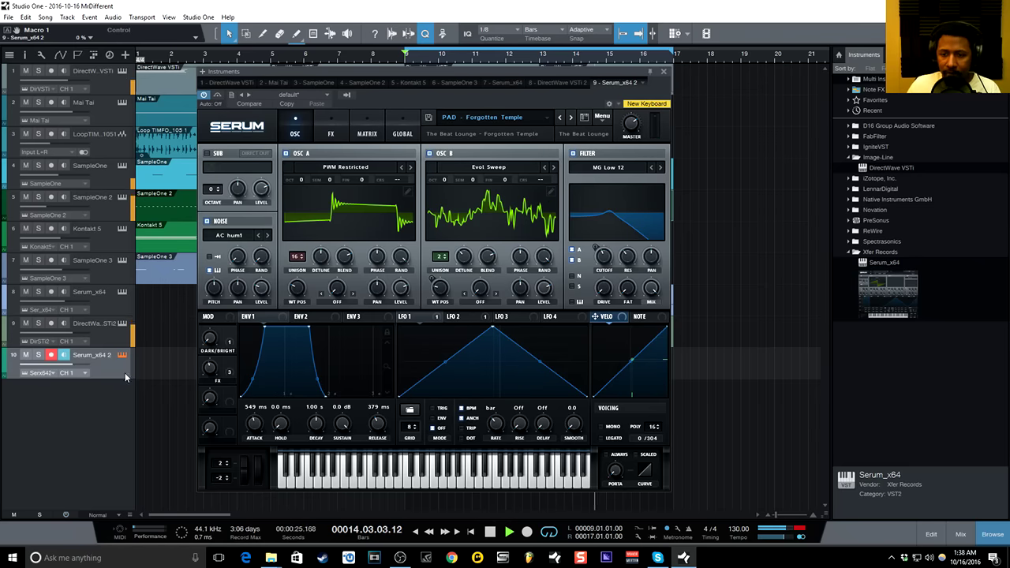
left_click_drag(205, 344, 204, 193)
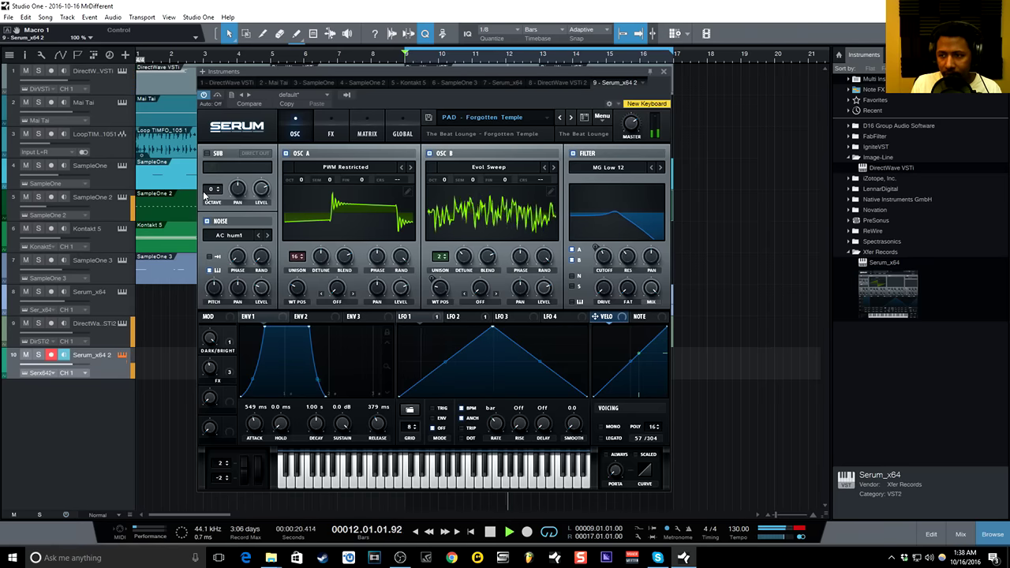
- Audition the Serum presets from PAD - Martian onward, stop at PLUCK - Galactic Pluck and close the instrument window
left_click(570, 118)
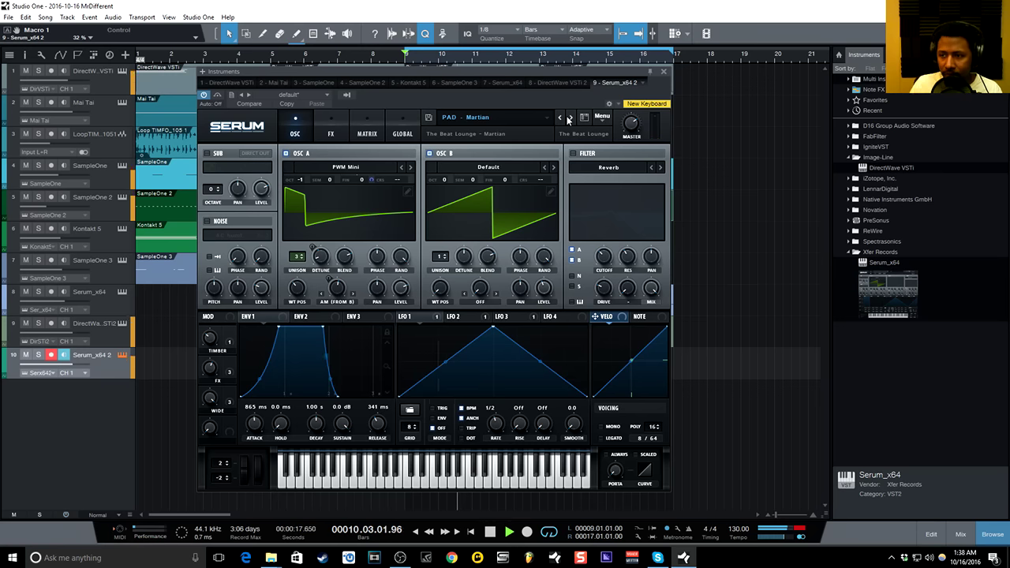
left_click(570, 118)
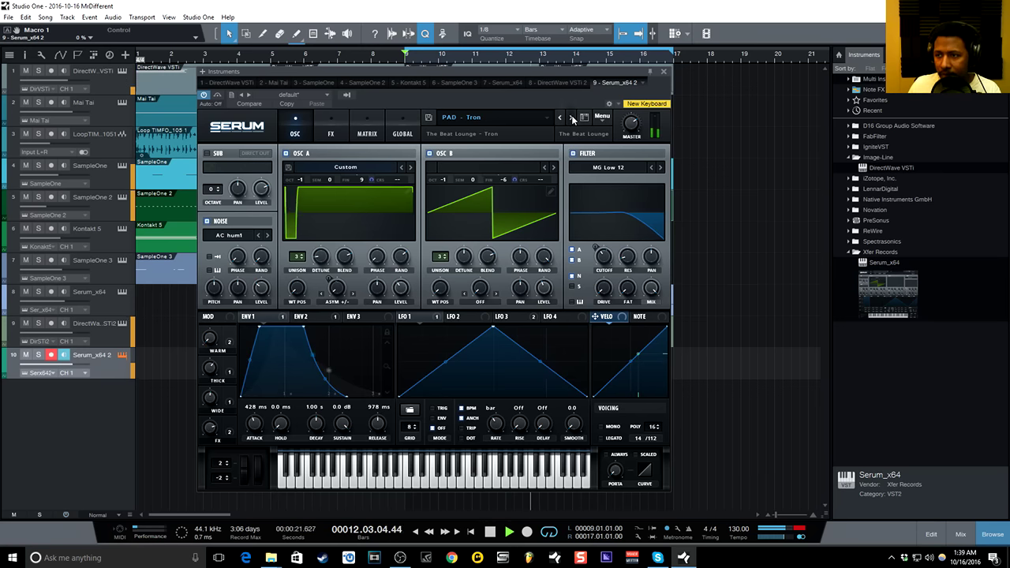
left_click(571, 118)
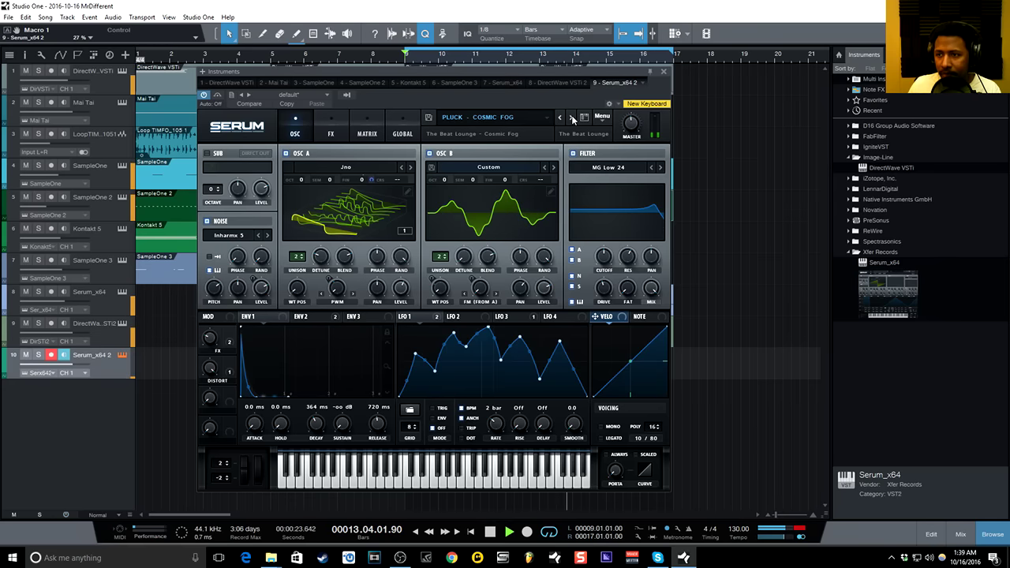
left_click(571, 117)
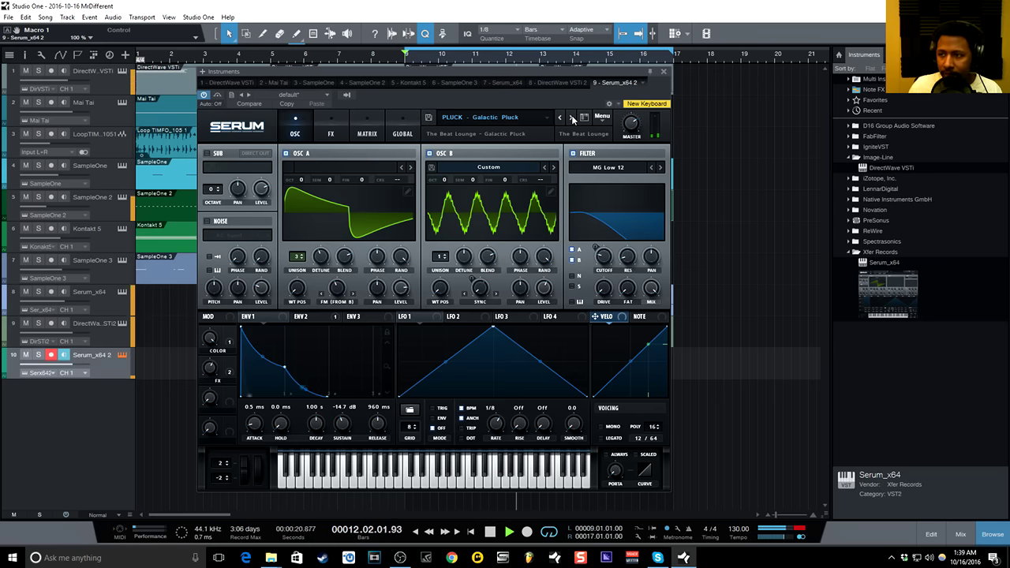
left_click(664, 72)
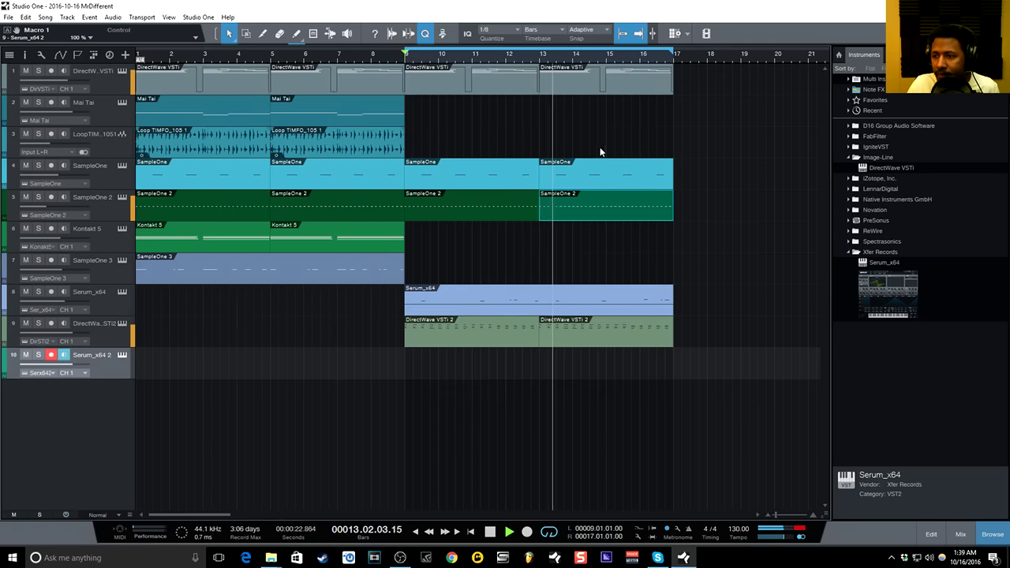
- Show the mixer at a reduced height and raise the Serum_x64 channel volume to -2.3 dB
key("F3")
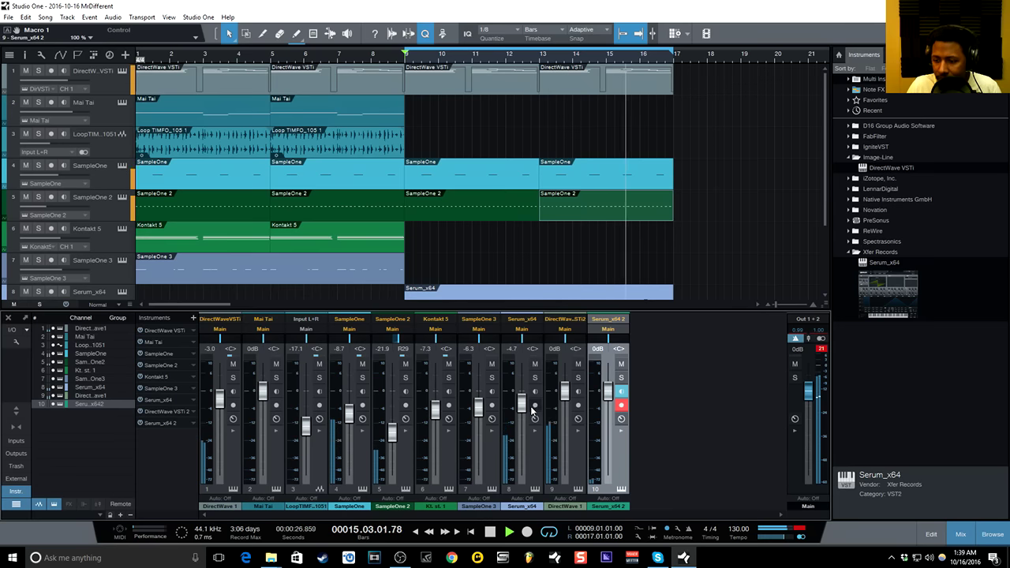
left_click_drag(523, 412, 523, 405)
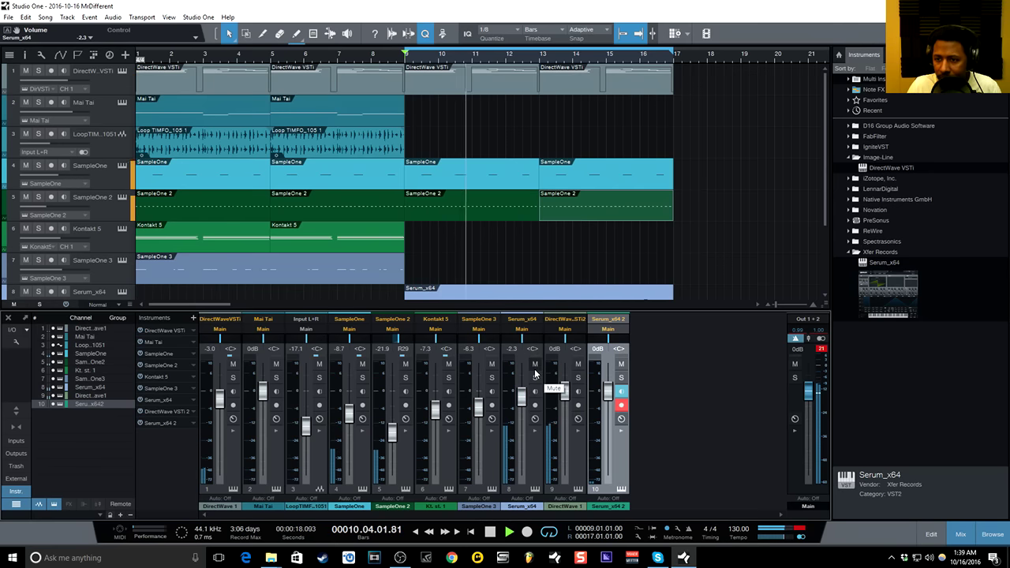
left_click_drag(512, 313, 513, 364)
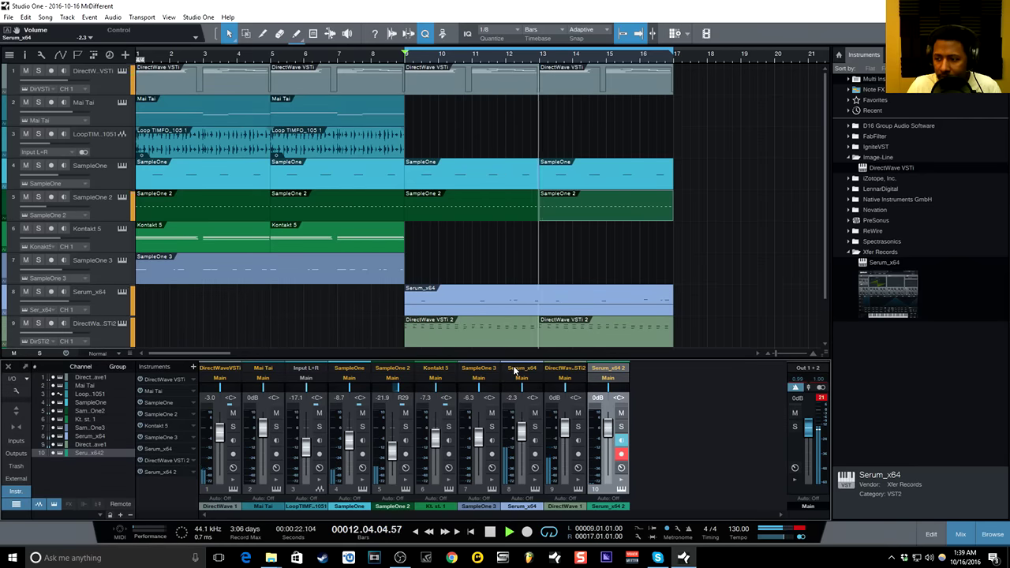
- Turn off monitoring and record arm on Serum_x64 2, and reset the main output's clip indicator before stopping playback
left_click(620, 443)
left_click(621, 454)
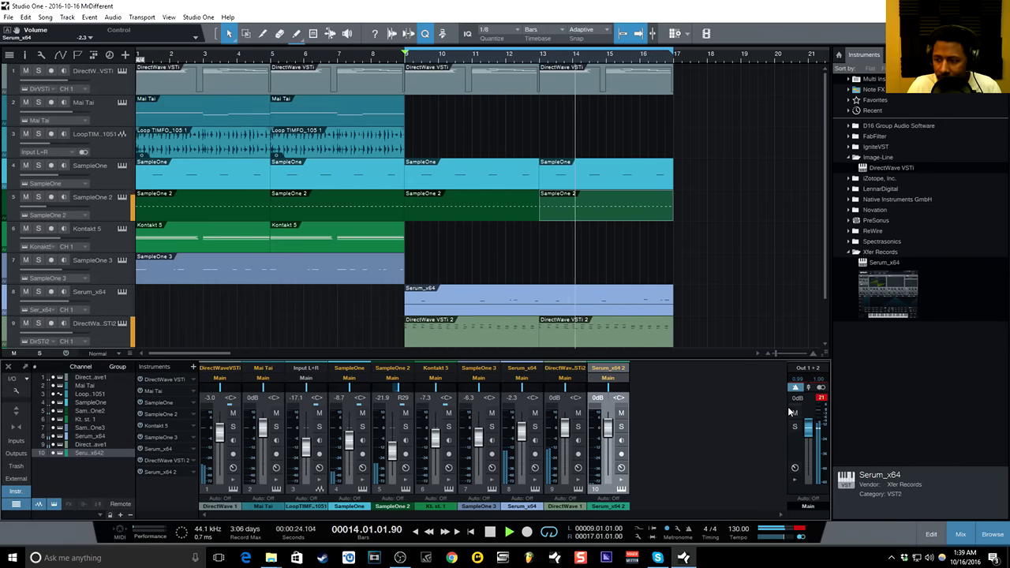
left_click(821, 398)
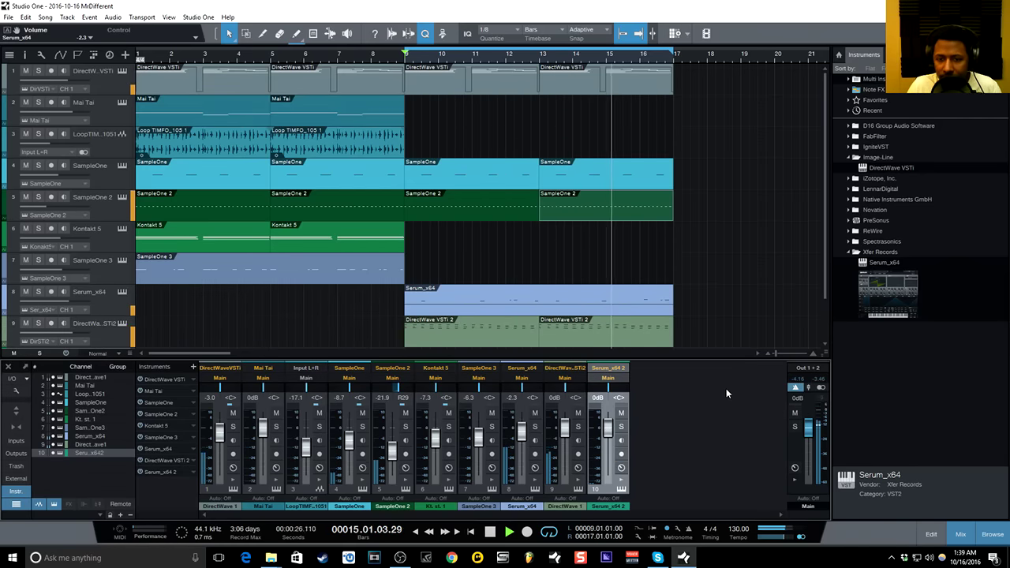
left_click(489, 533)
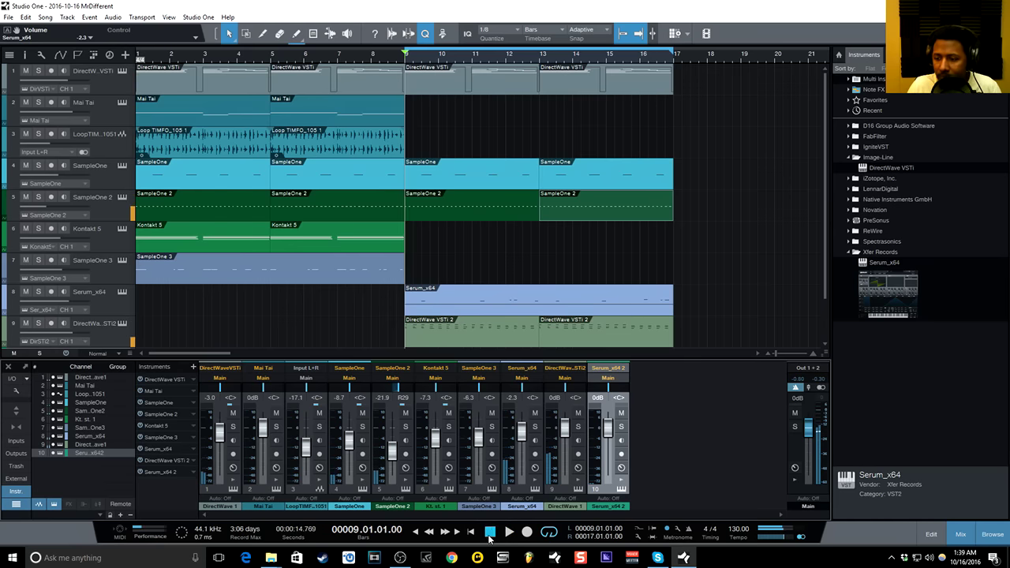
- Remove the empty Serum_x64 2 track from the arrangement
scroll(636, 248, "down", 2)
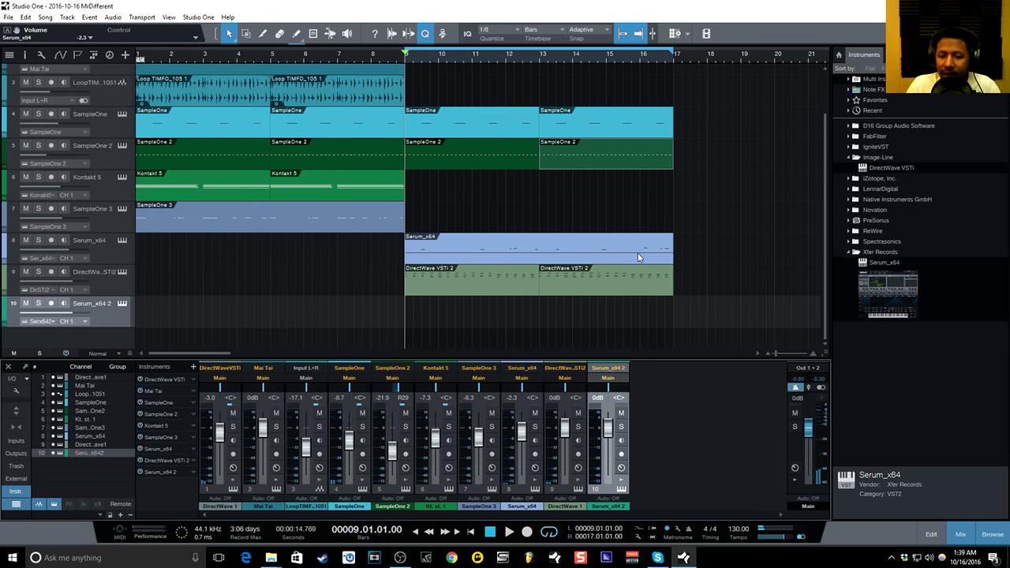
scroll(336, 282, "up", 2)
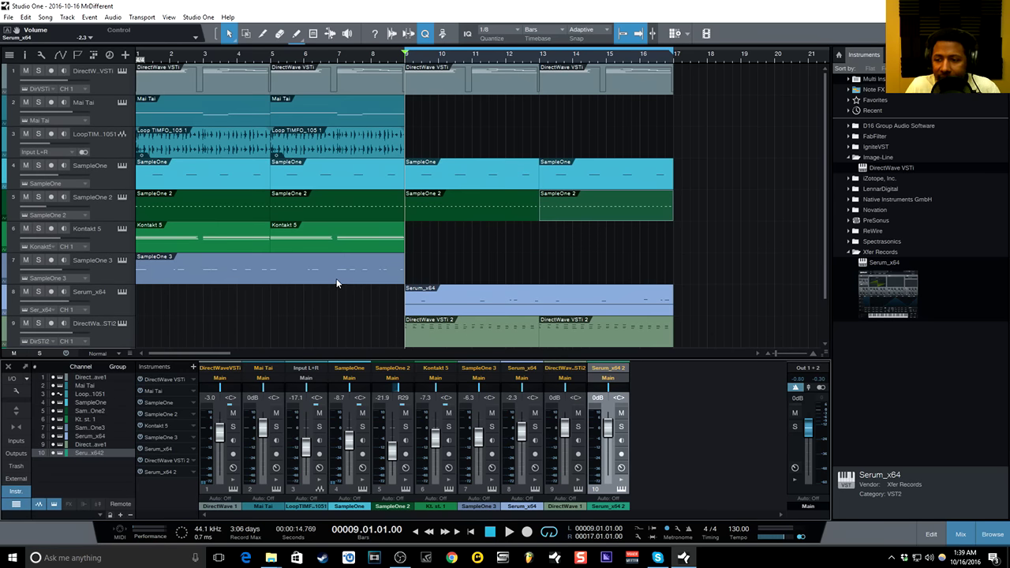
scroll(346, 268, "down", 2)
scroll(350, 263, "up", 2)
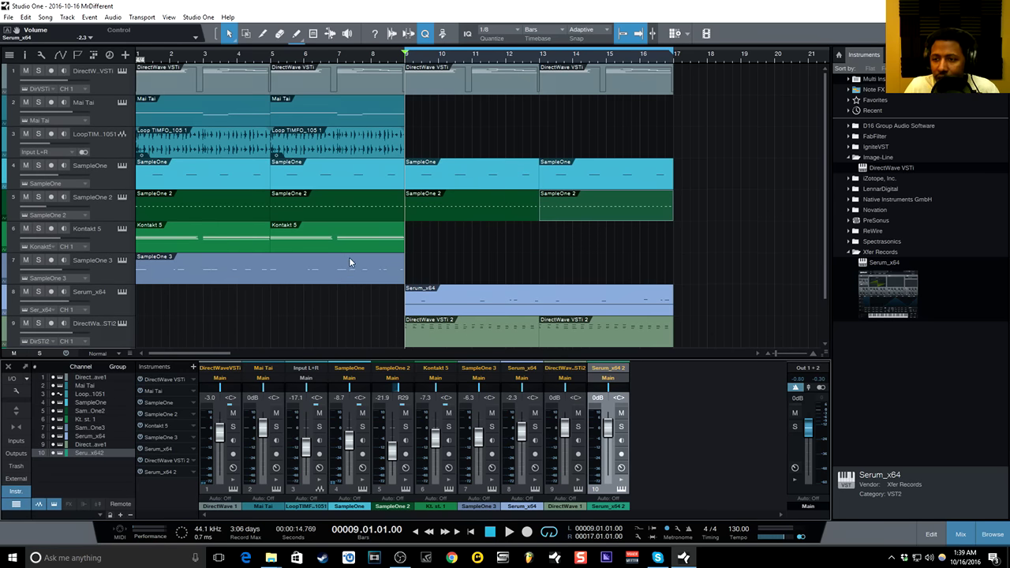
scroll(332, 270, "down", 2)
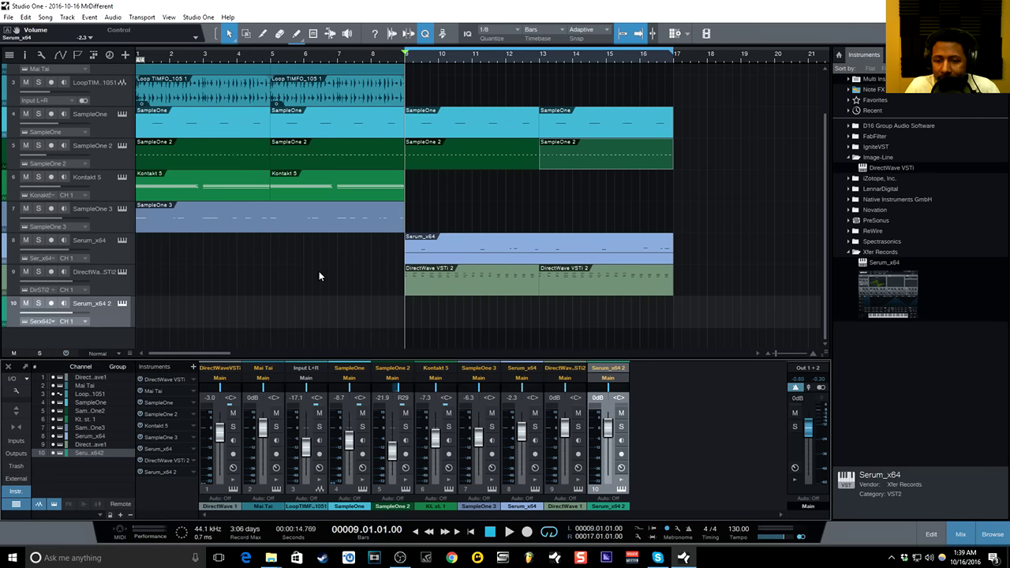
left_click(108, 313)
scroll(118, 319, "up", 1)
left_click(125, 323)
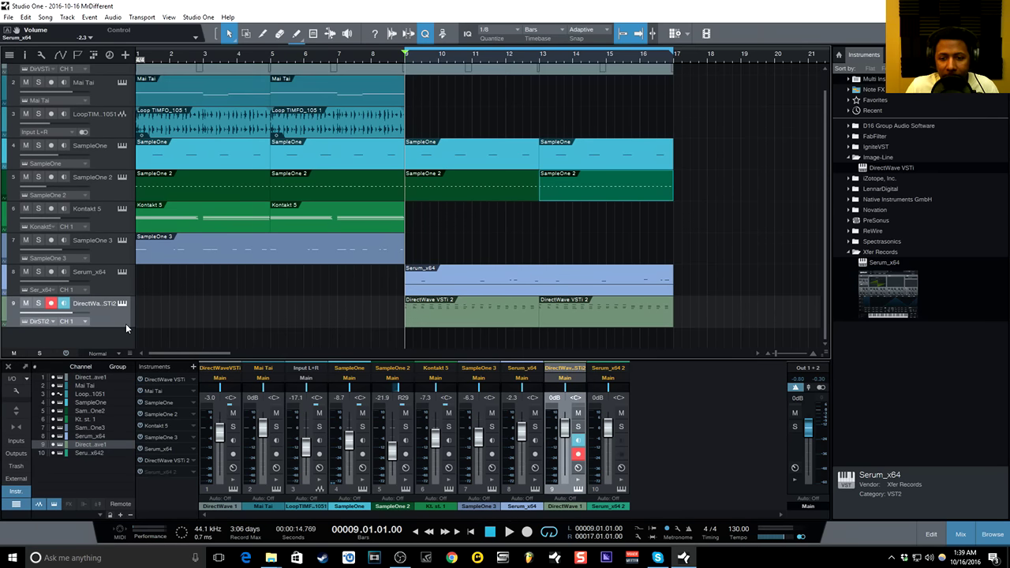
scroll(260, 300, "up", 1)
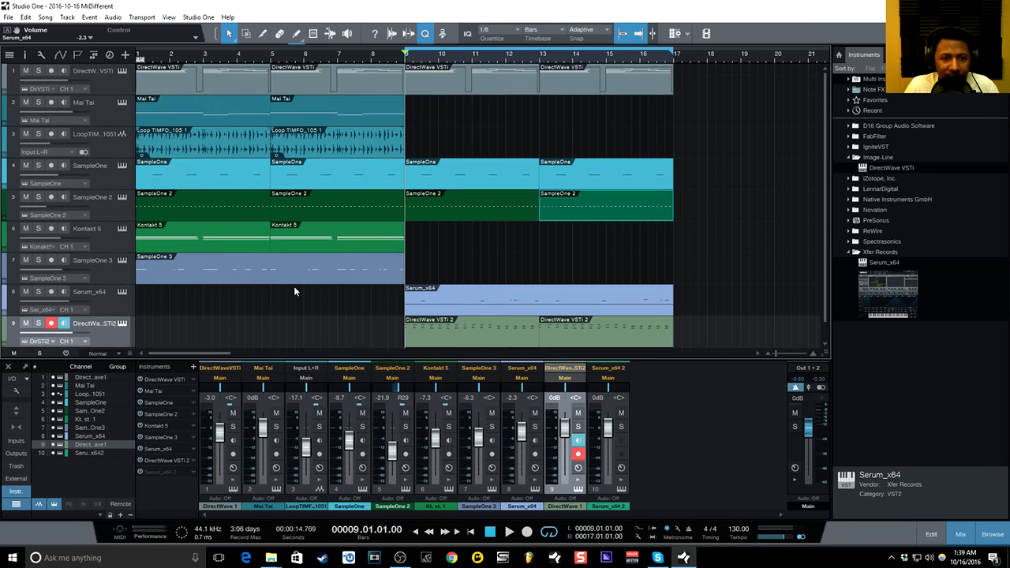
scroll(300, 286, "down", 1)
scroll(319, 275, "up", 1)
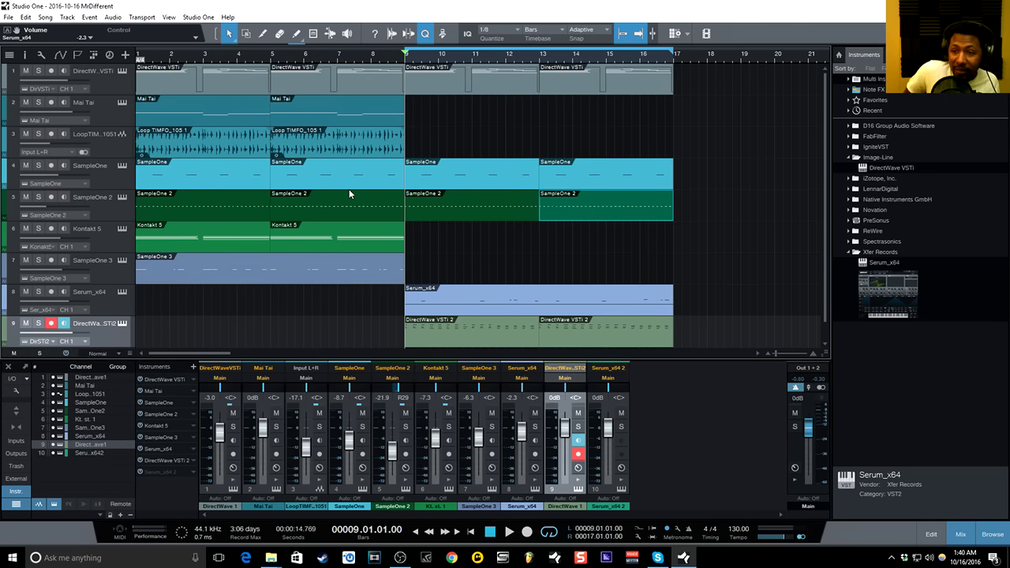
- Play the song from the beginning and delete both SampleOne 2 parts between bars 9 and 17
left_click(471, 532)
key("space")
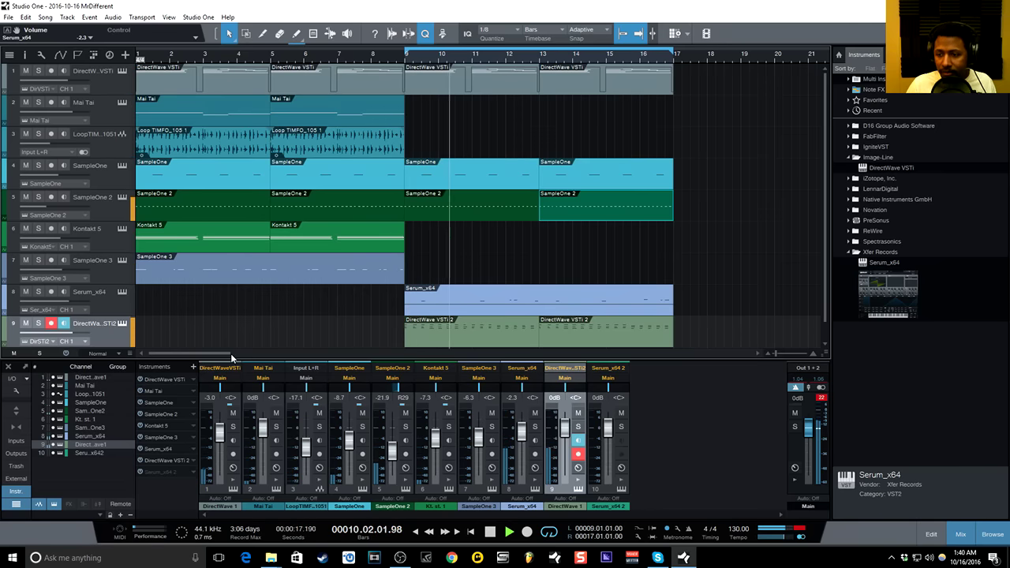
left_click(499, 207)
key("Delete")
left_click(587, 210)
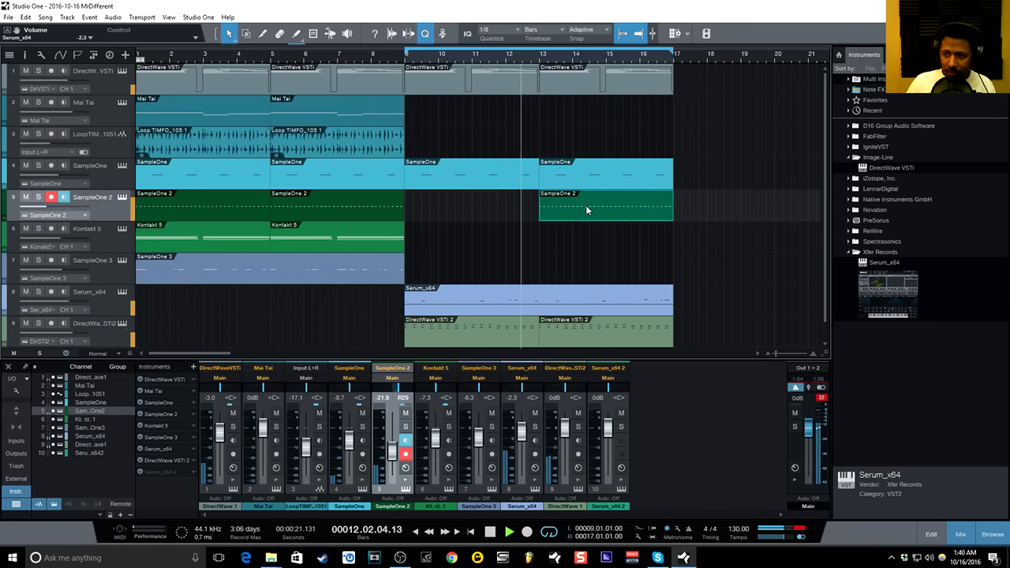
key("Delete")
- Replace the SampleOne 2 part at bar 5 with a duplicate of the bar 1 part, and stop playback at the song's start
key("Delete")
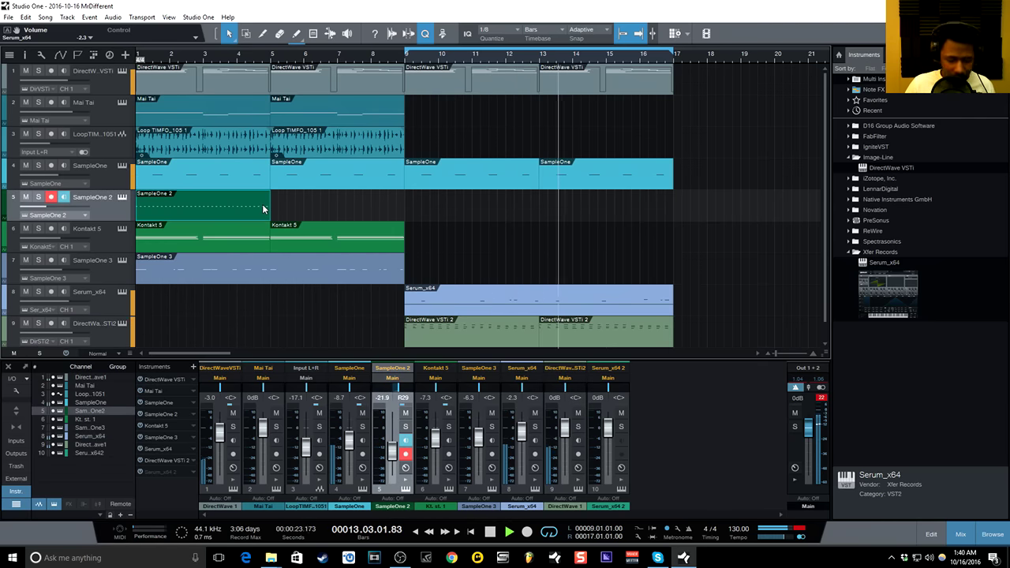
key("d")
left_click(9, 17)
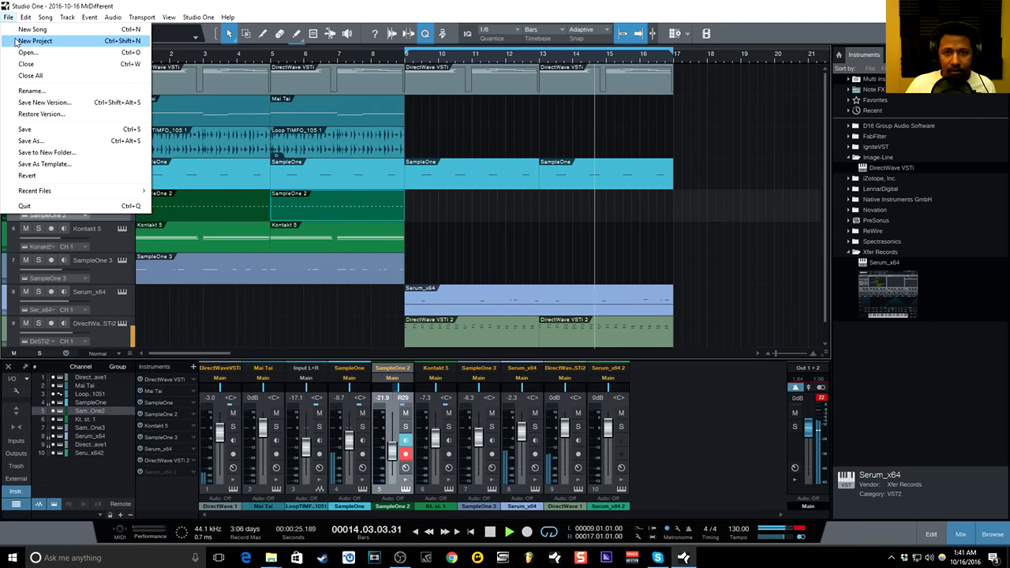
left_click(191, 8)
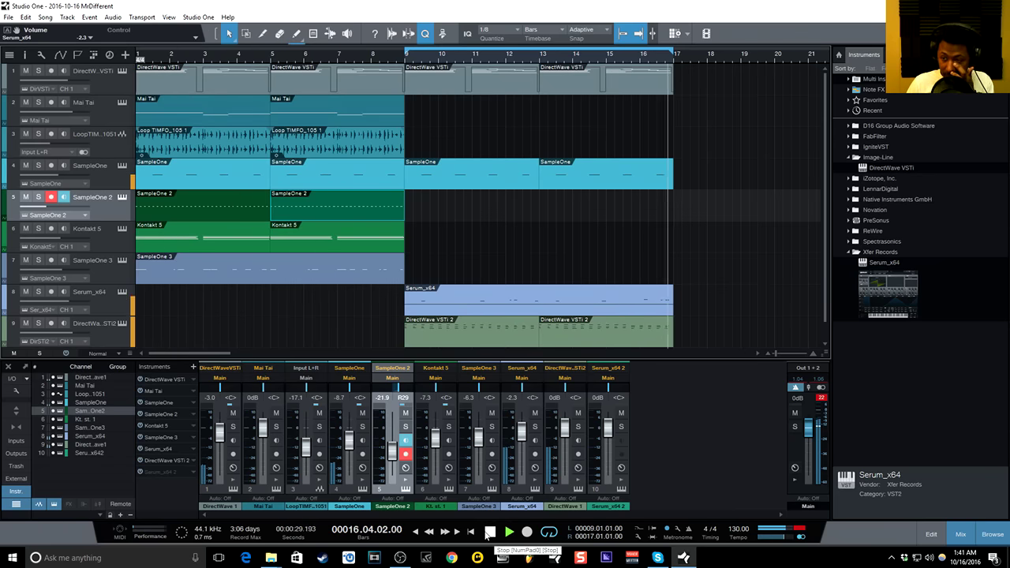
double_click(490, 533)
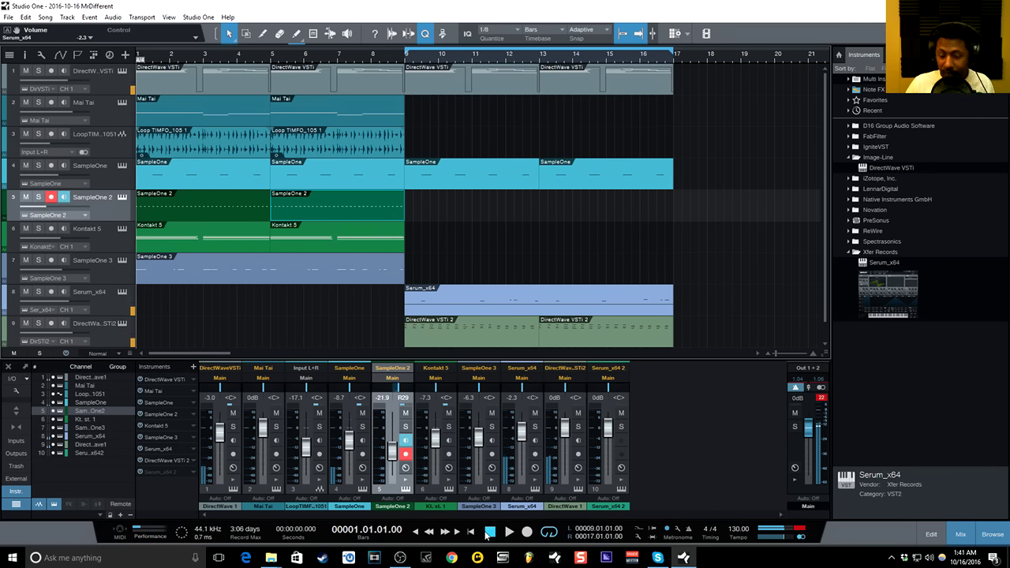